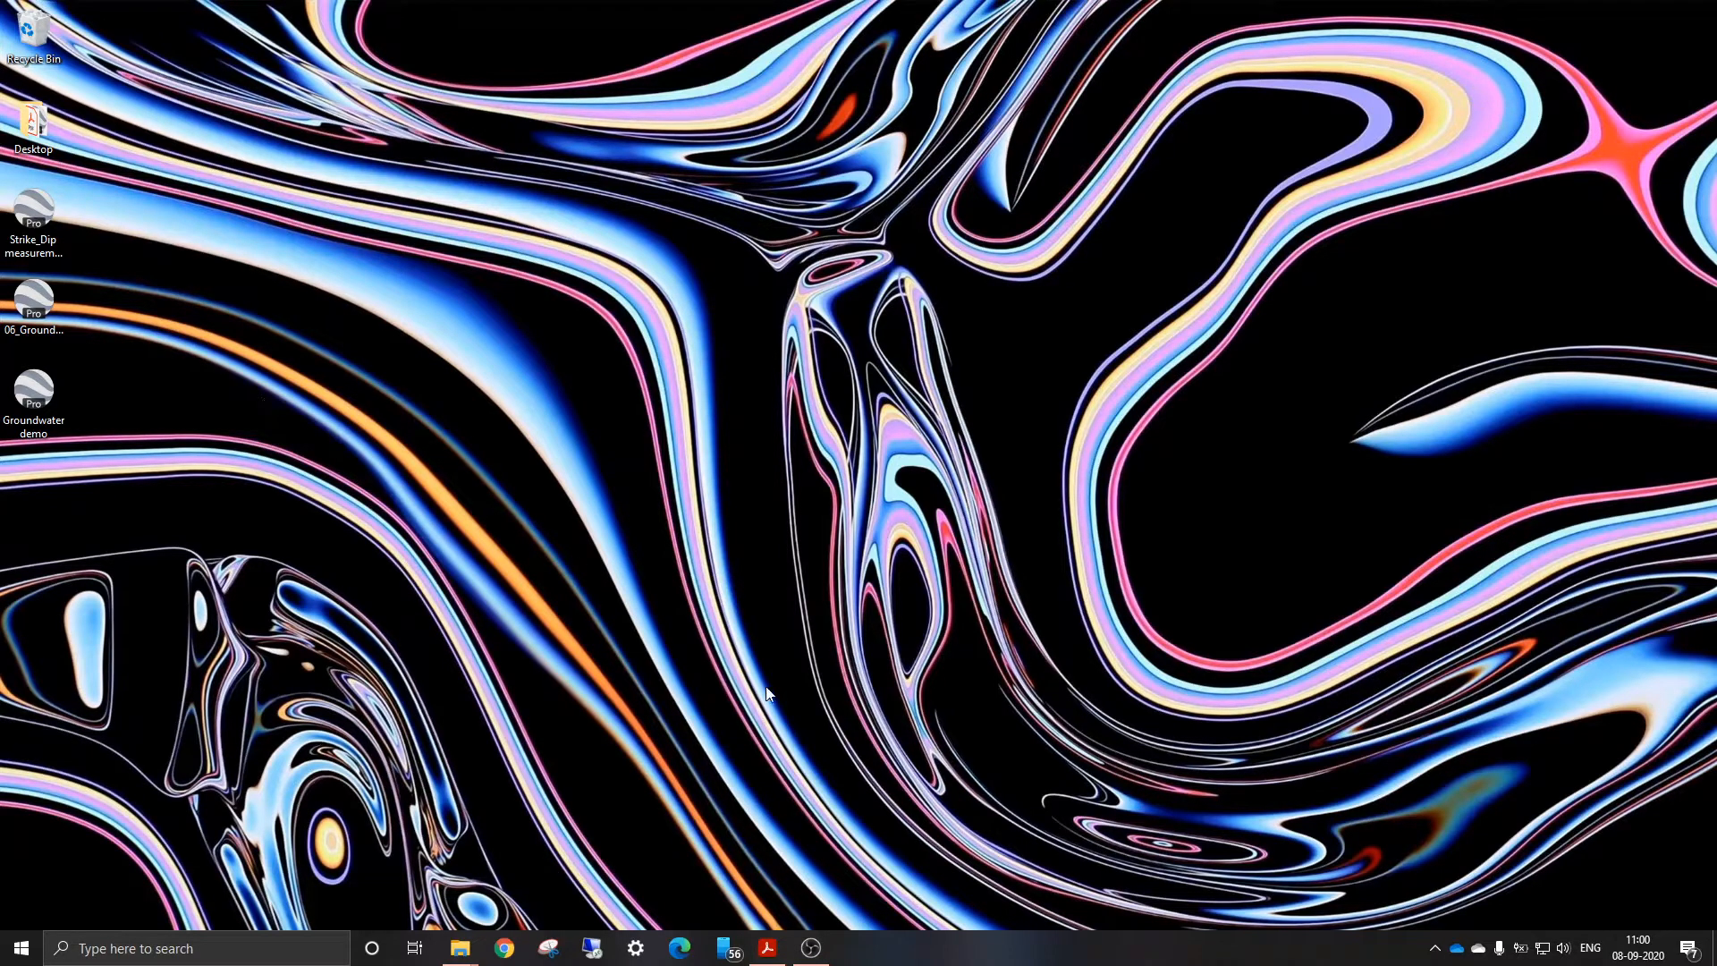
# Switch to Chapter_06.pdf in Acrobat Reader and skim the Groundwater in Karst exercise from its introduction to the question 1 tasks
pyautogui.click(766, 949)
pyautogui.scroll(-4, 446, 331)
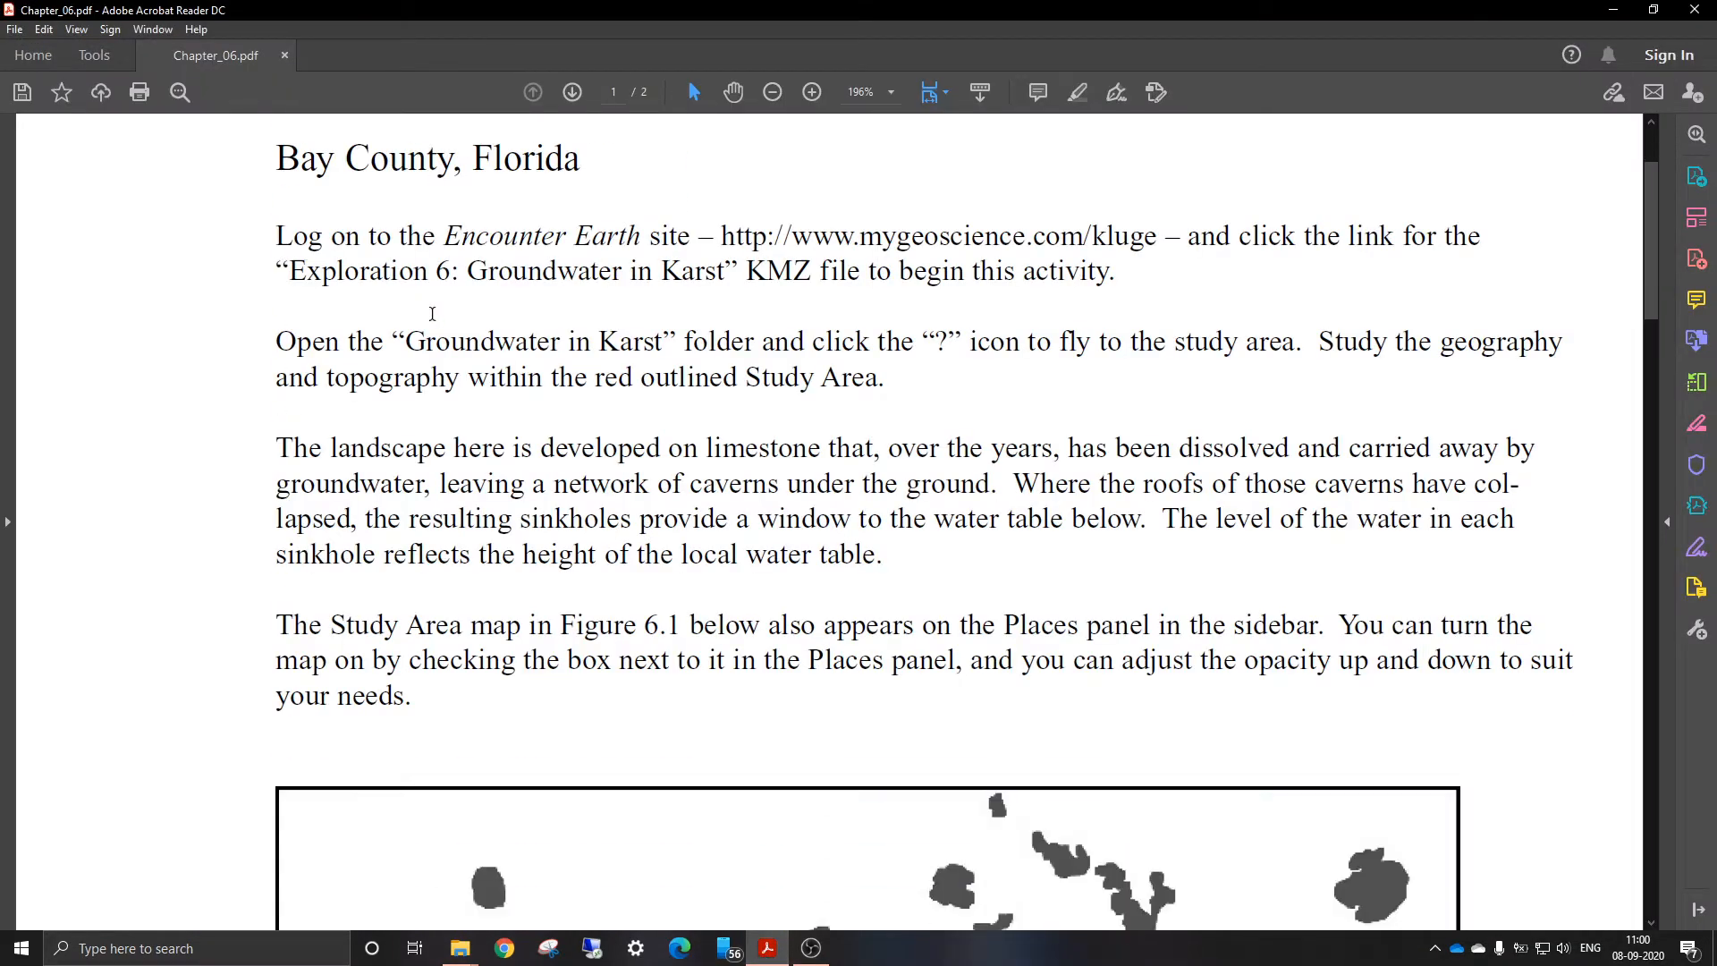
pyautogui.scroll(5, 446, 331)
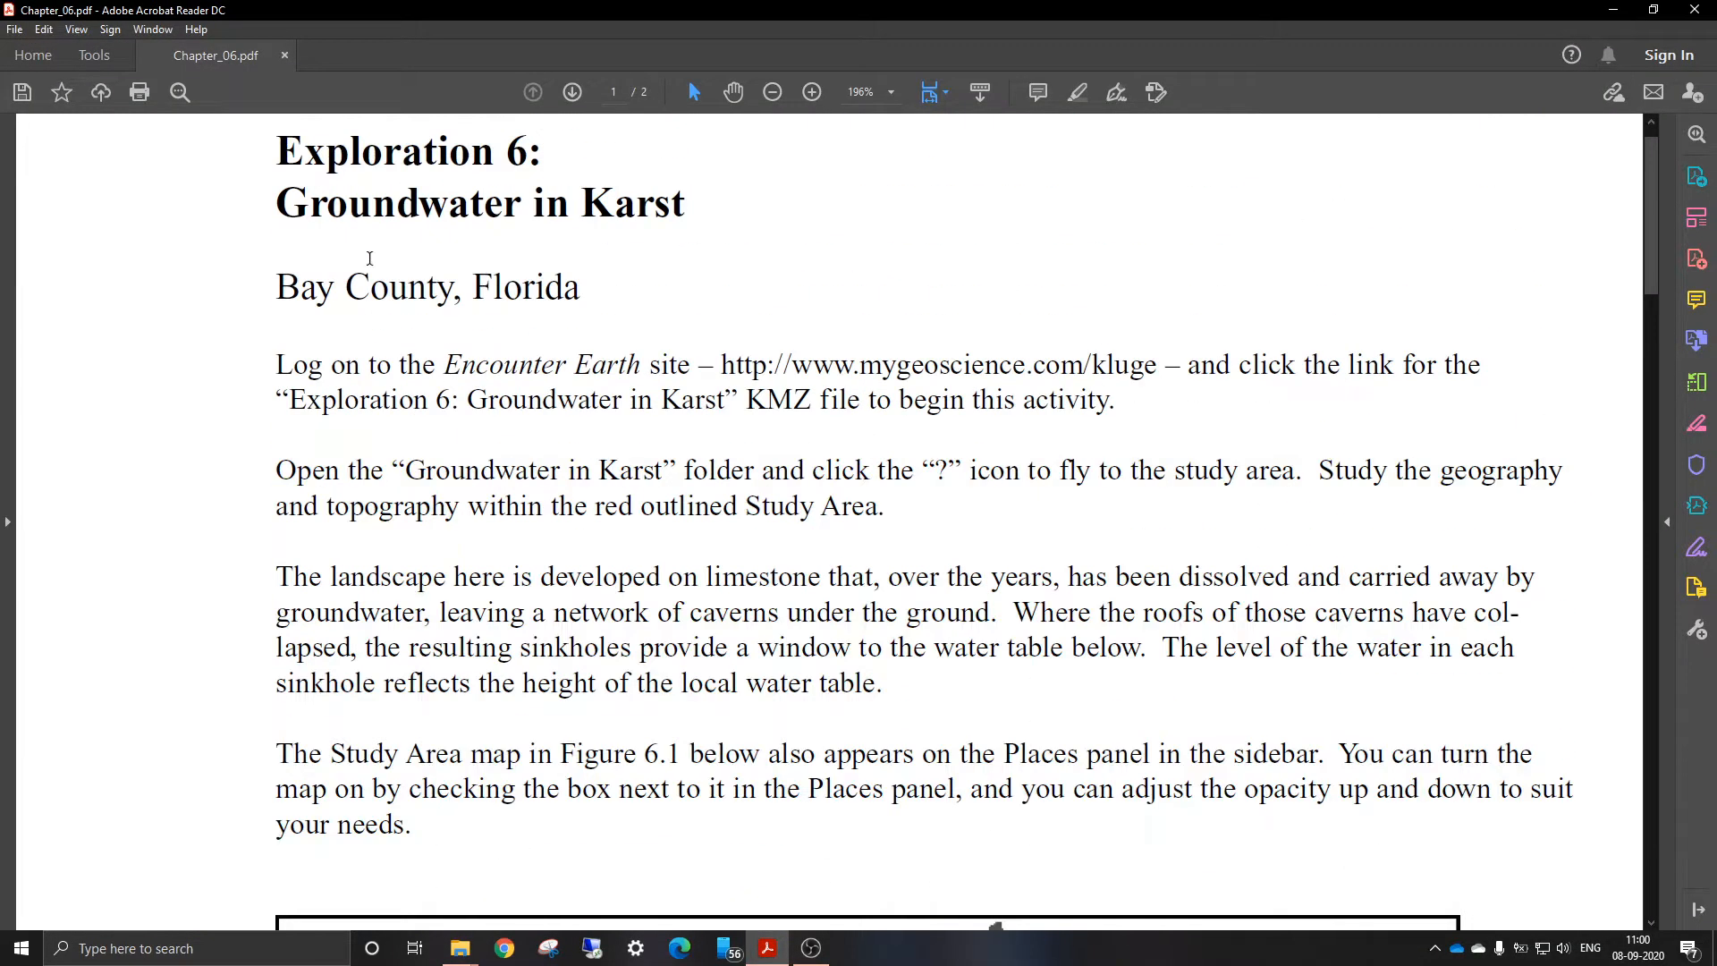
pyautogui.scroll(-12, 369, 258)
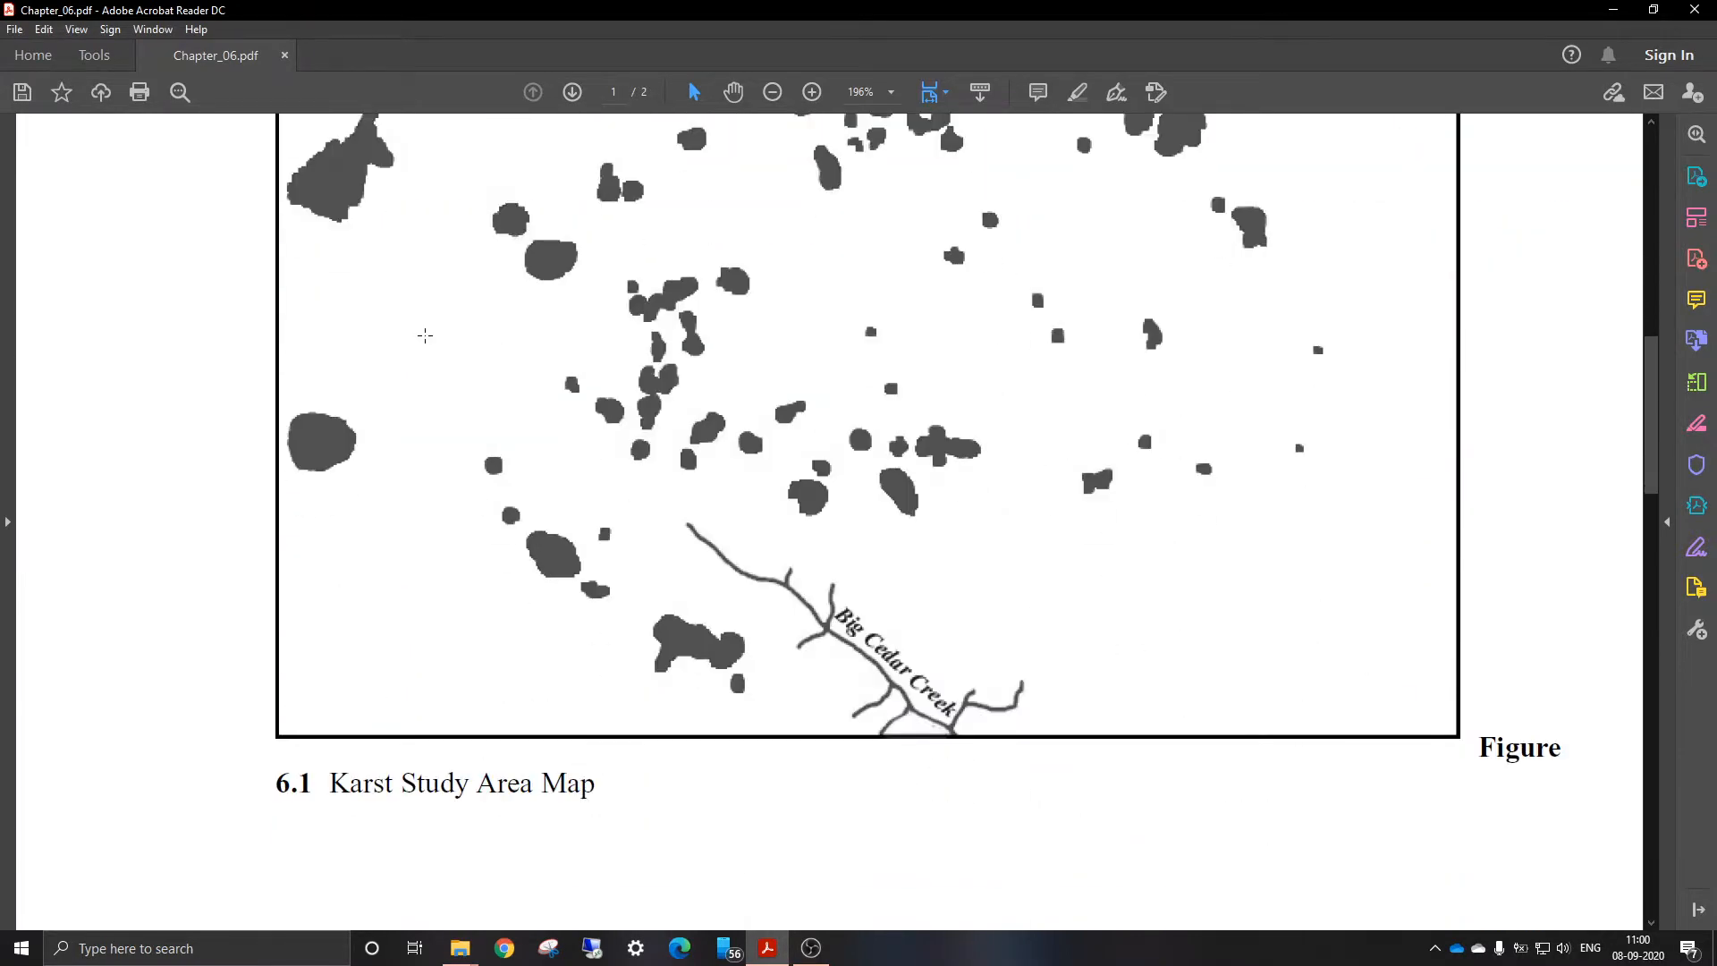
pyautogui.scroll(-10, 425, 335)
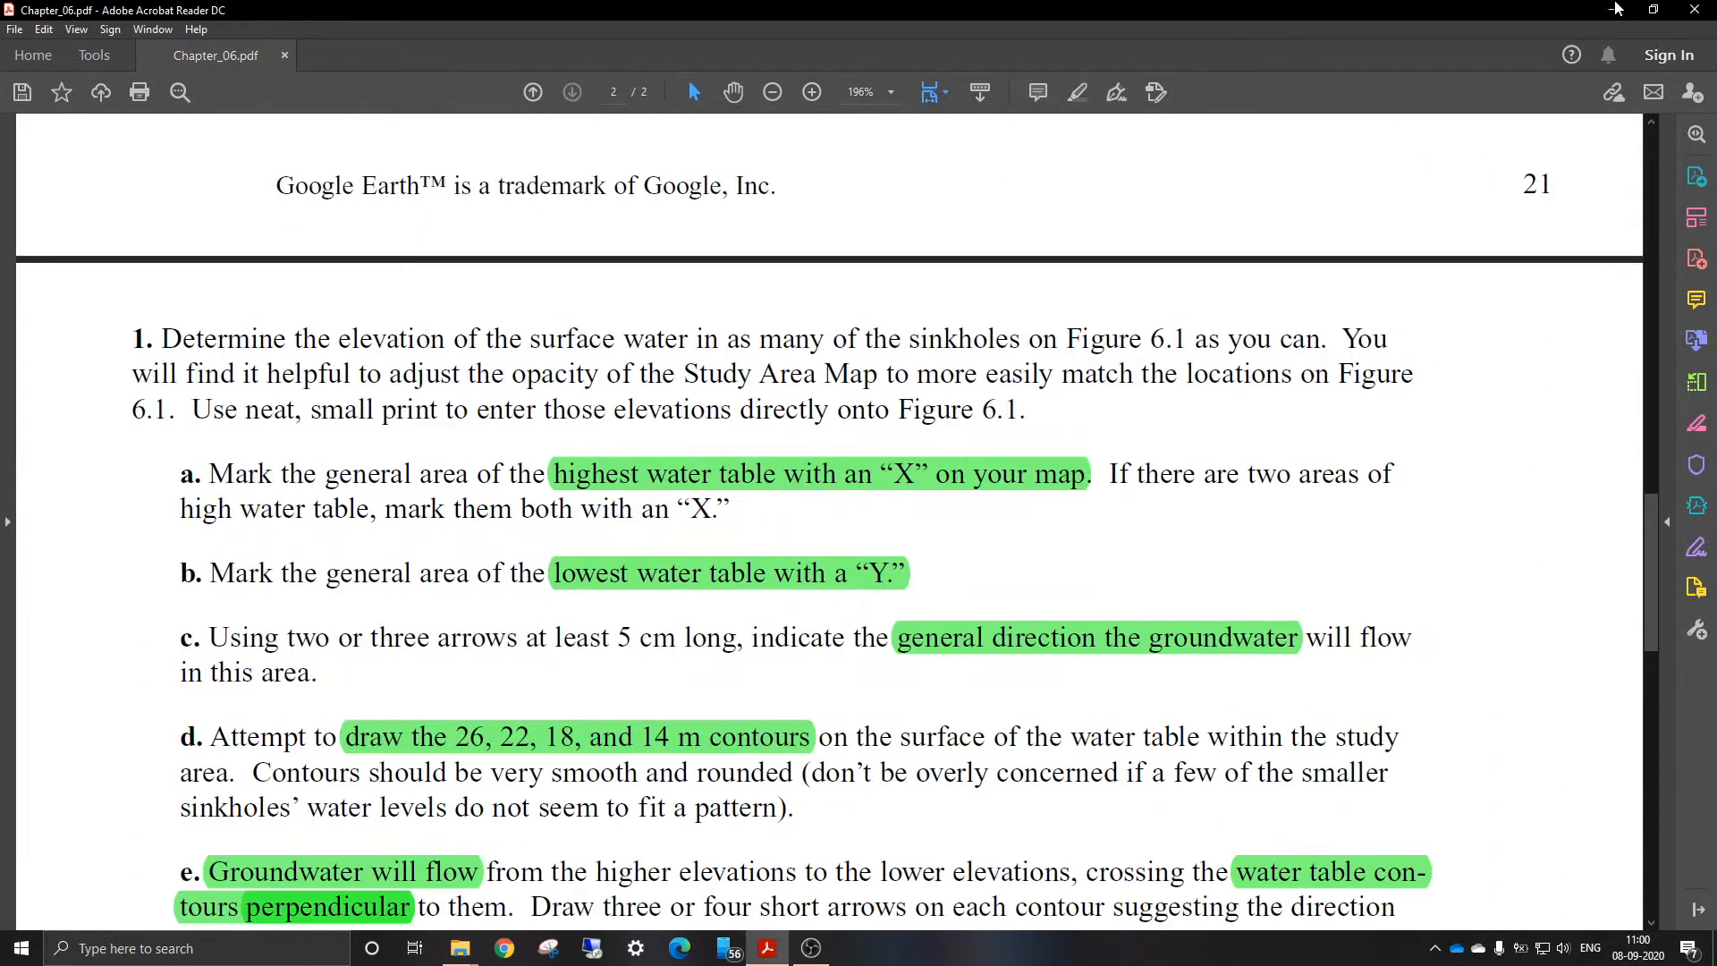
pyautogui.click(1614, 9)
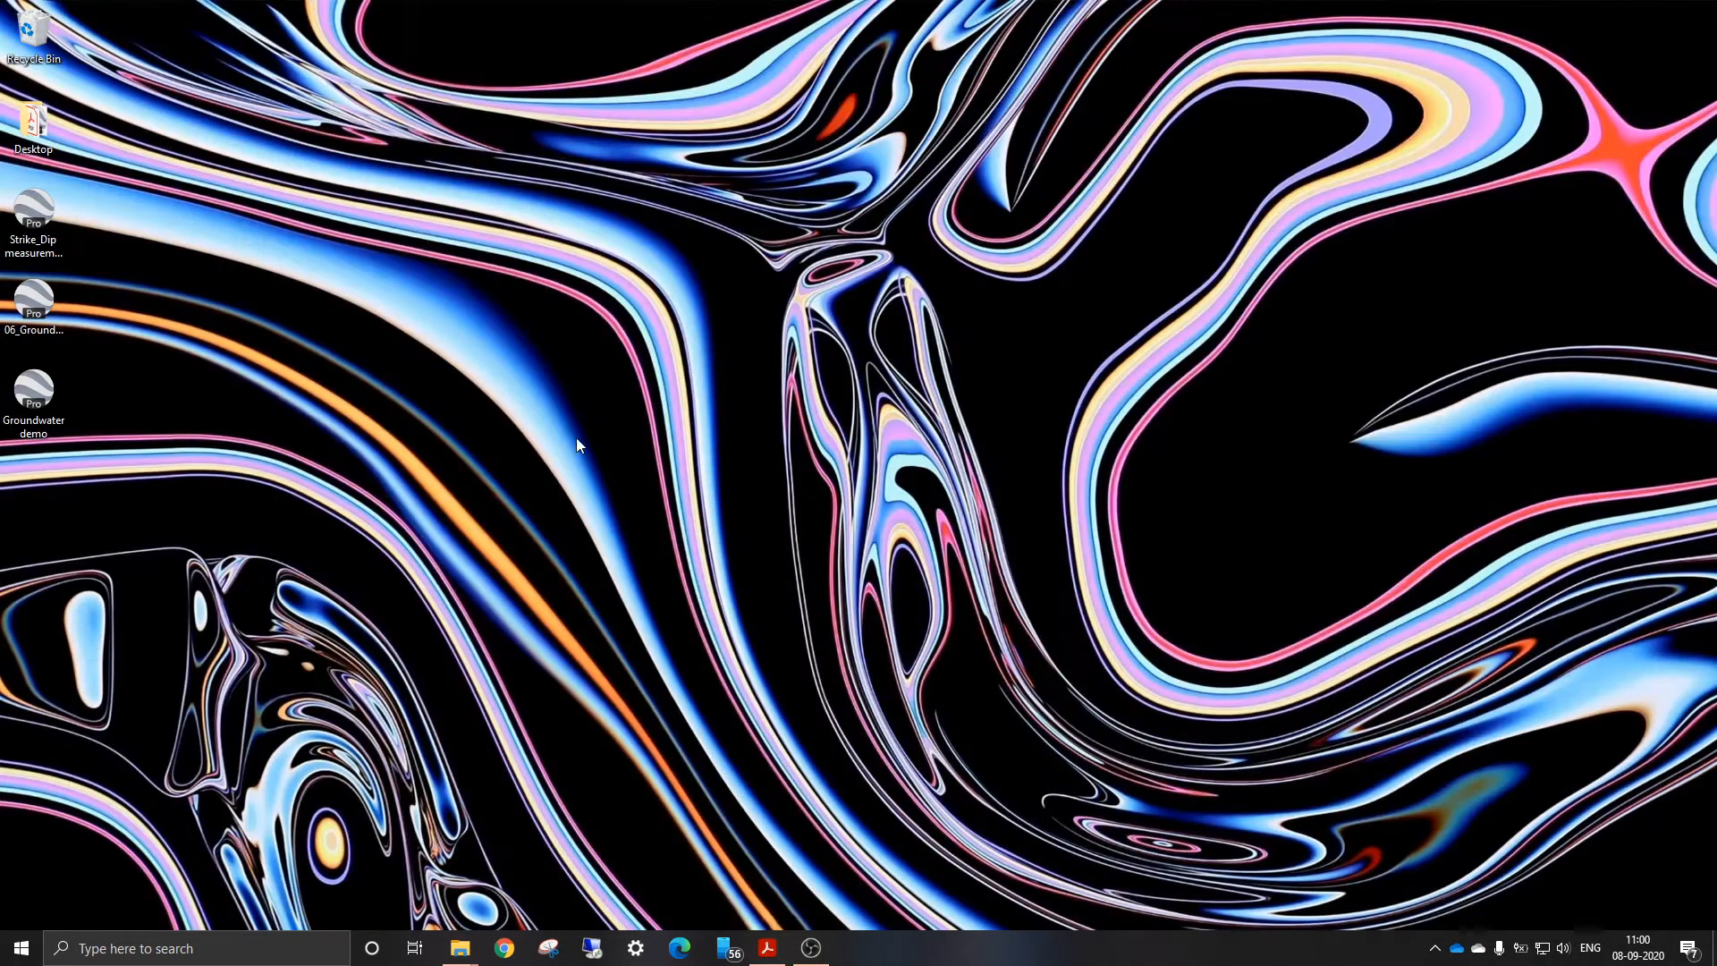
# Open the 06 Groundwater in Karst file from the desktop in Google Earth Pro and bring the whole study area into view
pyautogui.doubleClick(28, 324)
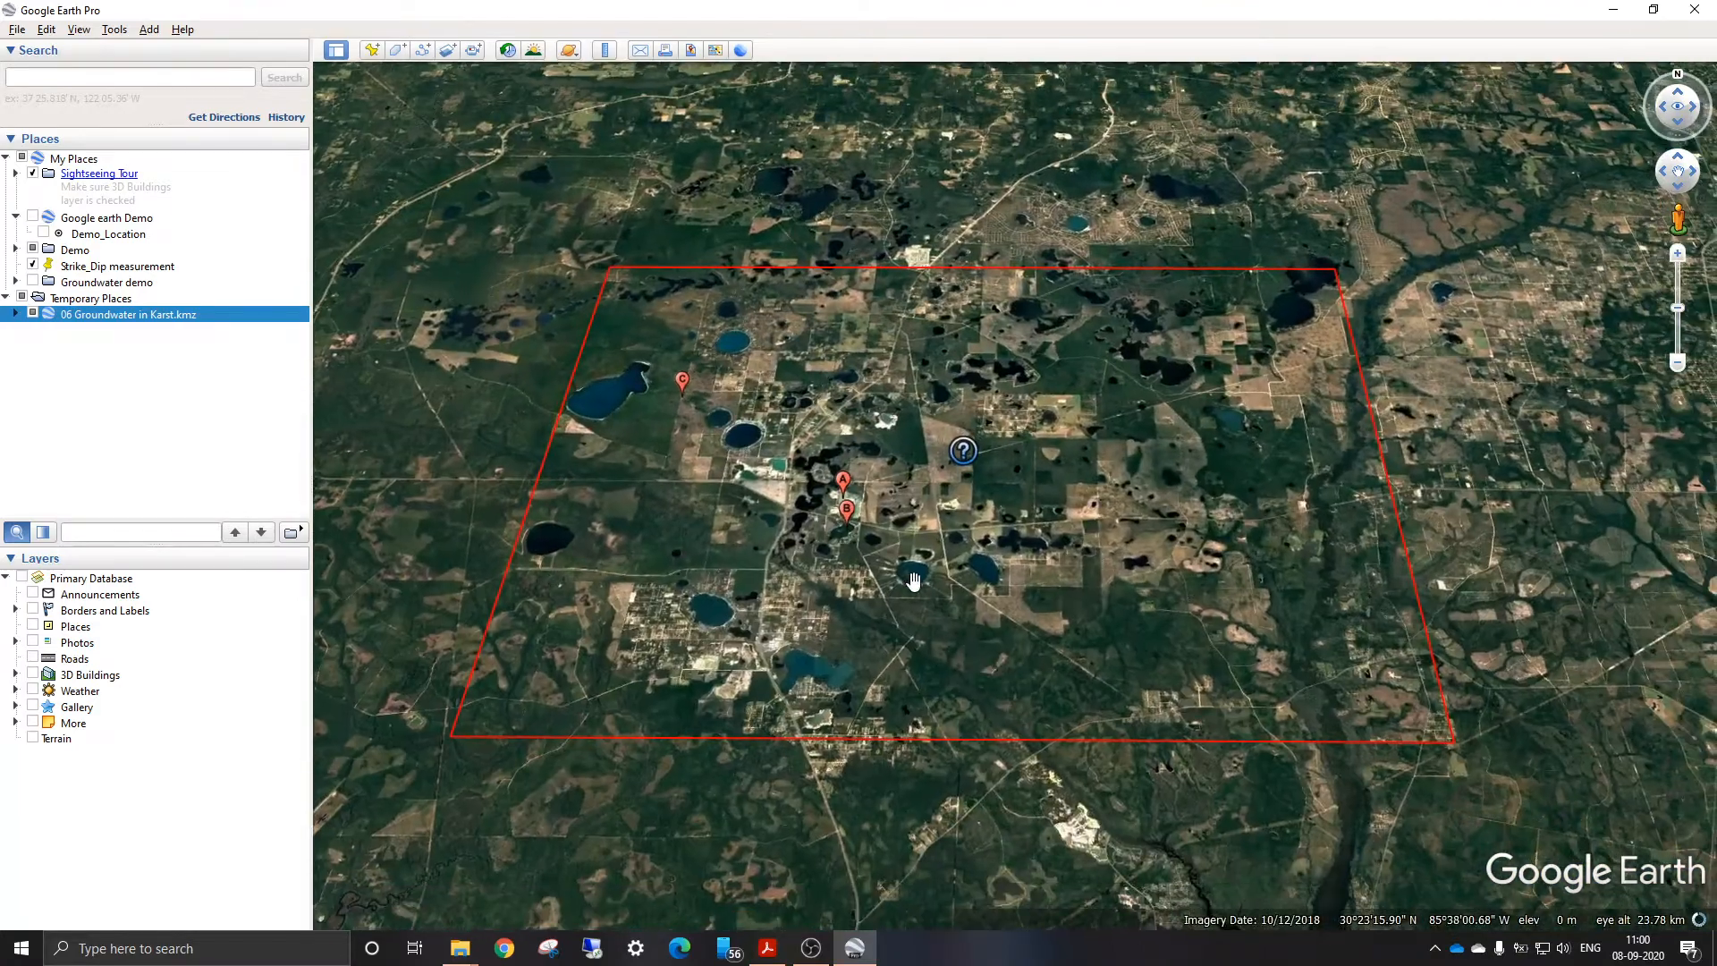
pyautogui.scroll(-2, 913, 581)
pyautogui.moveTo(996, 607); pyautogui.dragTo(953, 619)
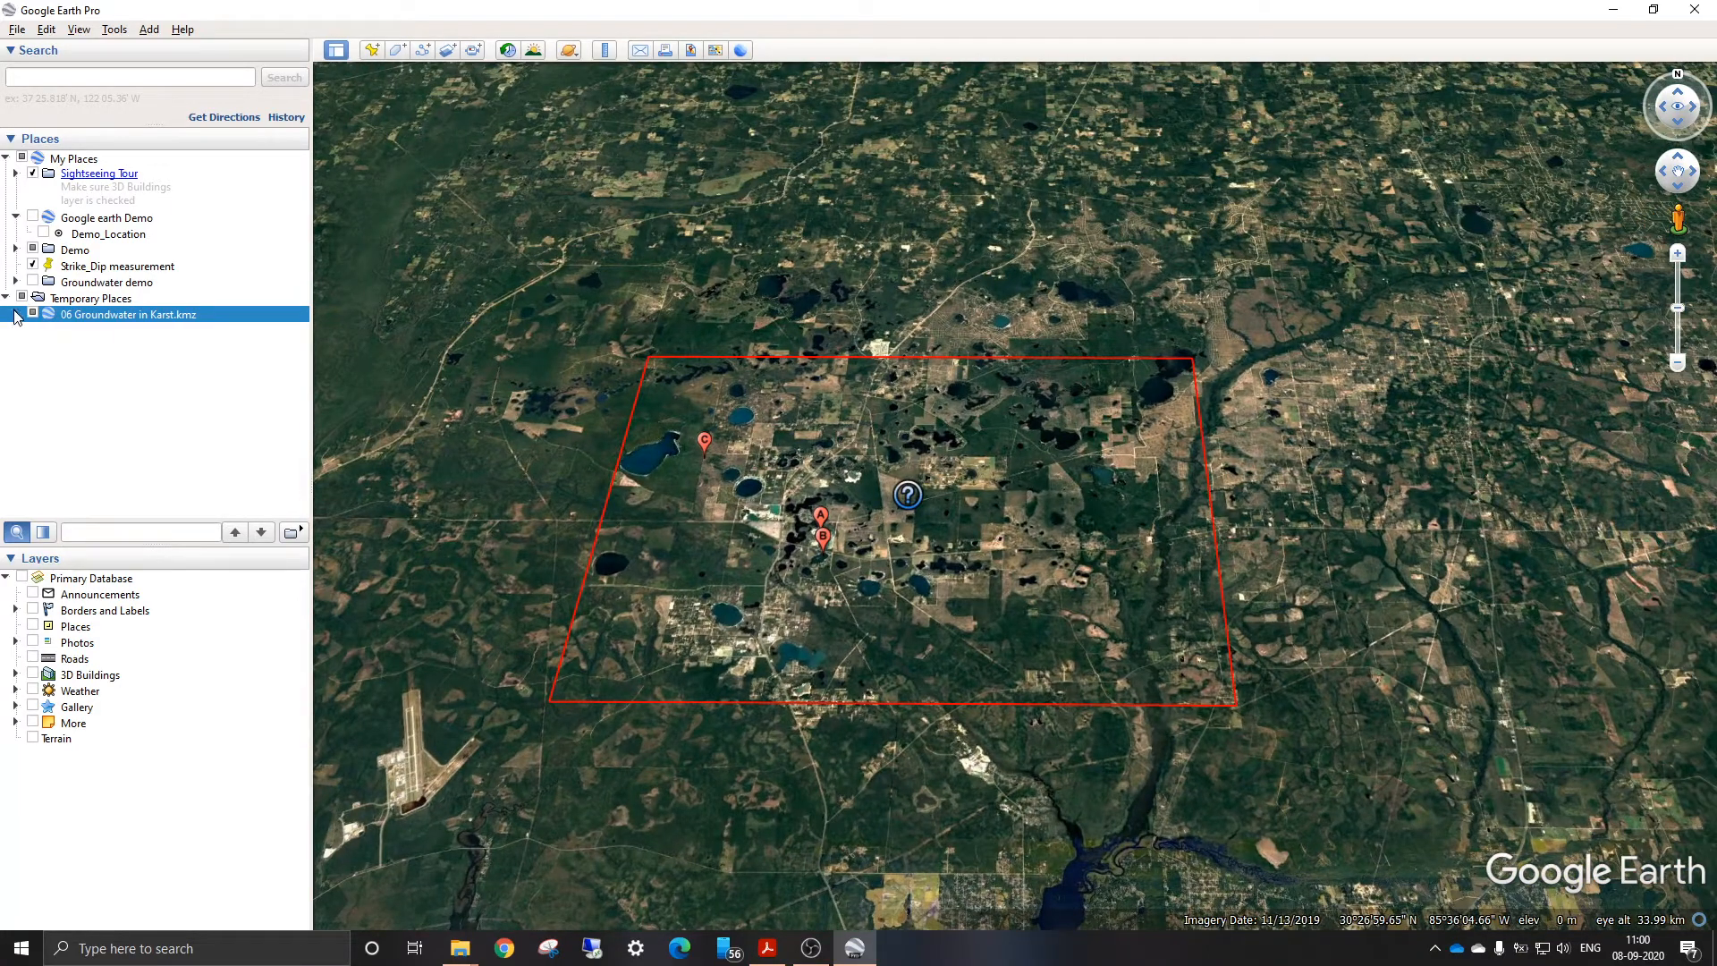
# Expand the contents of 06 Groundwater in Karst.kmz and hide its question-mark placemark
pyautogui.click(15, 314)
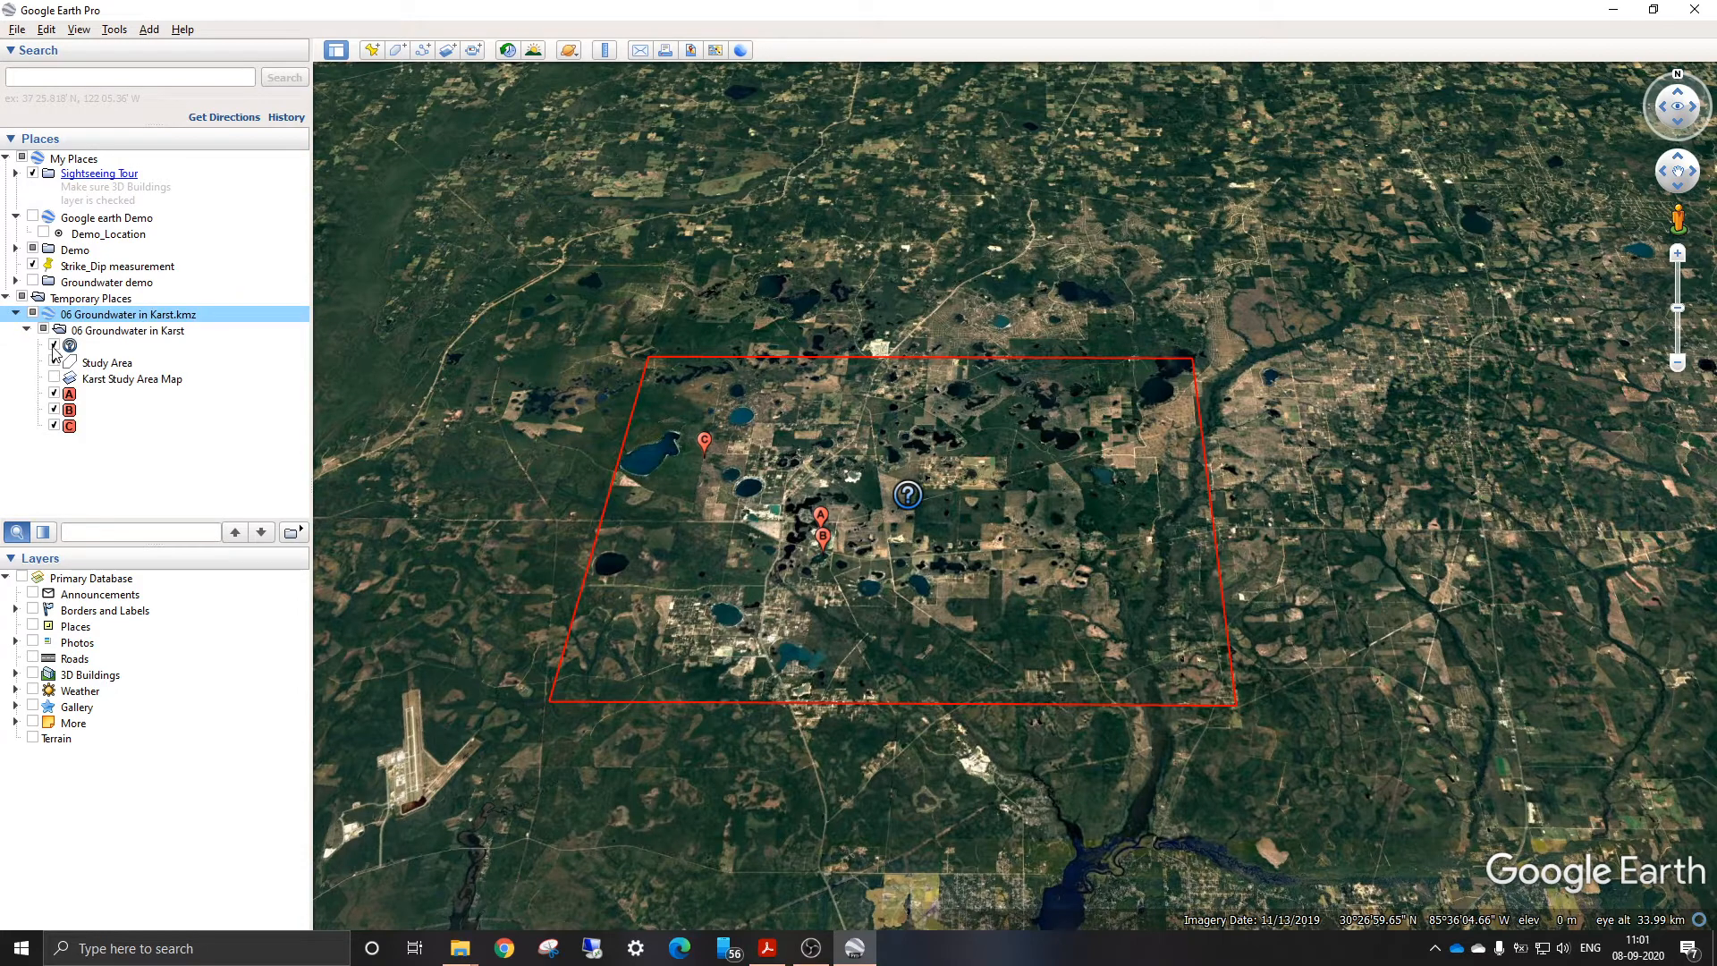
pyautogui.click(53, 346)
pyautogui.moveTo(899, 541); pyautogui.dragTo(981, 572)
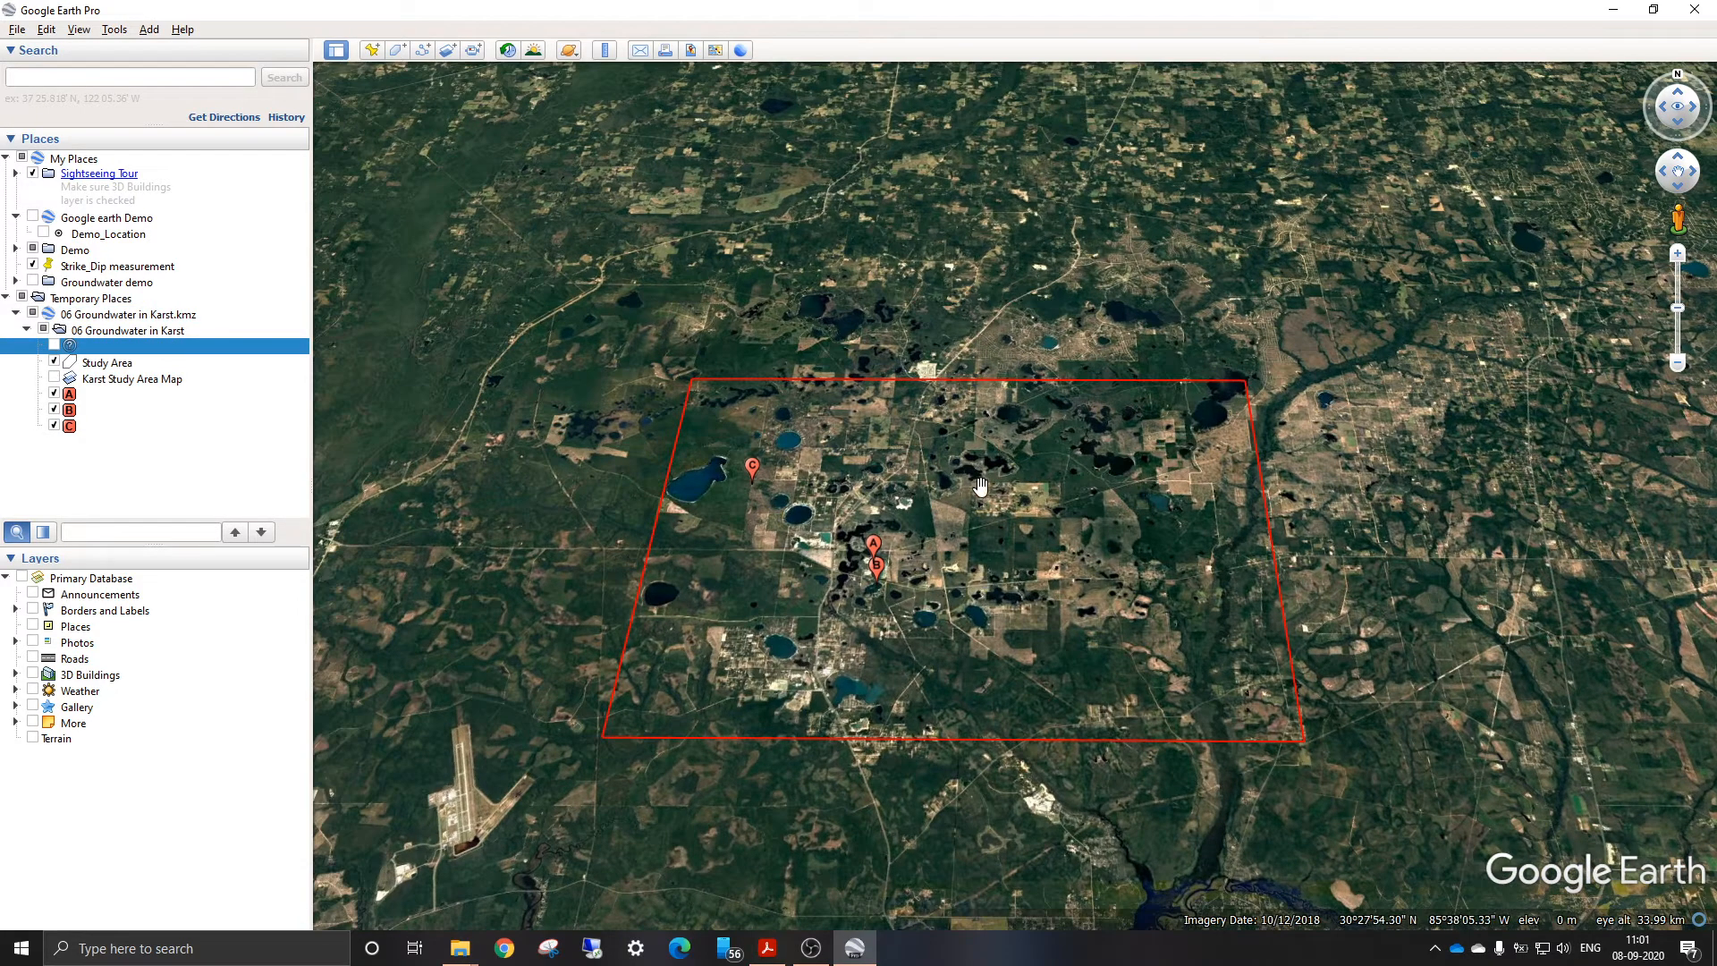
# Examine the red-outlined study area and the distribution of sinkhole lakes within it
pyautogui.scroll(1, 981, 487)
pyautogui.scroll(-1, 980, 487)
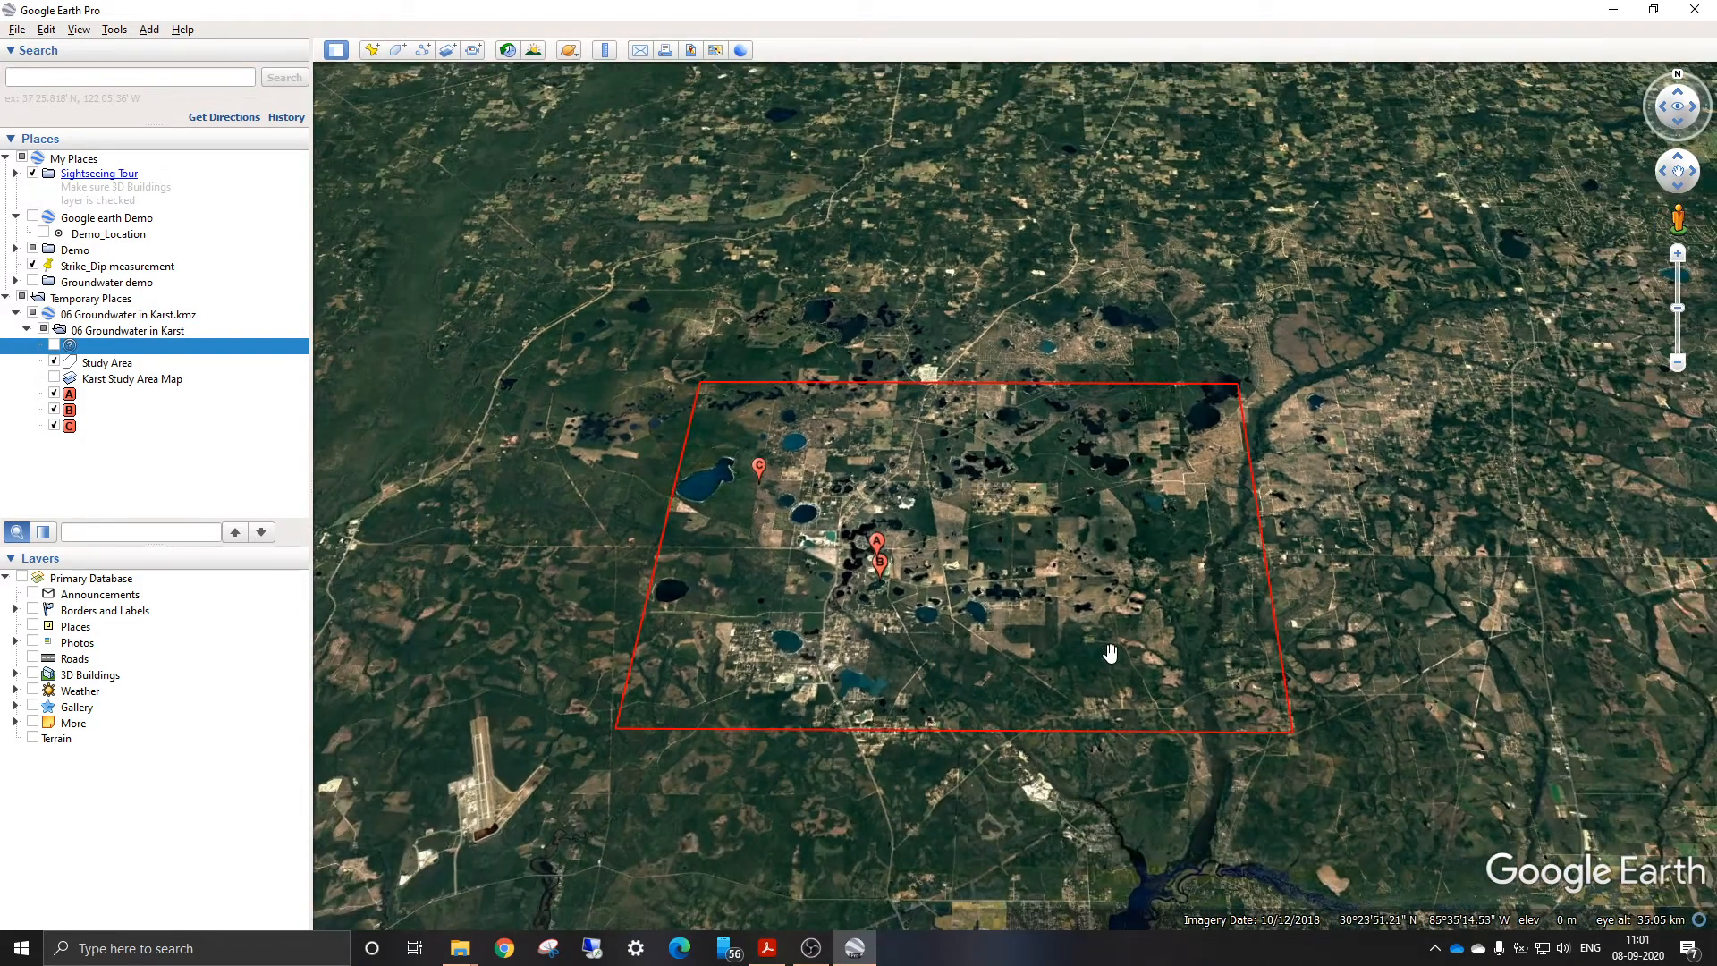
pyautogui.moveTo(1110, 653)
pyautogui.mouseDown()
pyautogui.moveTo(1107, 624)
pyautogui.moveTo(1100, 675)
pyautogui.mouseUp()
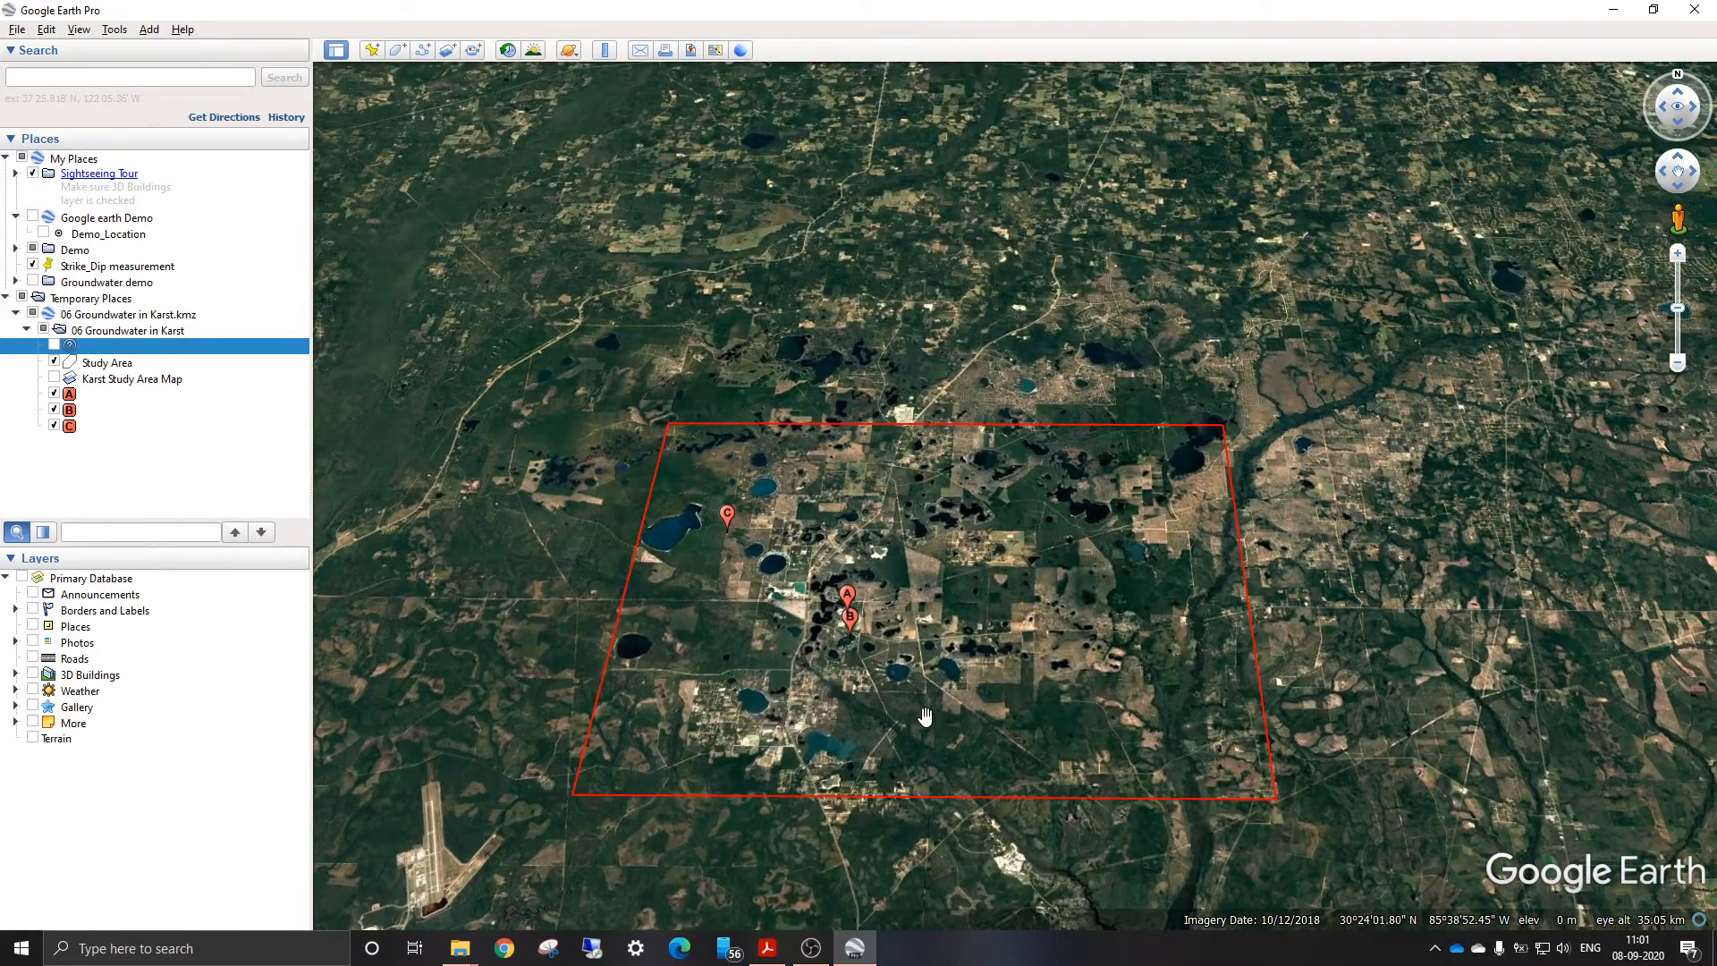
pyautogui.scroll(2, 926, 716)
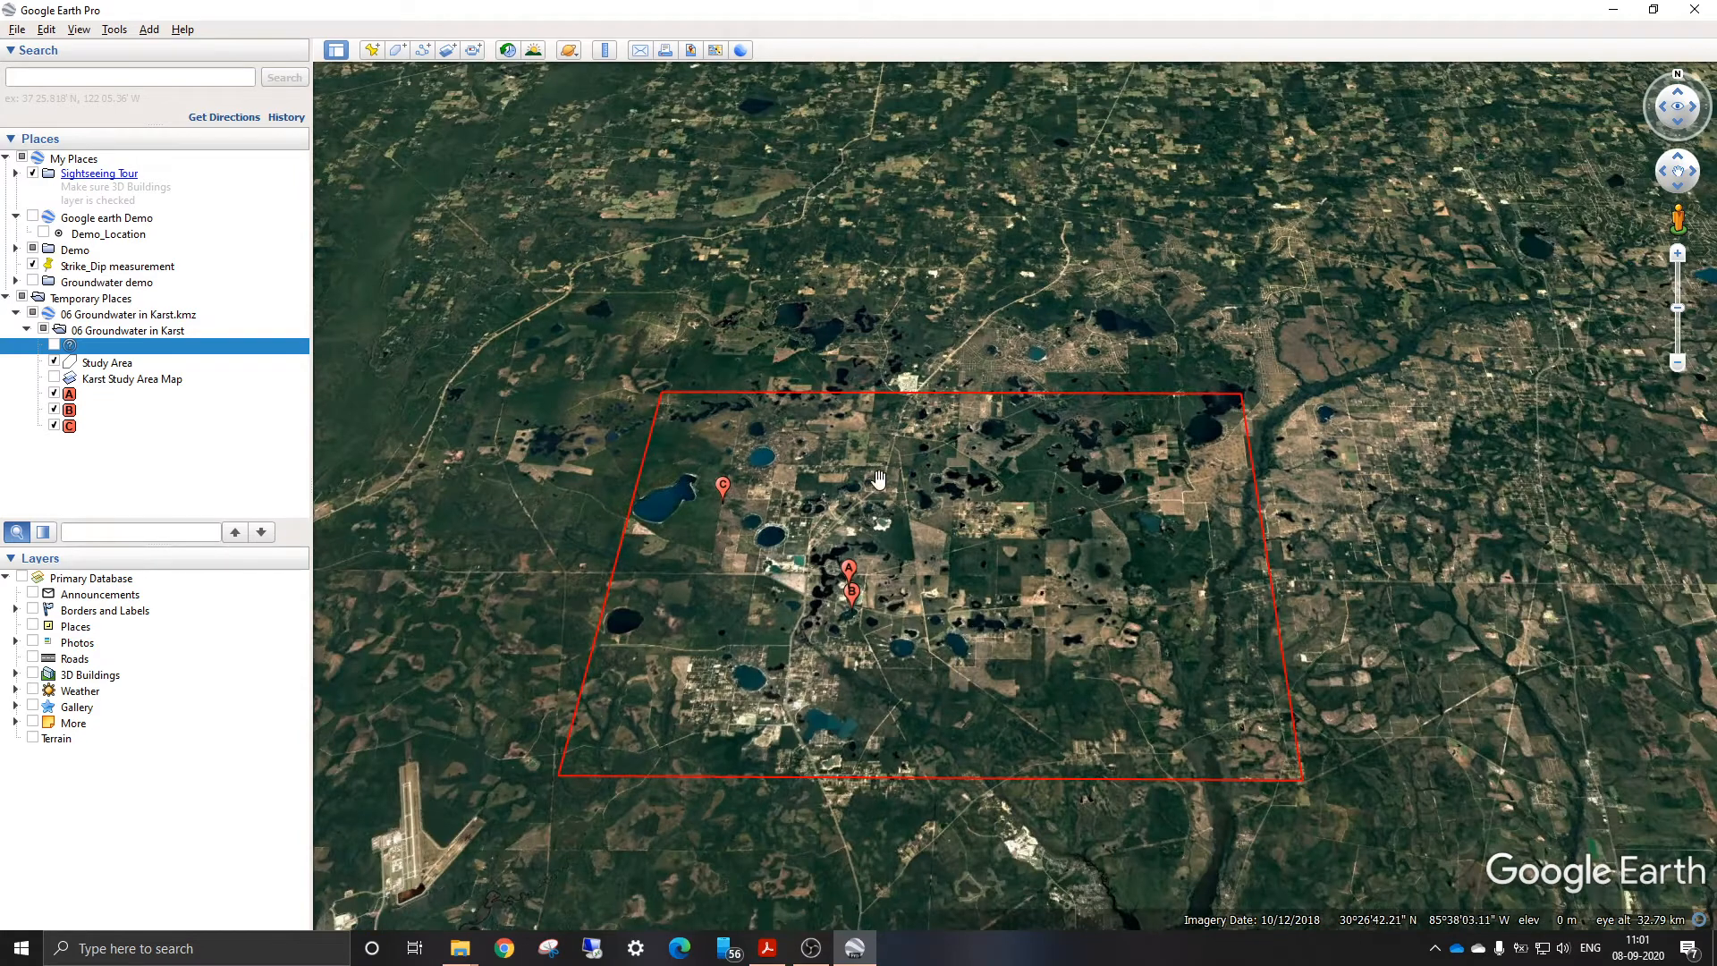
pyautogui.moveTo(1103, 504); pyautogui.dragTo(1097, 565)
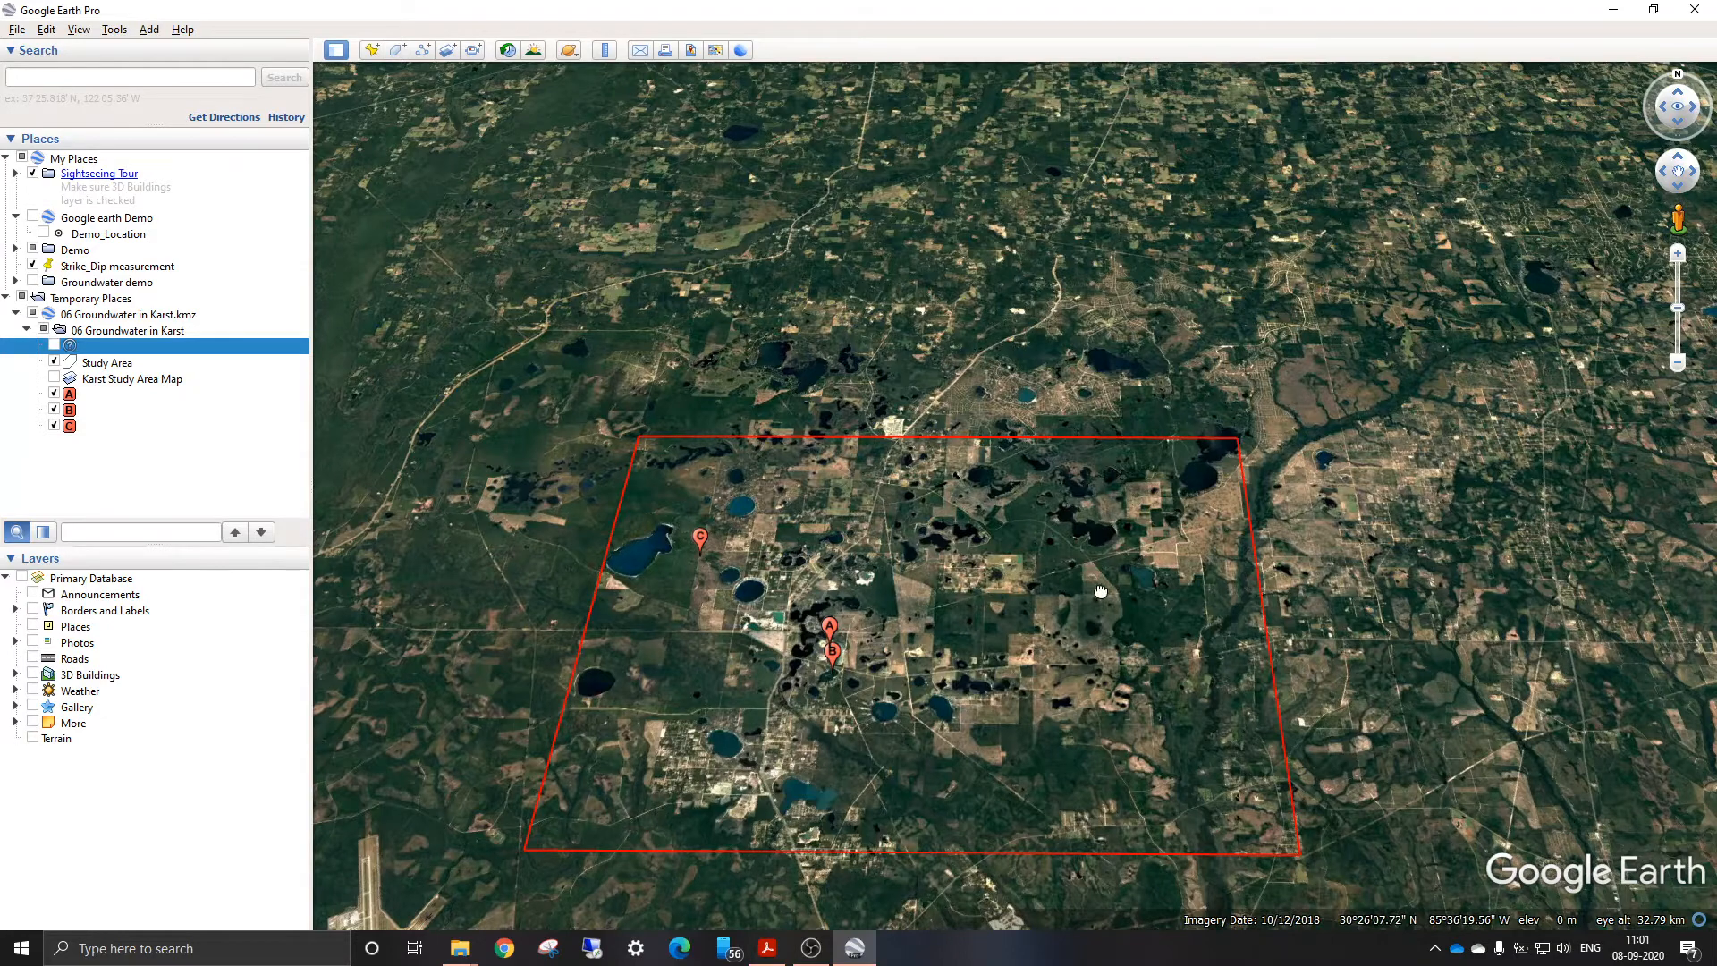
pyautogui.moveTo(1100, 593); pyautogui.dragTo(1171, 553)
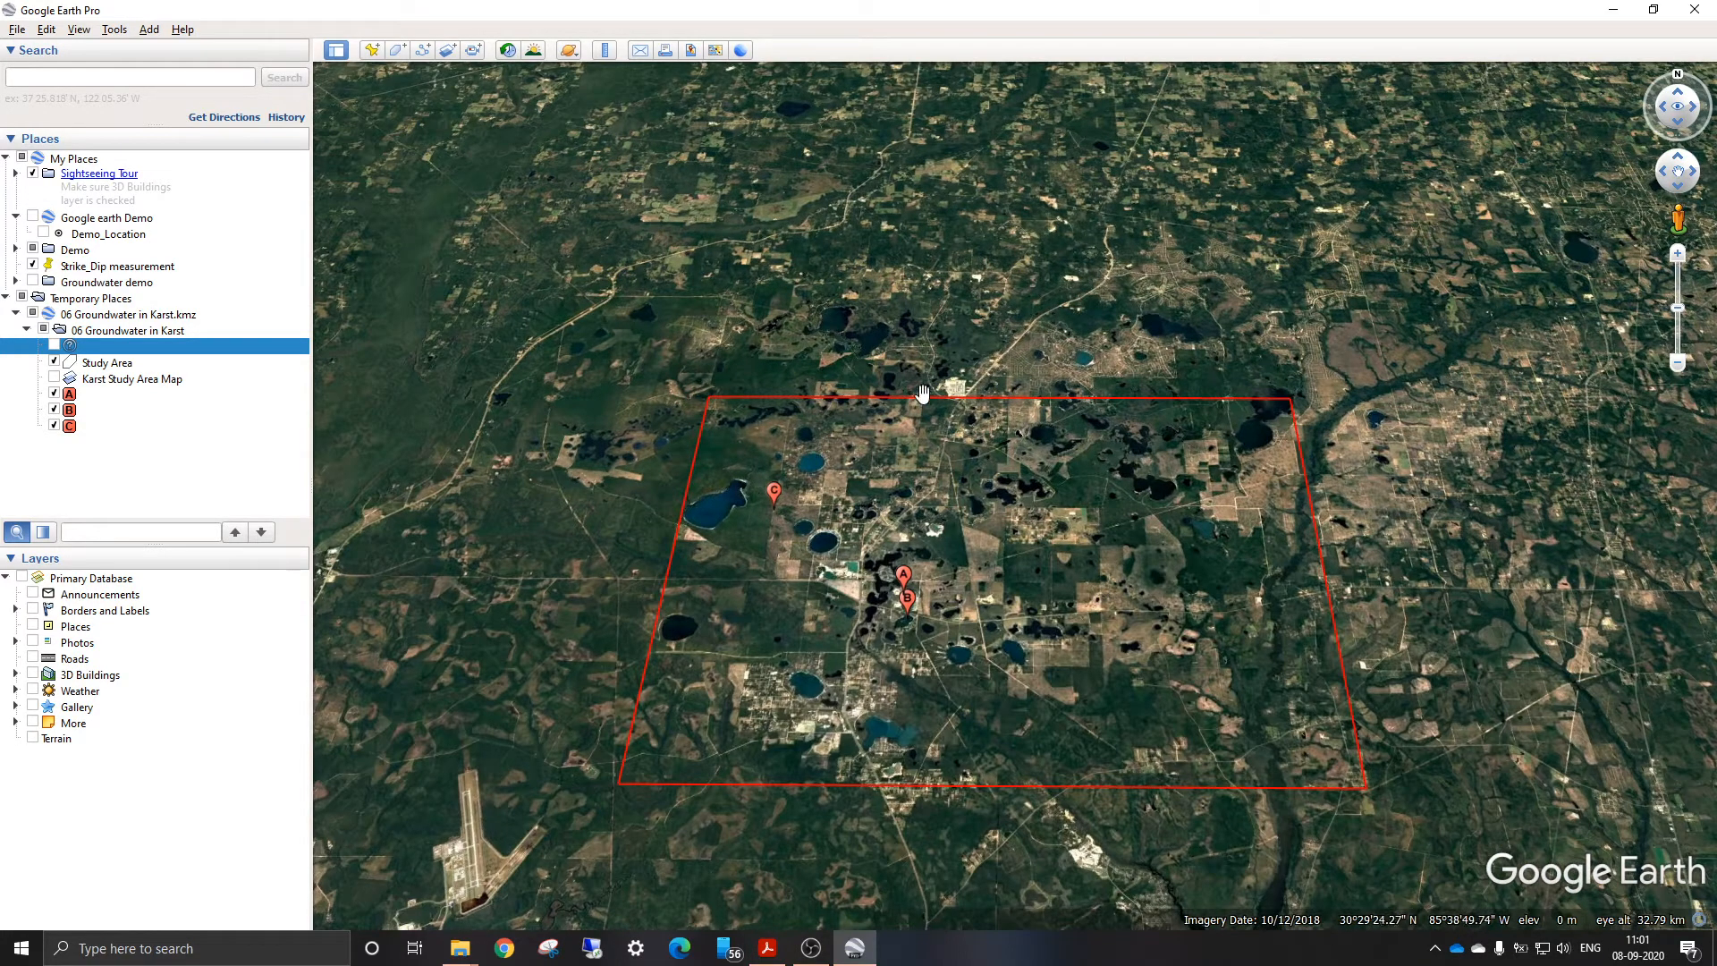
pyautogui.moveTo(909, 384); pyautogui.dragTo(942, 510)
pyautogui.moveTo(1009, 584); pyautogui.dragTo(963, 537)
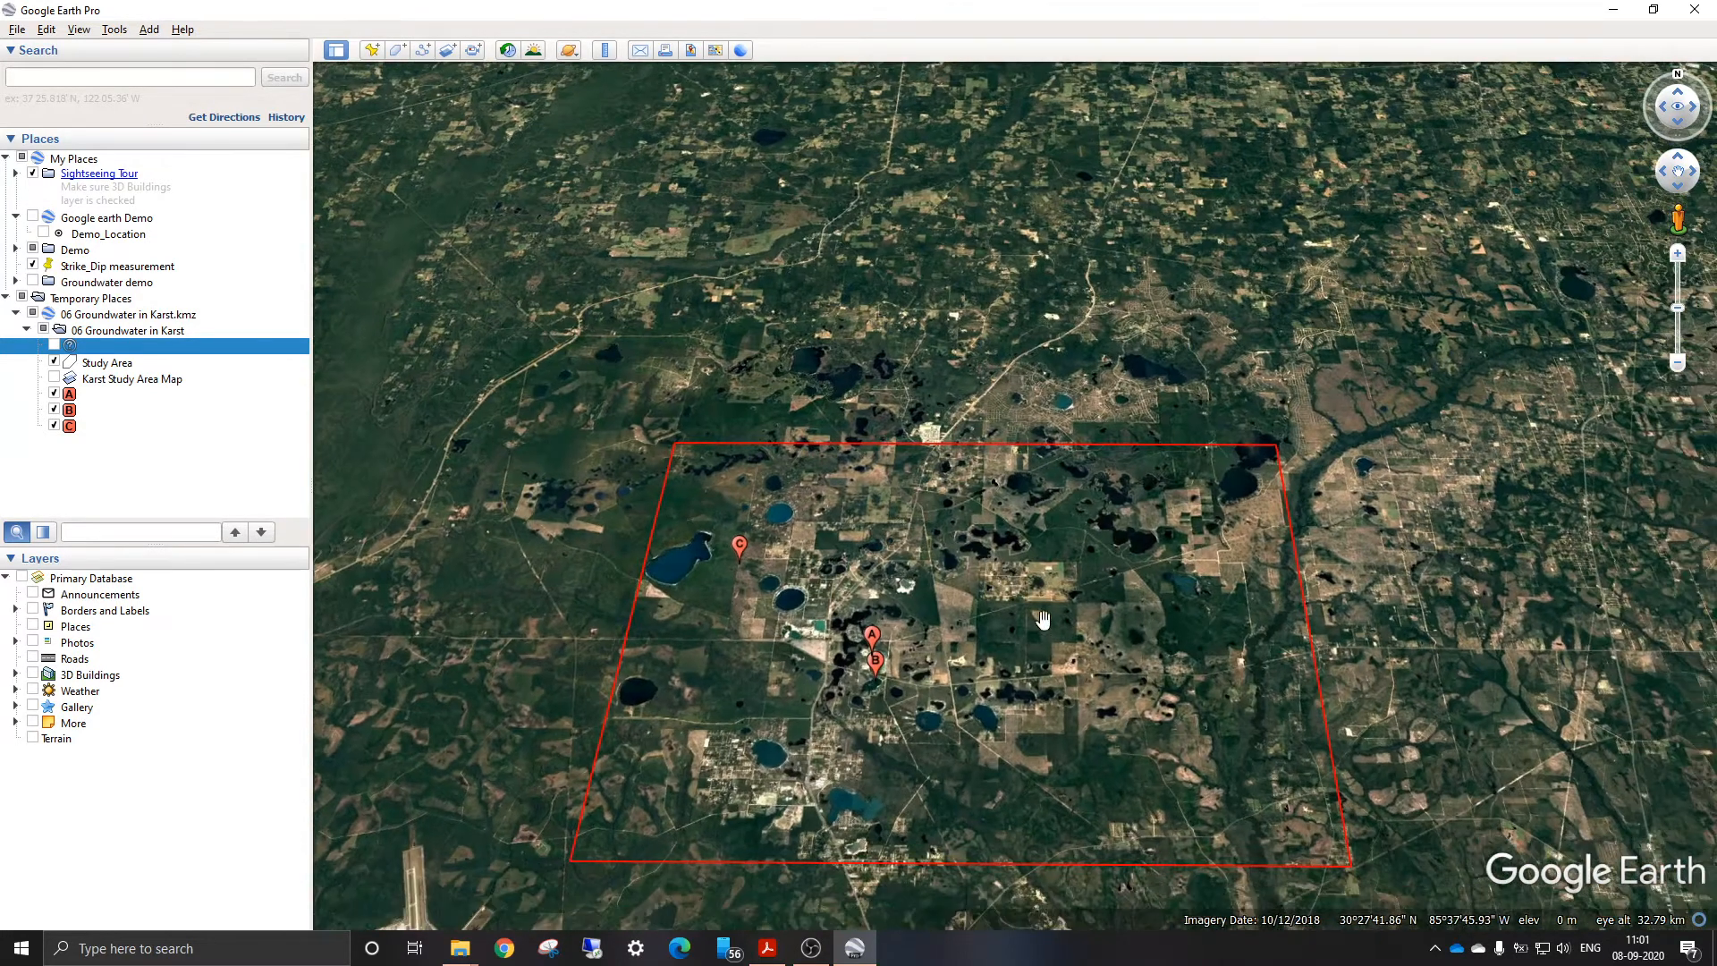
pyautogui.moveTo(1022, 801); pyautogui.dragTo(1003, 789)
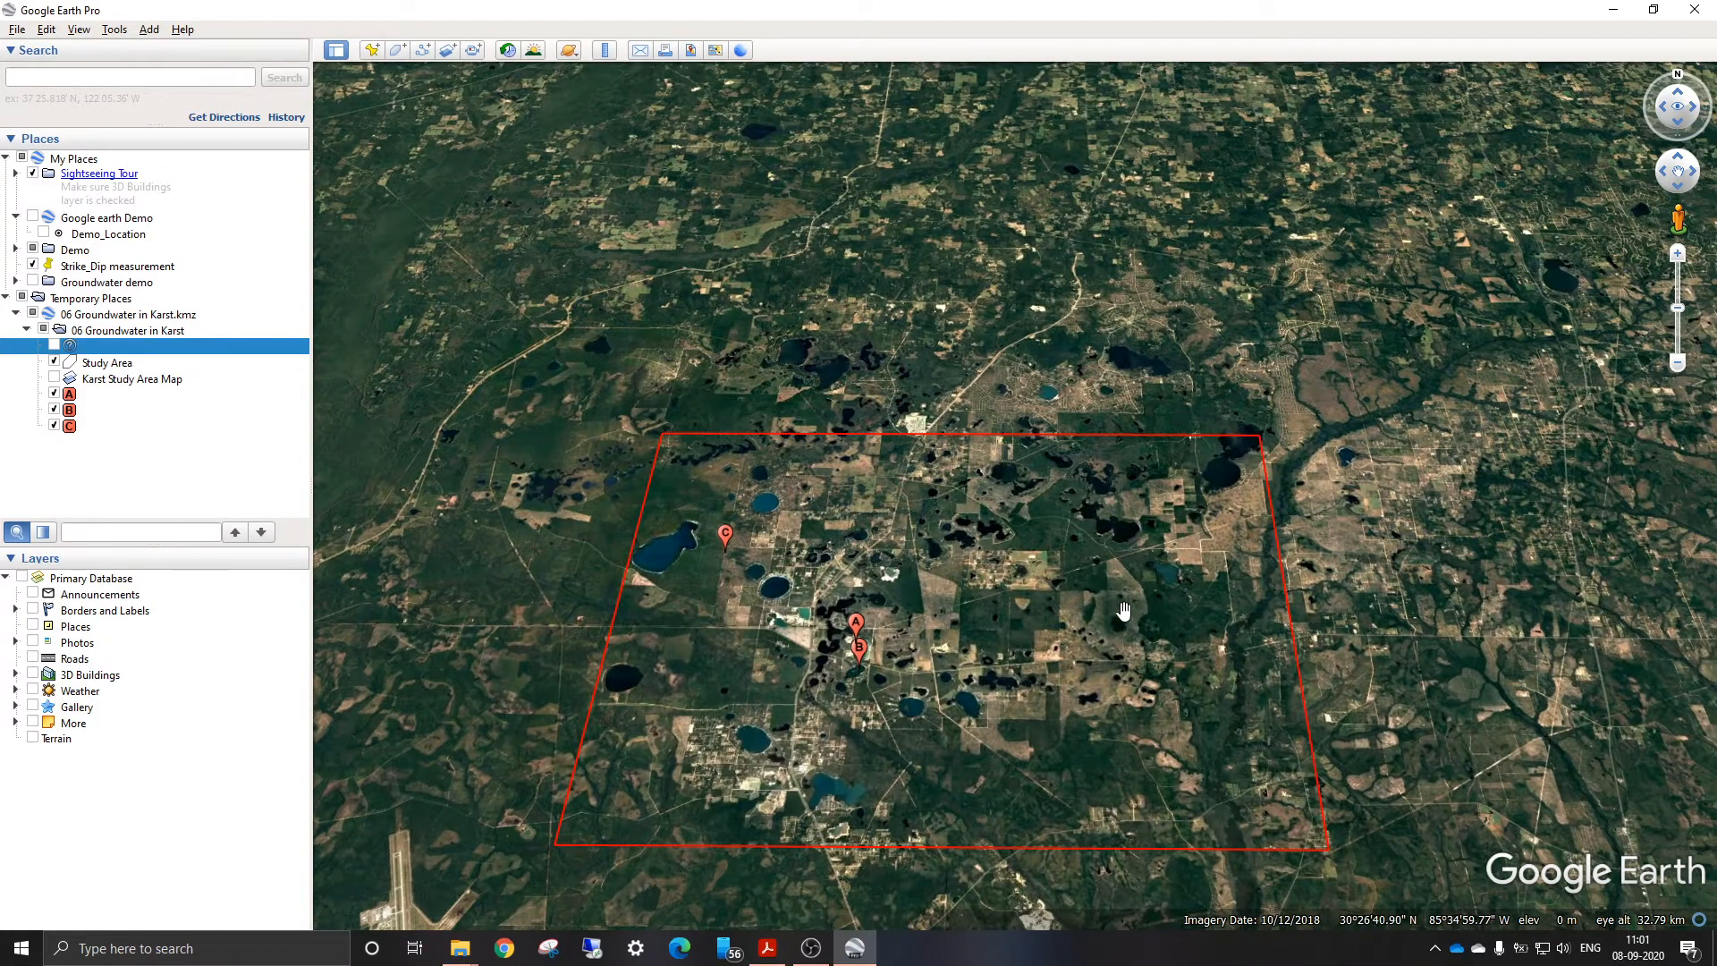
pyautogui.moveTo(1085, 685); pyautogui.dragTo(1064, 684)
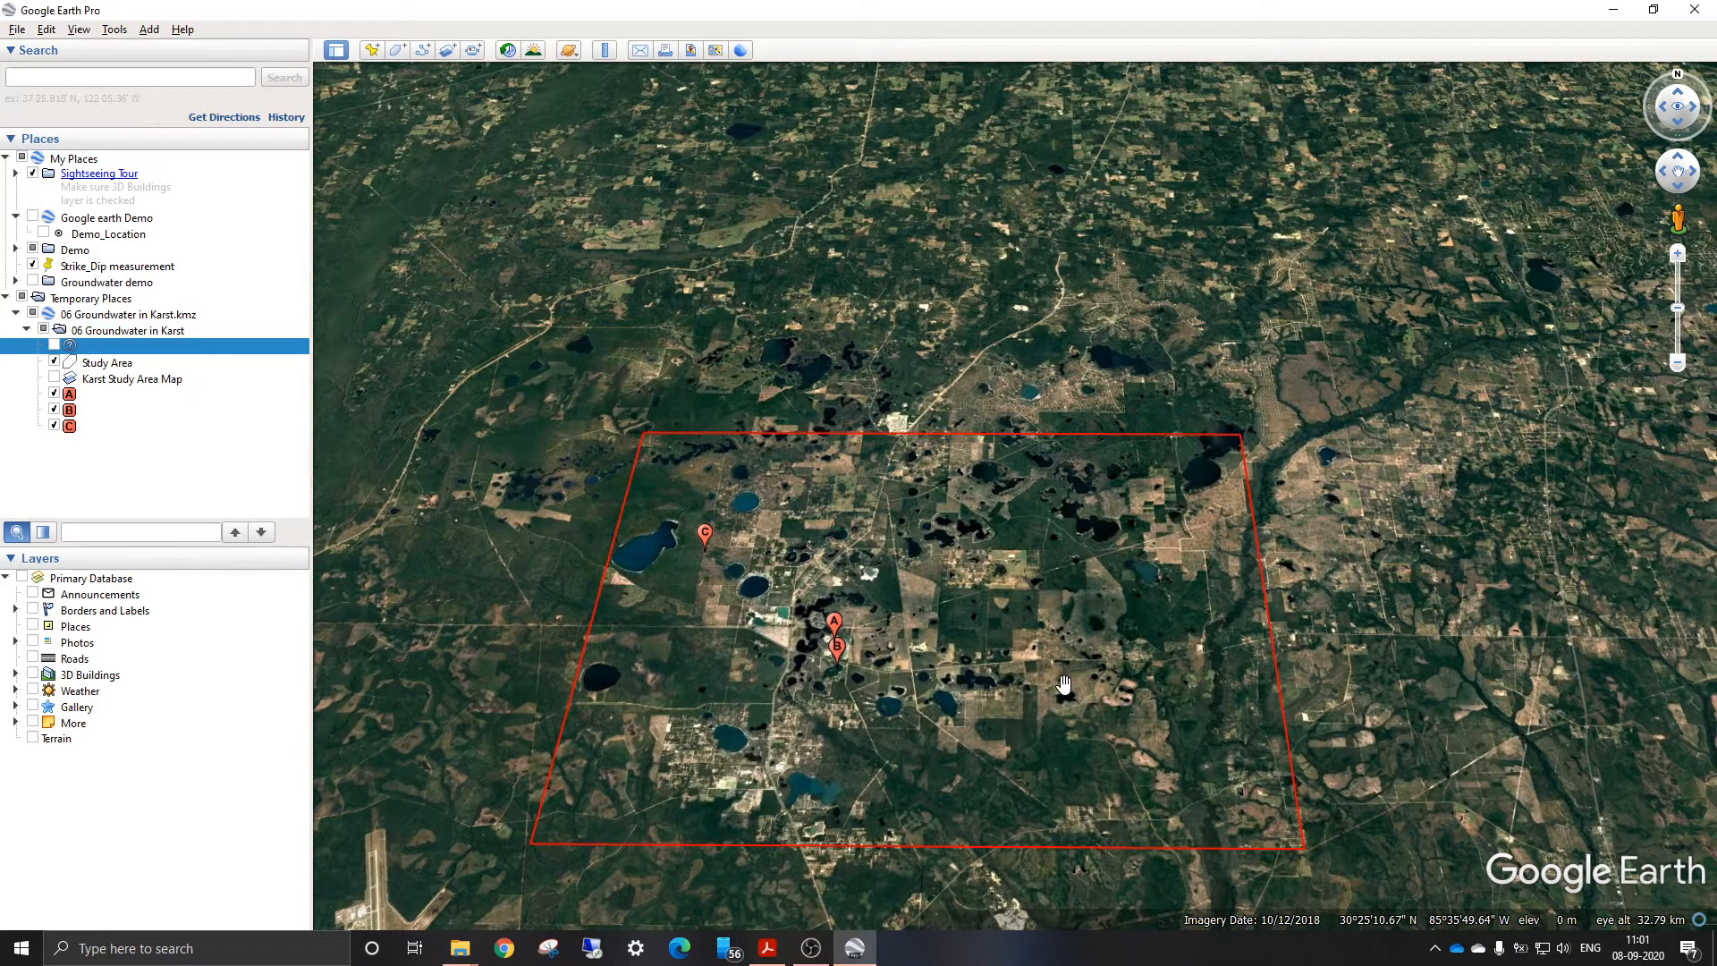
# Reset the tilt to a straight-down view and frame the red study area outline large in the map
pyautogui.press('u')
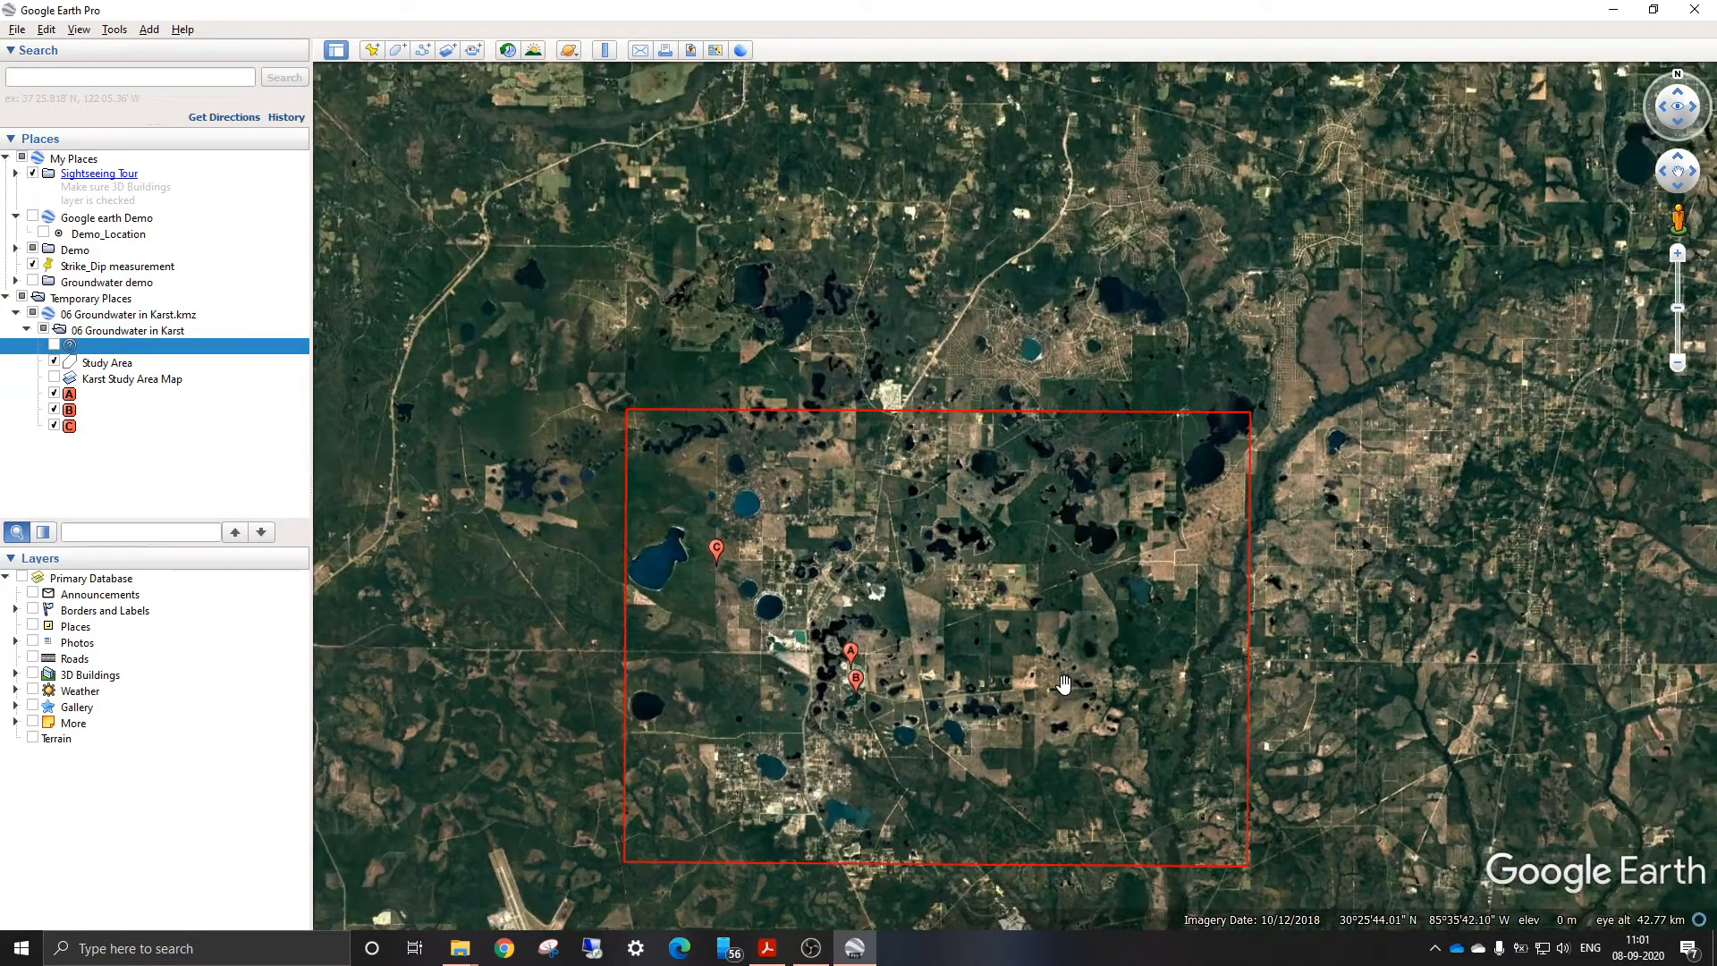
pyautogui.moveTo(1064, 684); pyautogui.dragTo(1143, 692)
pyautogui.scroll(2, 997, 718)
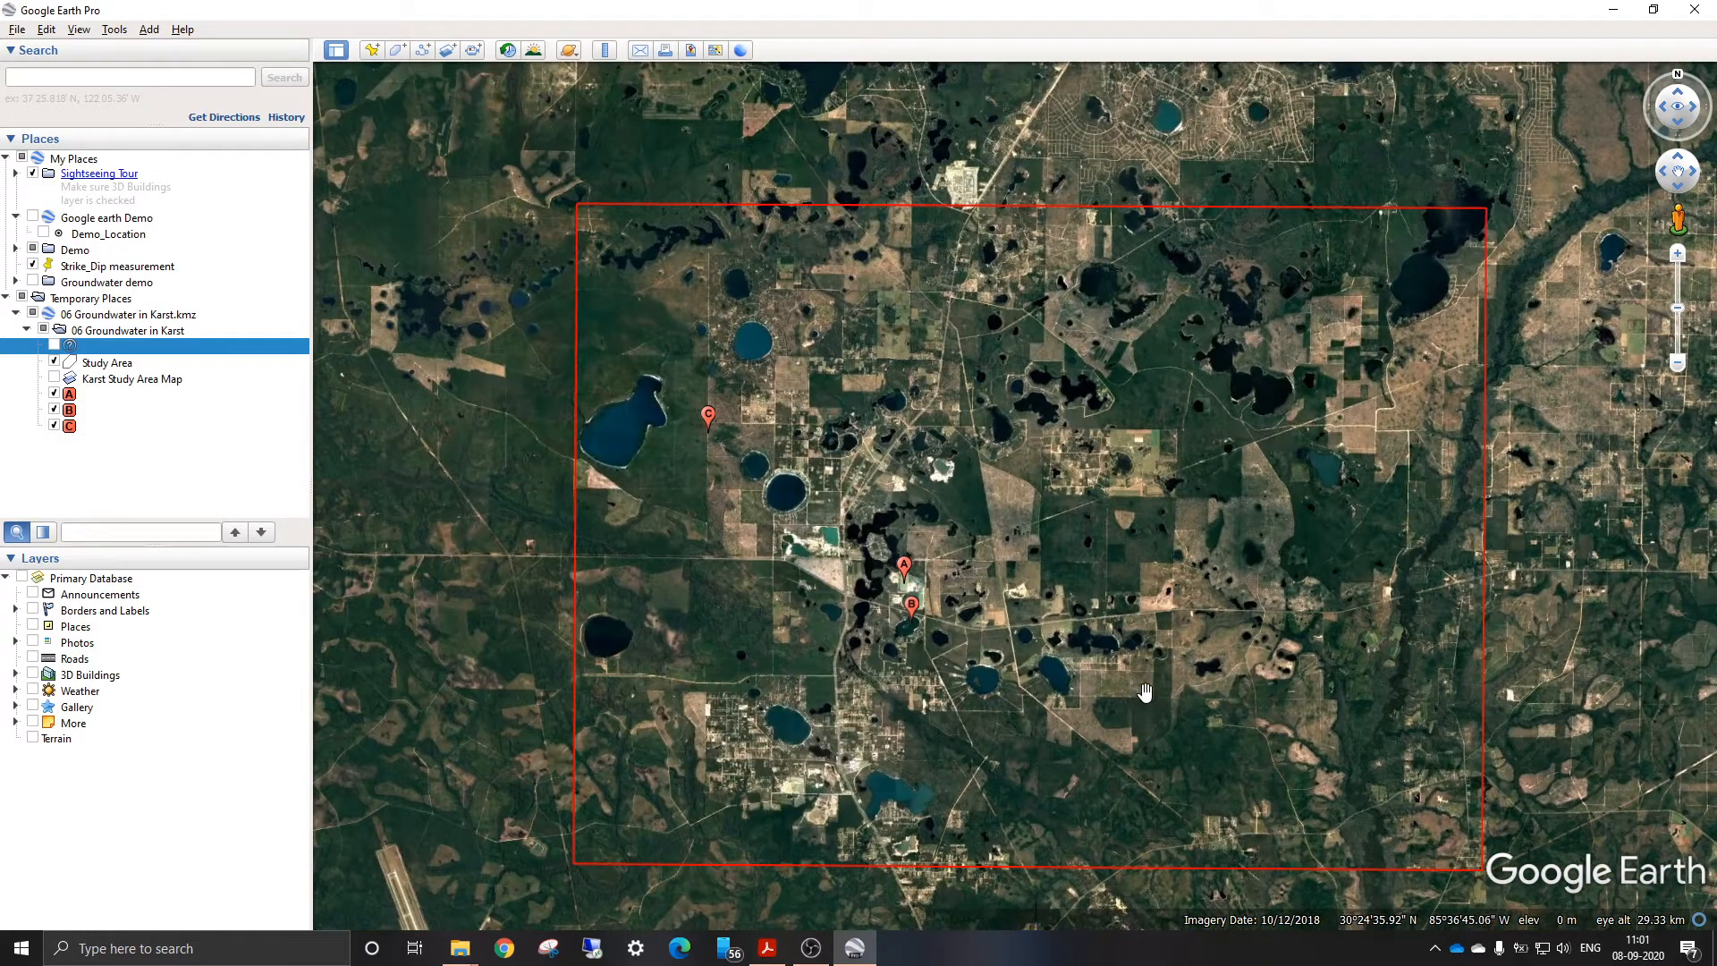
# Switch to Chapter_06.pdf to review tasks a and b on marking the highest and lowest water table, then return to Google Earth Pro
pyautogui.click(767, 950)
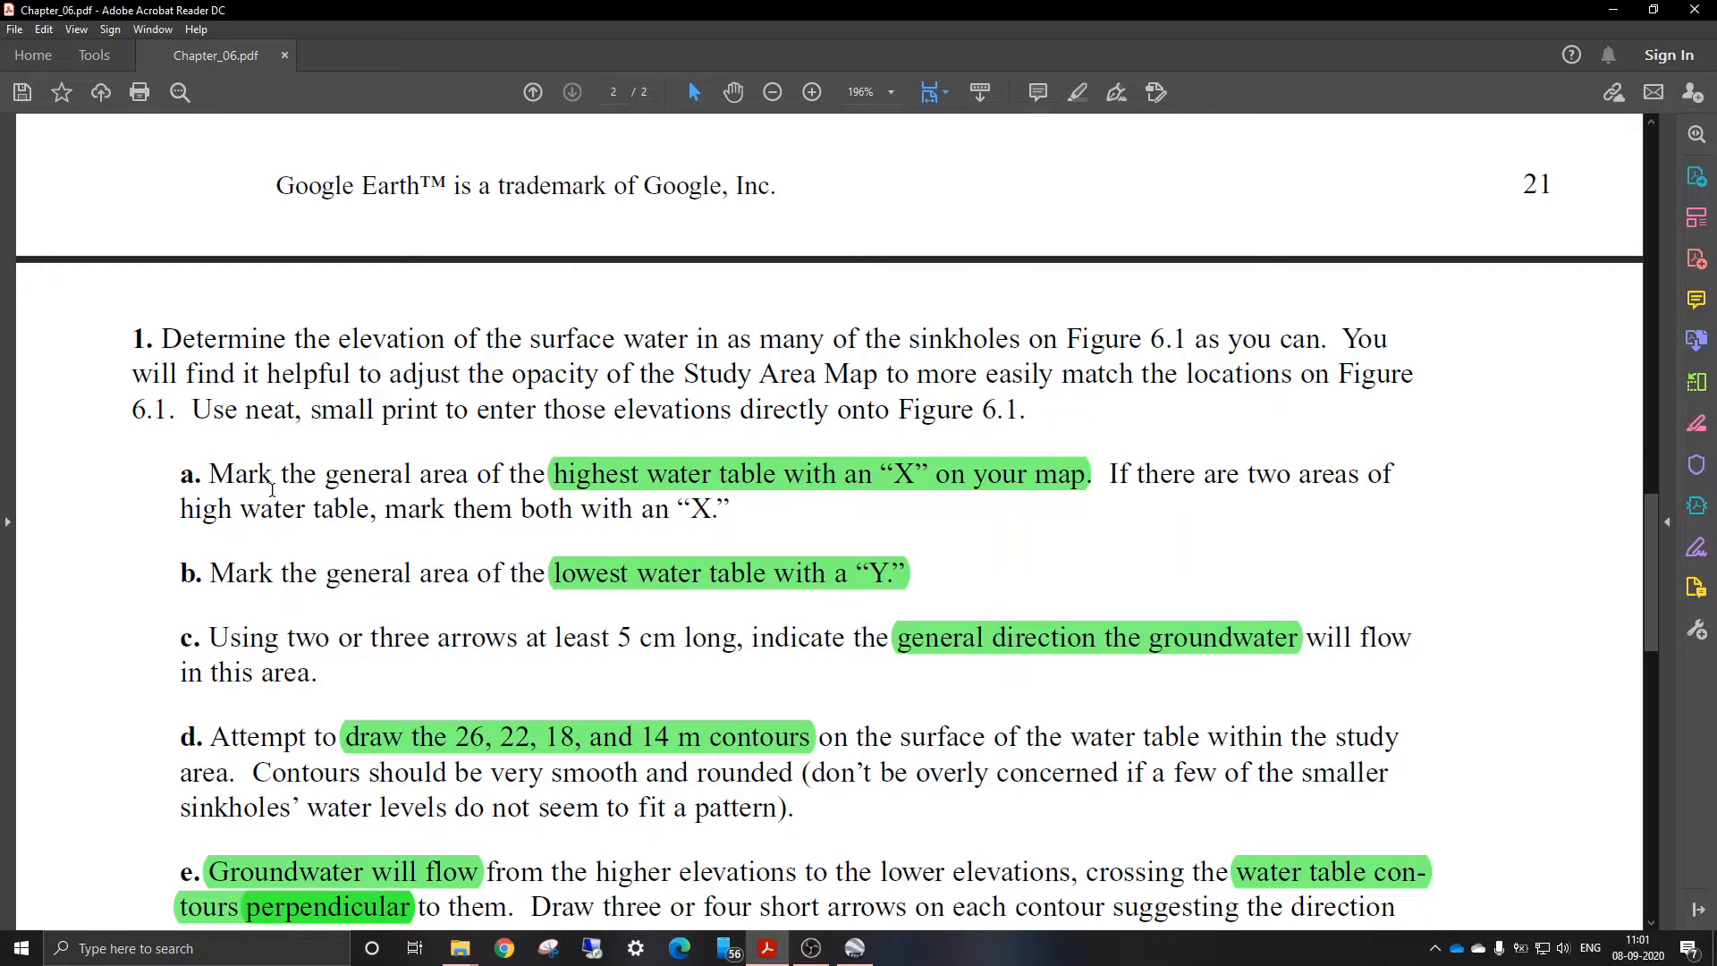
pyautogui.scroll(8, 272, 489)
pyautogui.scroll(-4, 275, 495)
pyautogui.scroll(-4, 275, 495)
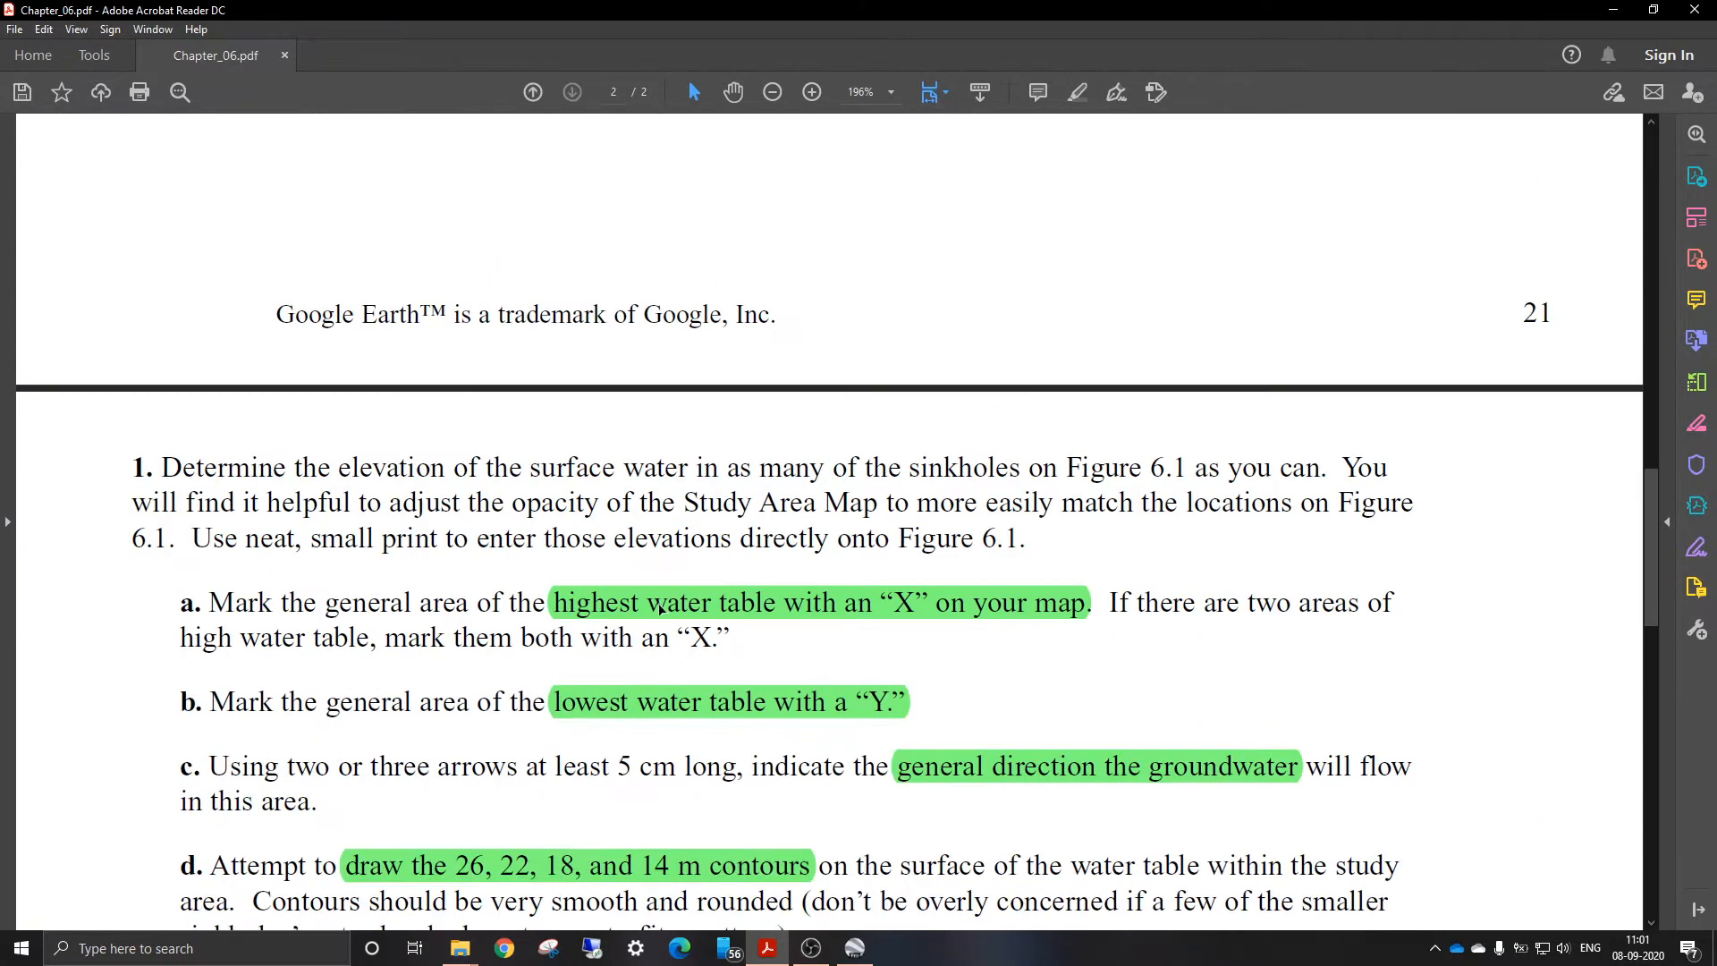
pyautogui.scroll(-1, 333, 585)
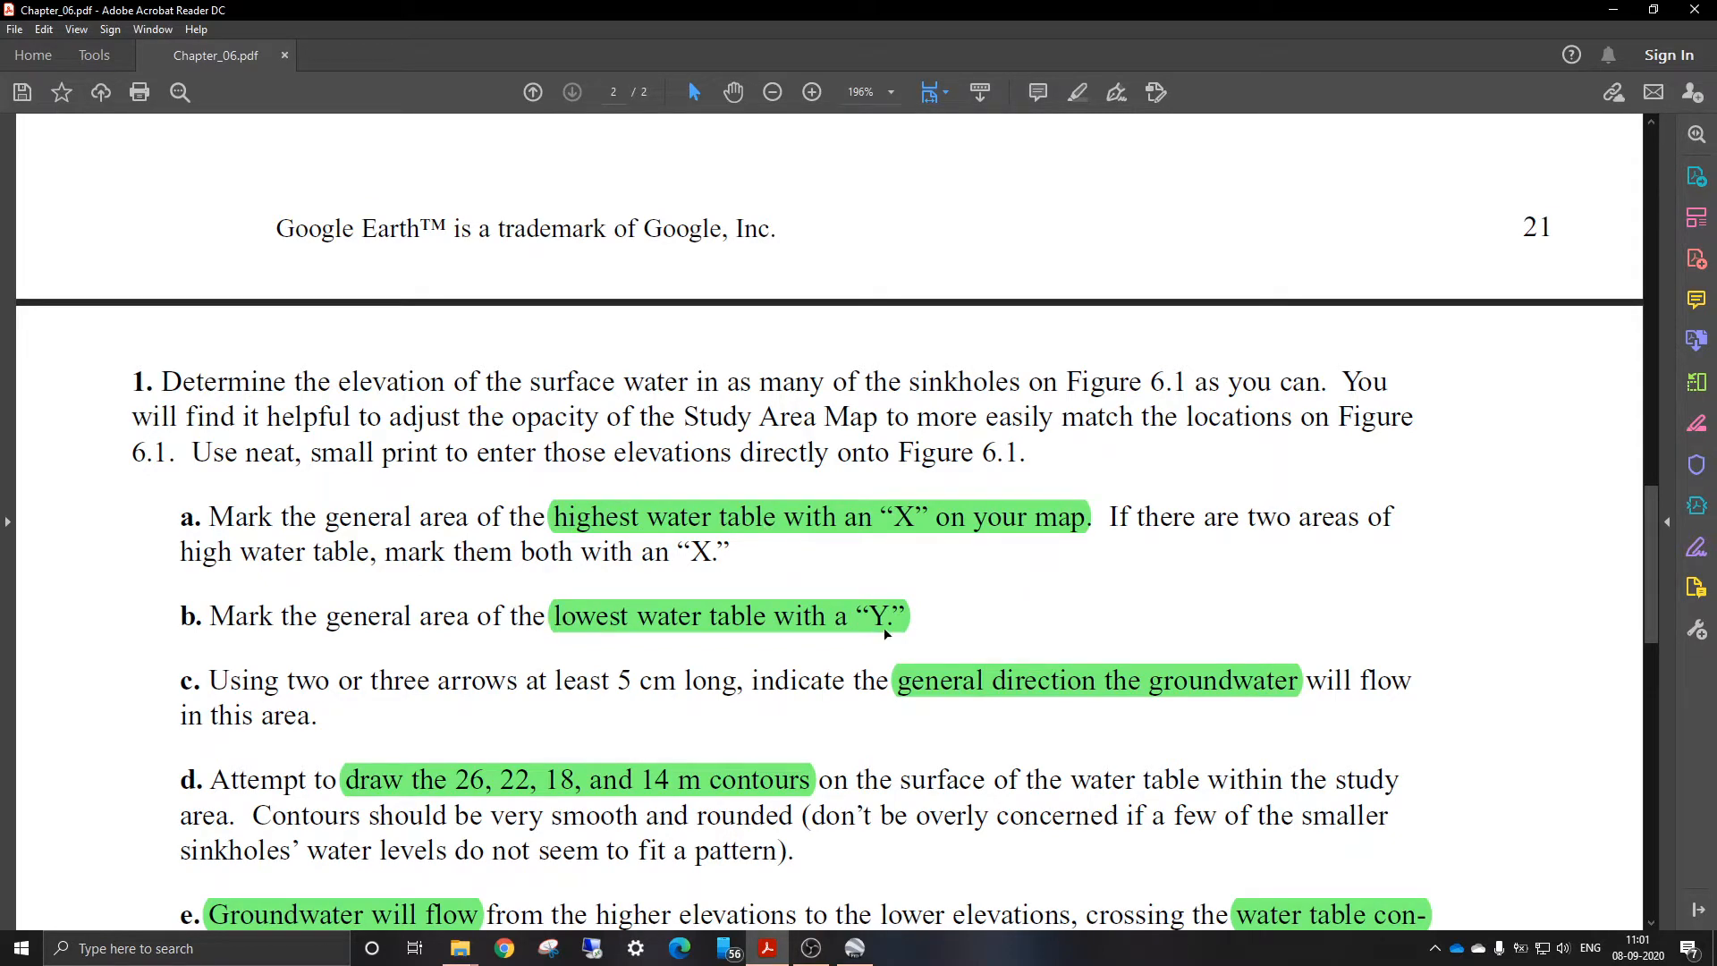
pyautogui.click(1612, 10)
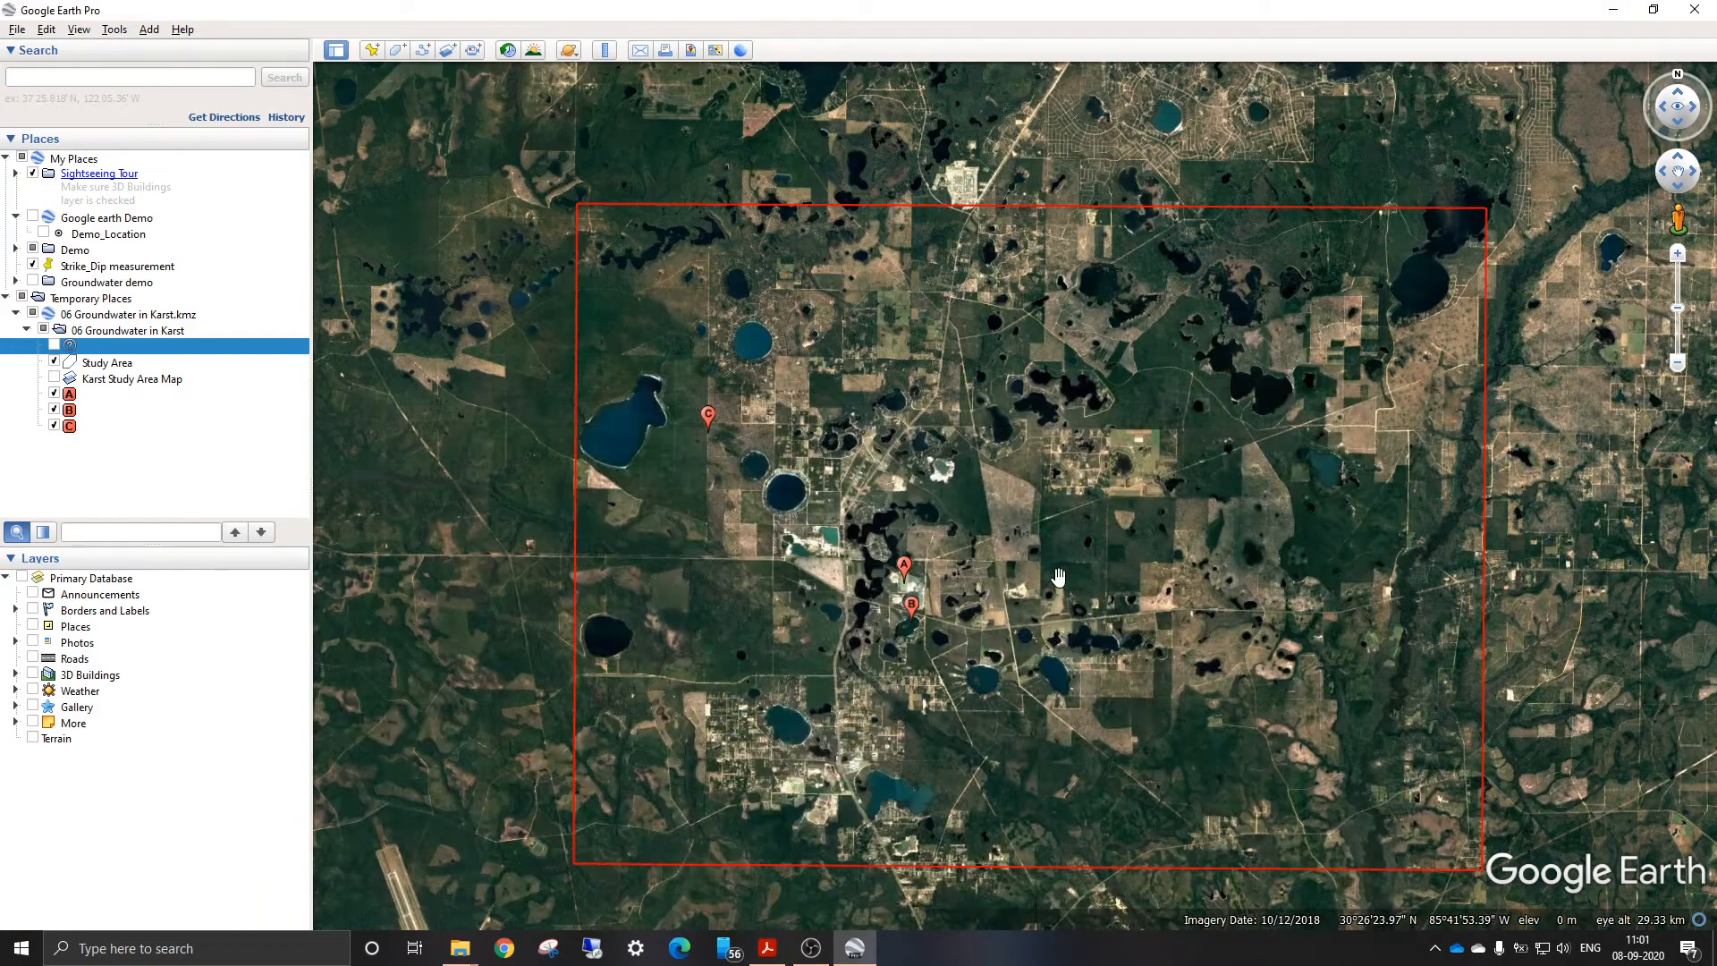
# Inspect the sinkhole lakes across the study area from above, looking closer at those in its northwestern part
pyautogui.moveTo(1085, 629); pyautogui.dragTo(944, 566)
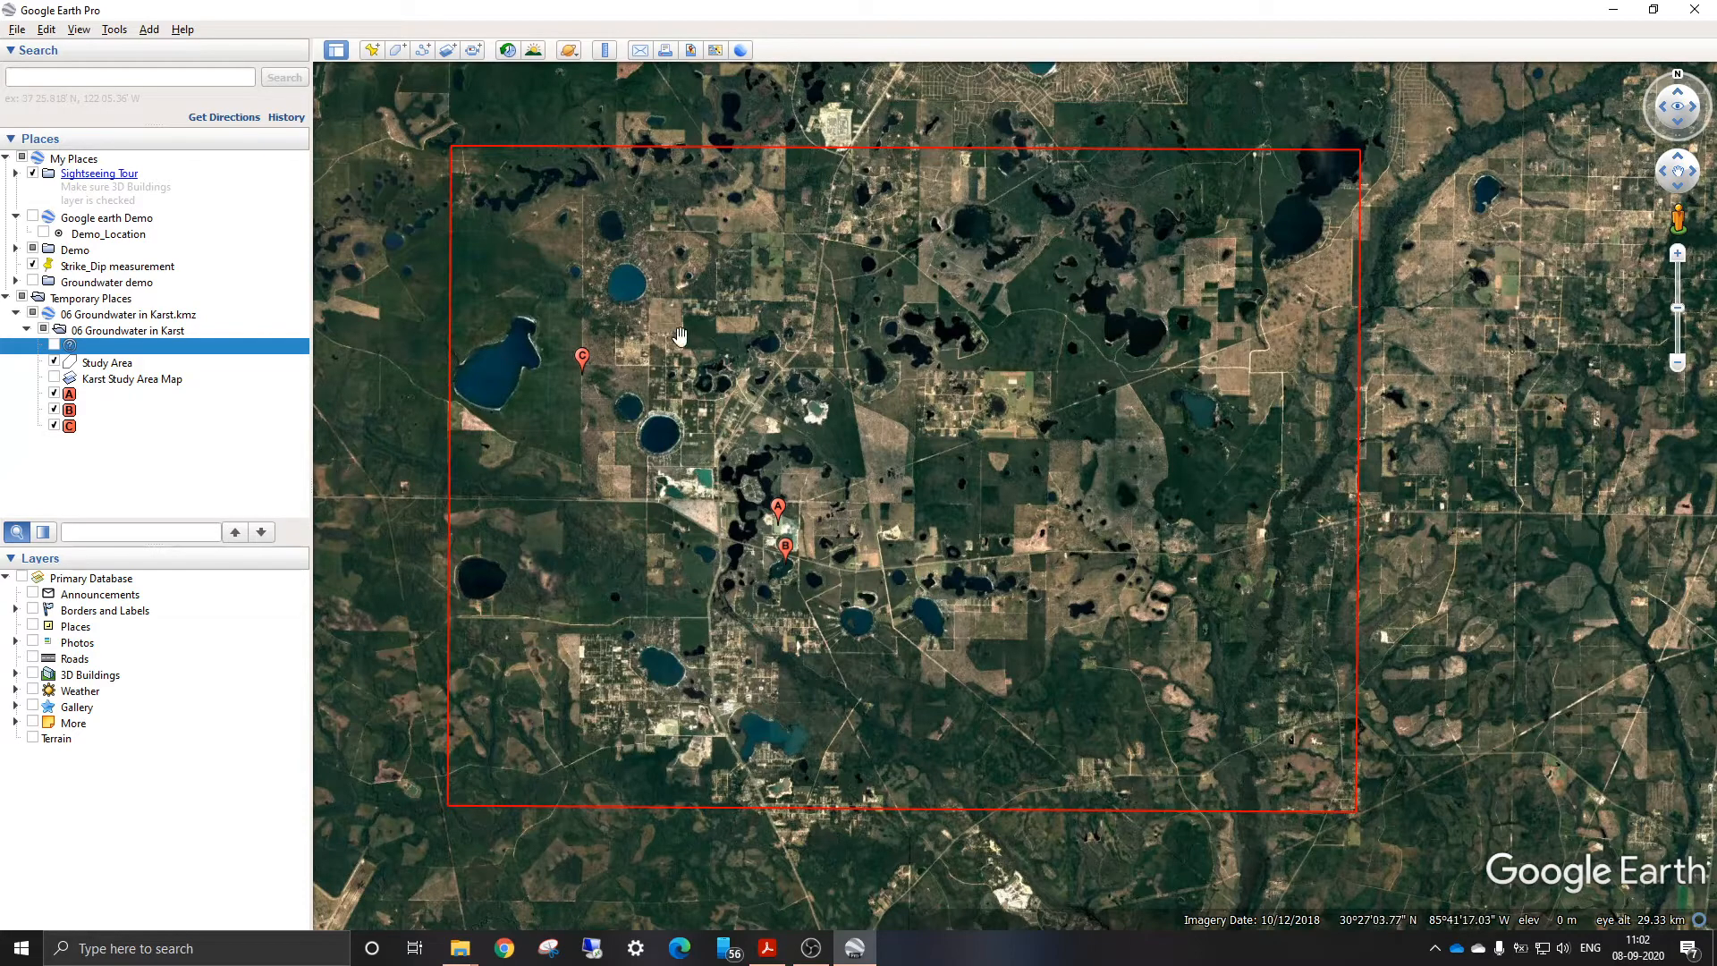
pyautogui.moveTo(912, 488); pyautogui.dragTo(909, 561)
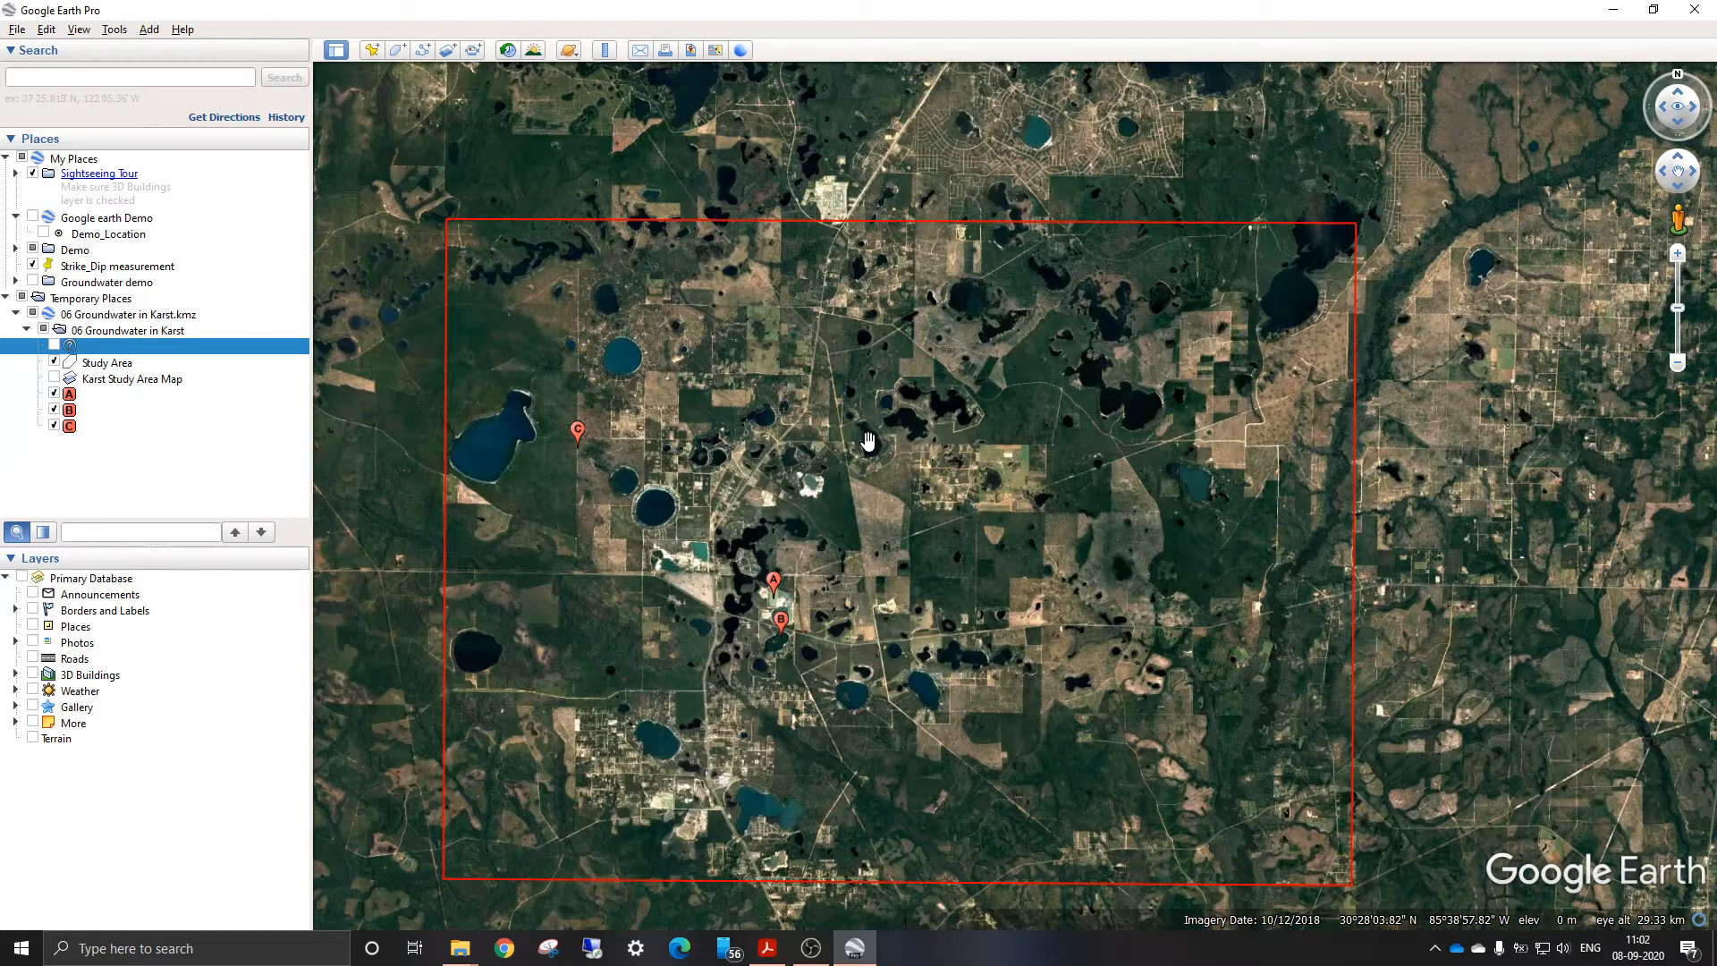
pyautogui.moveTo(887, 533); pyautogui.dragTo(881, 496)
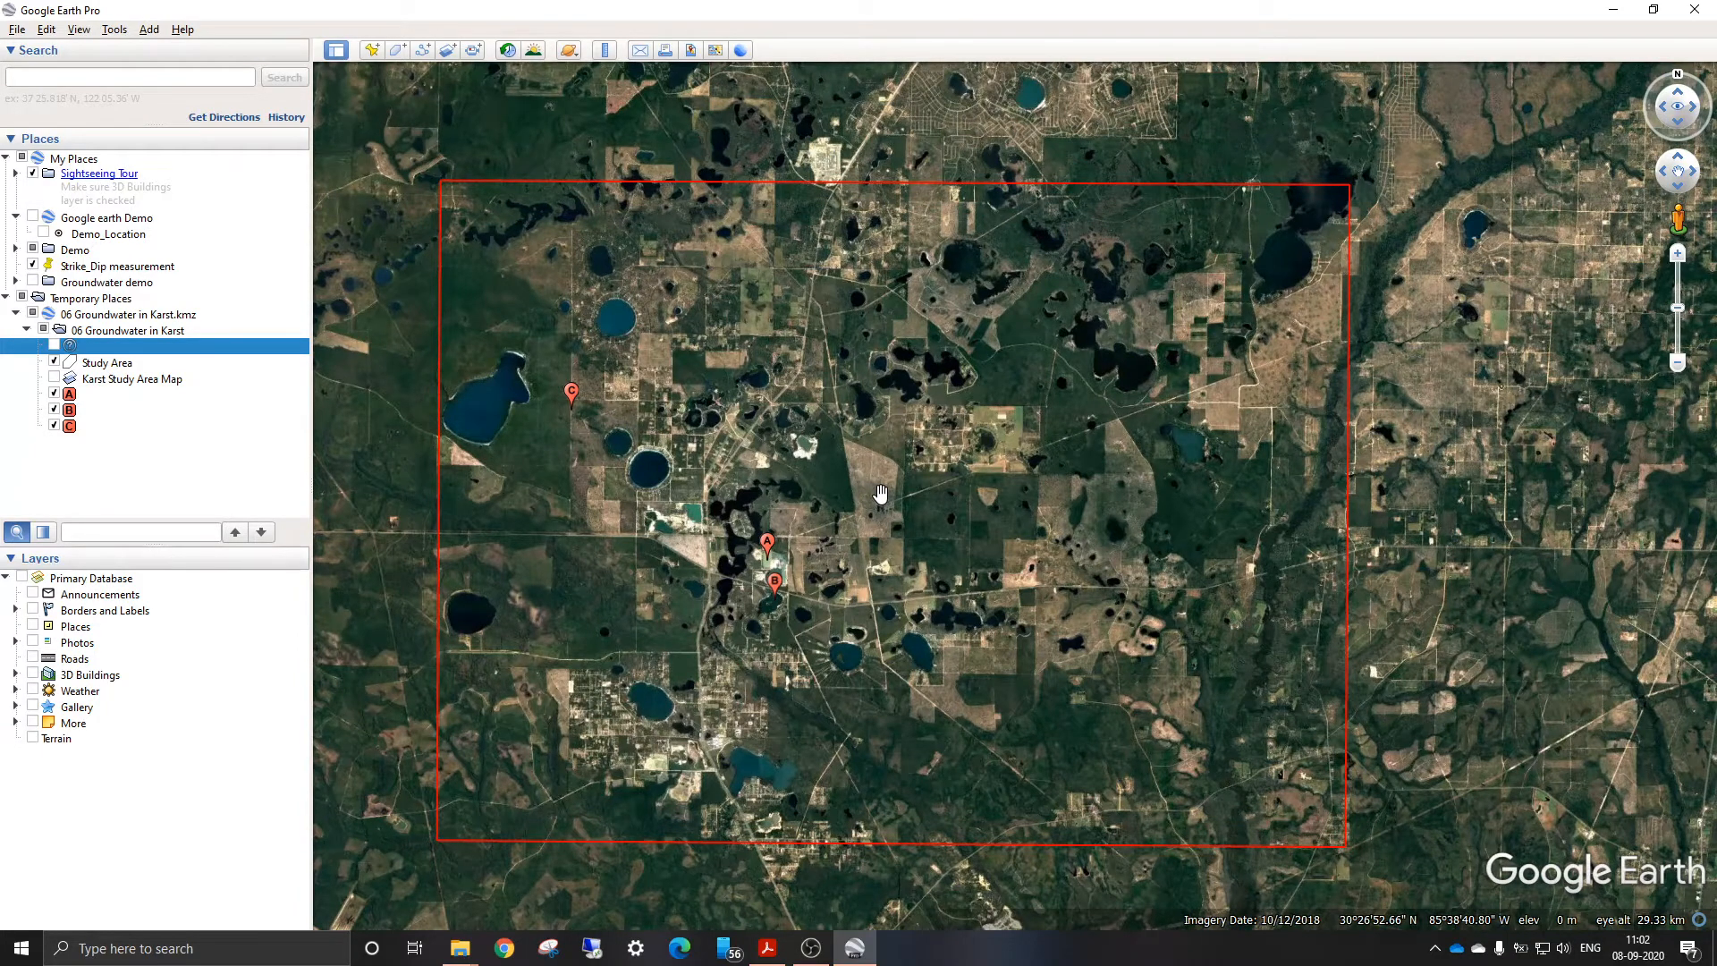
pyautogui.scroll(3, 465, 477)
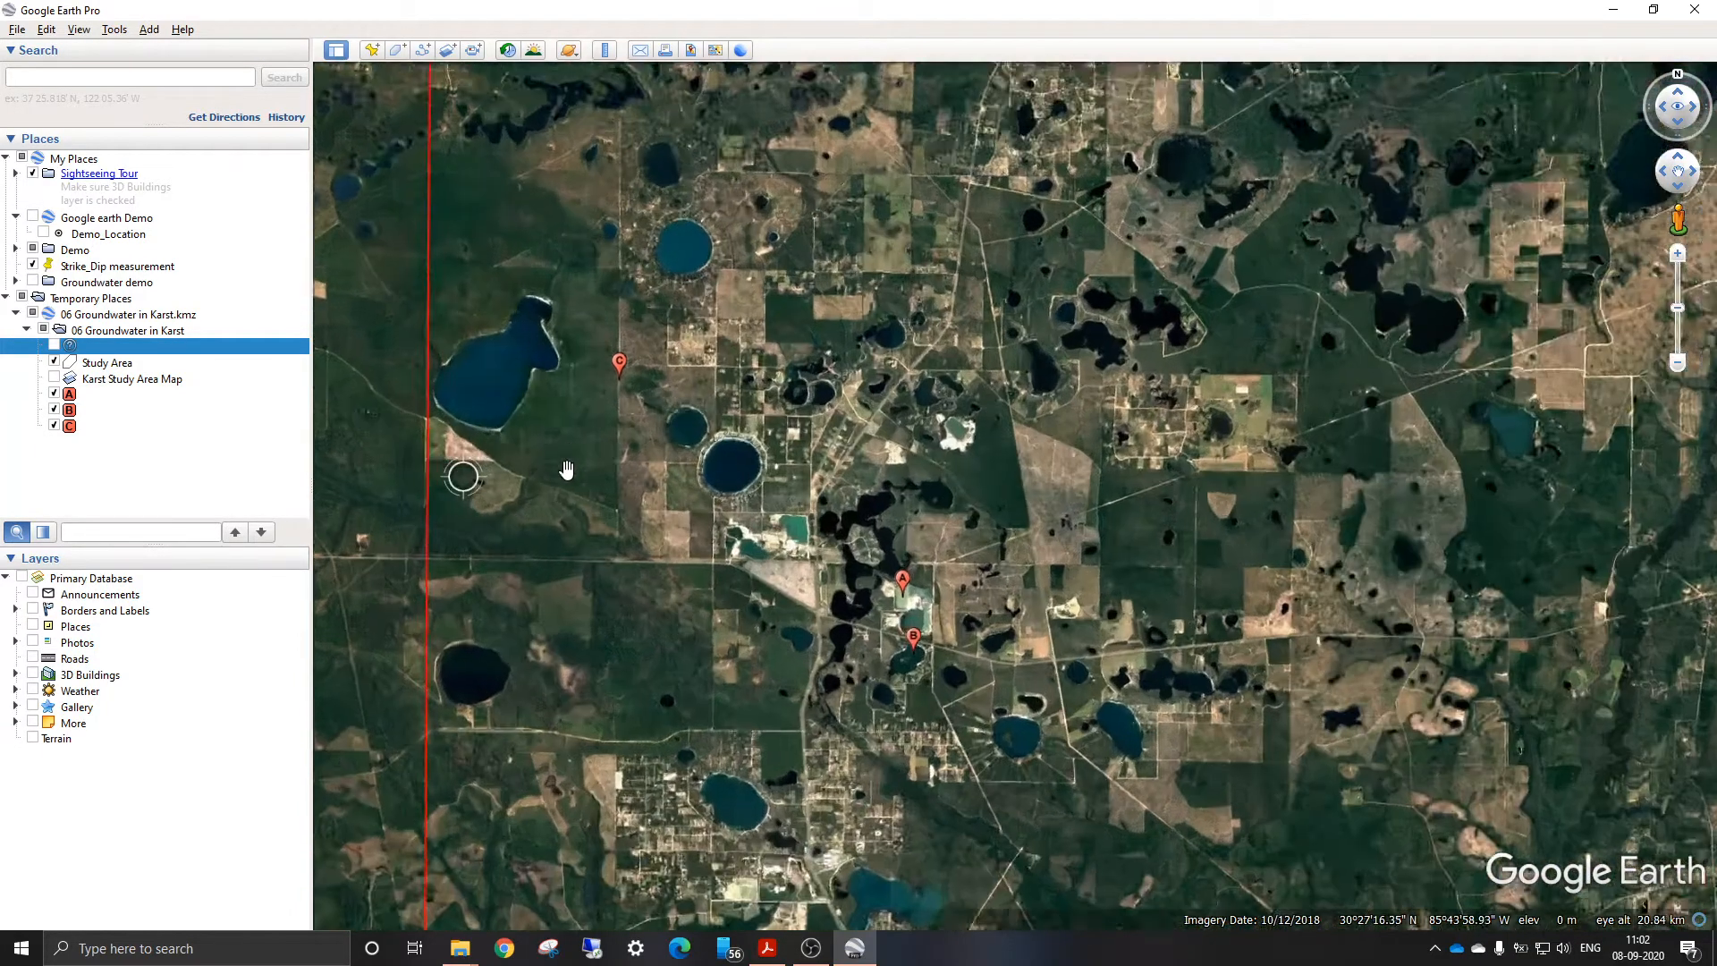
pyautogui.scroll(-2, 813, 257)
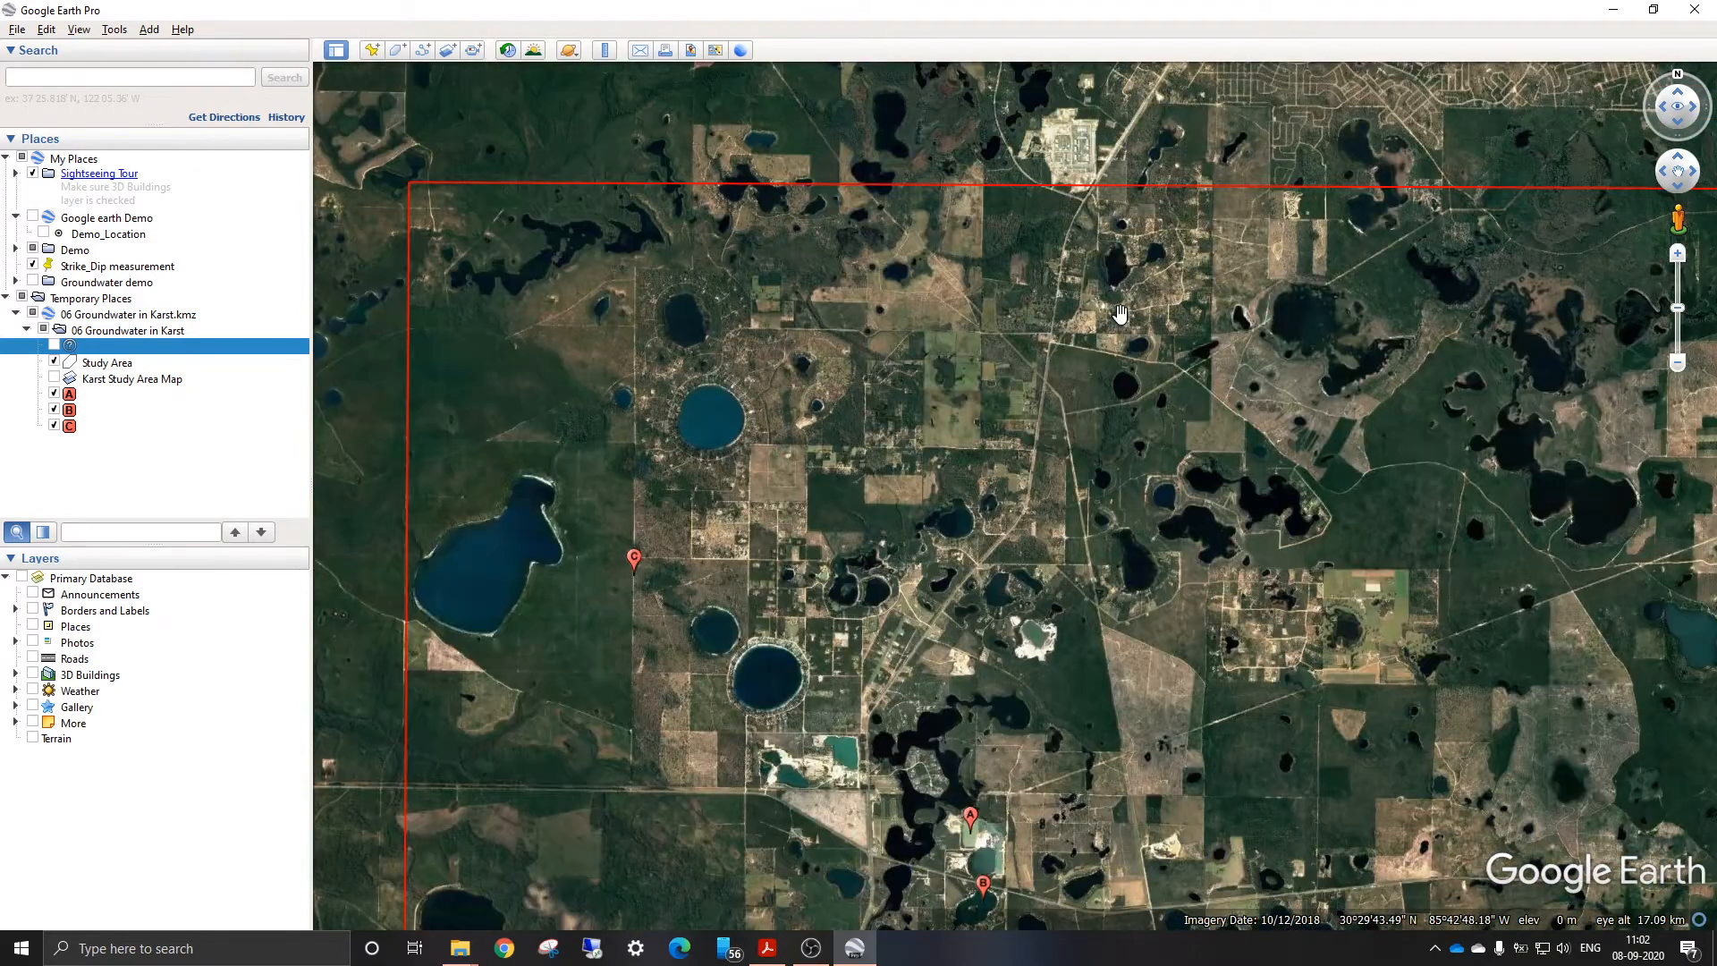
pyautogui.scroll(-2, 1021, 359)
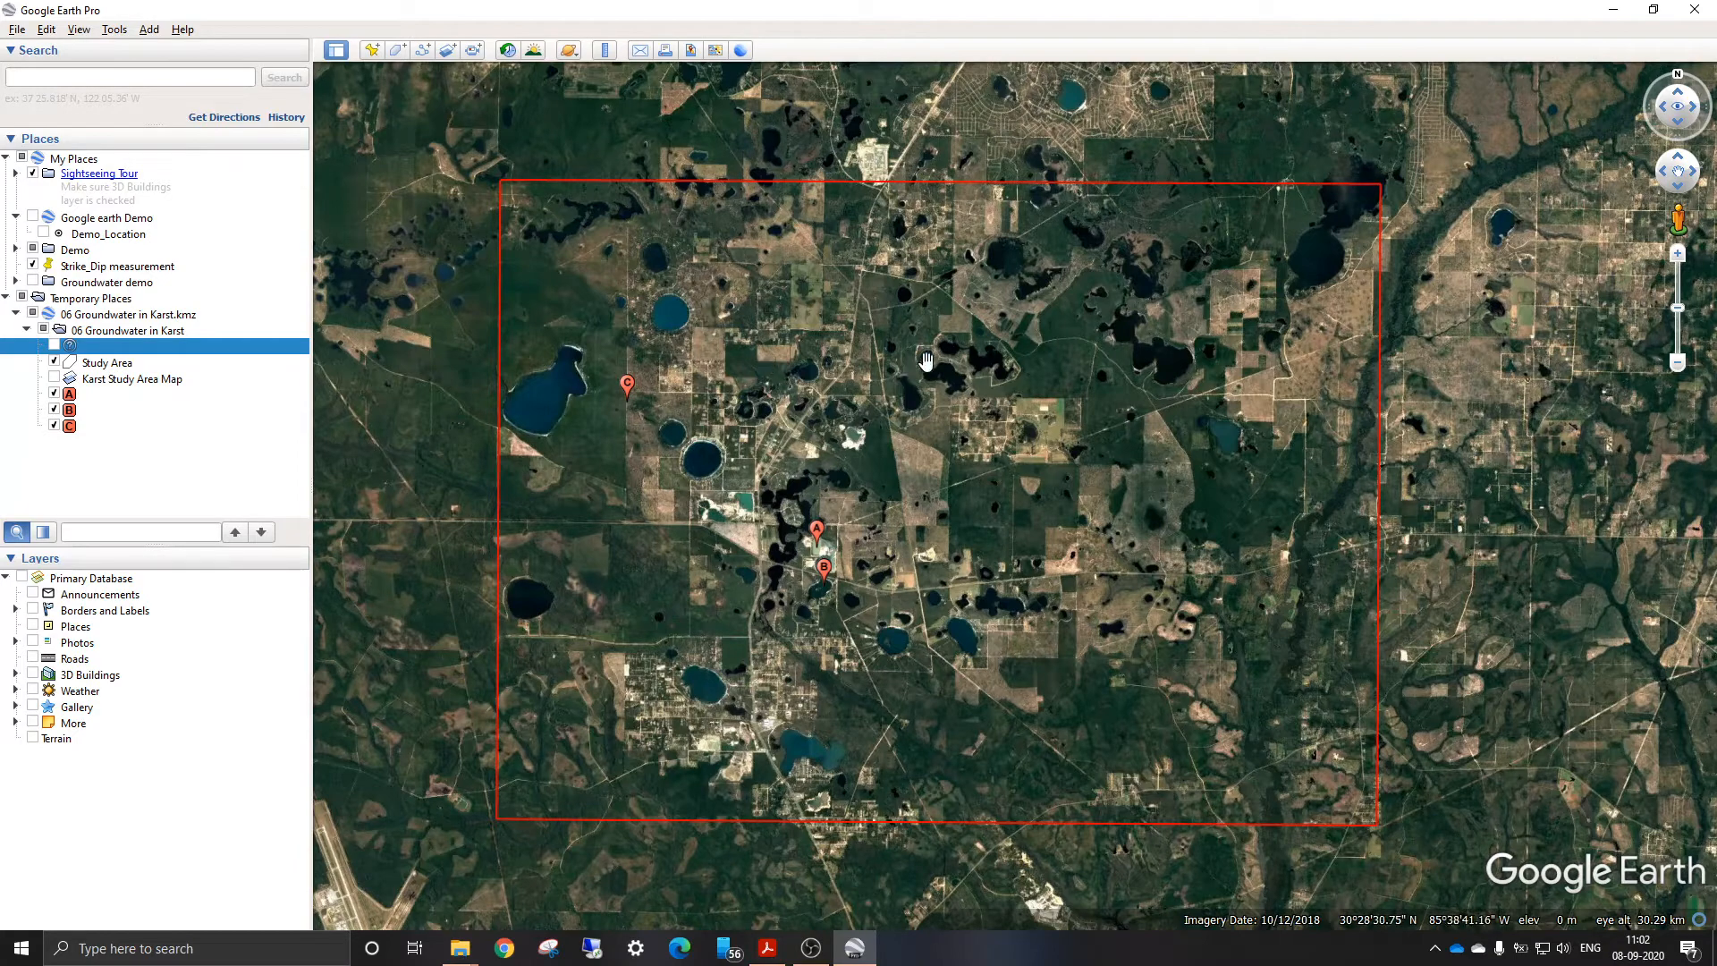
pyautogui.moveTo(1189, 457); pyautogui.dragTo(1150, 495)
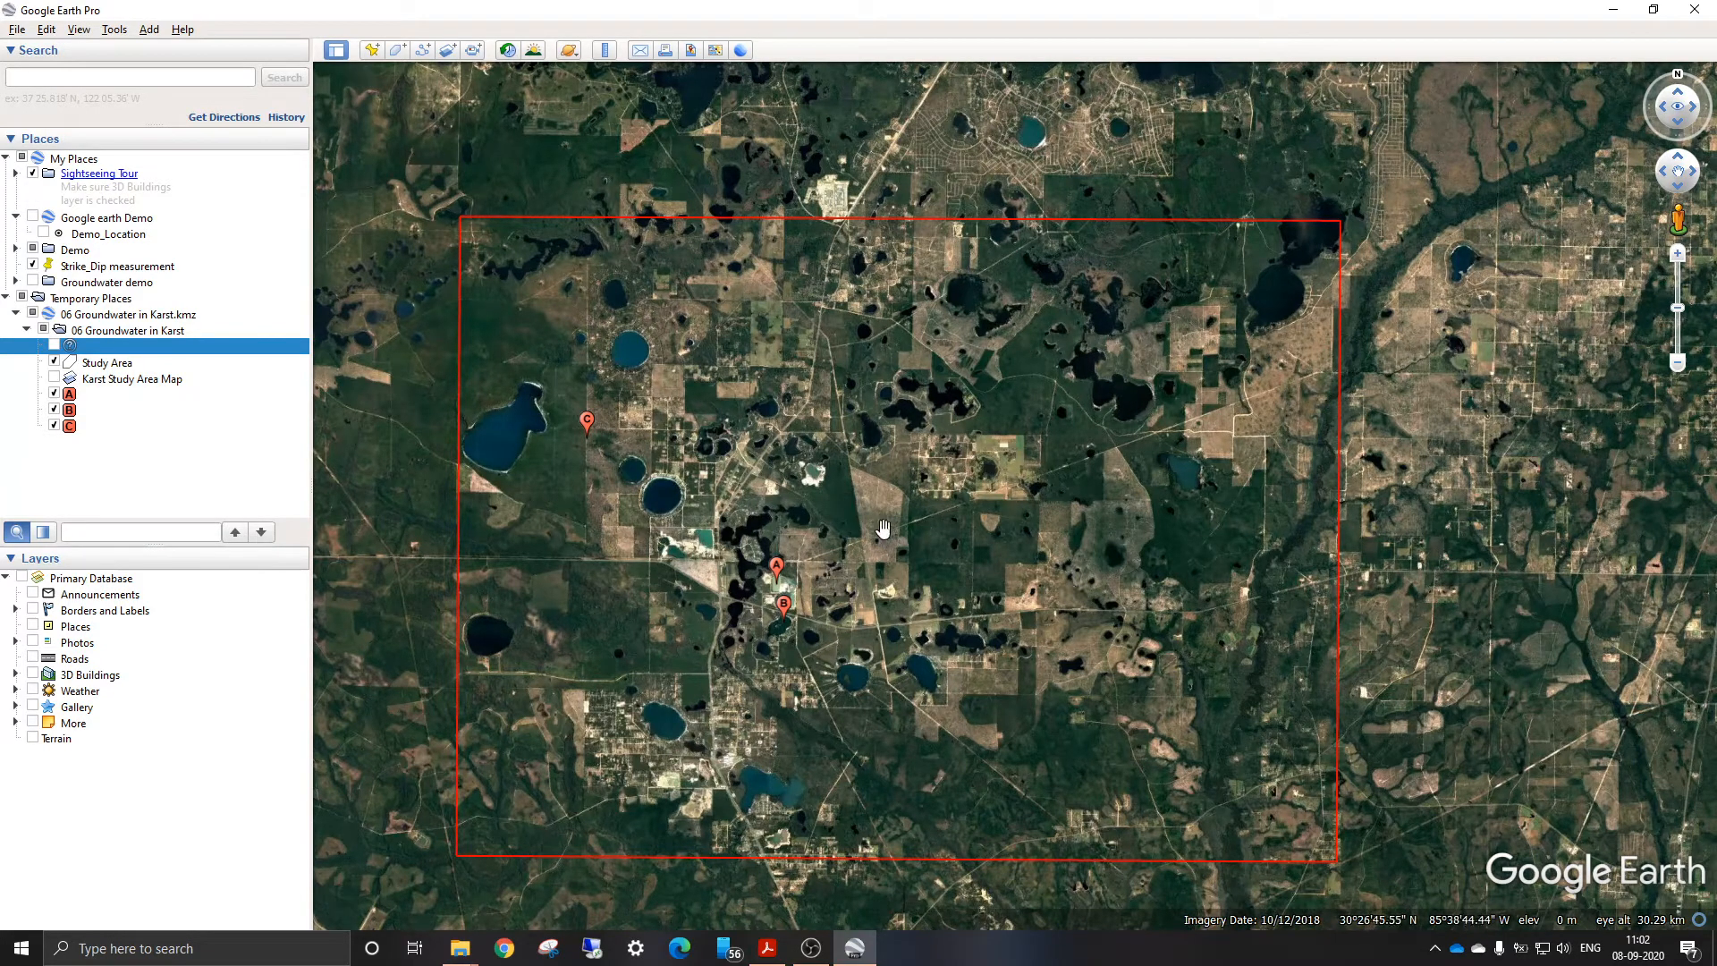
pyautogui.moveTo(951, 592); pyautogui.dragTo(944, 566)
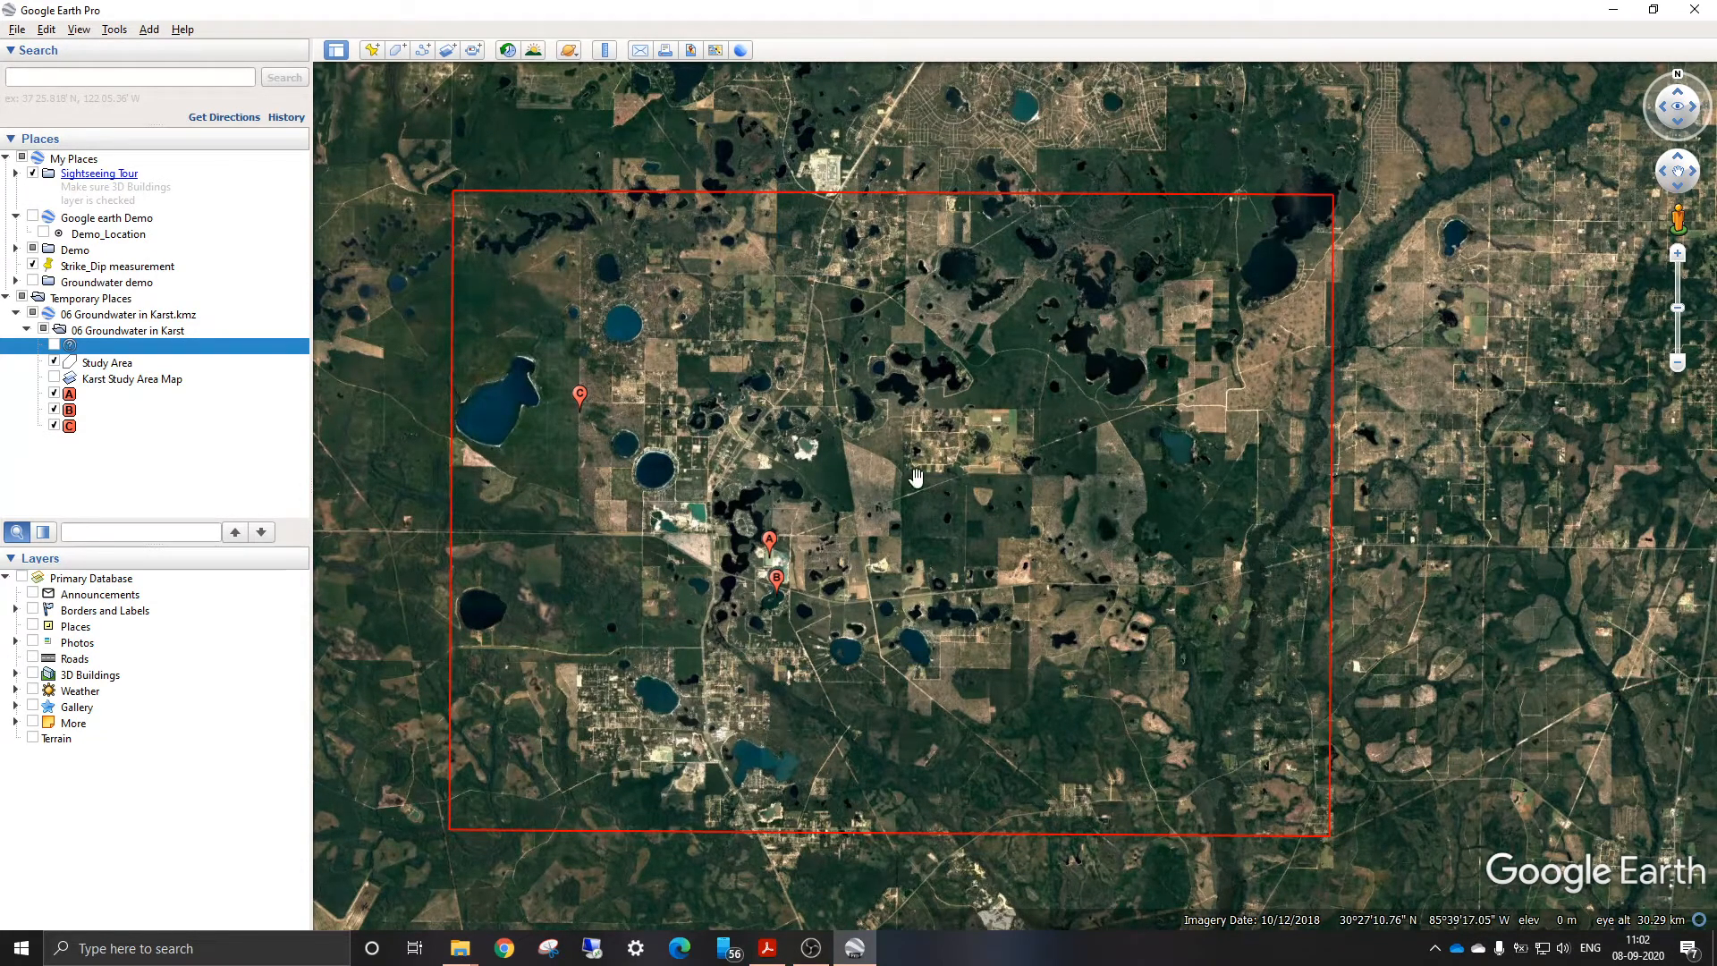
pyautogui.moveTo(915, 478); pyautogui.dragTo(912, 511)
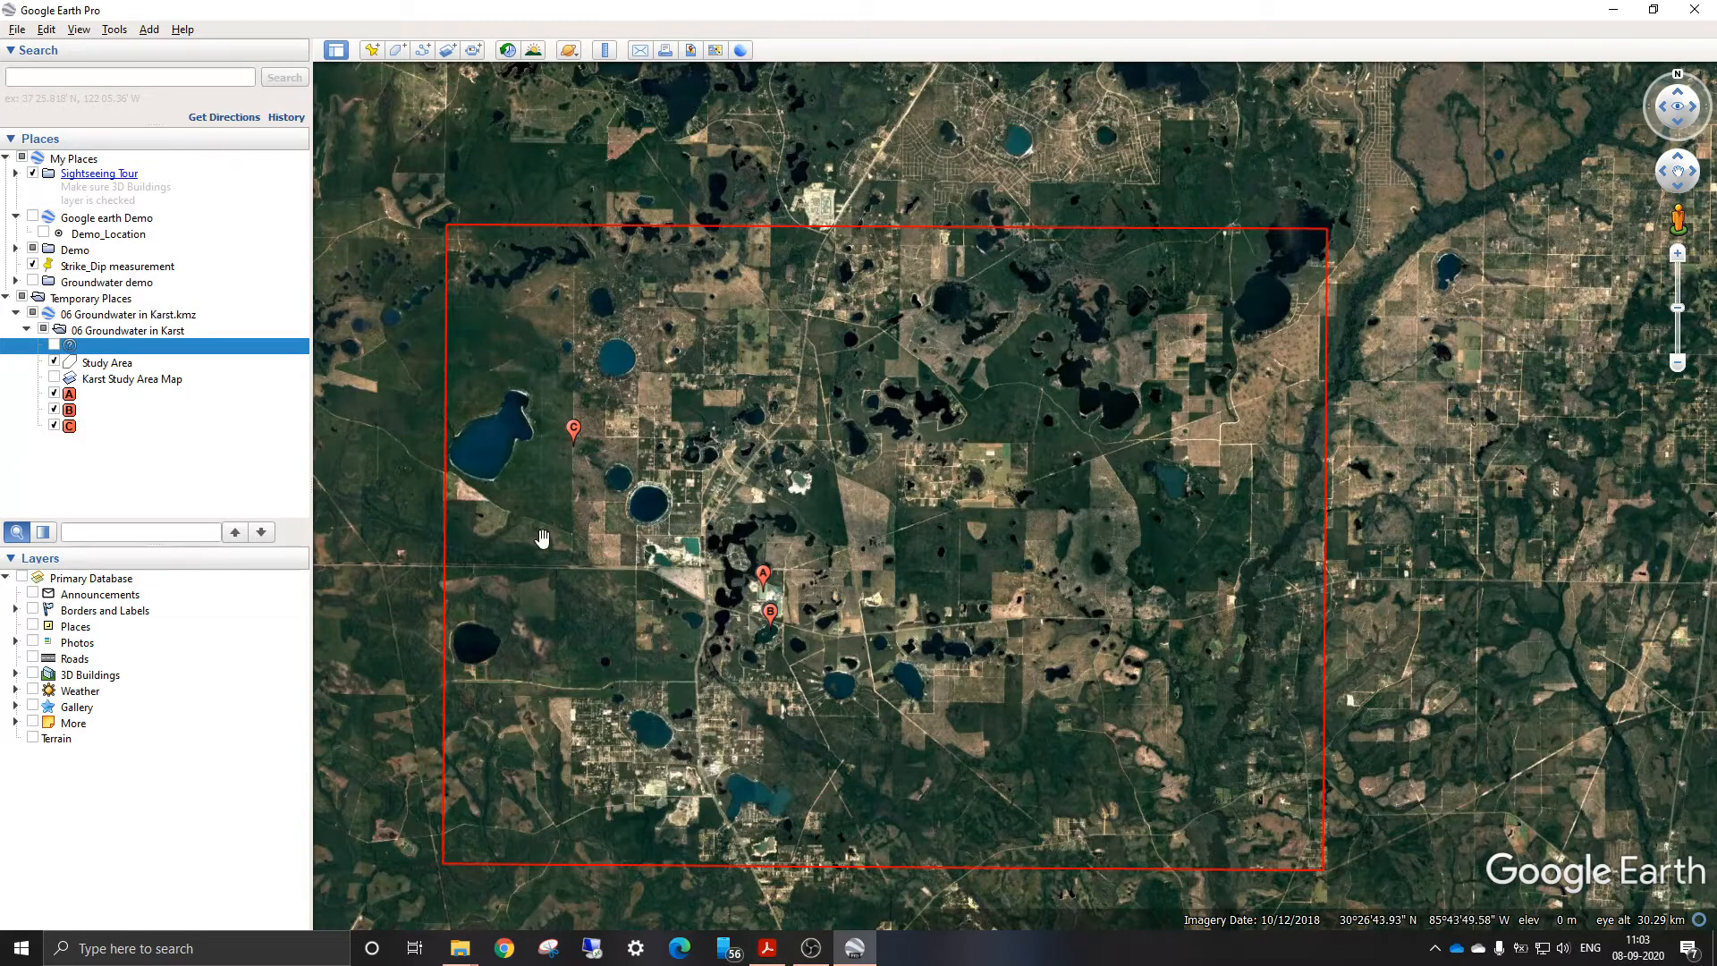
pyautogui.moveTo(542, 539); pyautogui.dragTo(554, 561)
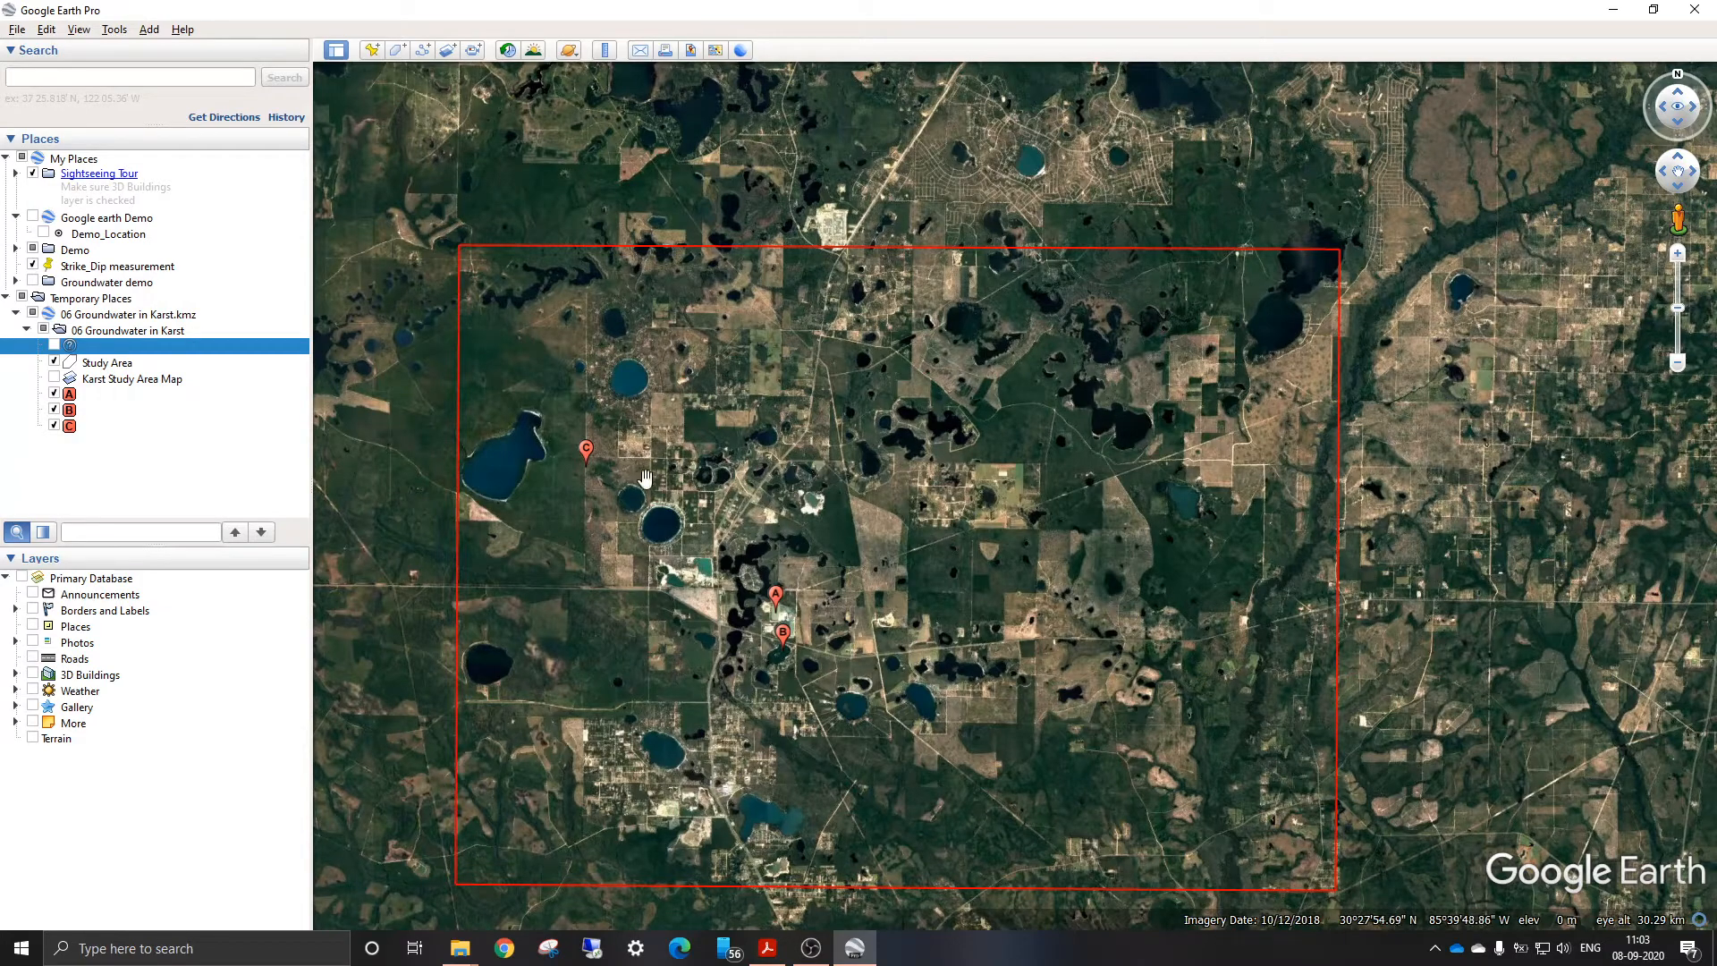
pyautogui.scroll(2, 601, 470)
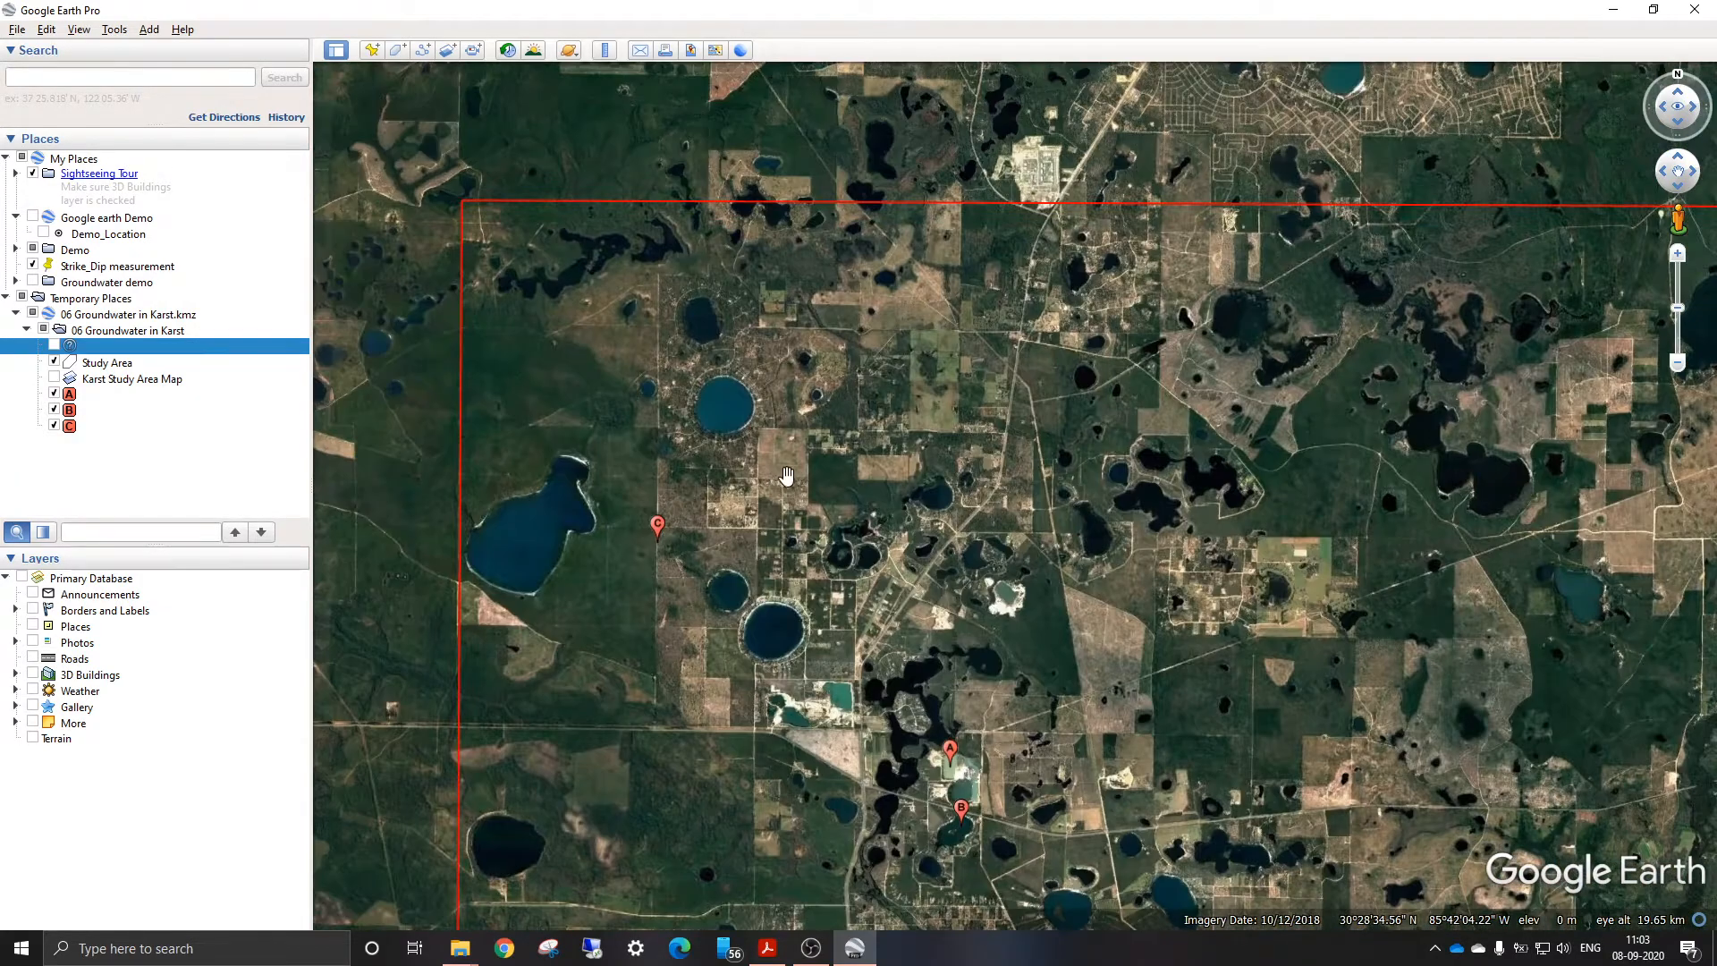
pyautogui.scroll(-2, 1187, 355)
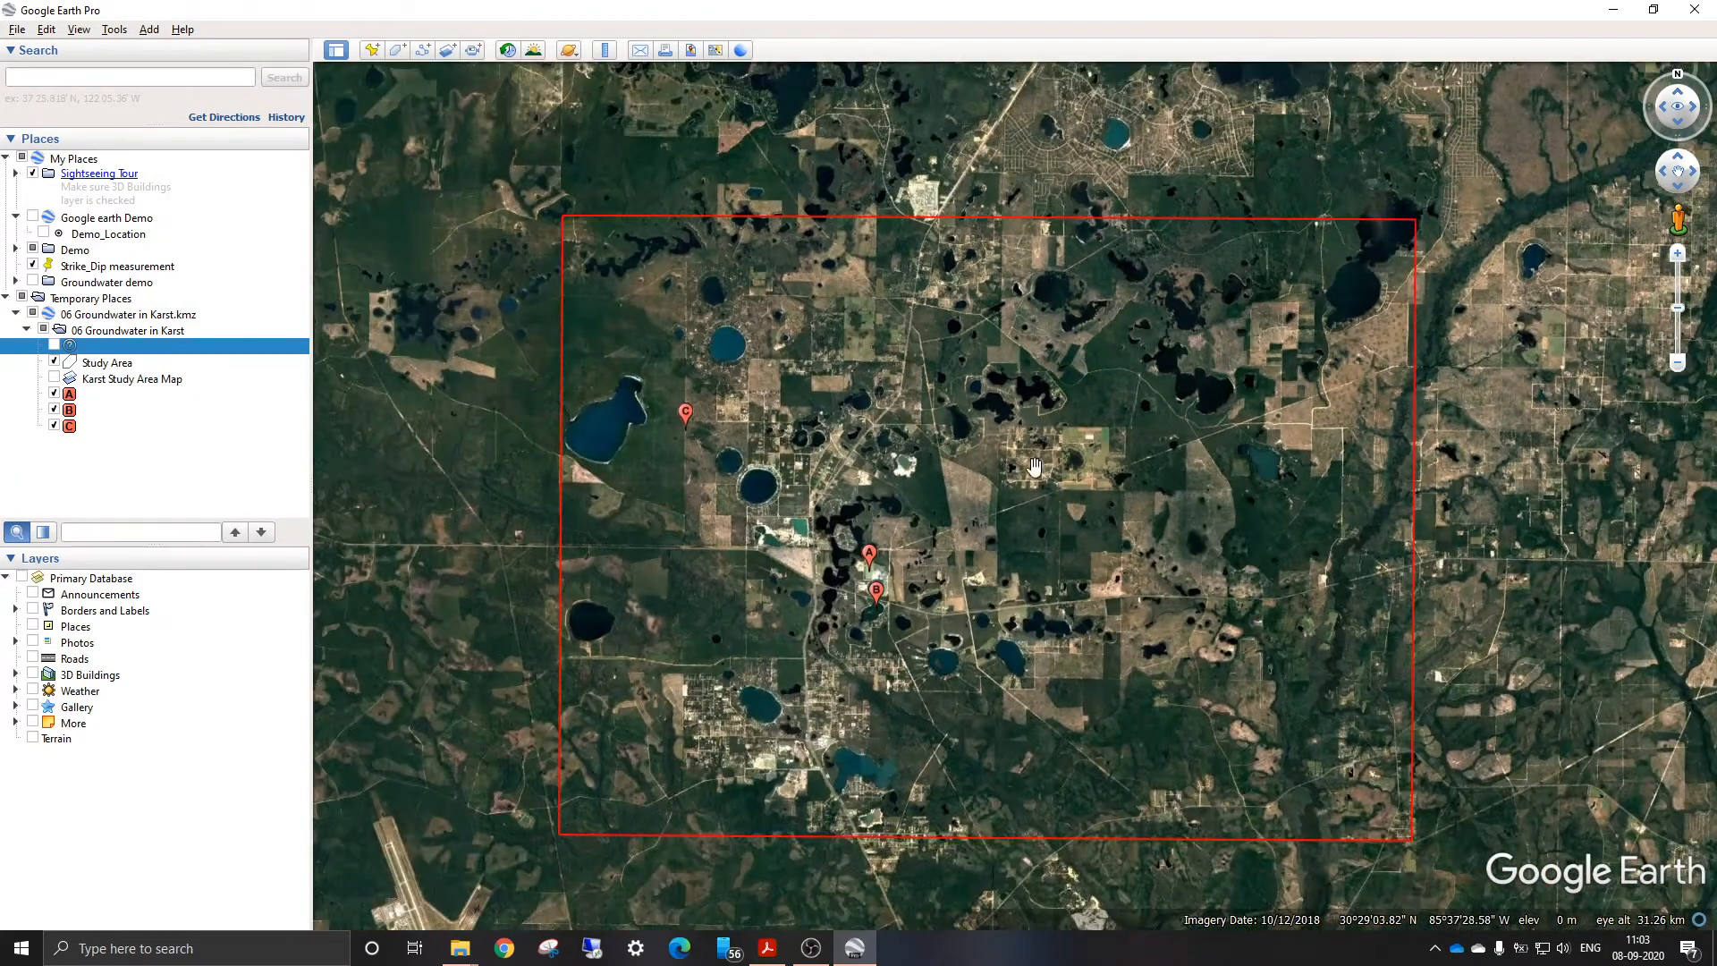
# Turn on the Terrain layer while looking closely at the large round lake northeast of placemark C
pyautogui.moveTo(1179, 560); pyautogui.dragTo(1082, 510)
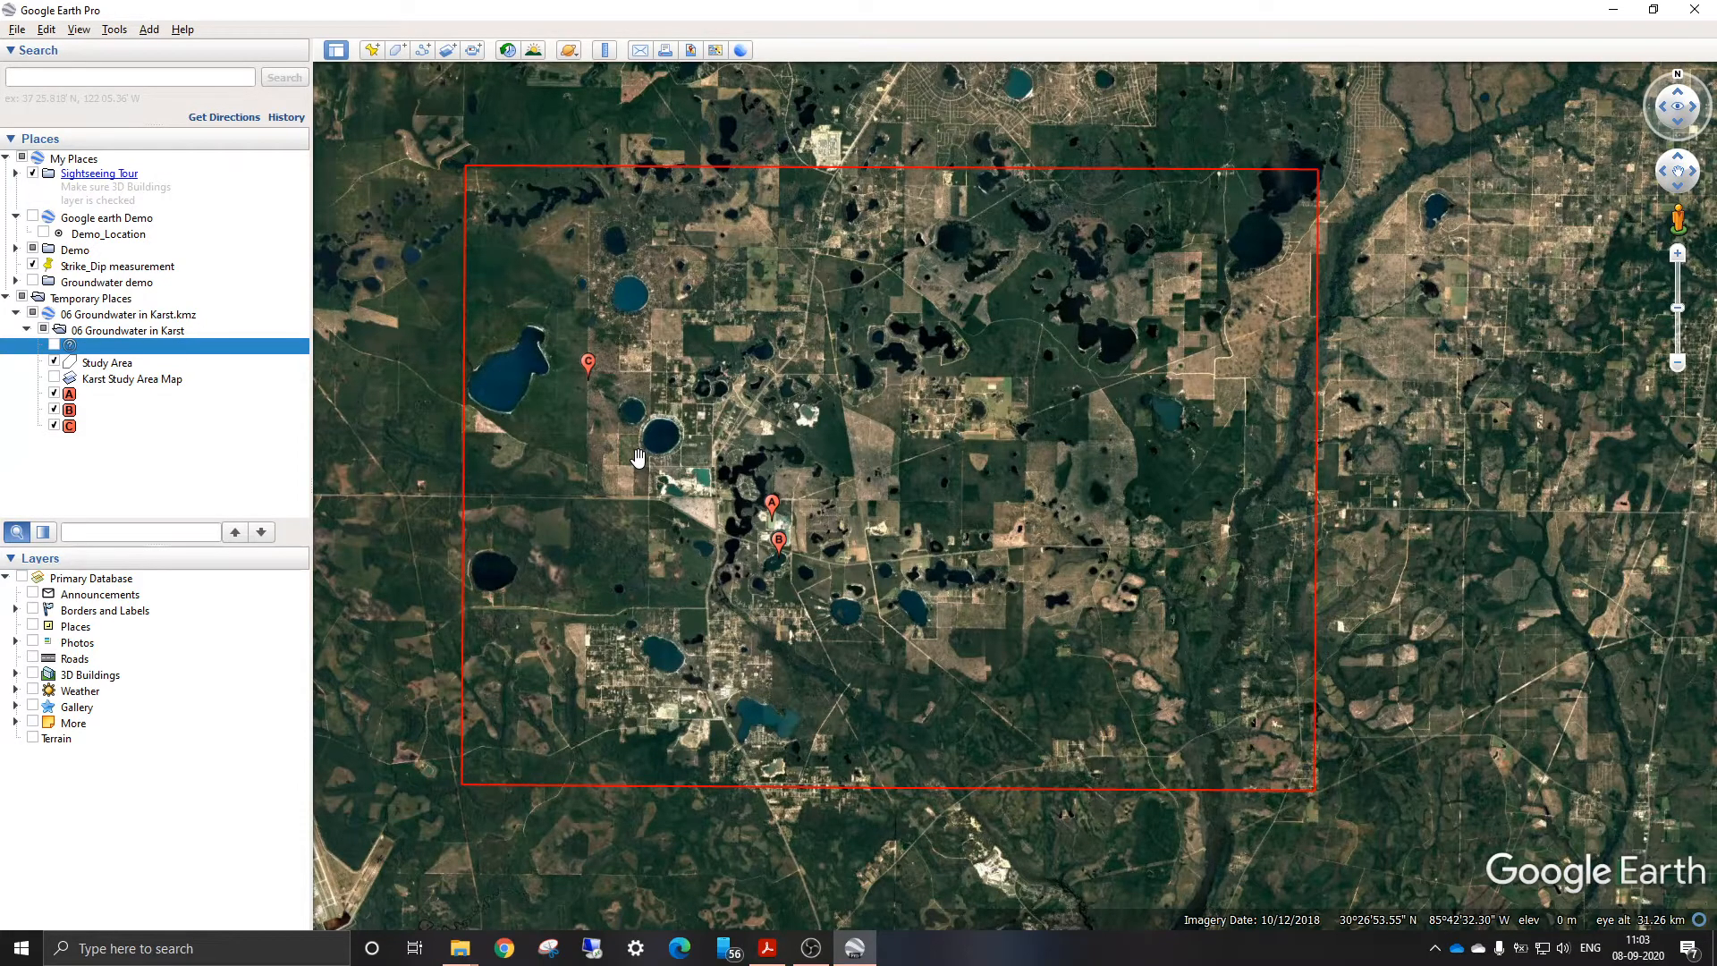
pyautogui.moveTo(637, 451); pyautogui.dragTo(674, 523)
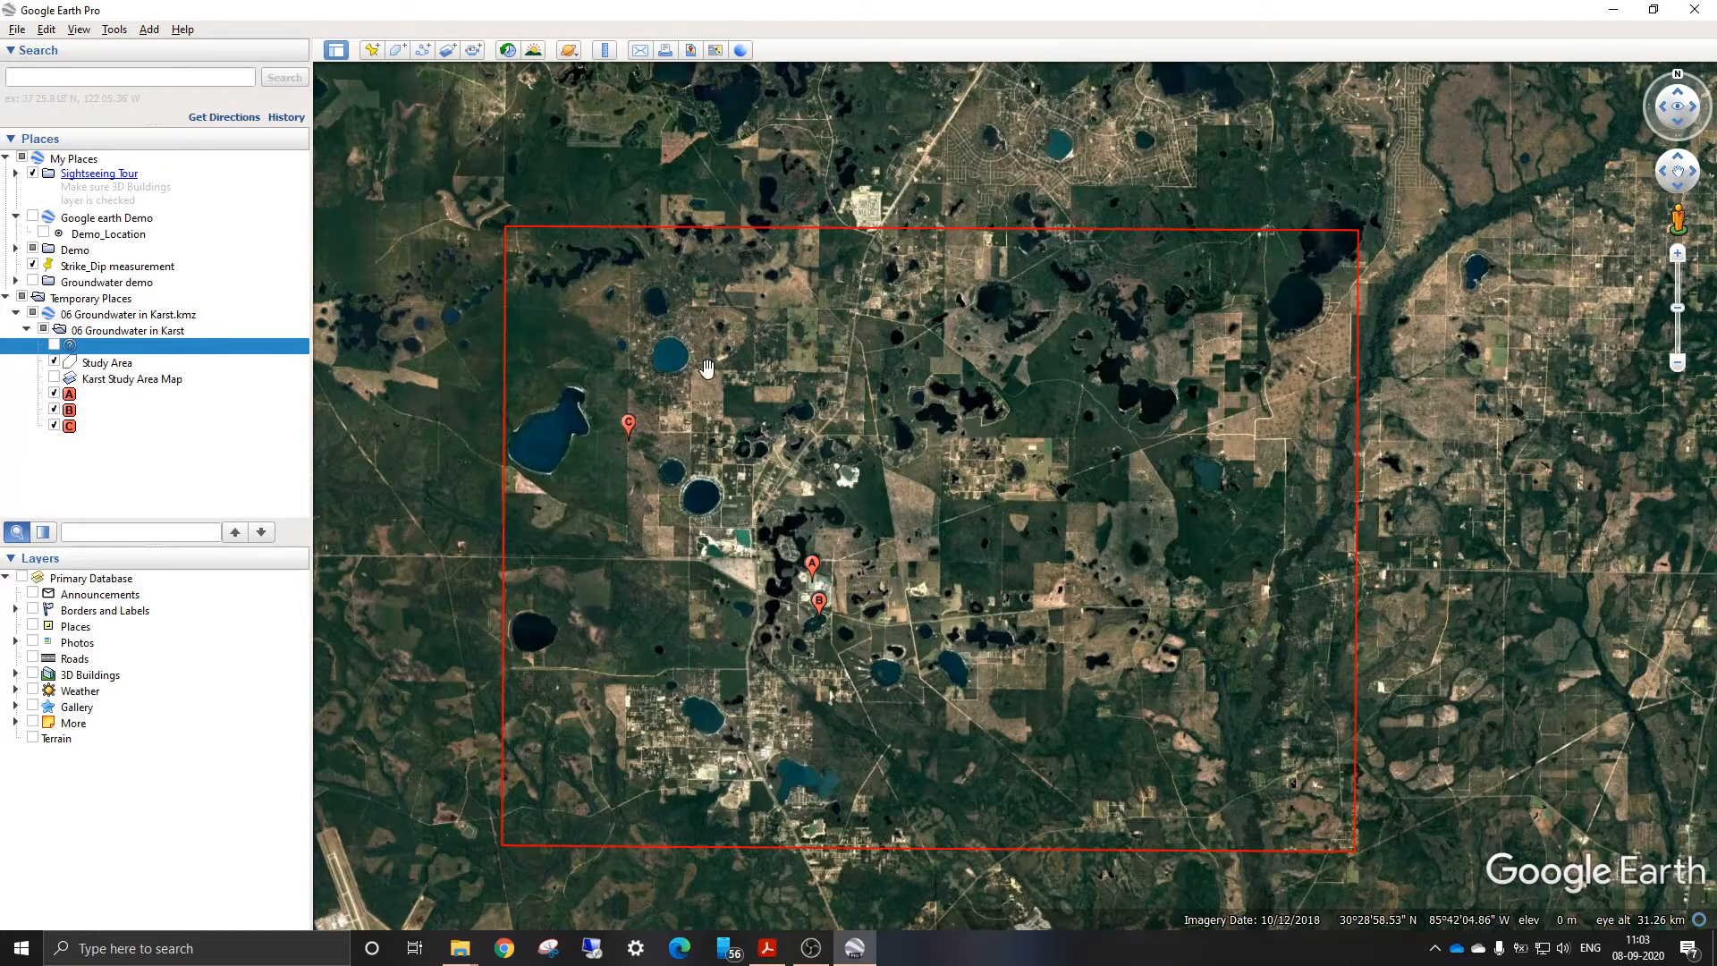
pyautogui.scroll(3, 649, 354)
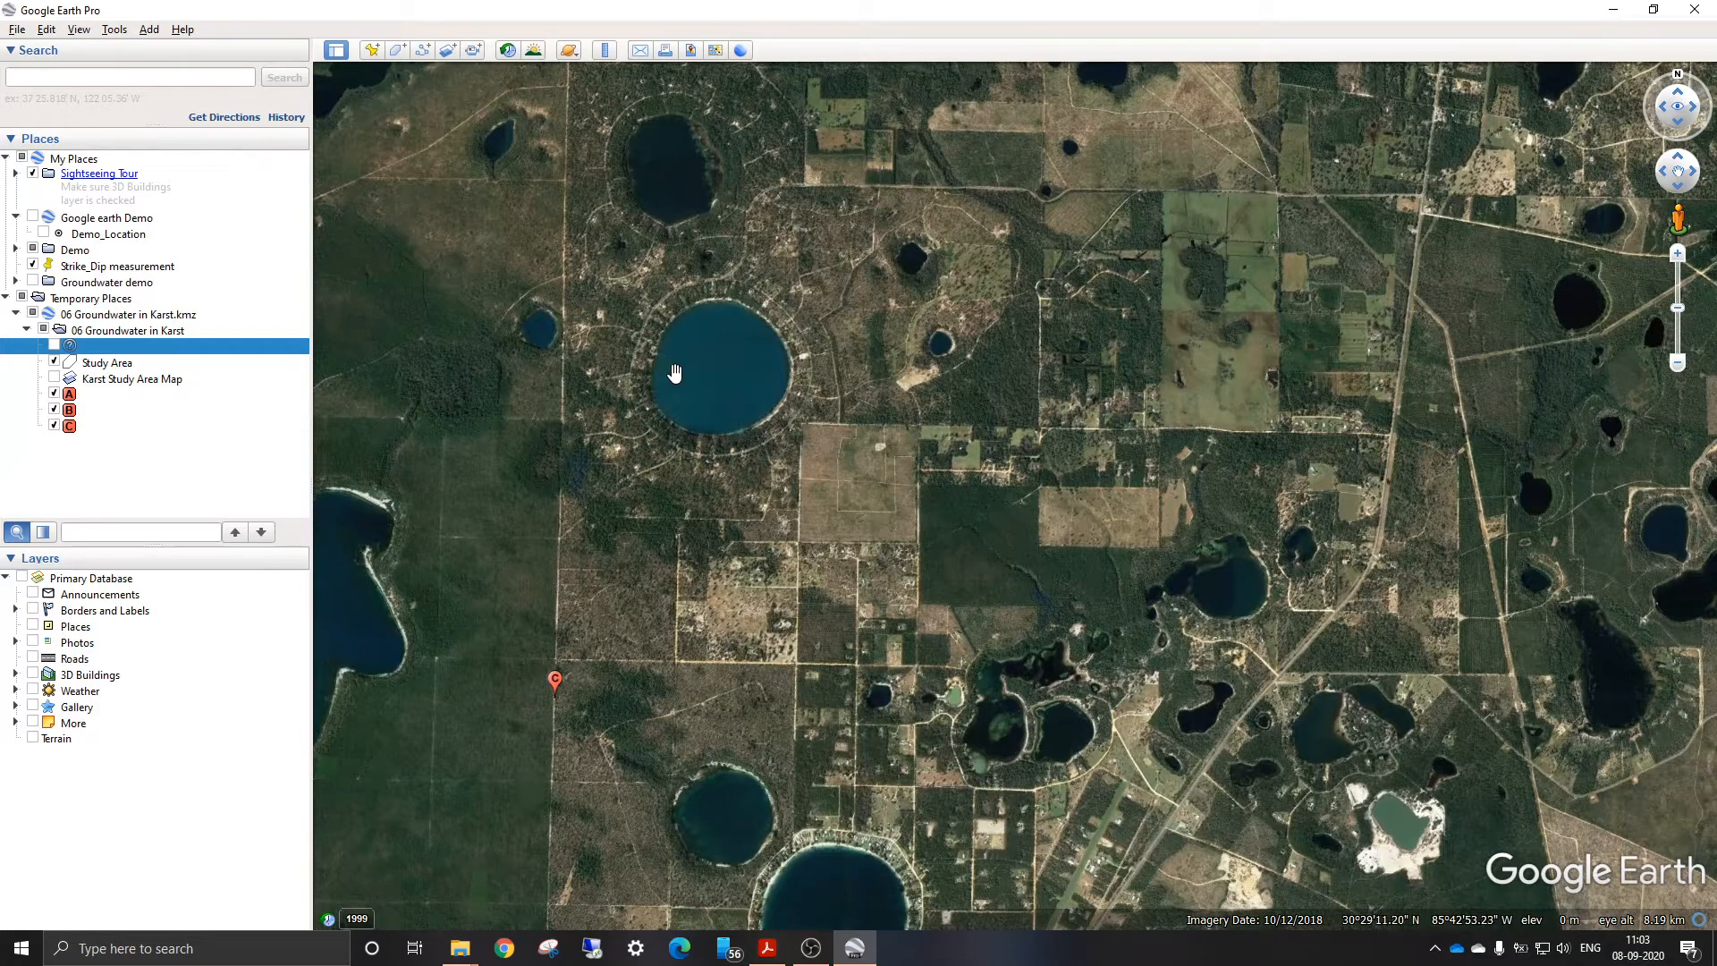
pyautogui.scroll(2, 685, 371)
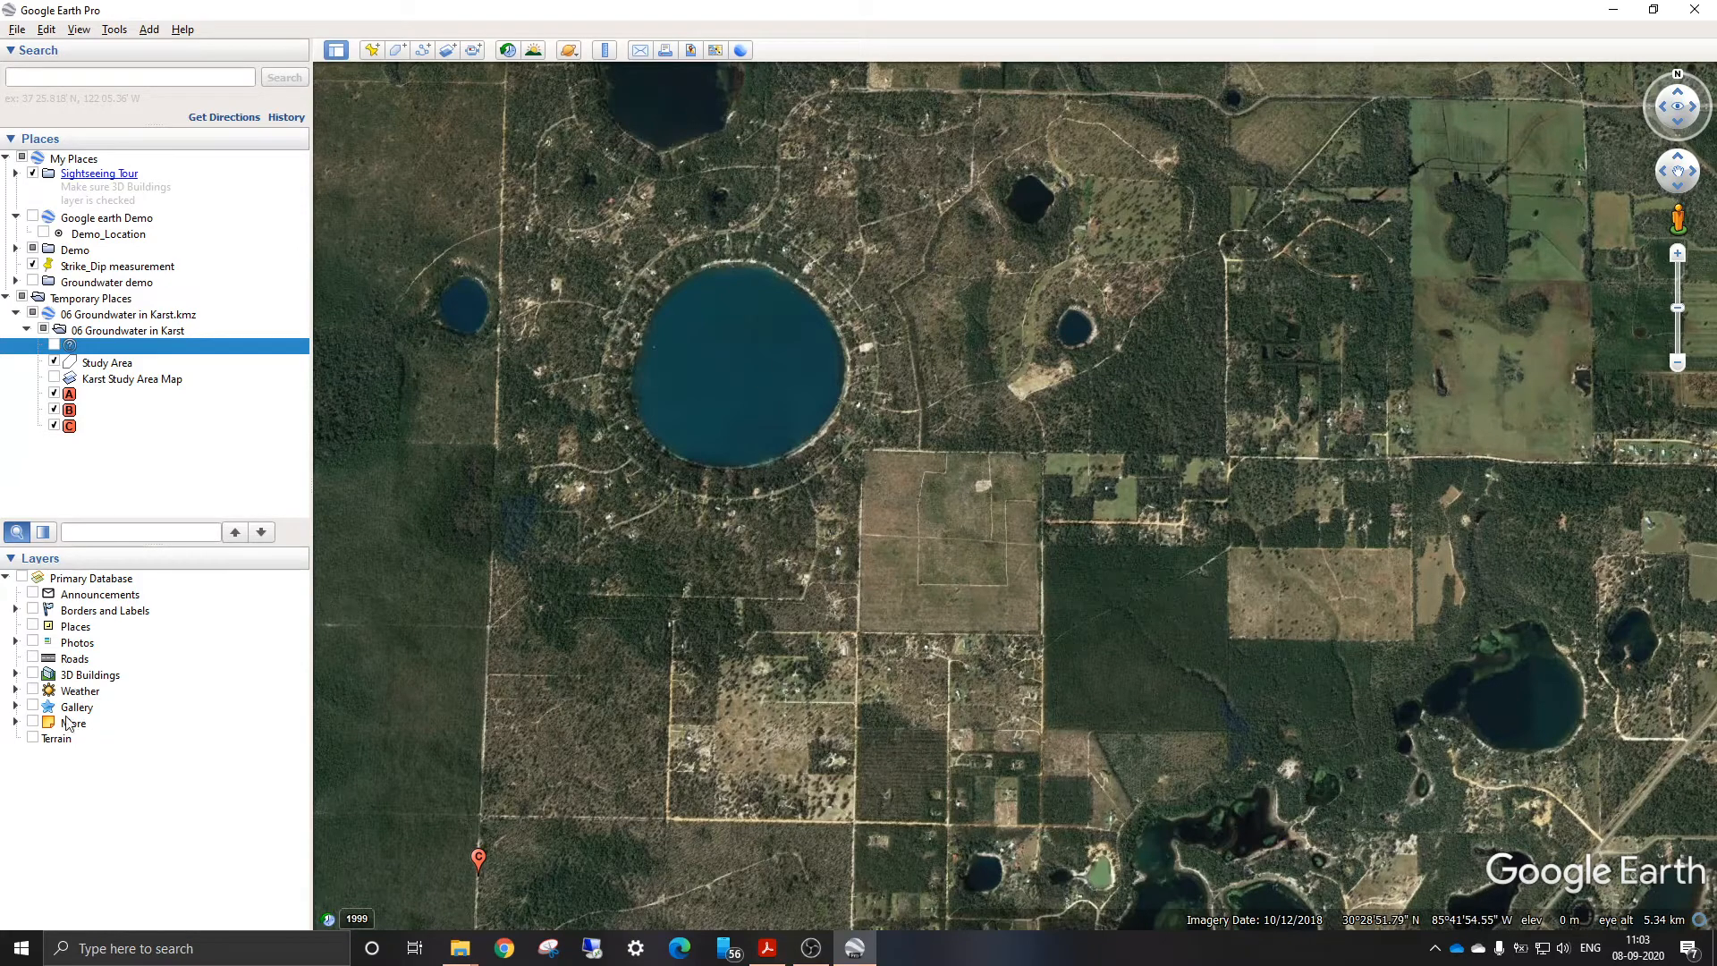
pyautogui.click(34, 738)
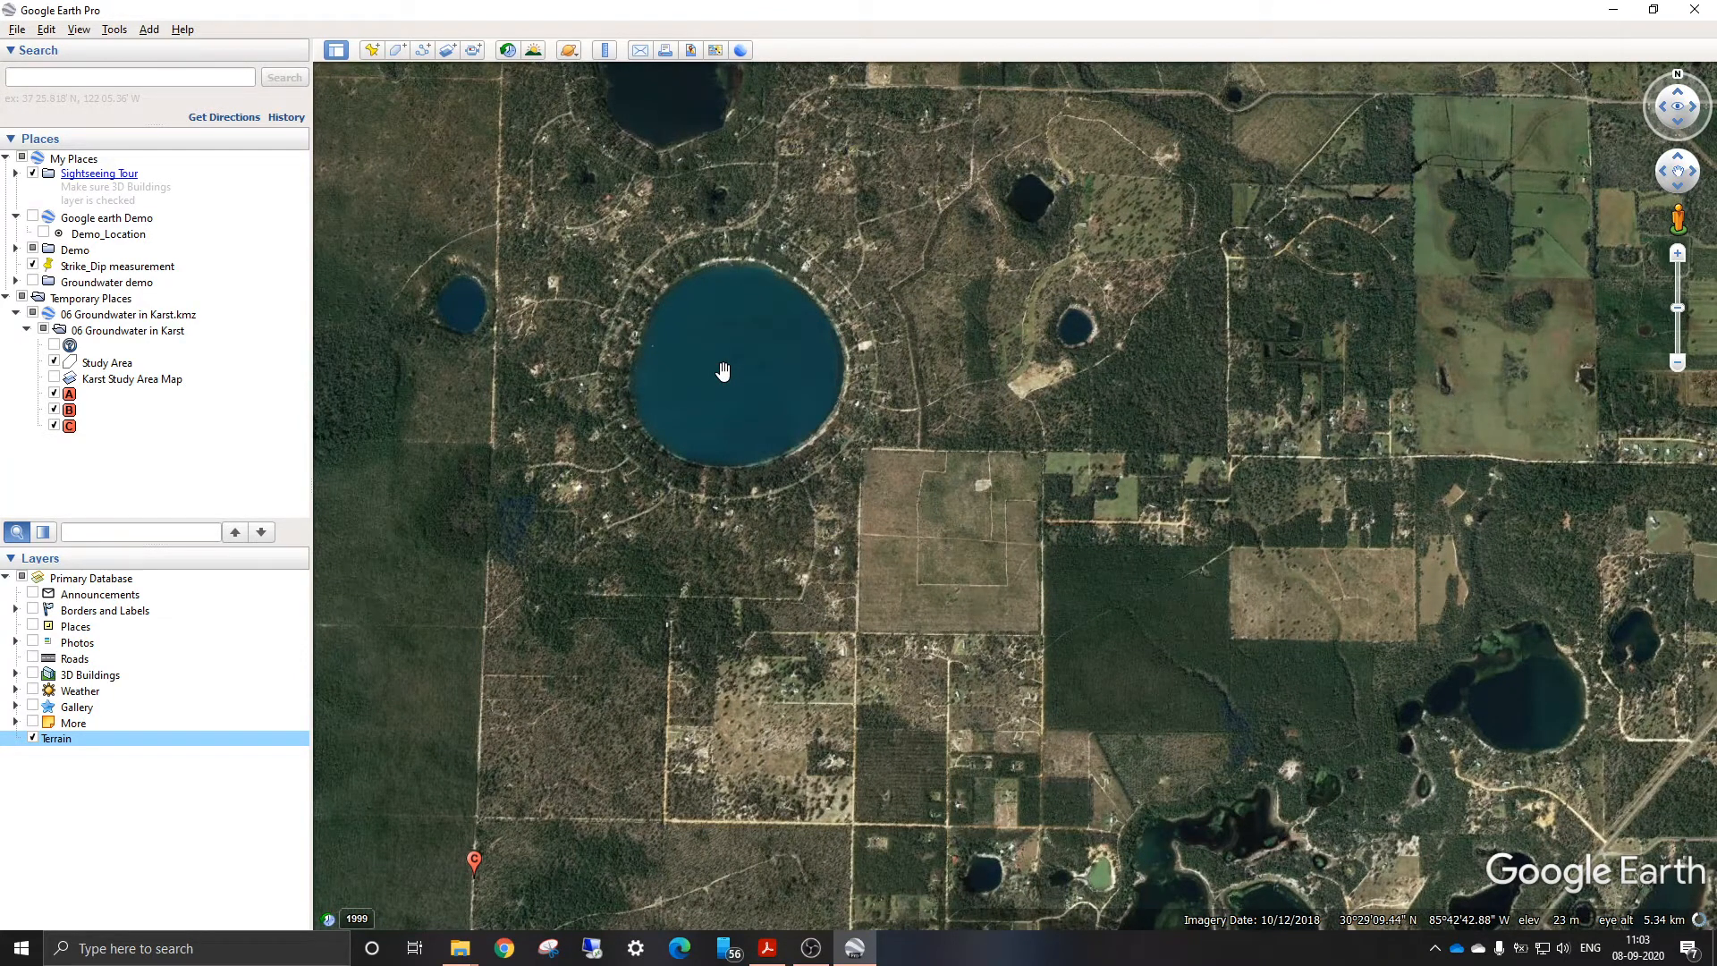
# Check the water surface elevations of the large lakes around placemark C and the dark round lake at the western boundary
pyautogui.scroll(-3, 722, 371)
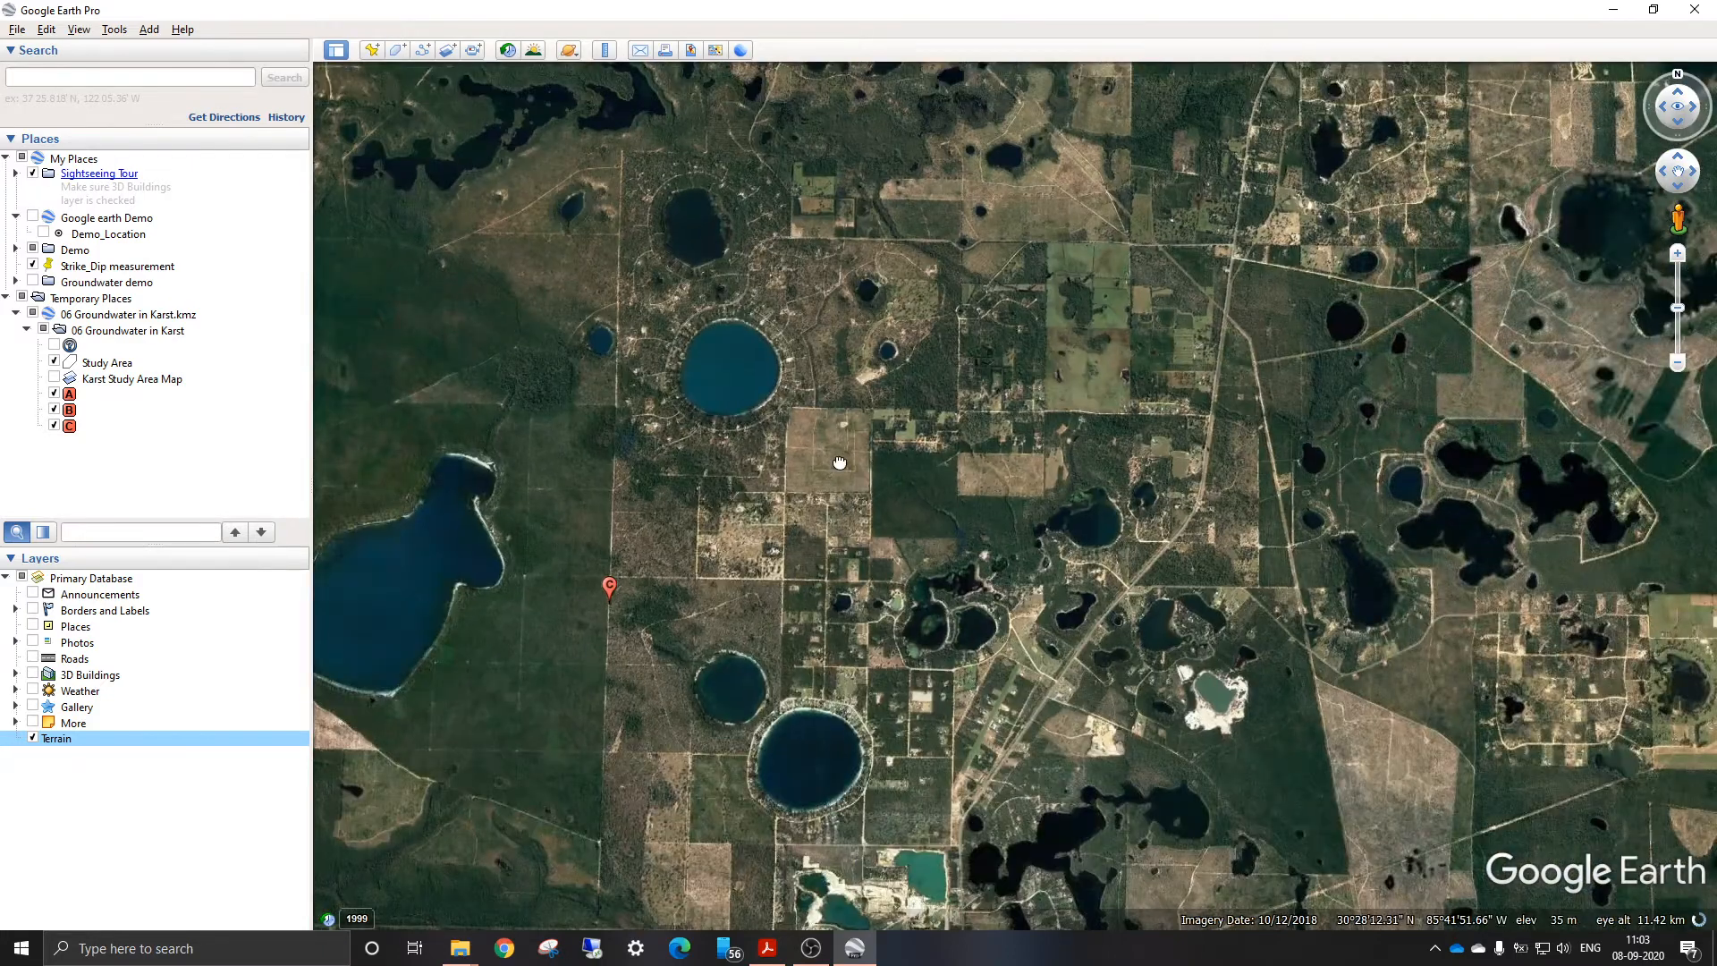
pyautogui.moveTo(838, 462); pyautogui.dragTo(851, 296)
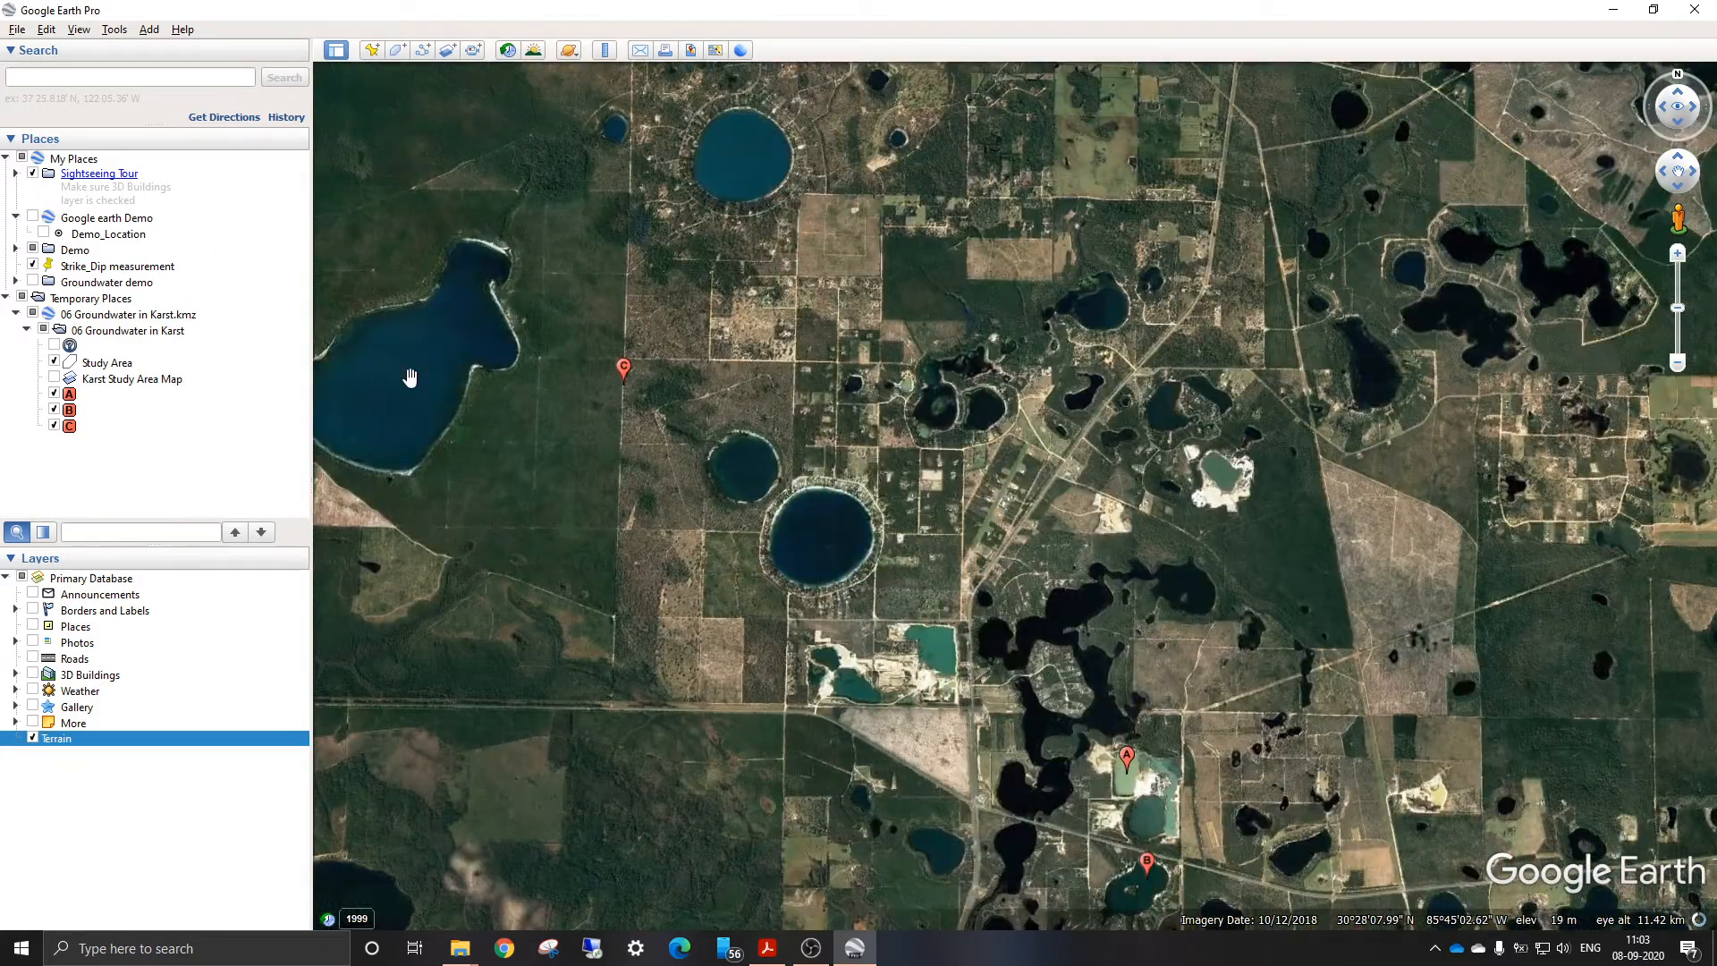
pyautogui.moveTo(409, 377); pyautogui.dragTo(646, 439)
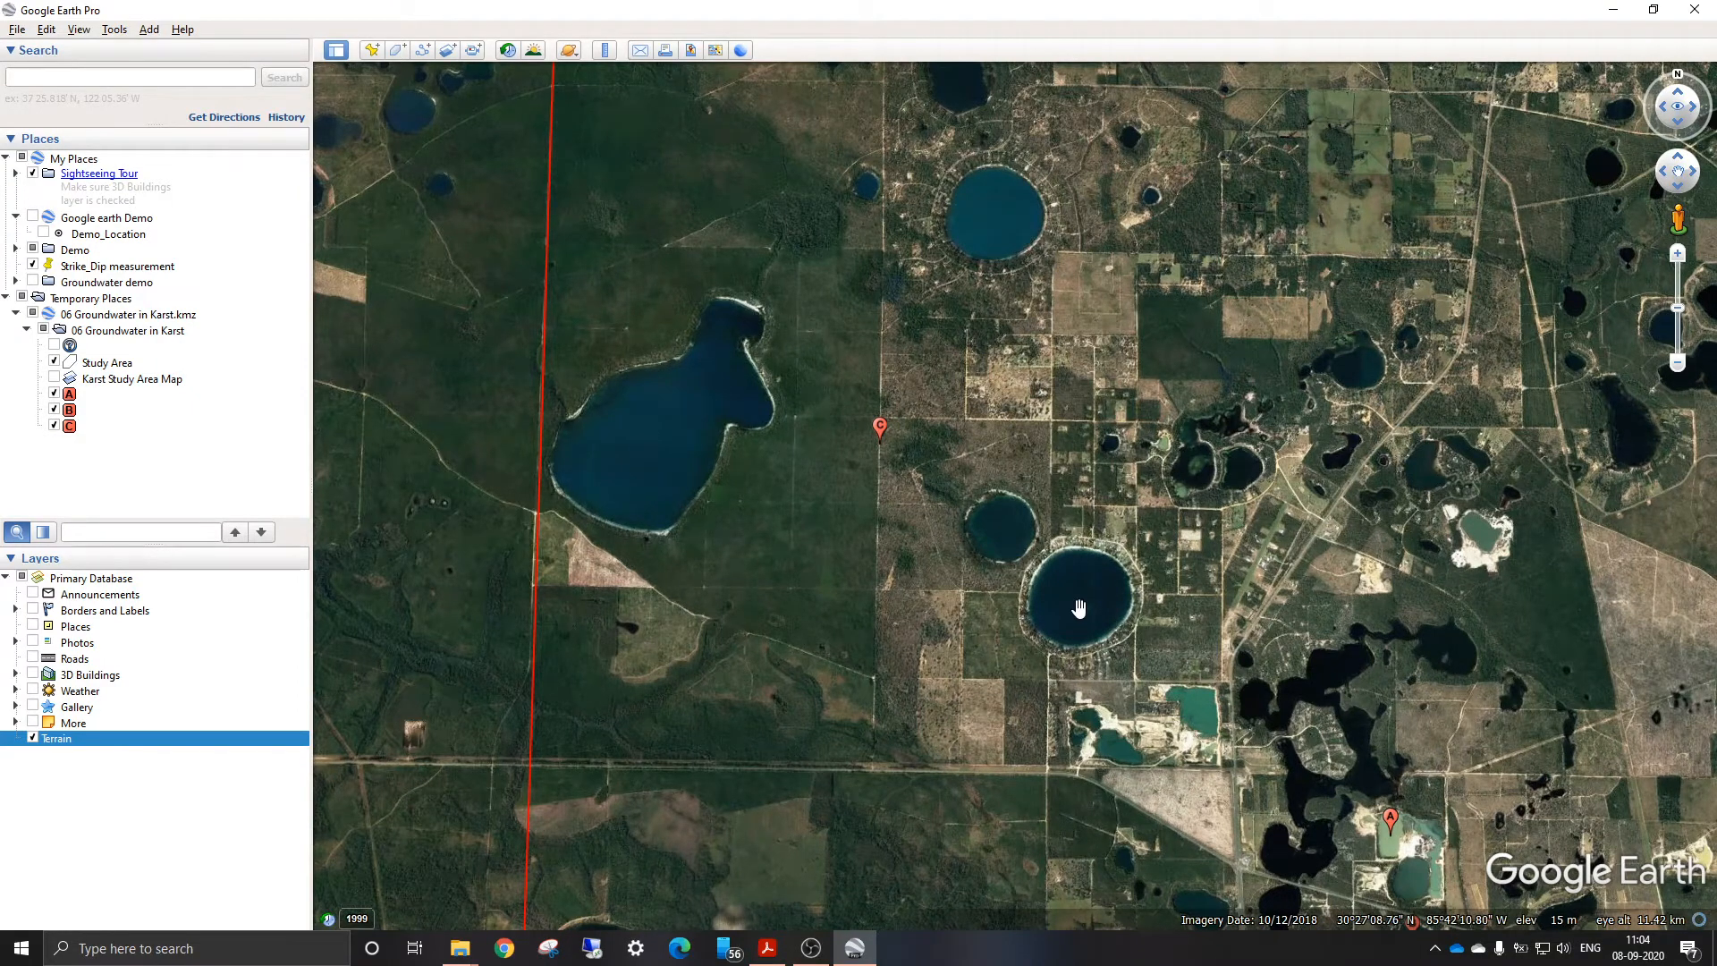
pyautogui.scroll(2, 1079, 607)
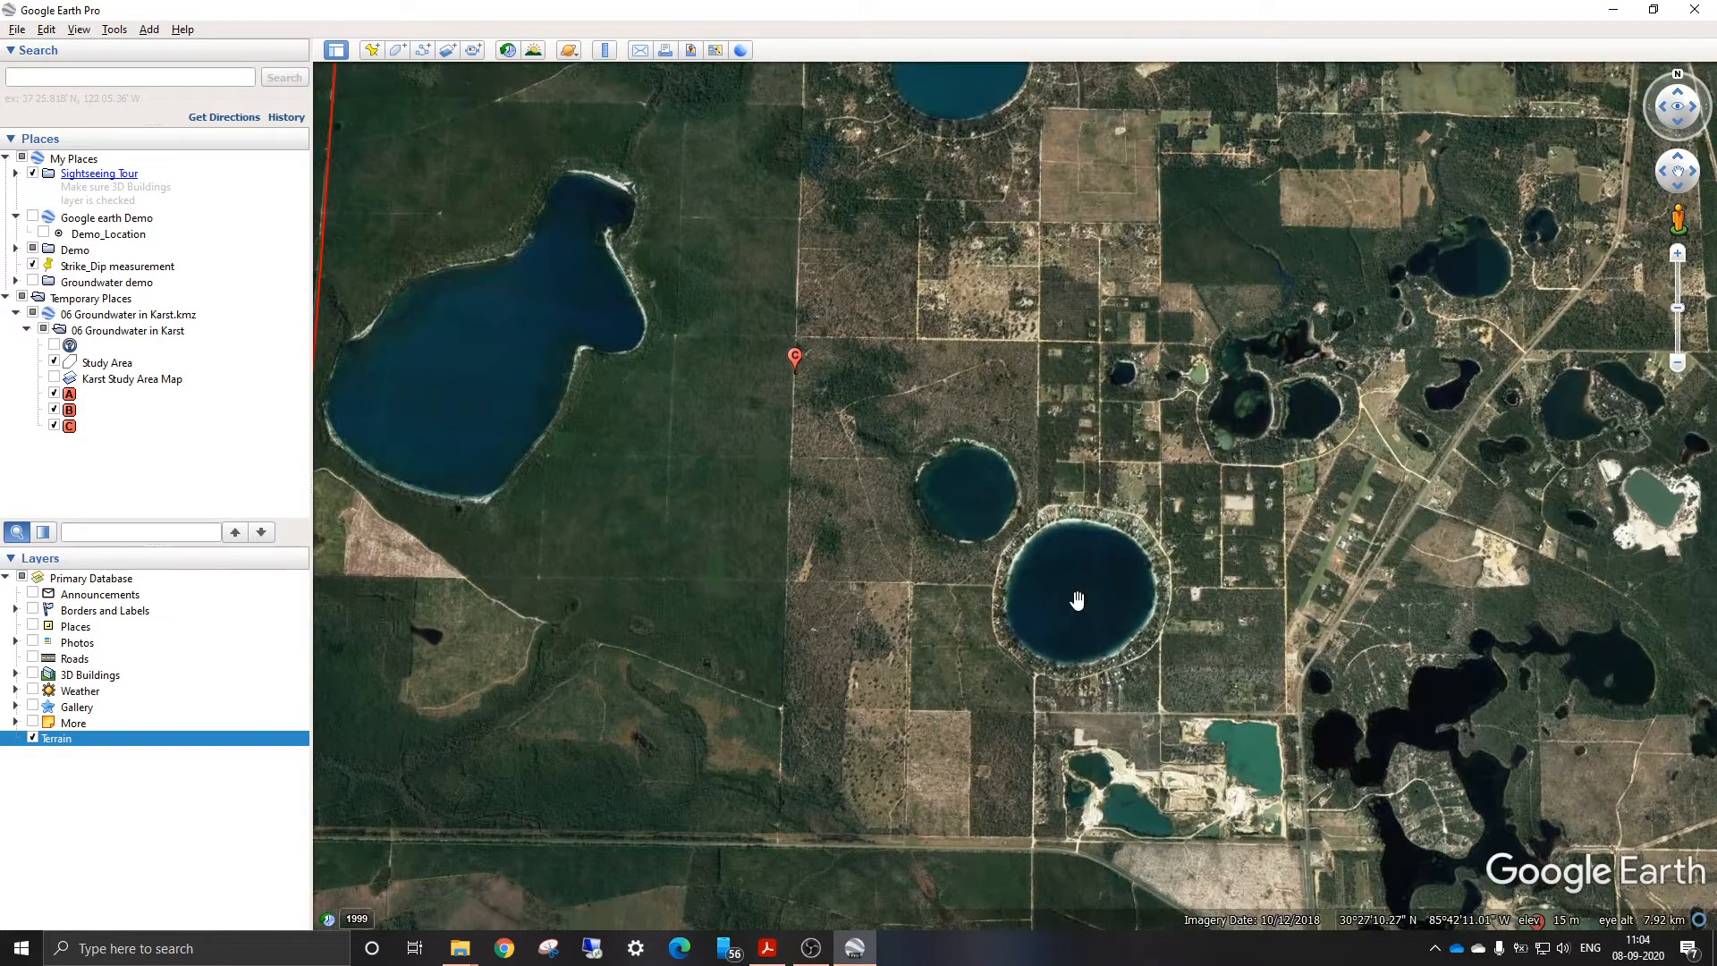
pyautogui.scroll(-3, 1077, 601)
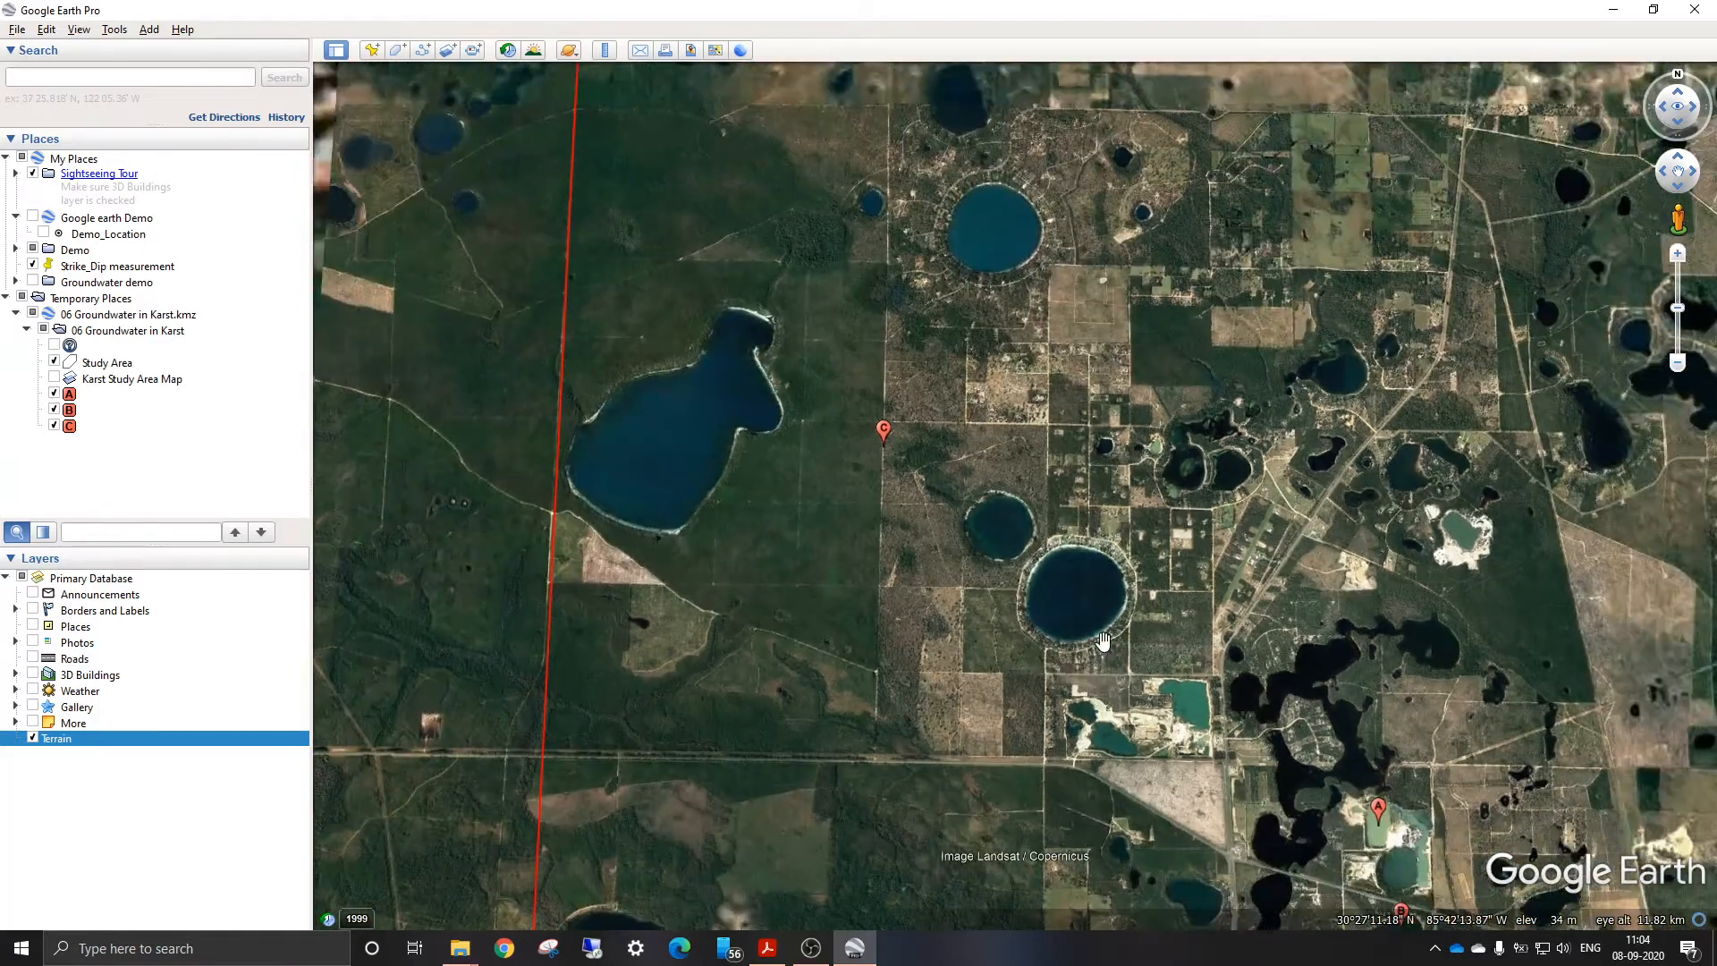
pyautogui.moveTo(1078, 601); pyautogui.dragTo(913, 510)
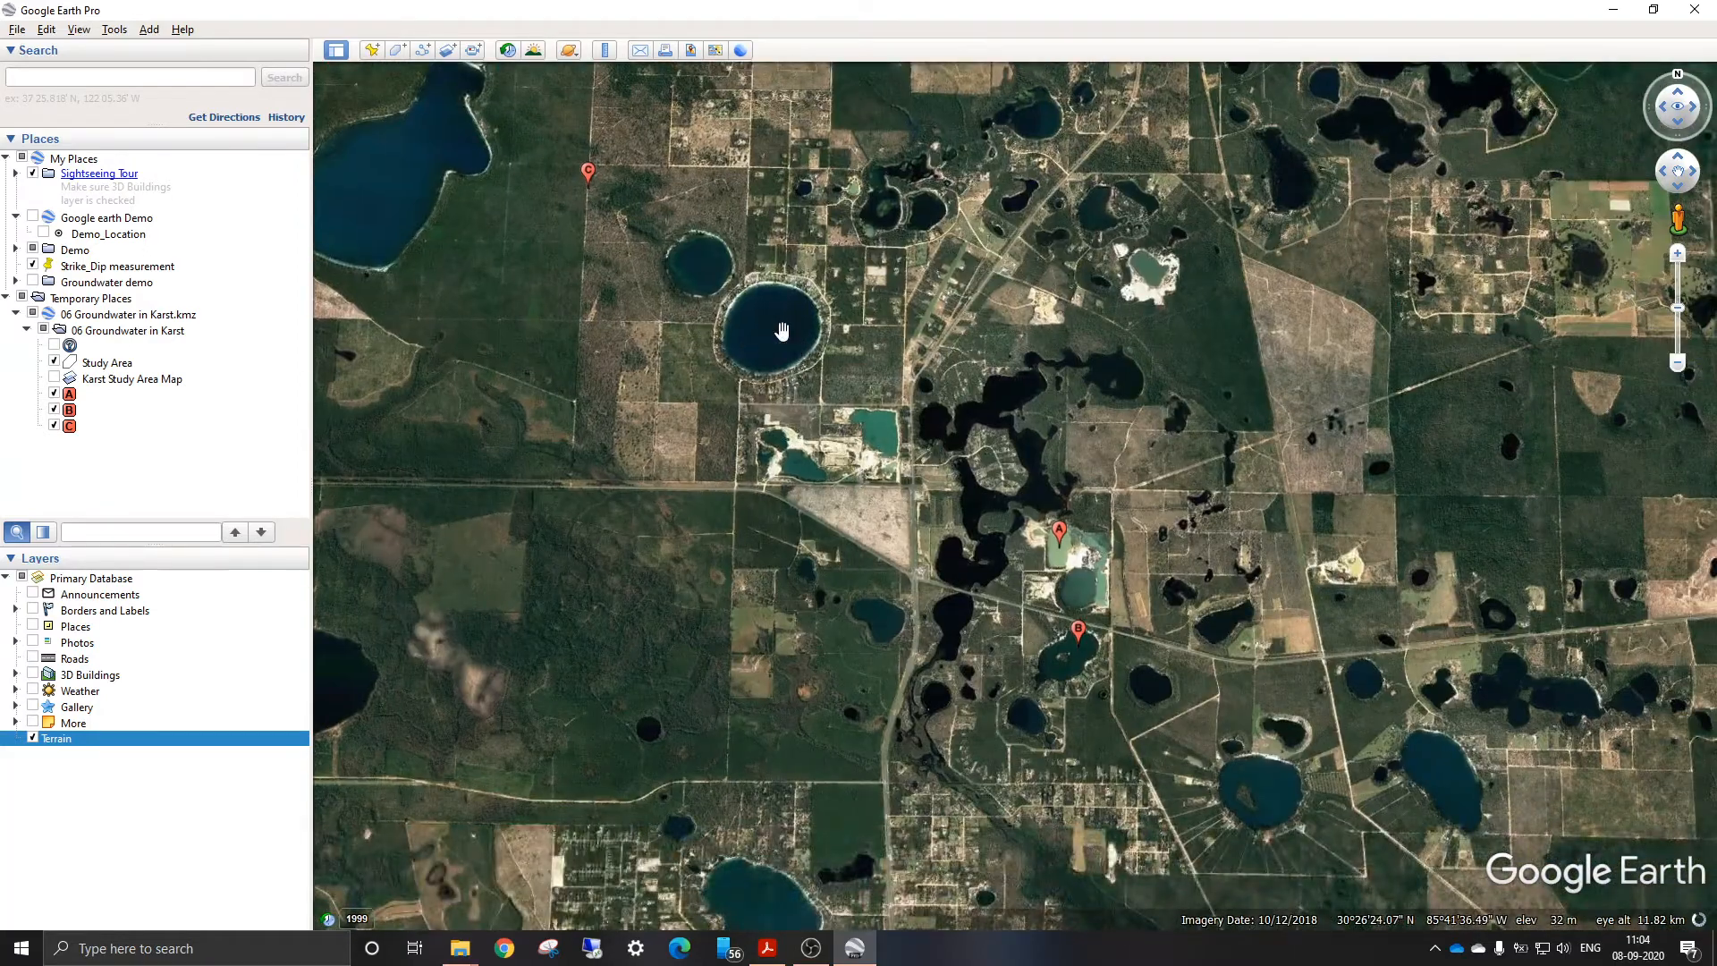
pyautogui.scroll(-2, 823, 331)
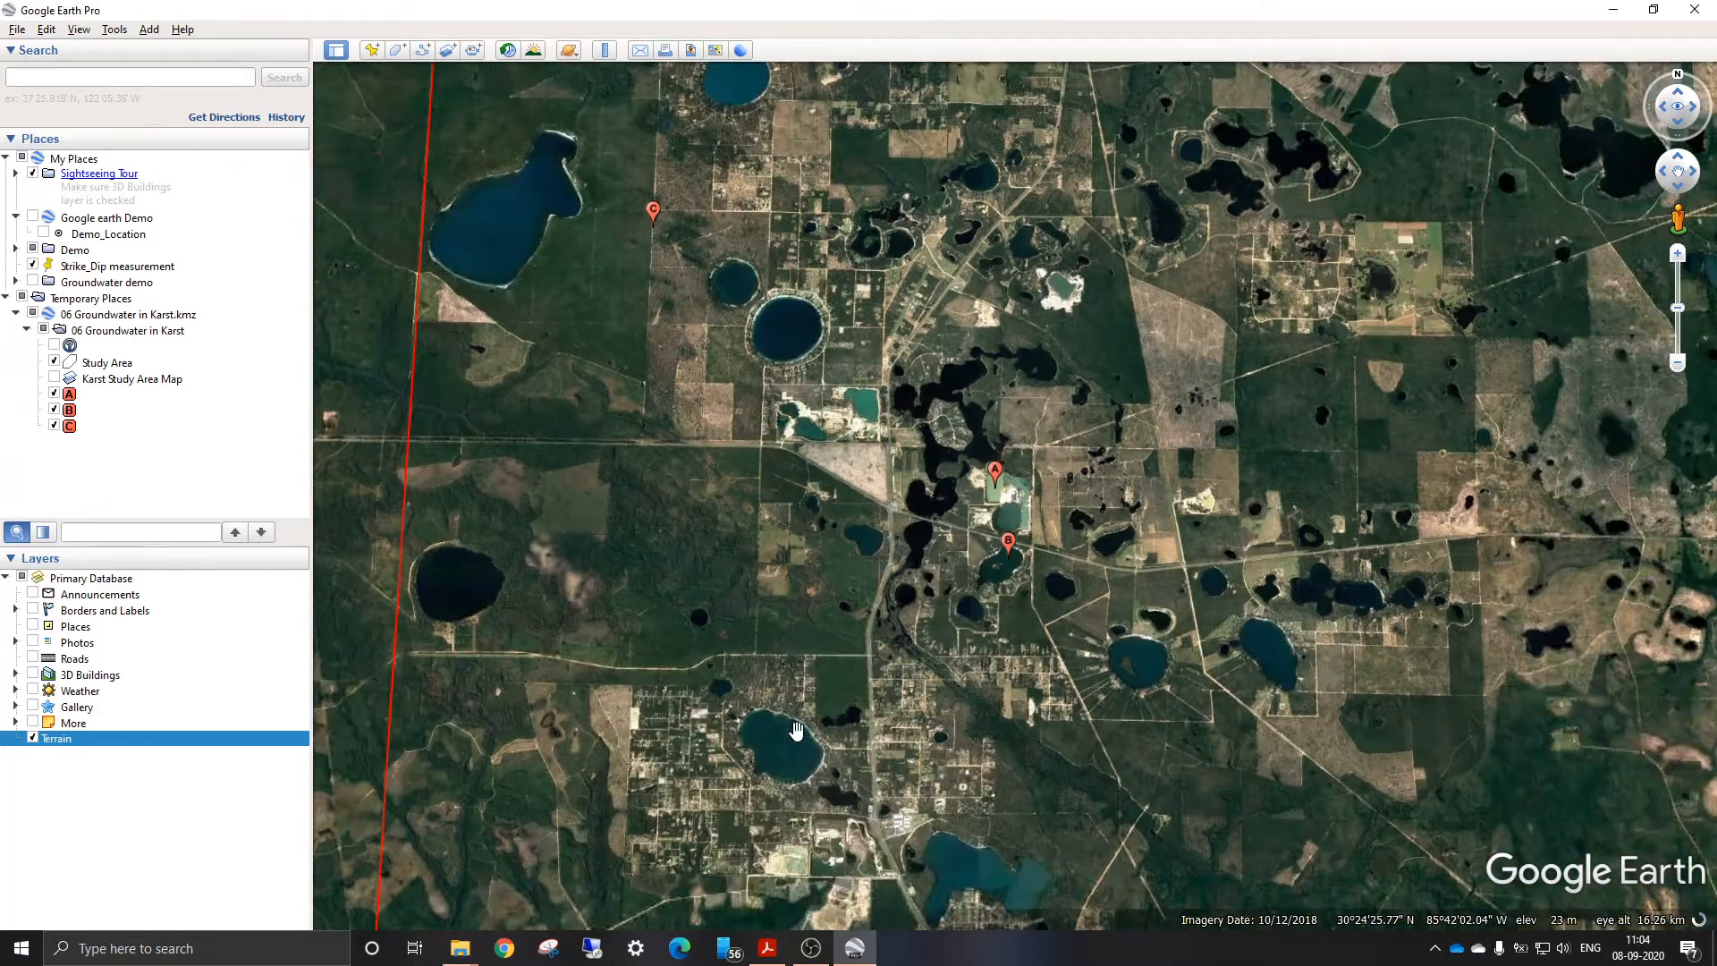
pyautogui.moveTo(432, 577); pyautogui.dragTo(461, 302)
pyautogui.scroll(2, 492, 281)
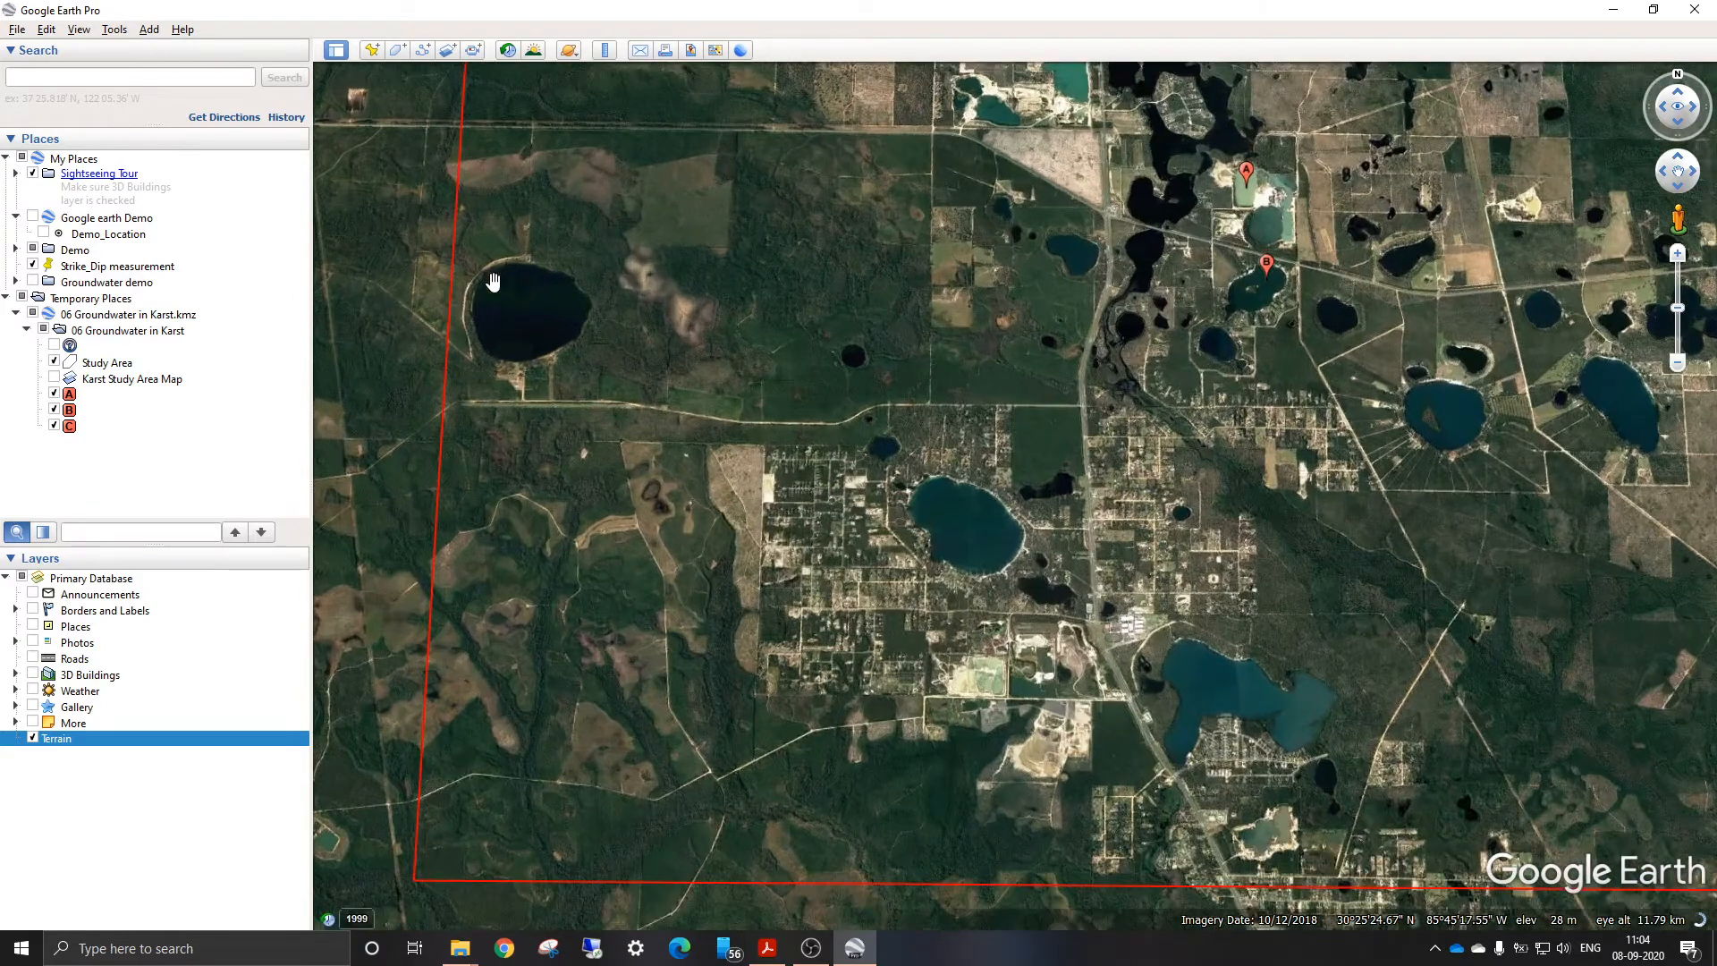
pyautogui.scroll(2, 493, 281)
pyautogui.moveTo(522, 353); pyautogui.dragTo(630, 419)
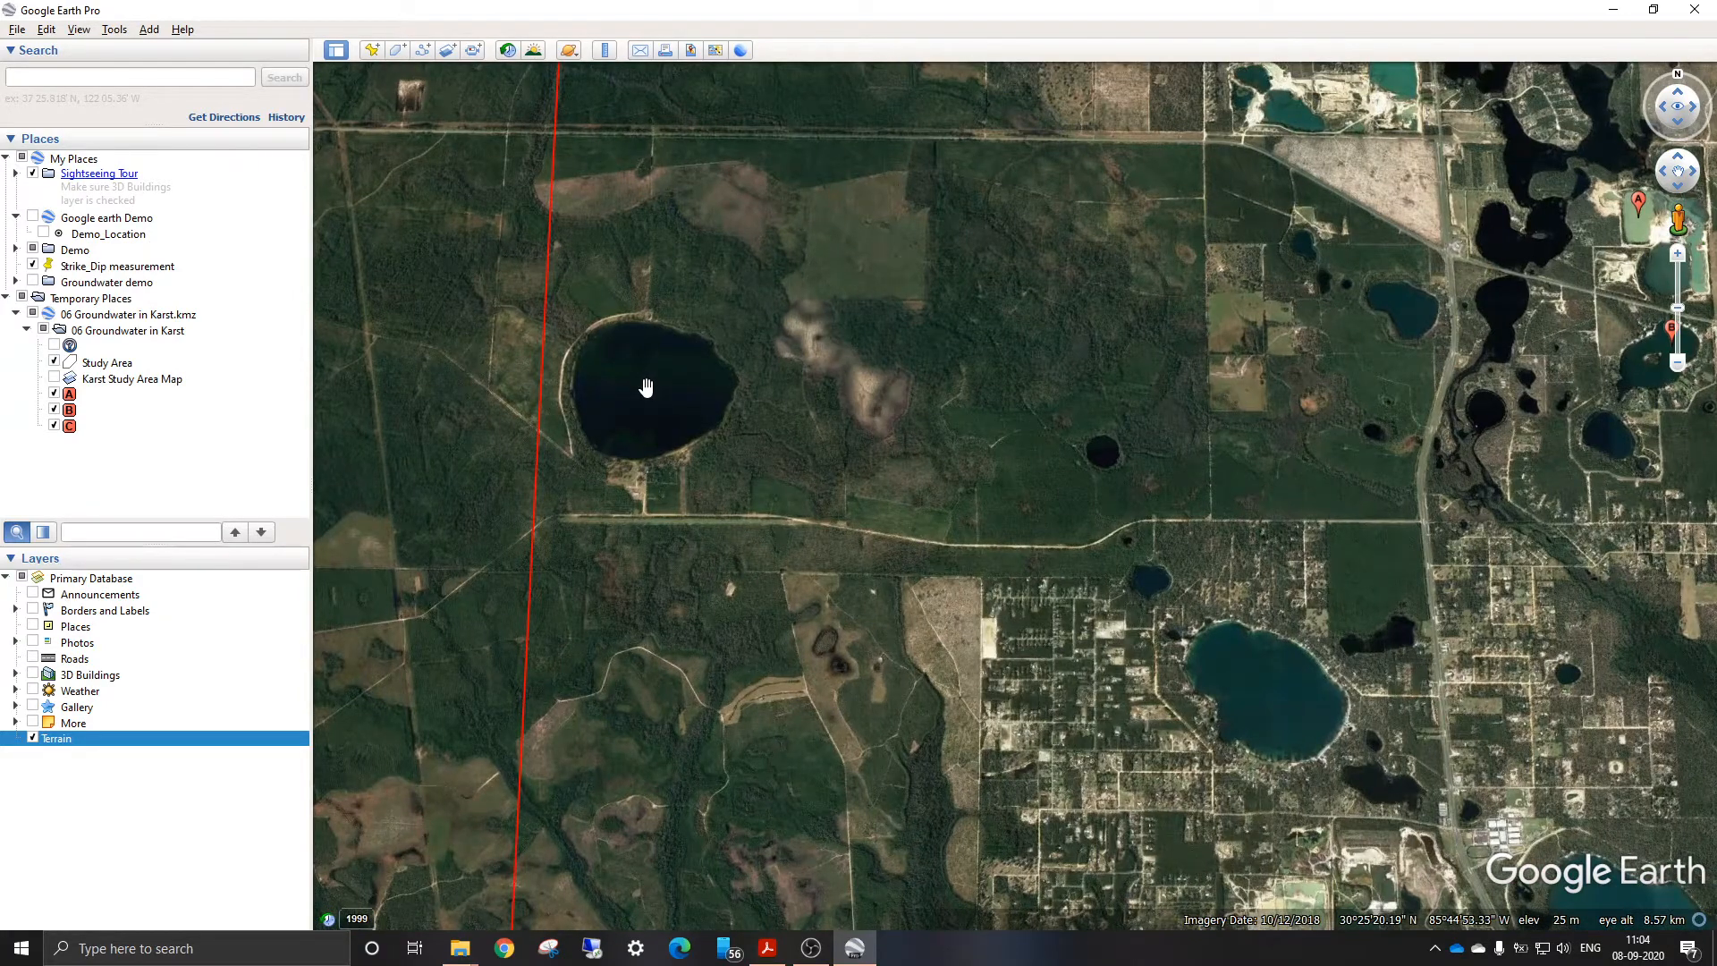
# Compare lake elevations across the whole study area, including the round lake southeast of placemark C and the large western lake
pyautogui.scroll(-6, 646, 388)
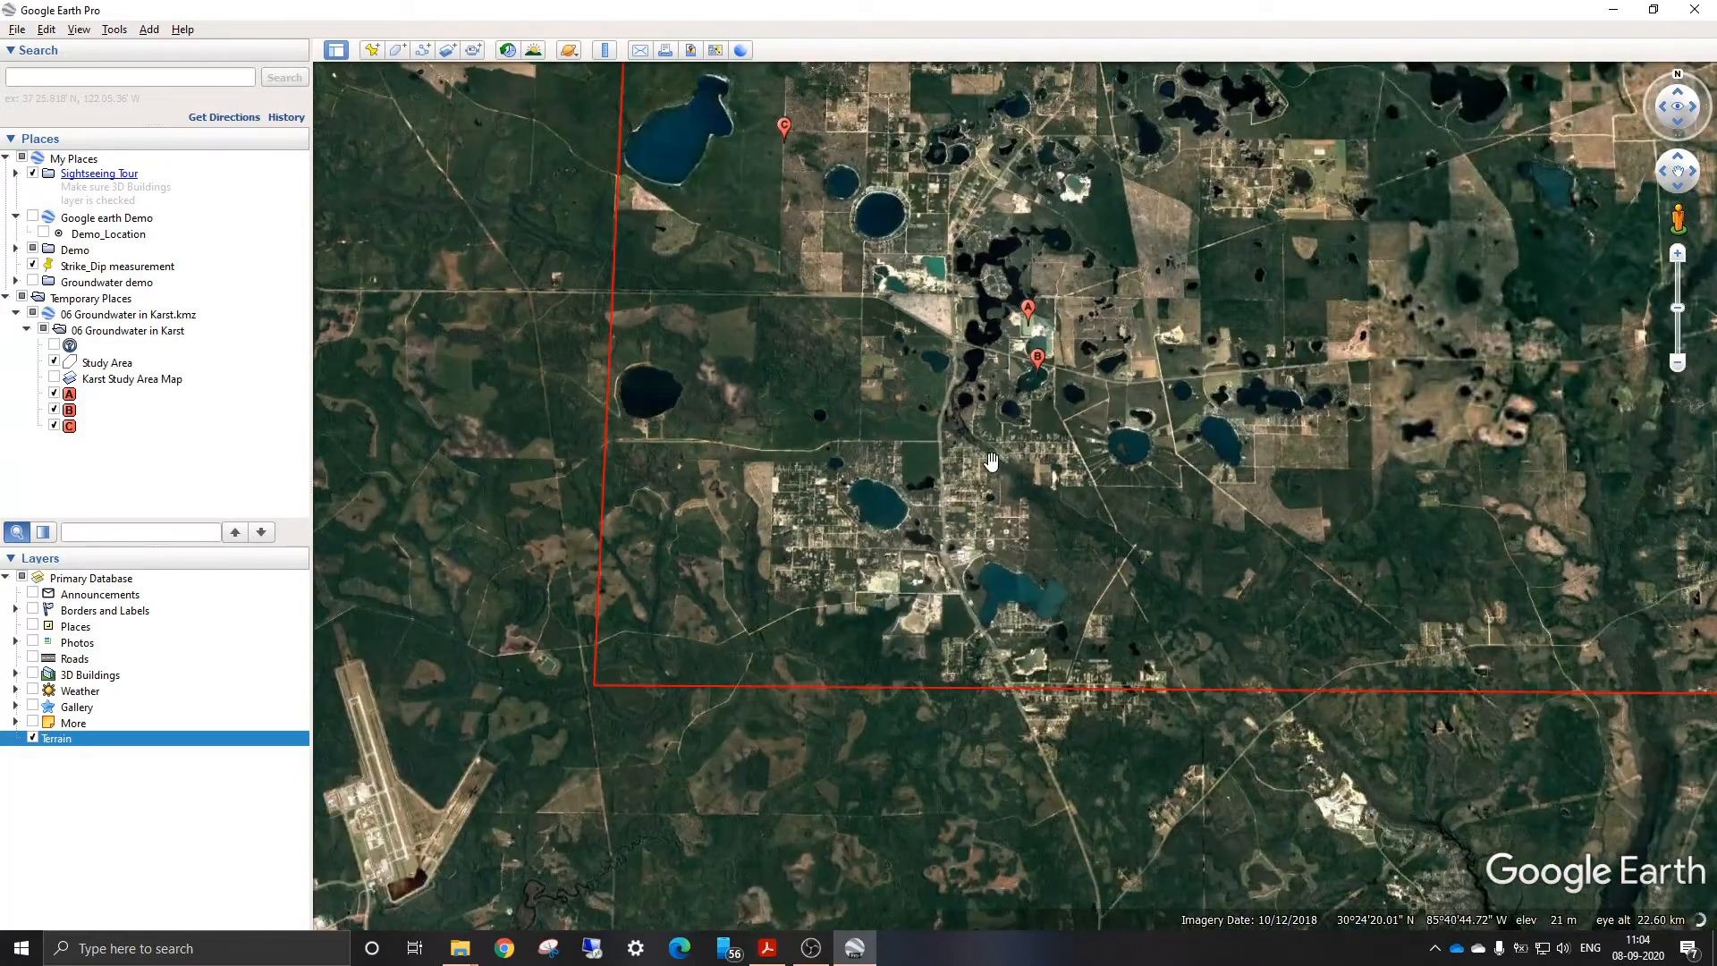
pyautogui.moveTo(994, 461); pyautogui.dragTo(797, 592)
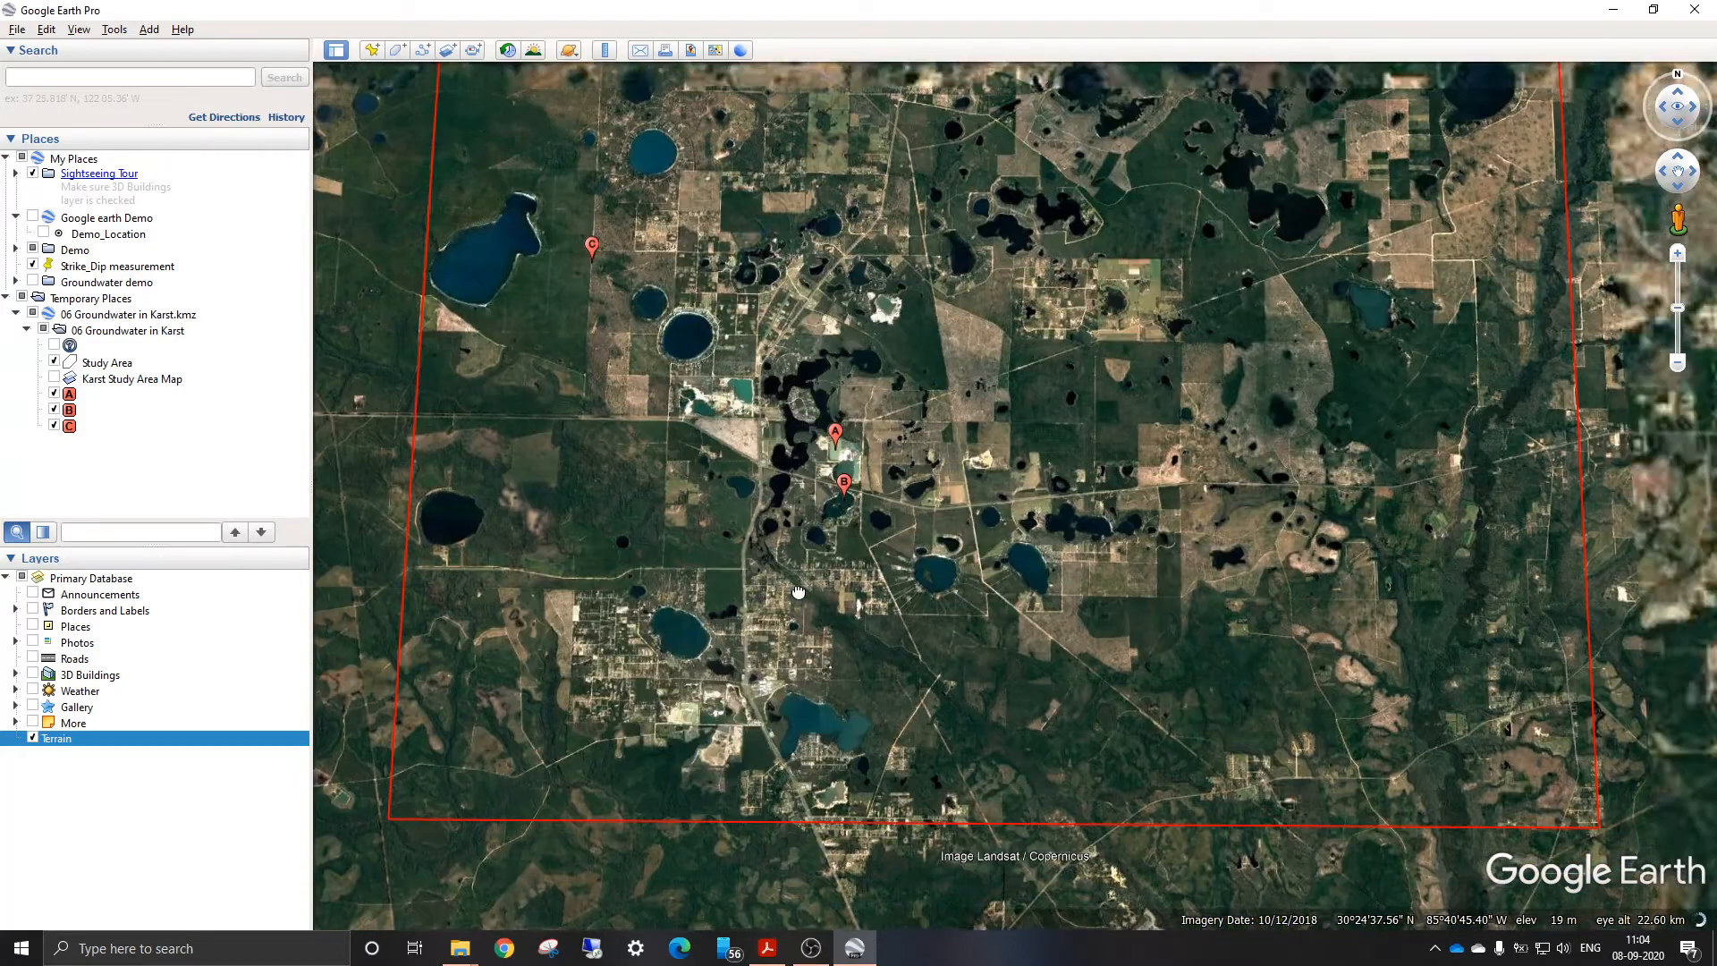
pyautogui.scroll(-3, 798, 592)
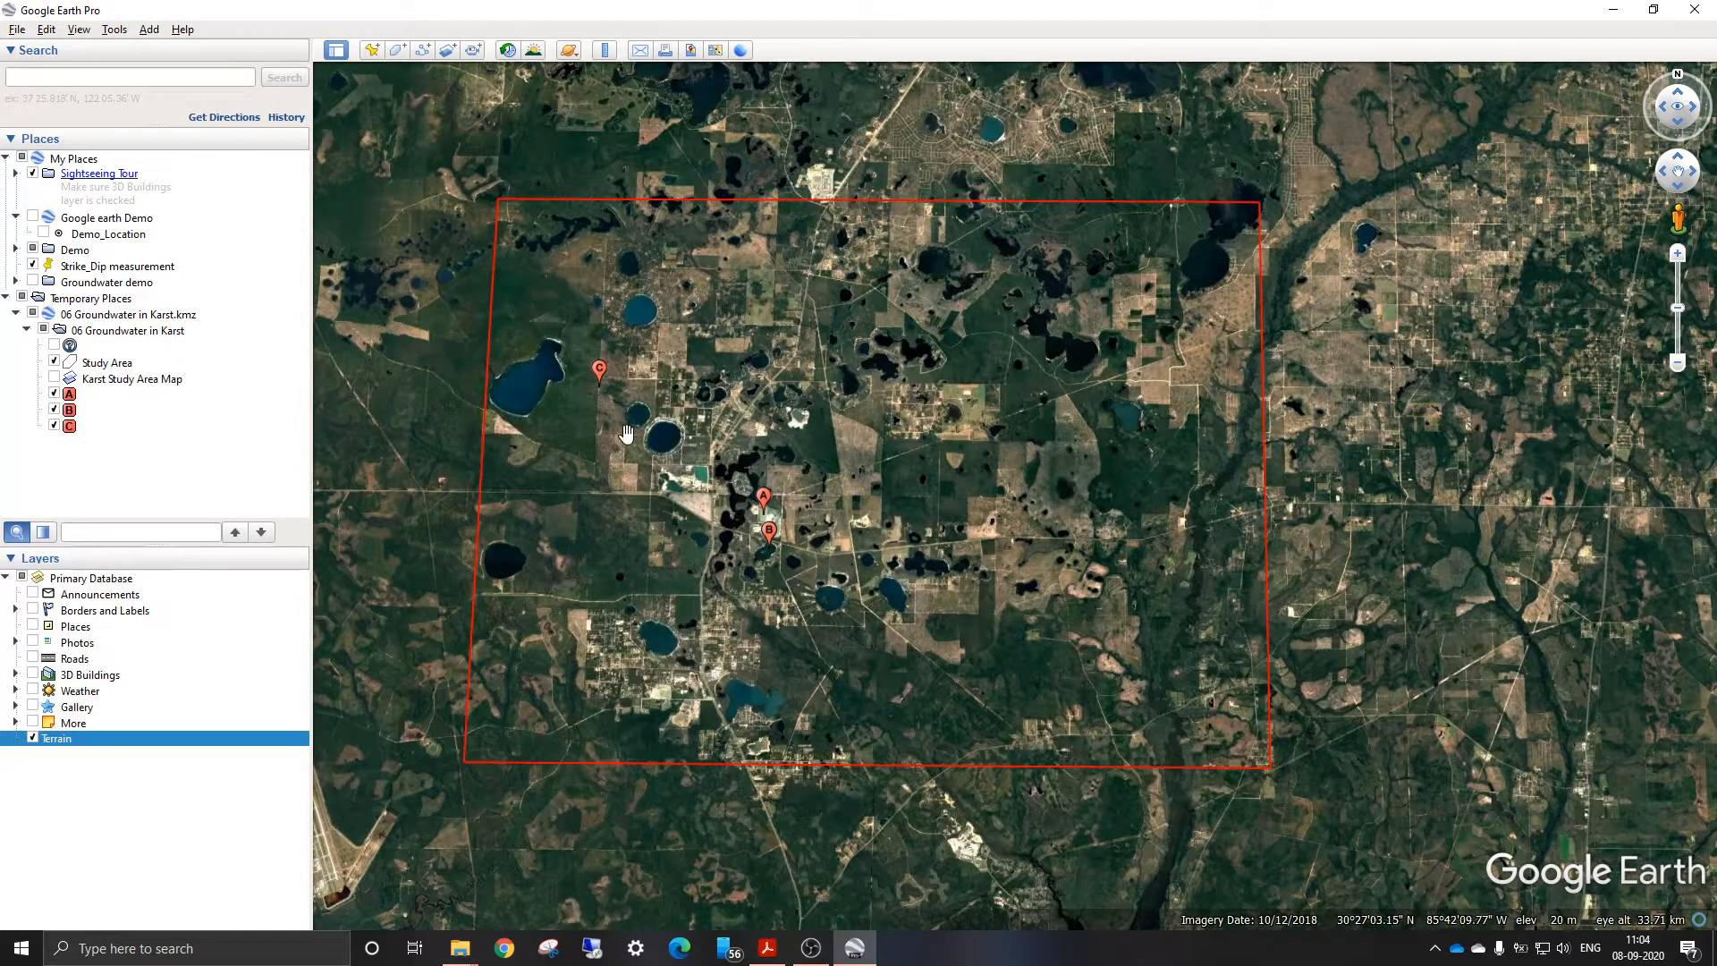
pyautogui.scroll(2, 588, 460)
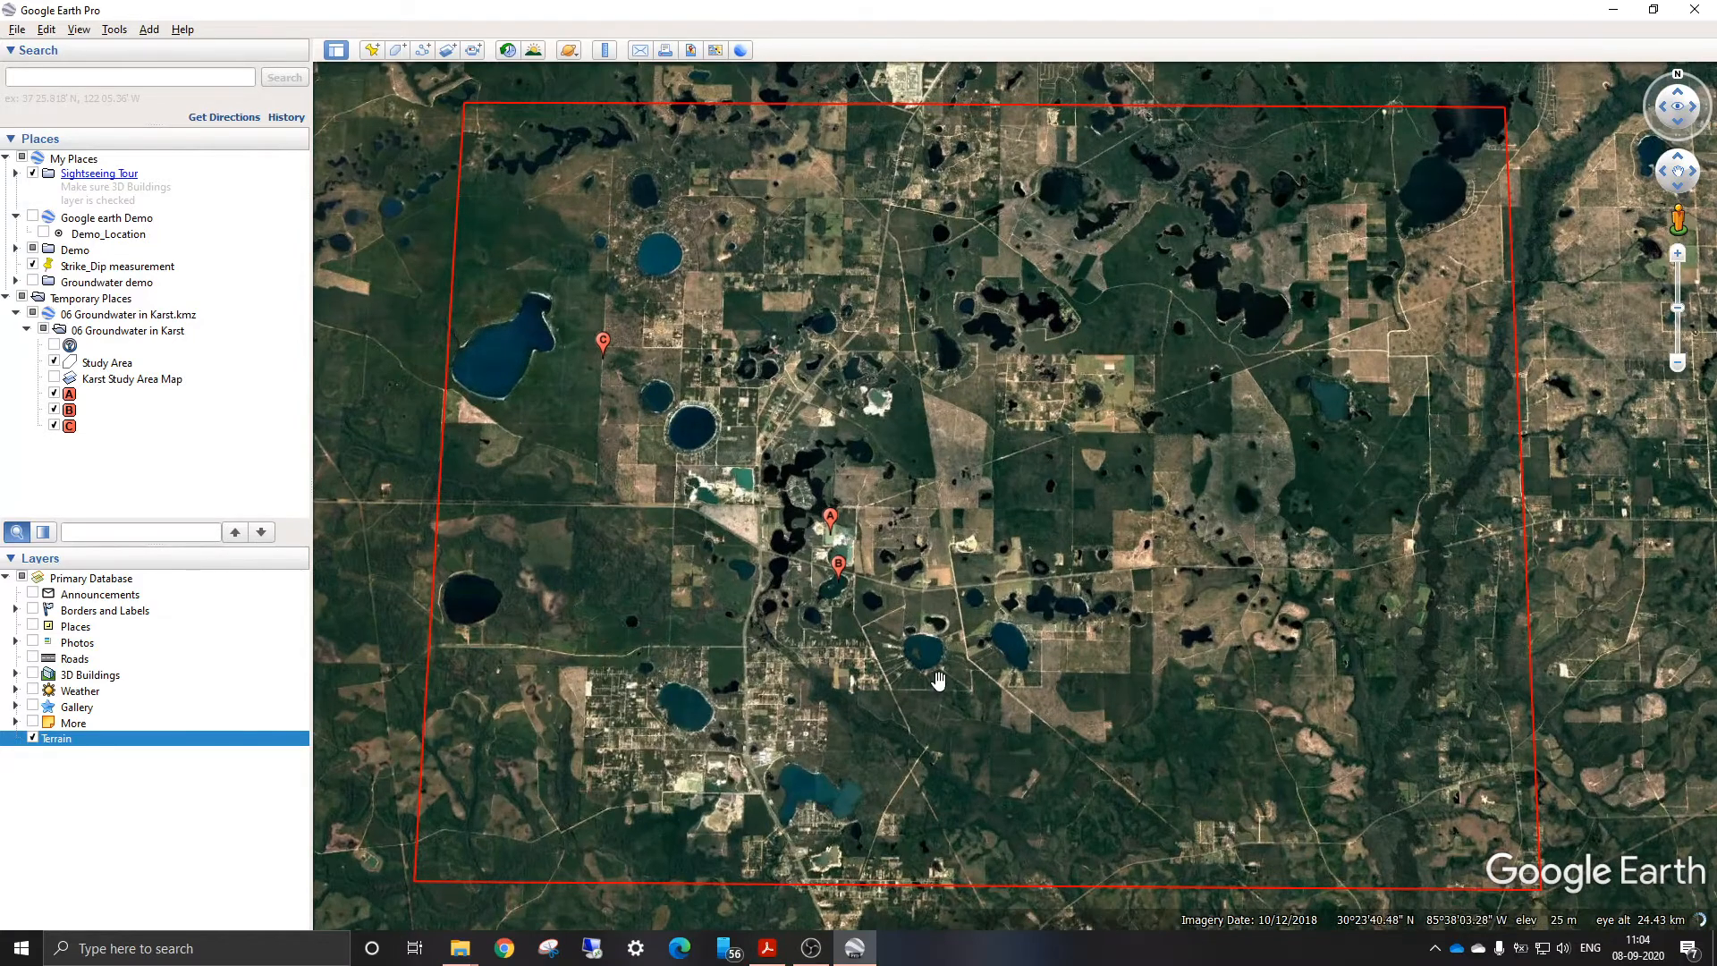
pyautogui.scroll(2, 684, 384)
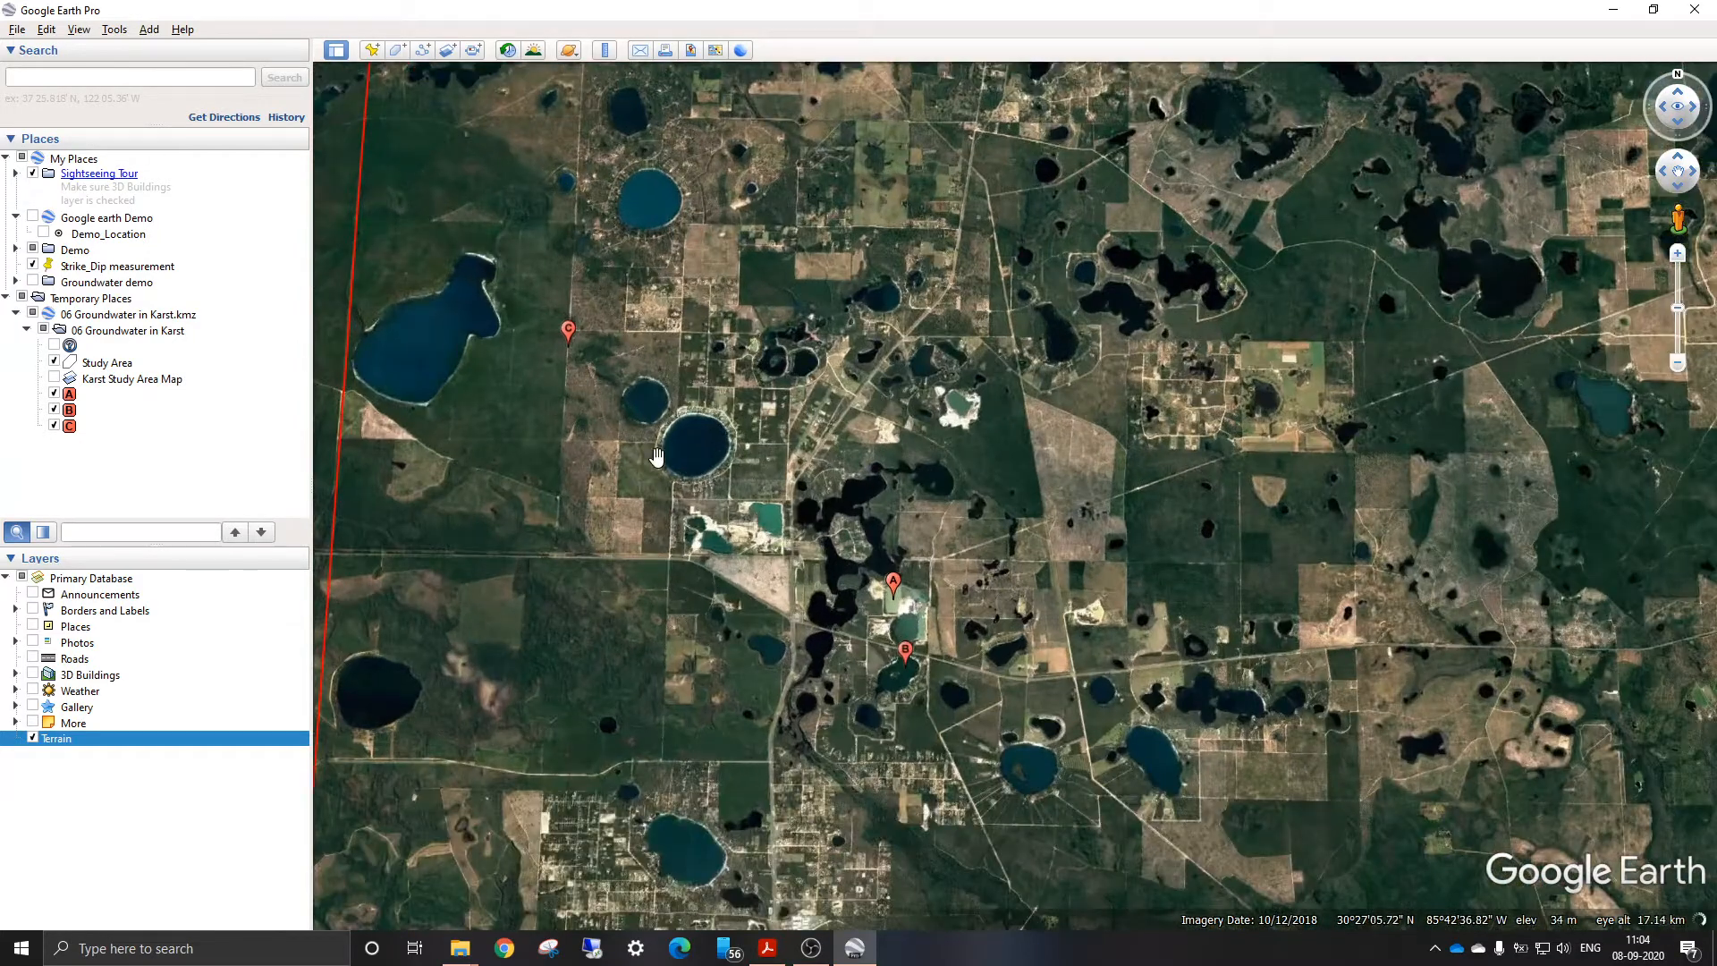
pyautogui.scroll(2, 677, 447)
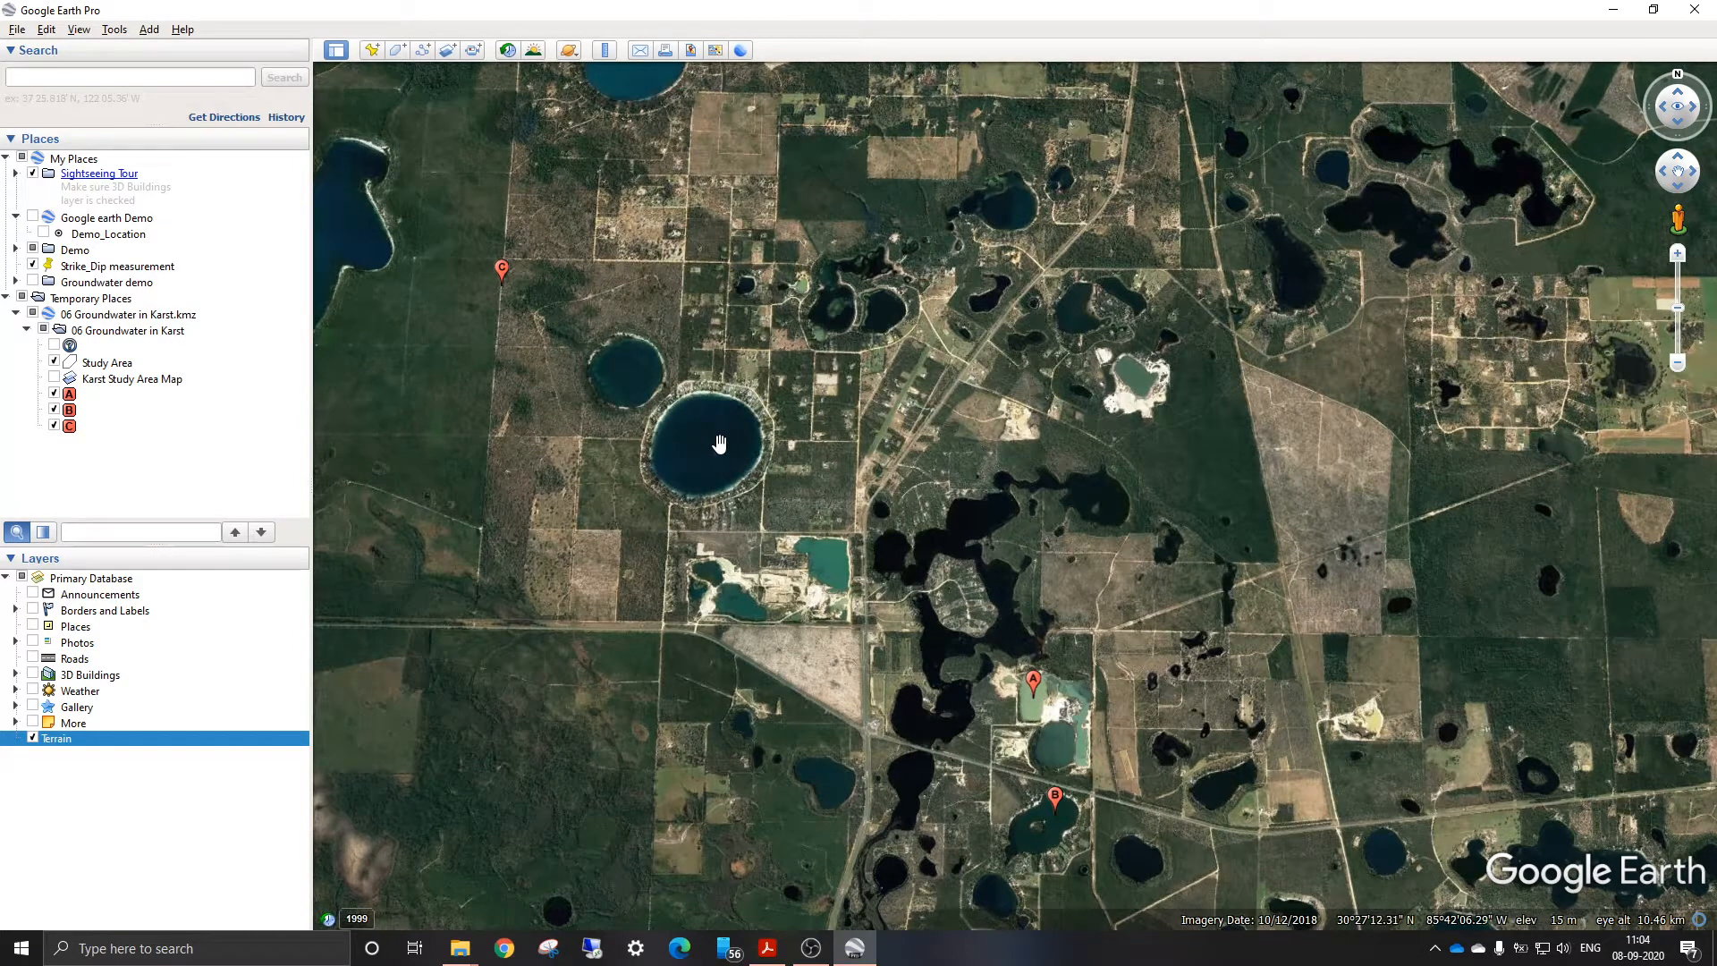
pyautogui.scroll(-3, 708, 443)
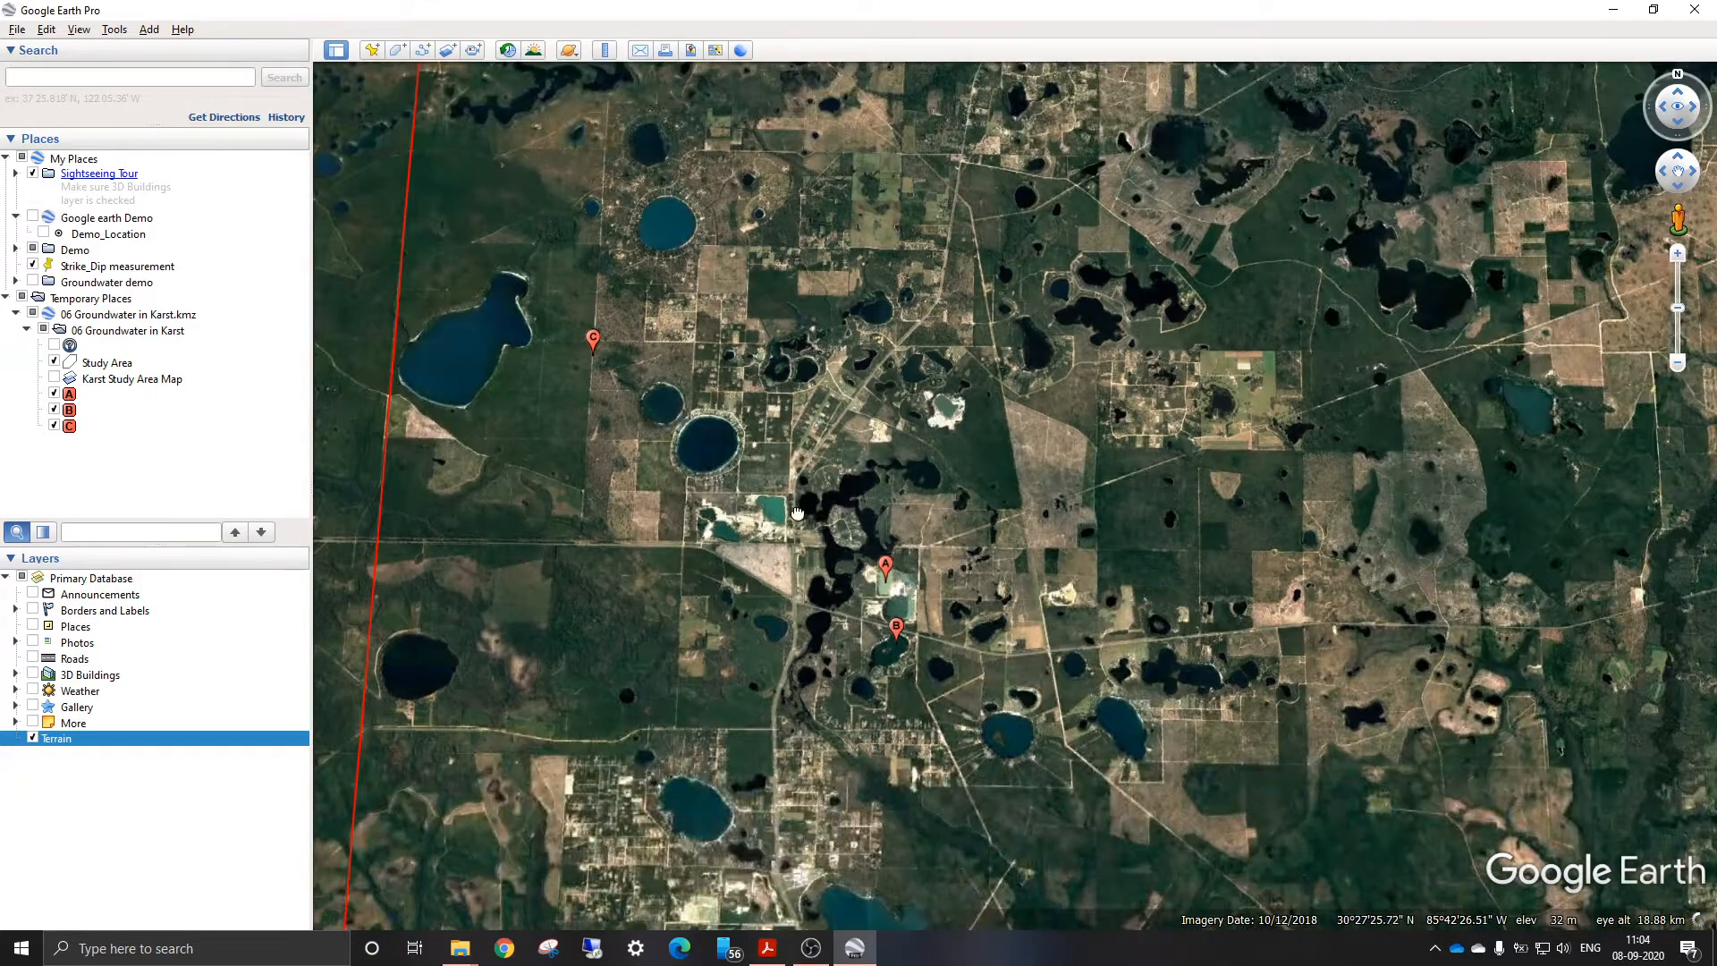
pyautogui.moveTo(684, 416); pyautogui.dragTo(839, 537)
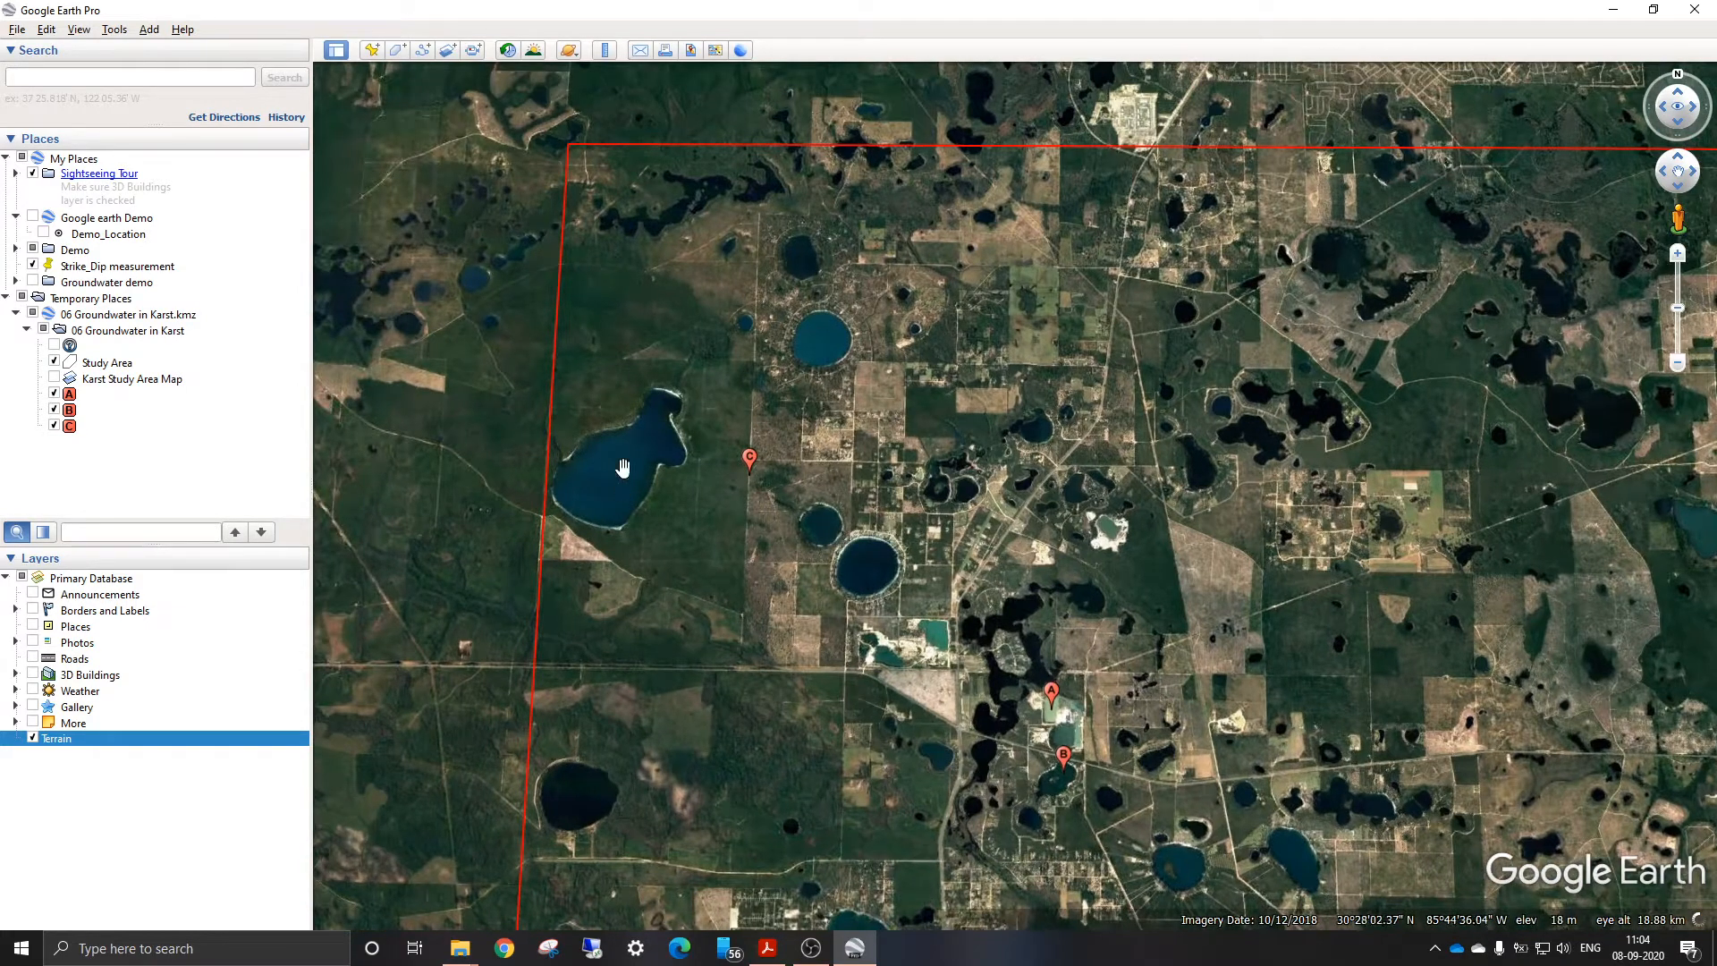
pyautogui.scroll(-3, 819, 466)
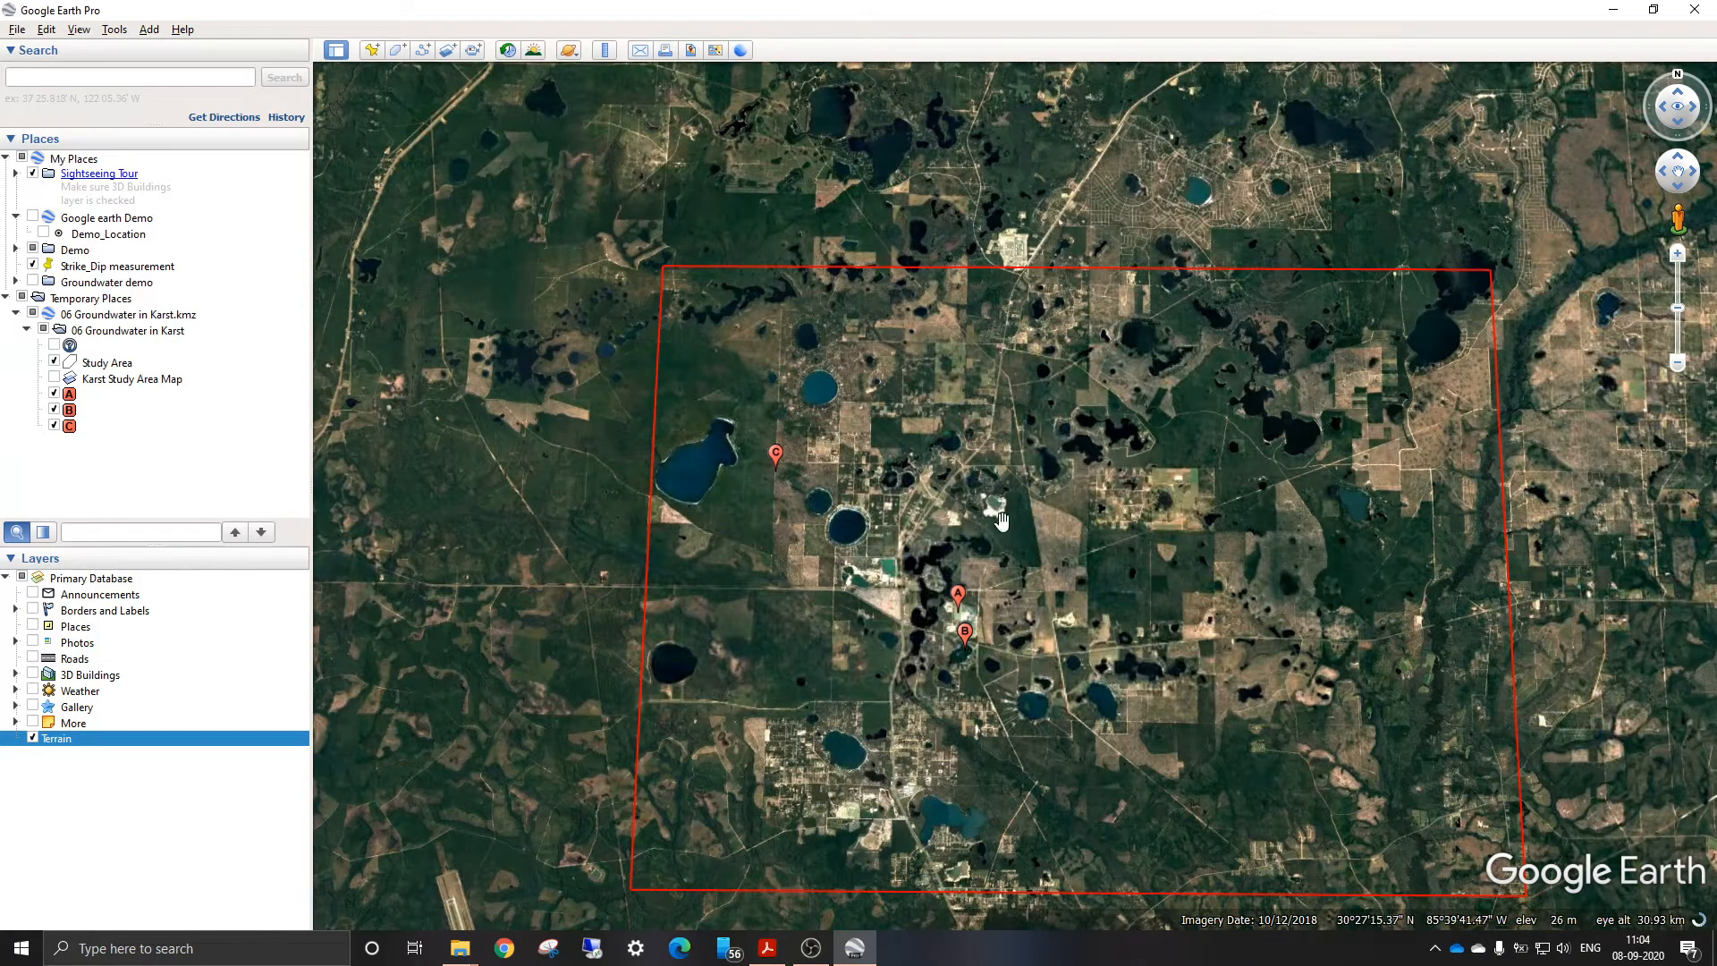
pyautogui.moveTo(921, 562); pyautogui.dragTo(820, 550)
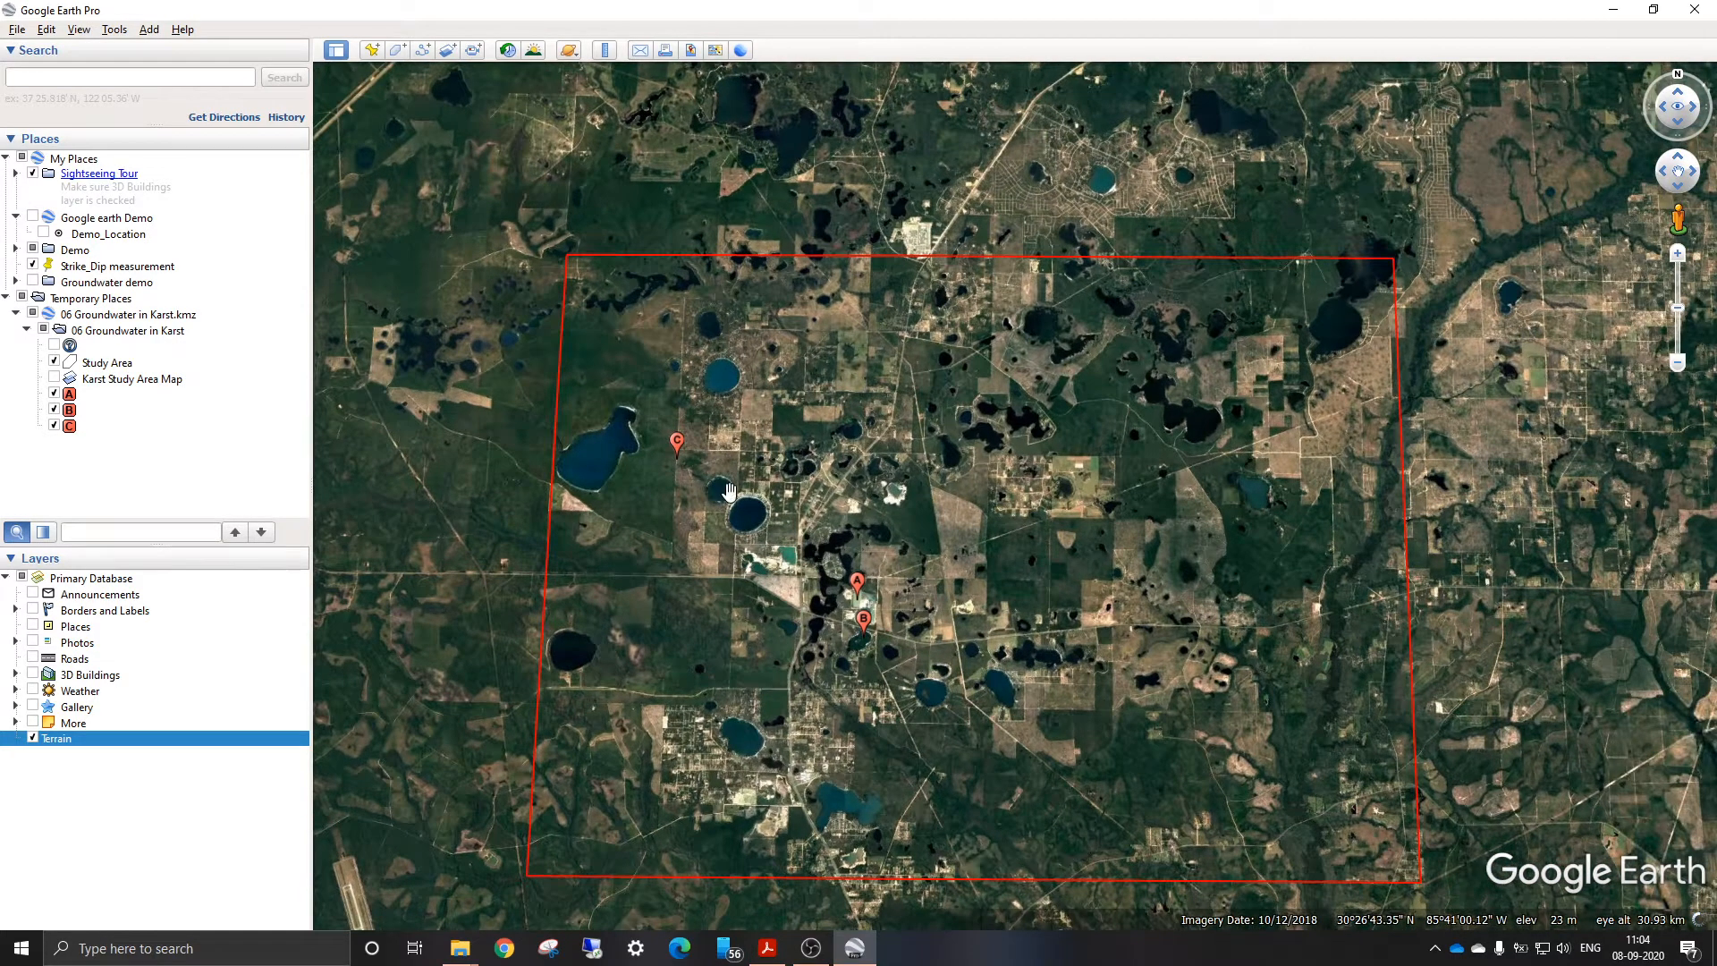
# Review the lakes in the western half of the study area and expand the Groundwater demo folder to list its contents
pyautogui.scroll(2, 729, 491)
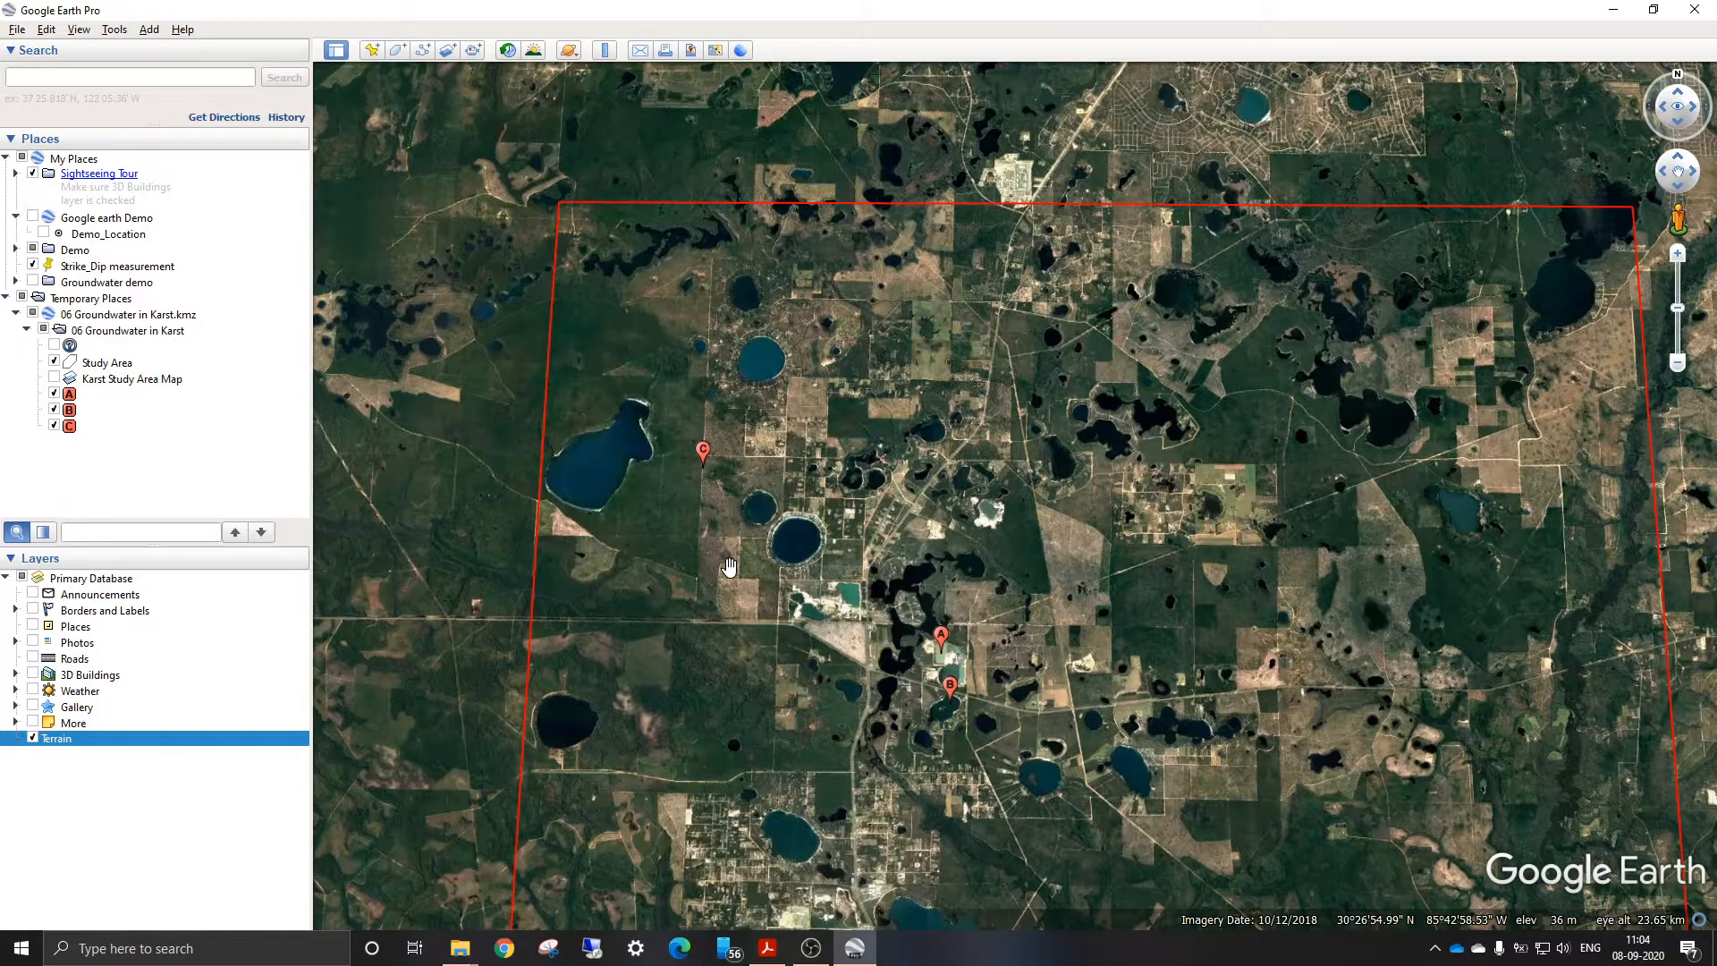
pyautogui.moveTo(729, 566); pyautogui.dragTo(666, 487)
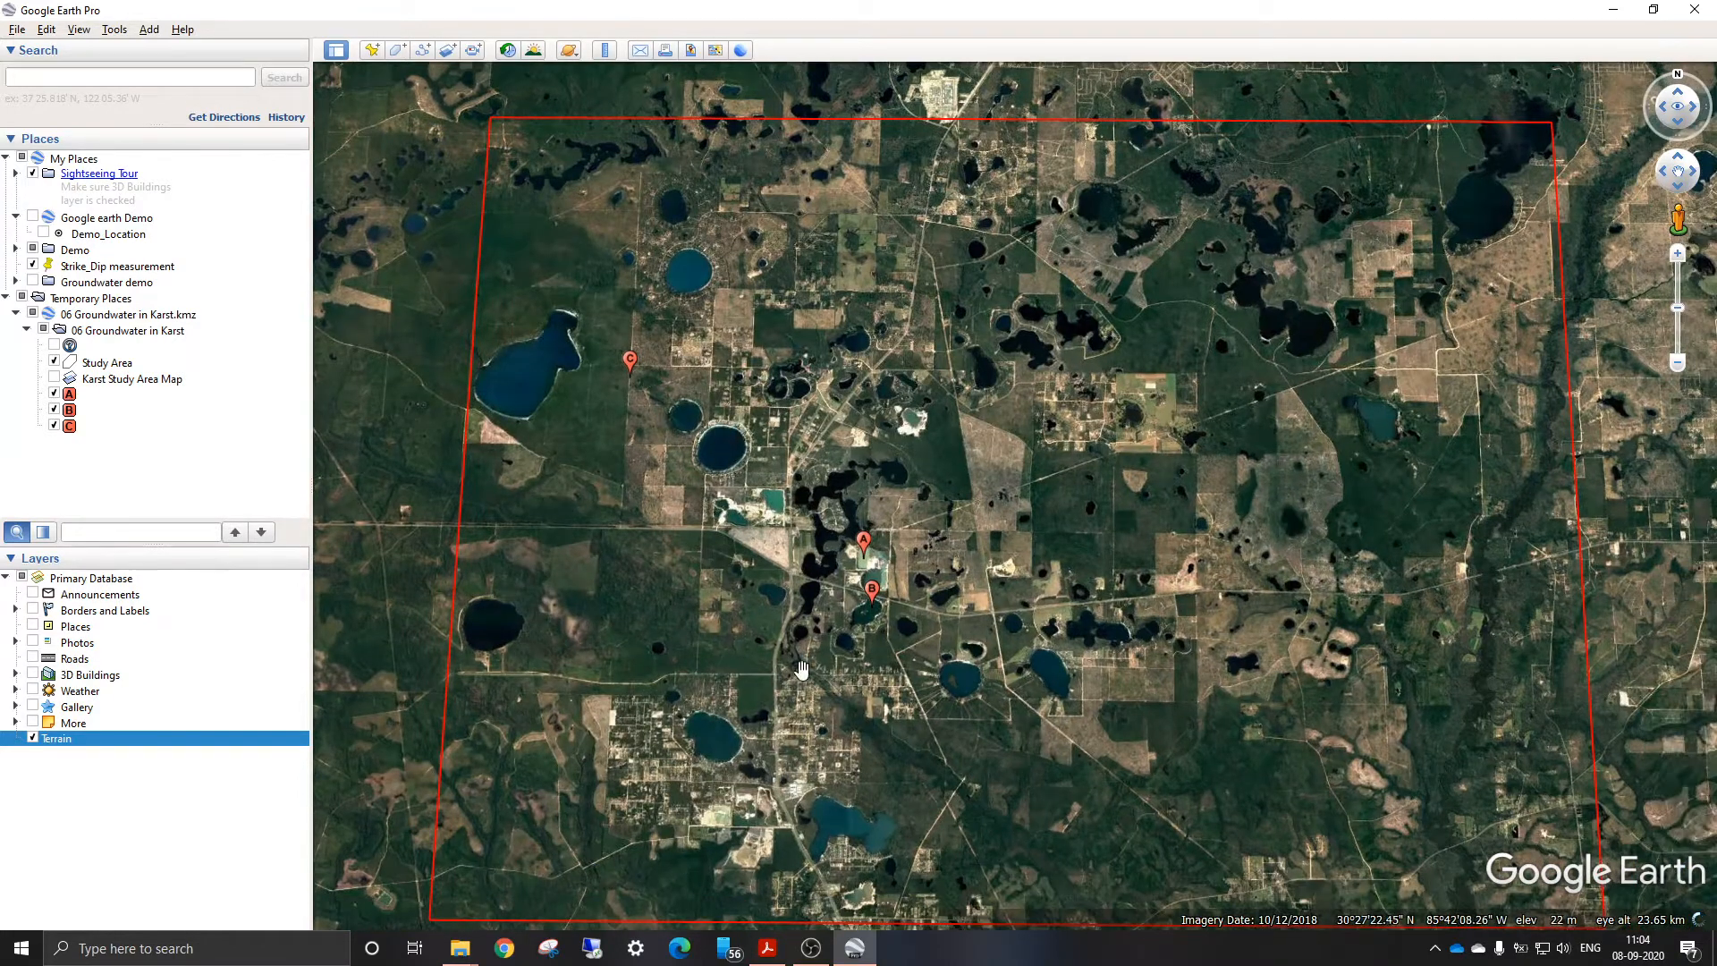
pyautogui.moveTo(657, 446); pyautogui.dragTo(631, 526)
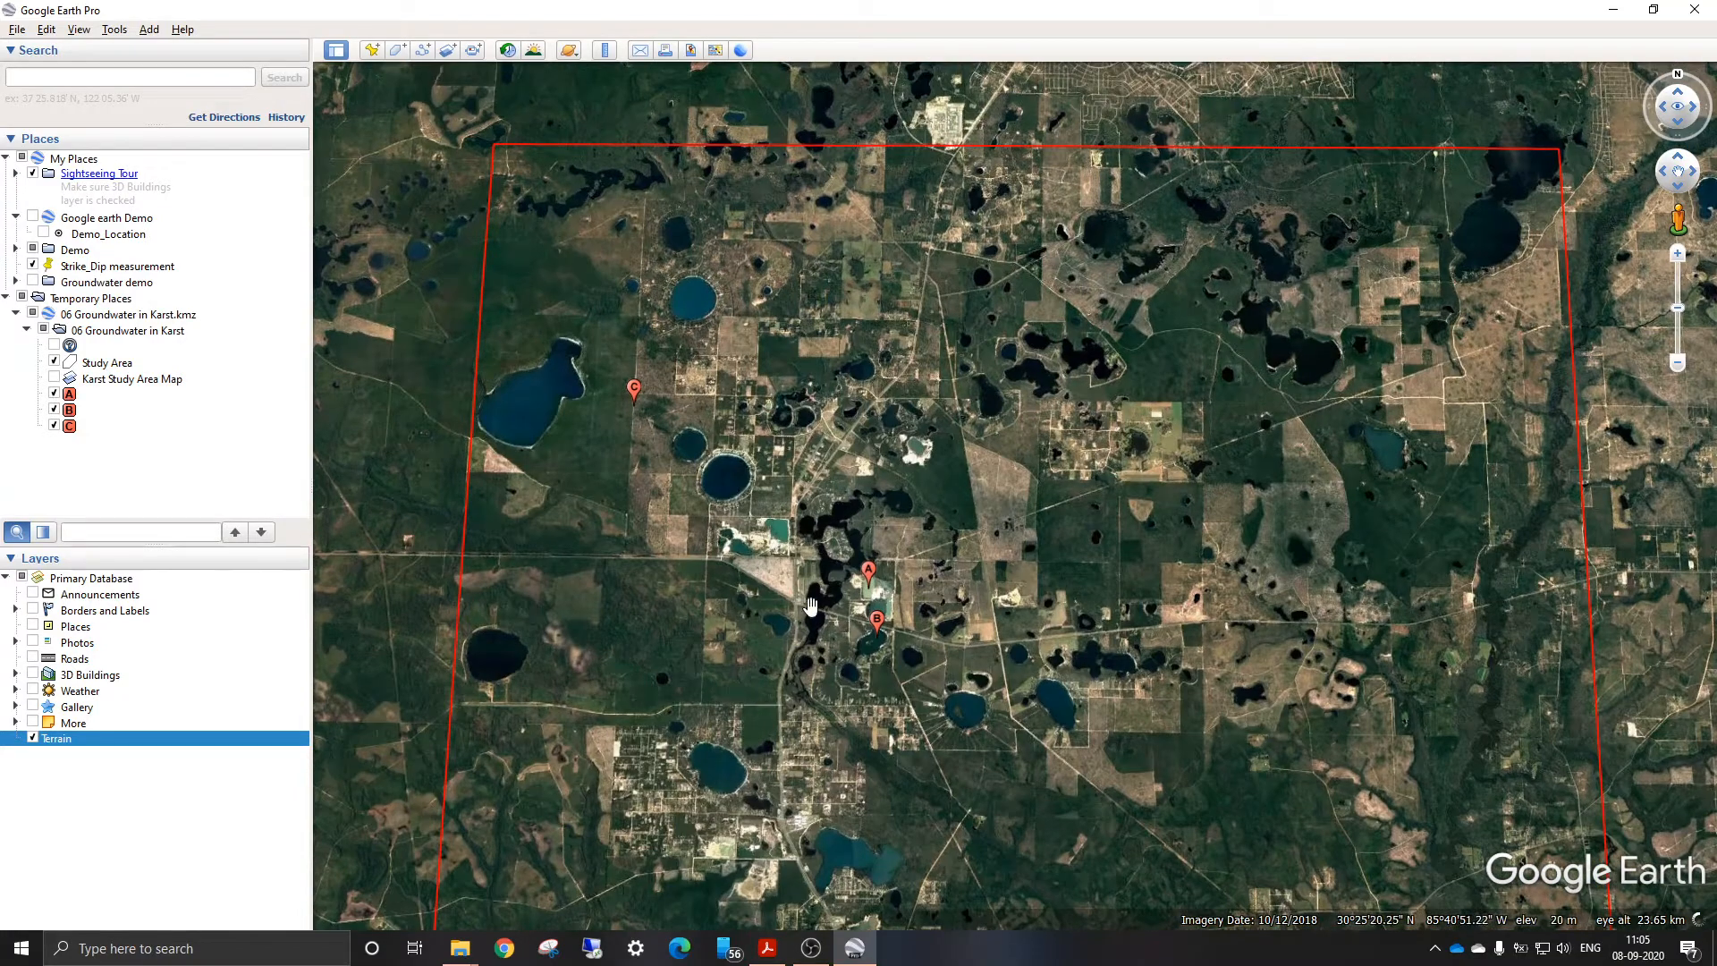
pyautogui.moveTo(574, 432); pyautogui.dragTo(623, 591)
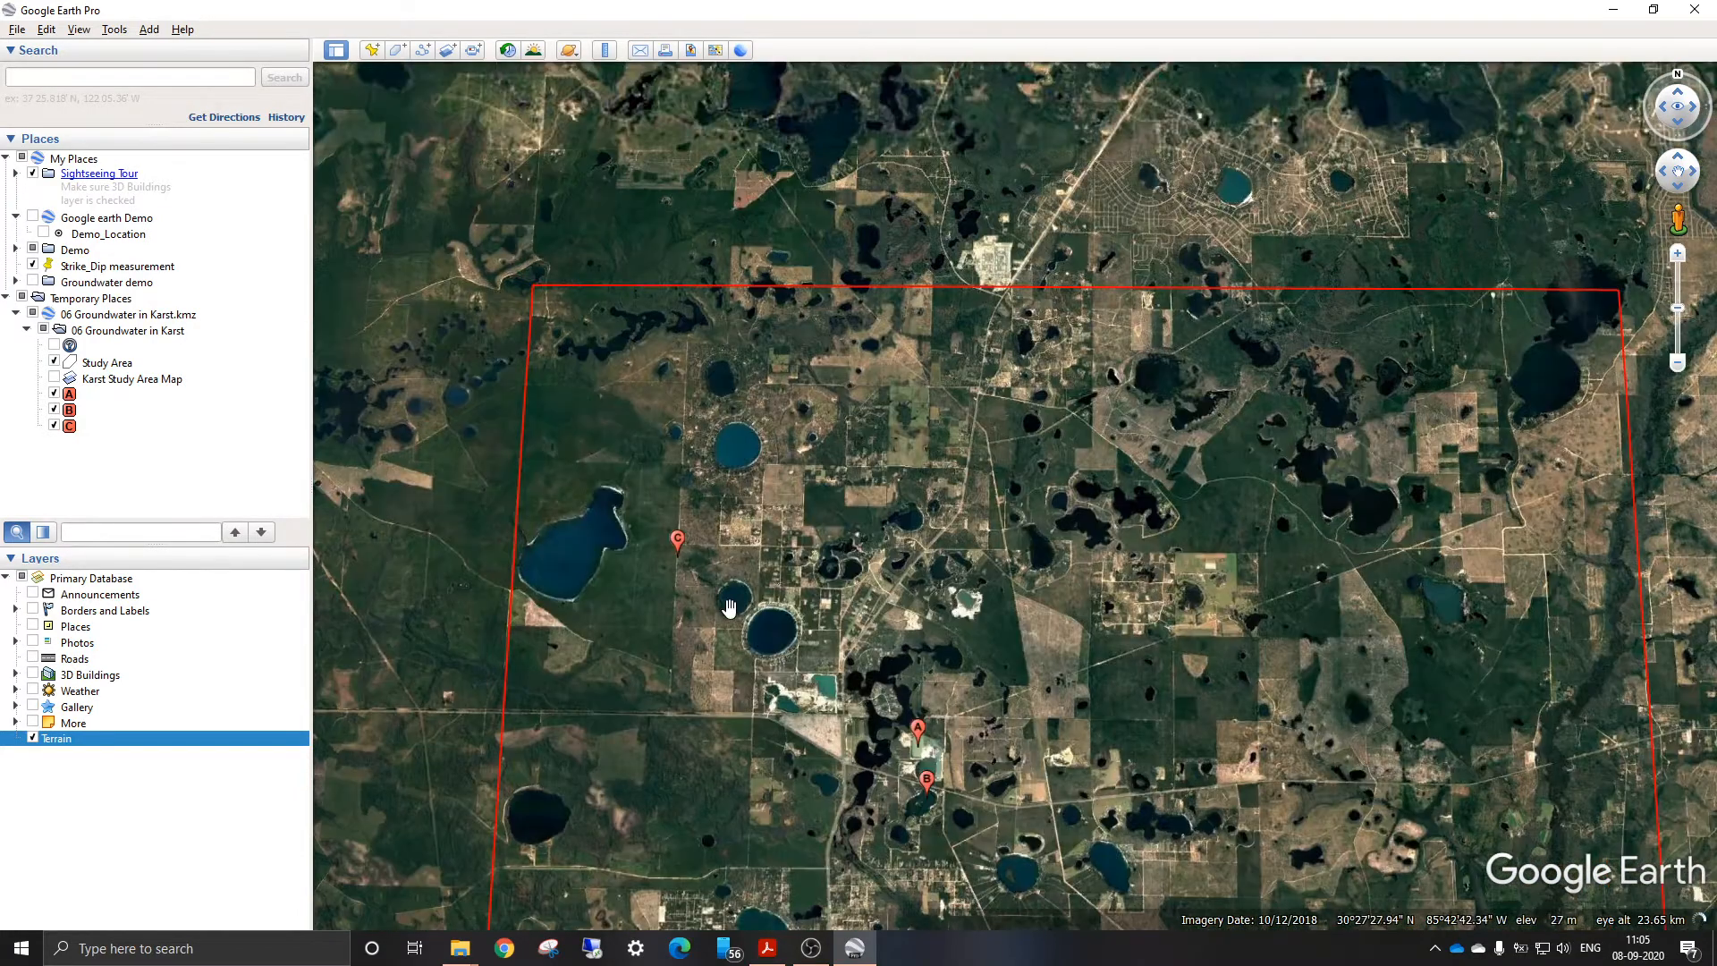
pyautogui.scroll(2, 726, 494)
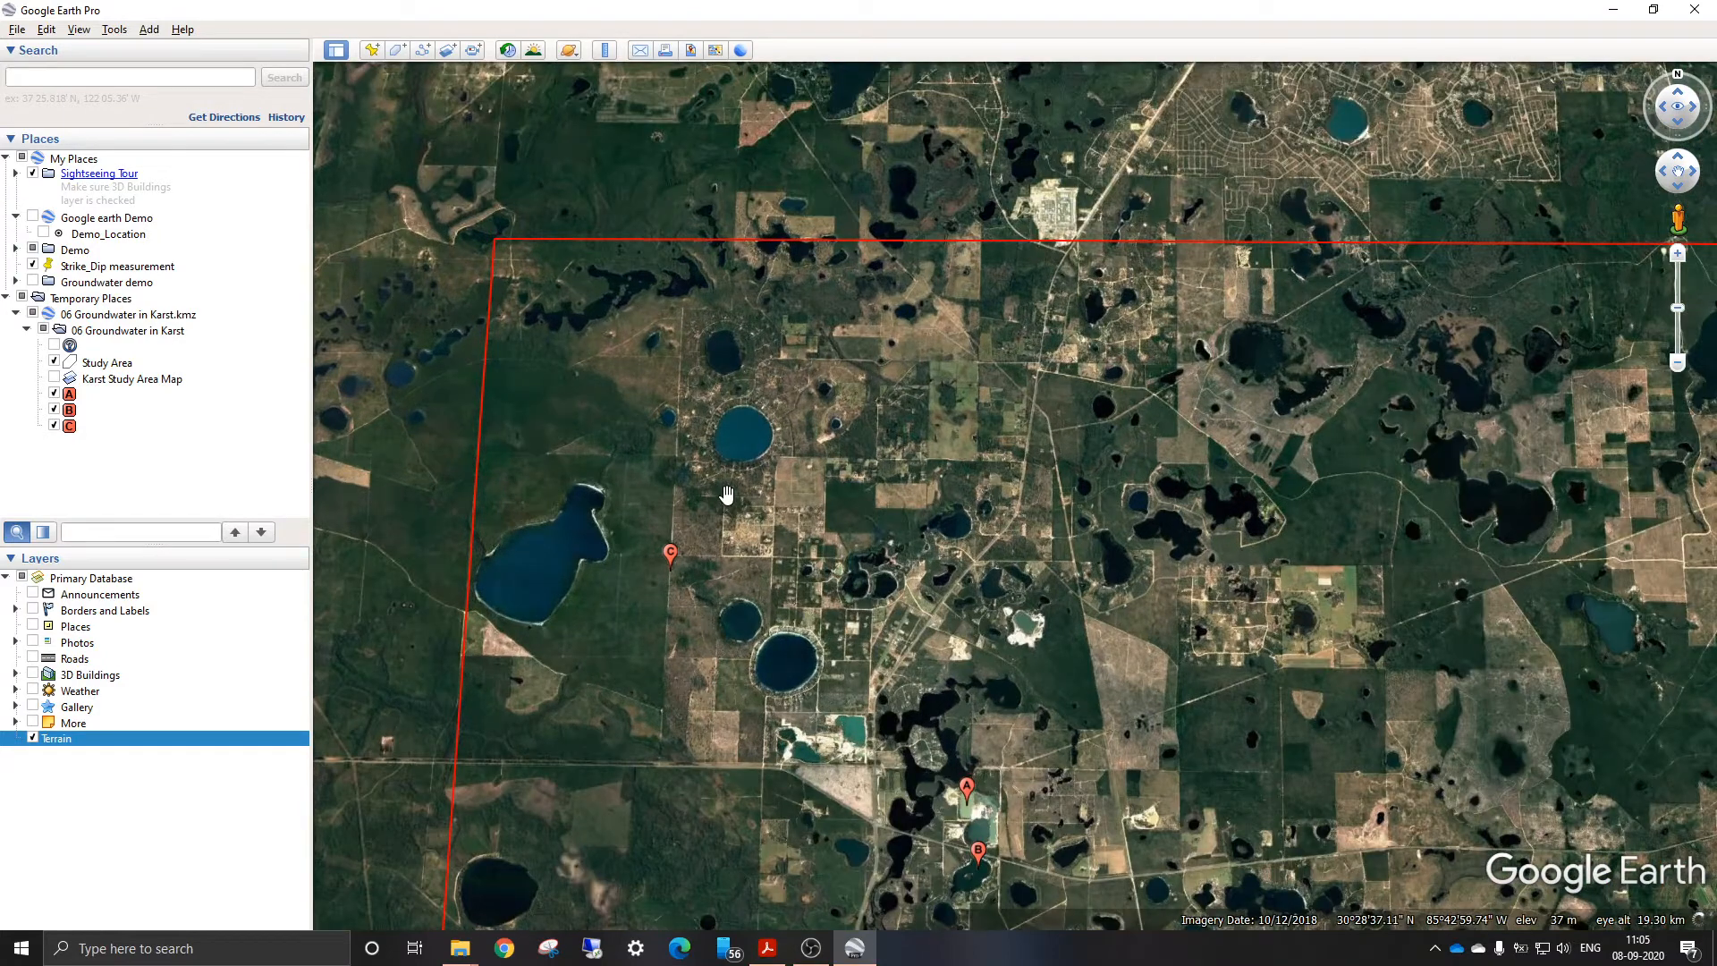
pyautogui.moveTo(726, 495); pyautogui.dragTo(729, 556)
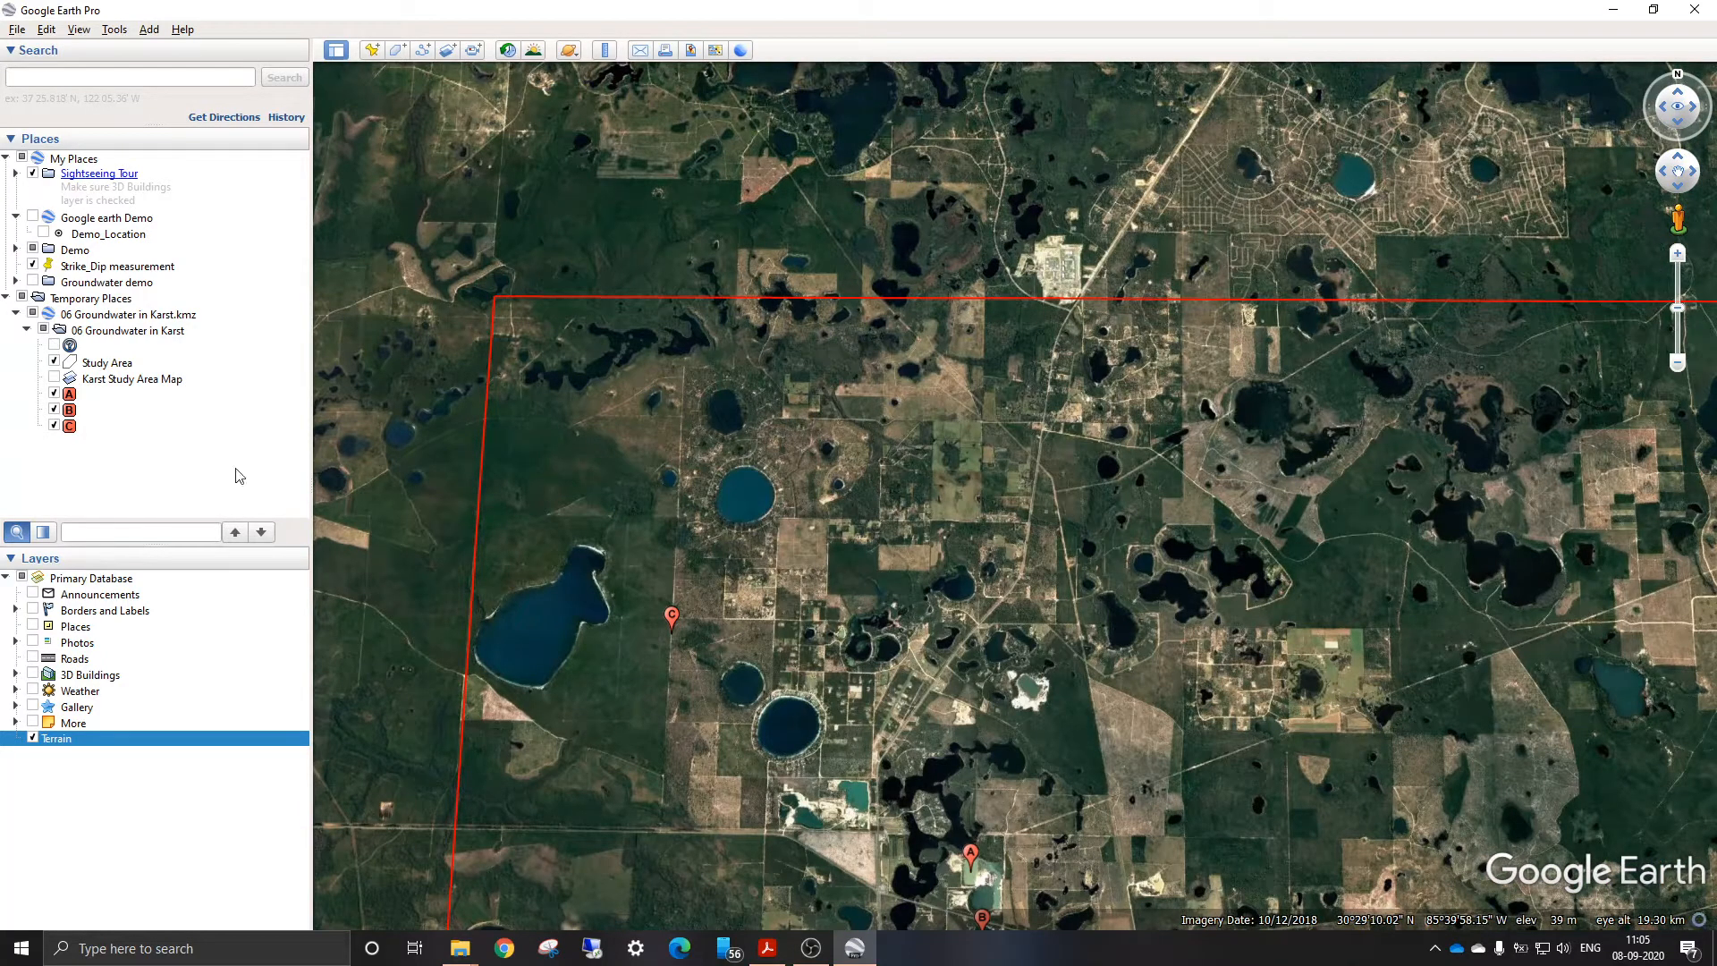
pyautogui.click(15, 283)
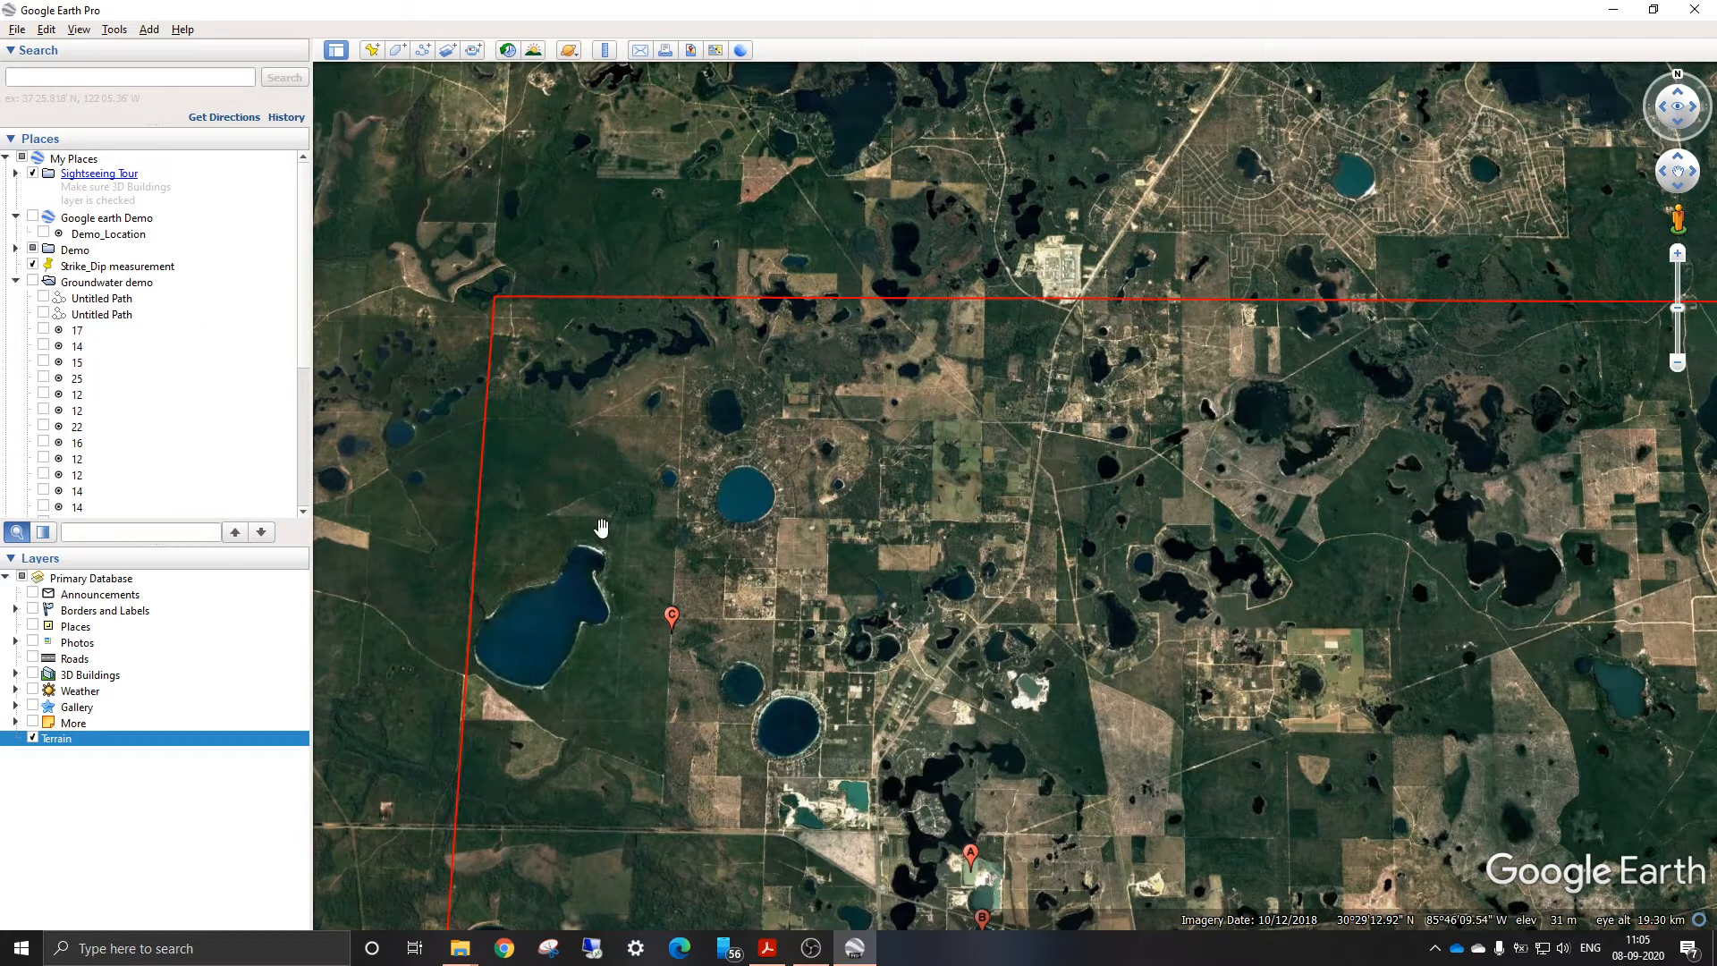
# Draw a straight path running roughly north to south across the two round lakes north-northeast of placemark C
pyautogui.moveTo(601, 528); pyautogui.dragTo(602, 559)
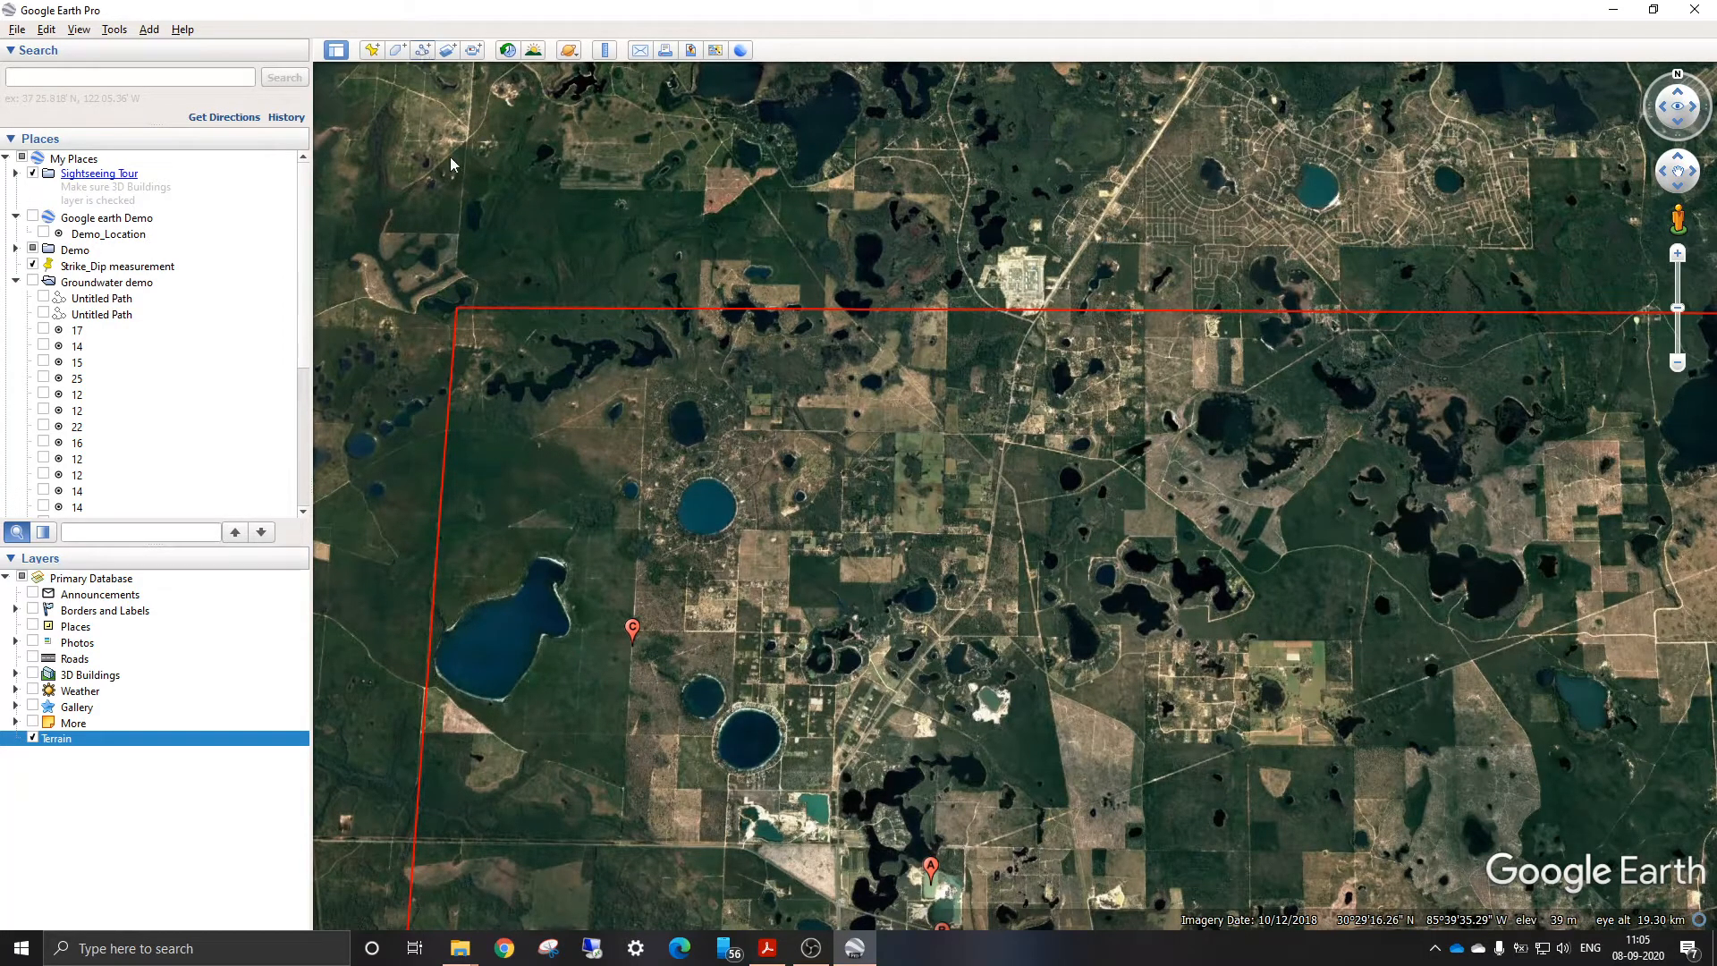
pyautogui.scroll(5, 693, 501)
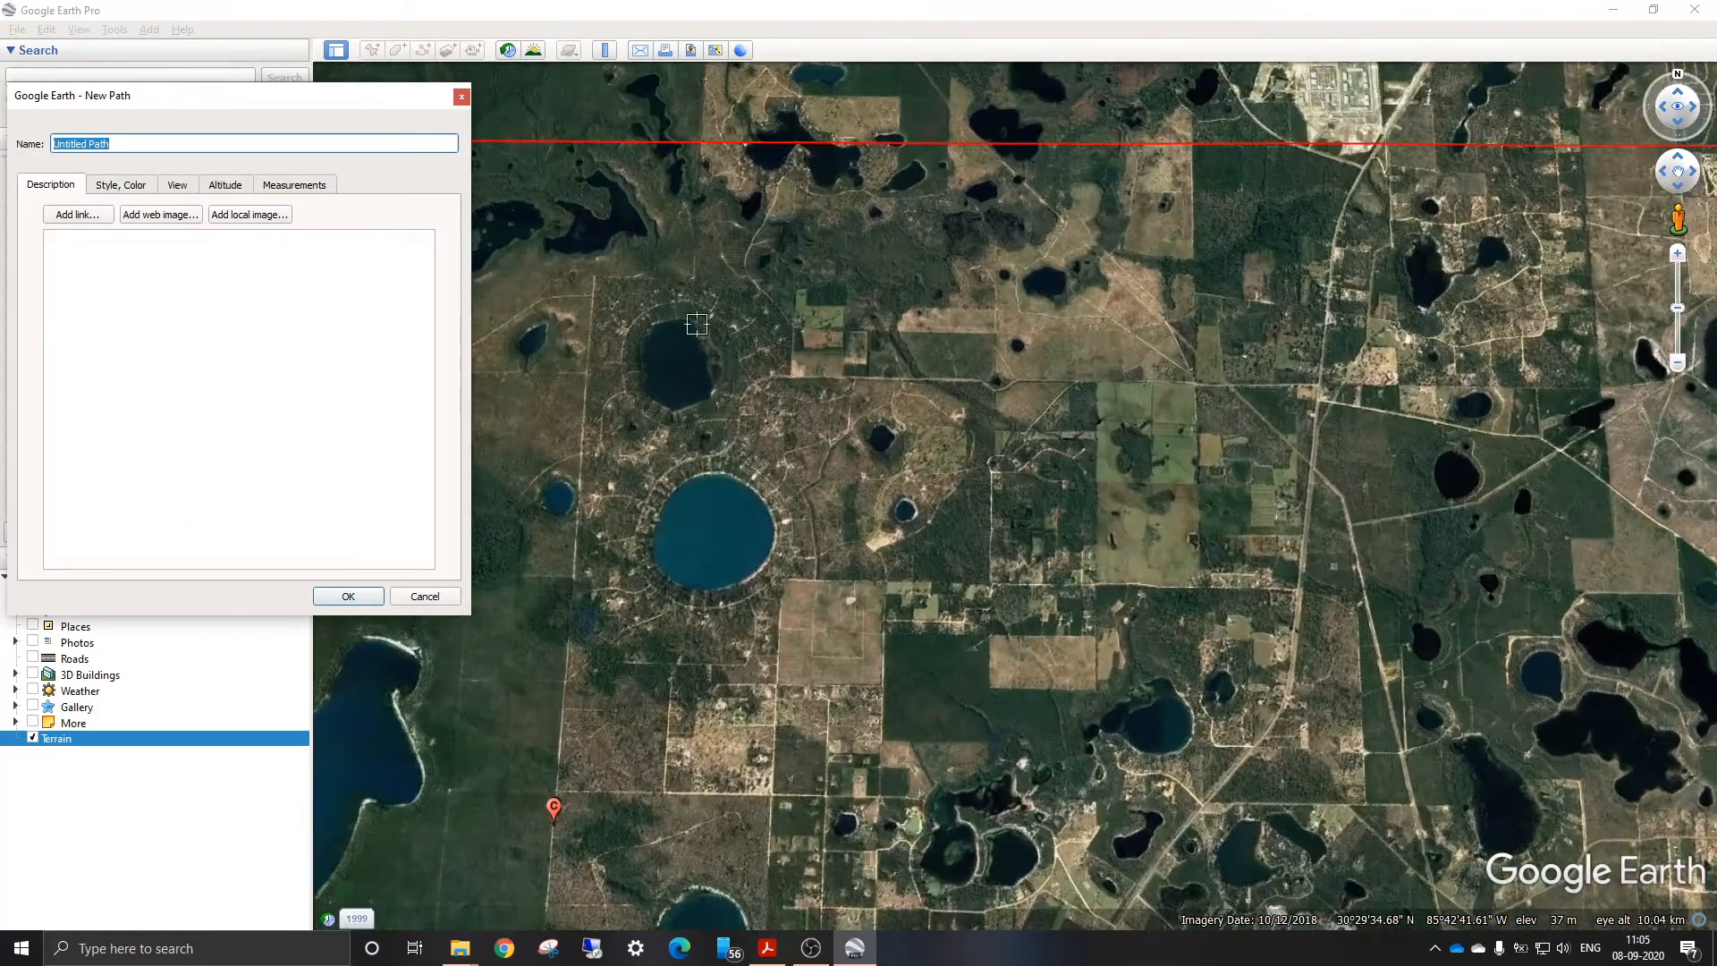
pyautogui.click(654, 273)
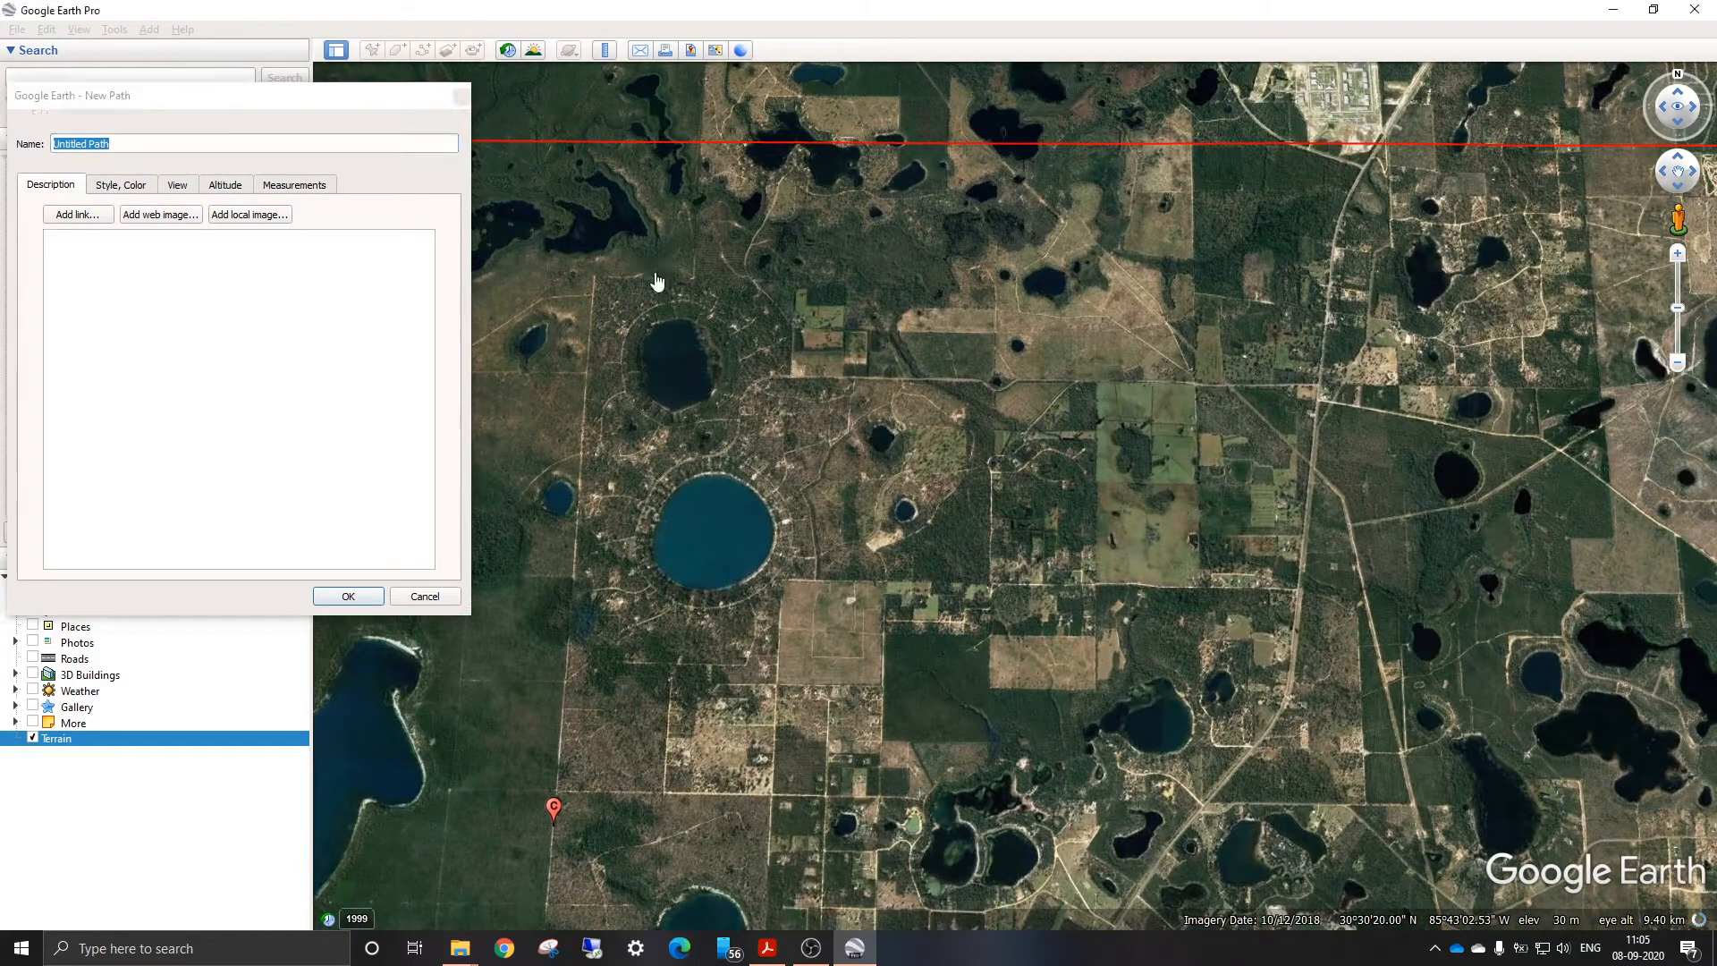
pyautogui.click(779, 743)
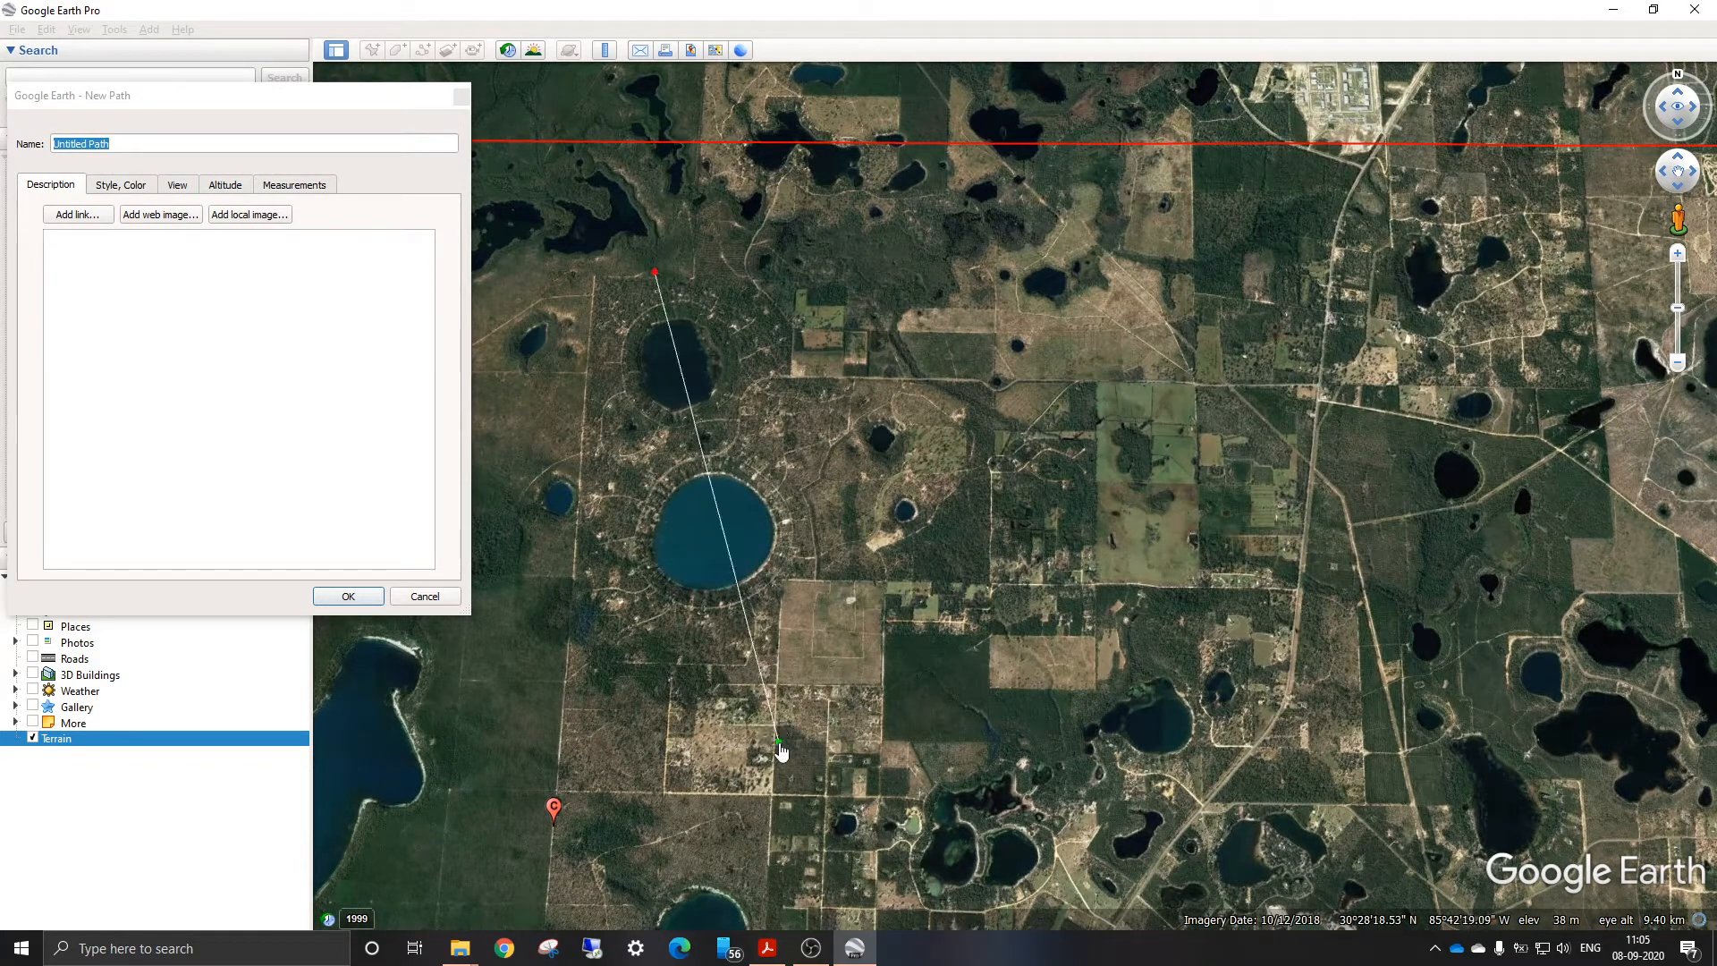
pyautogui.click(358, 596)
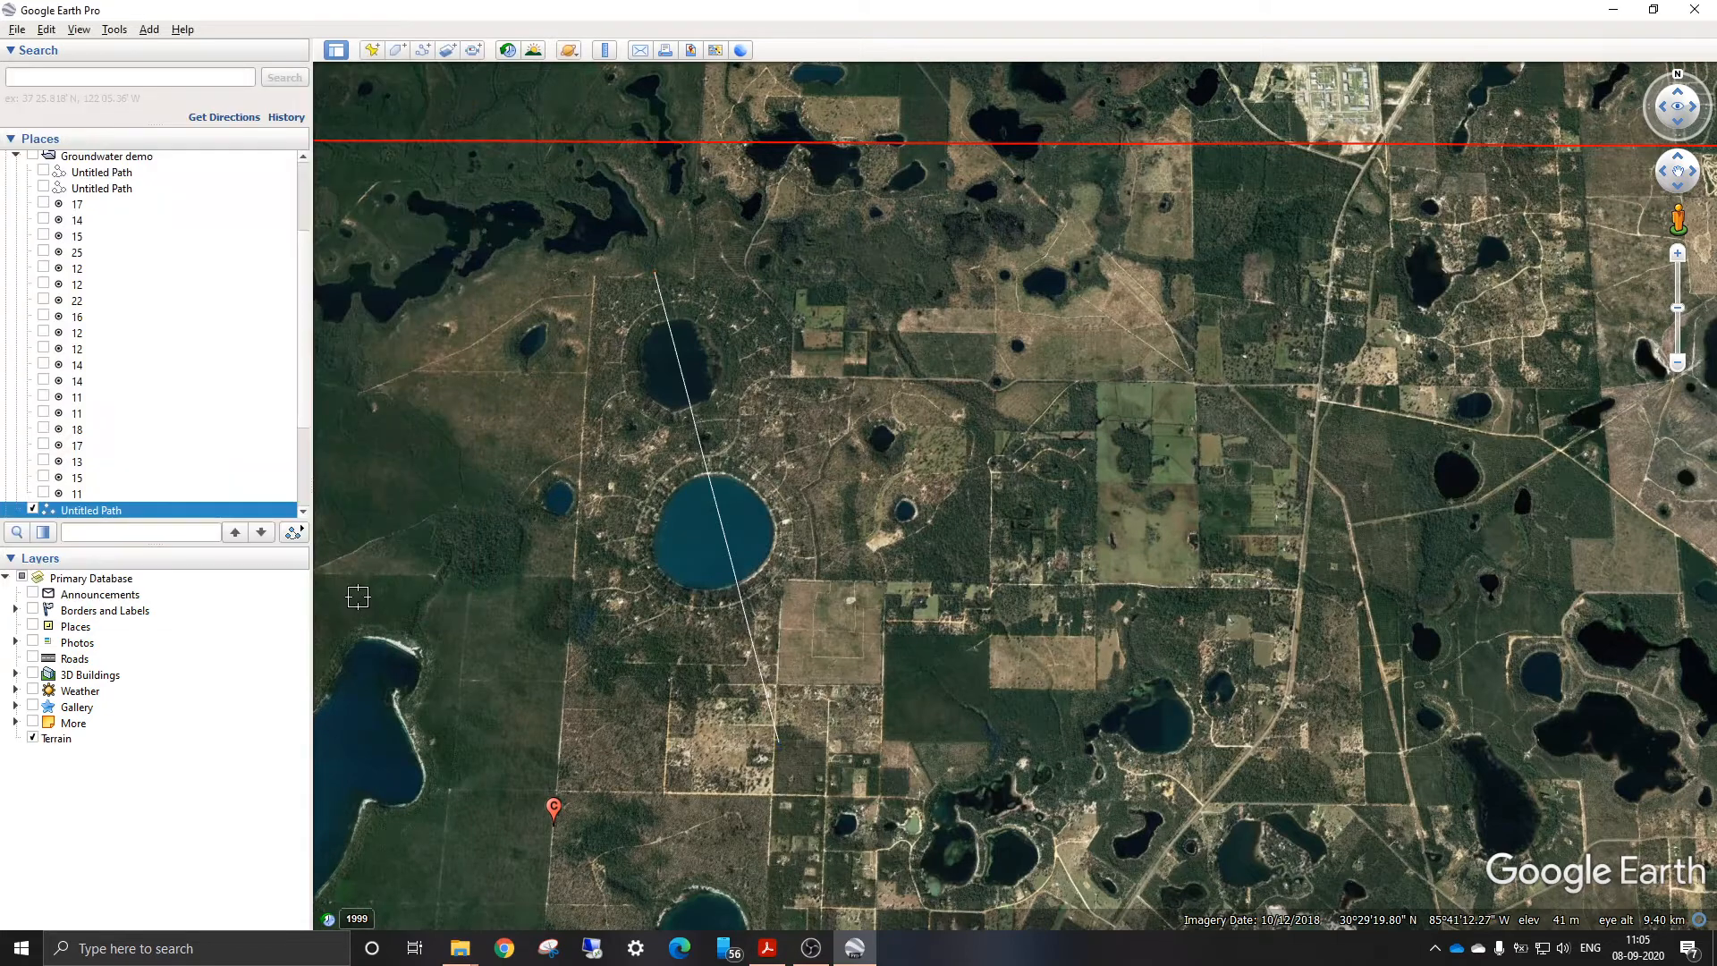
# Inspect the elevation profile of the new path to compare the two lake surfaces, and close the profile
pyautogui.rightClick(89, 512)
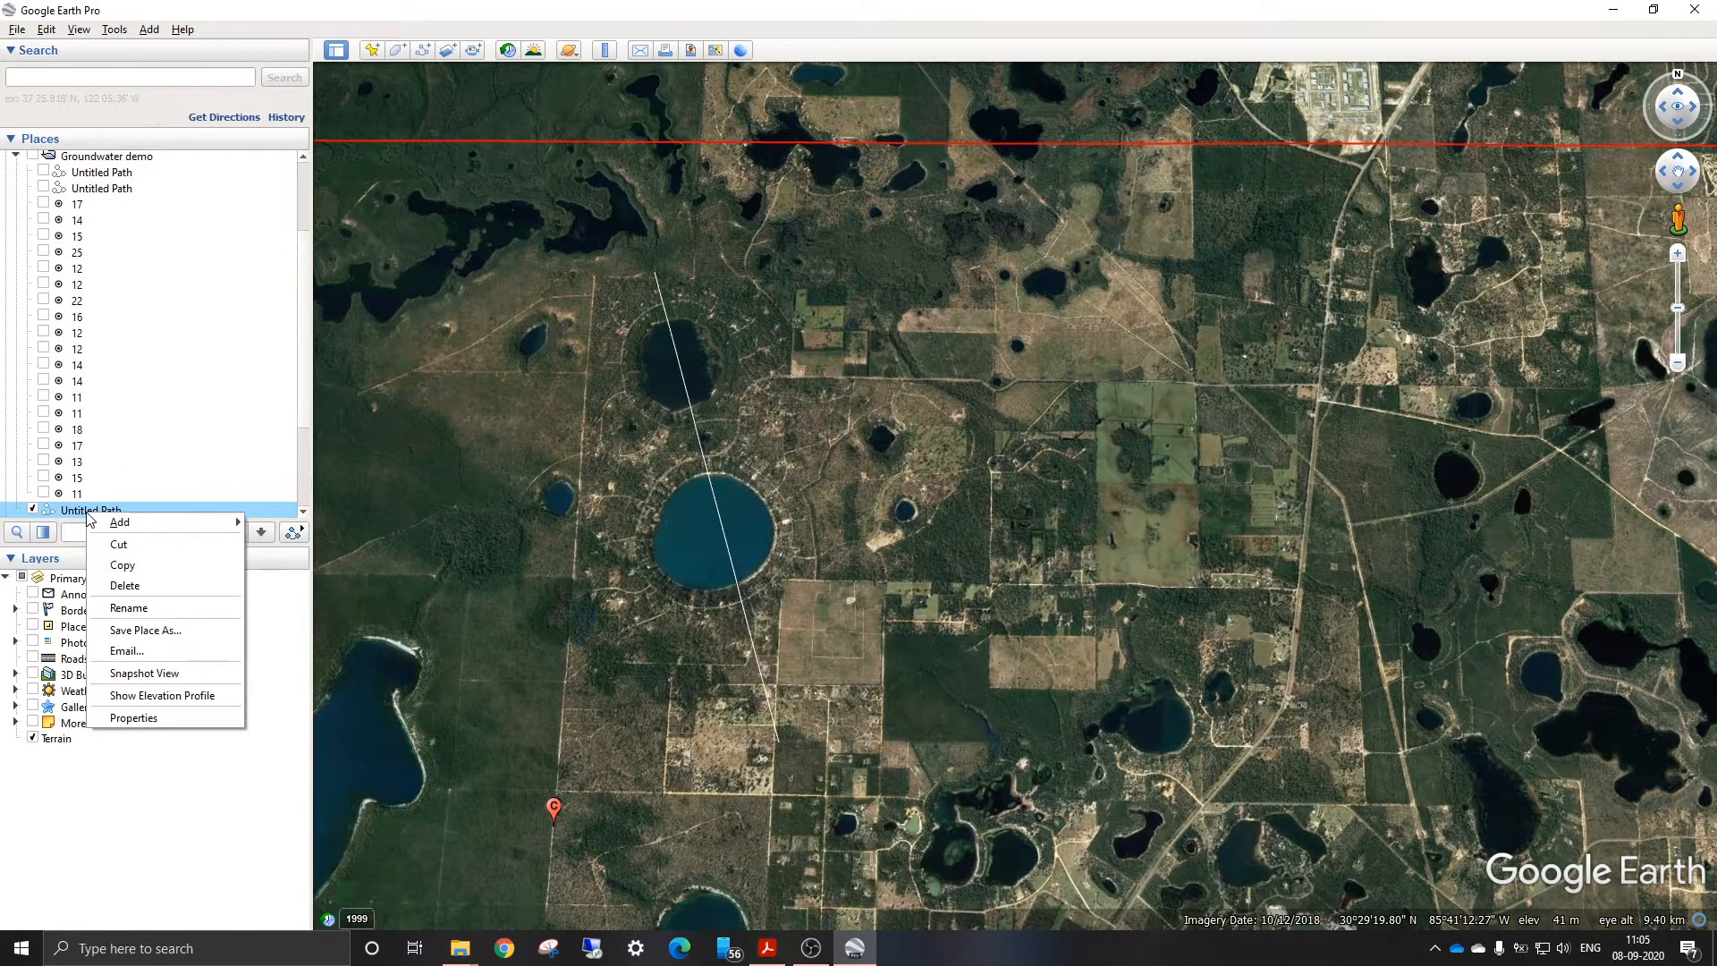
pyautogui.click(164, 696)
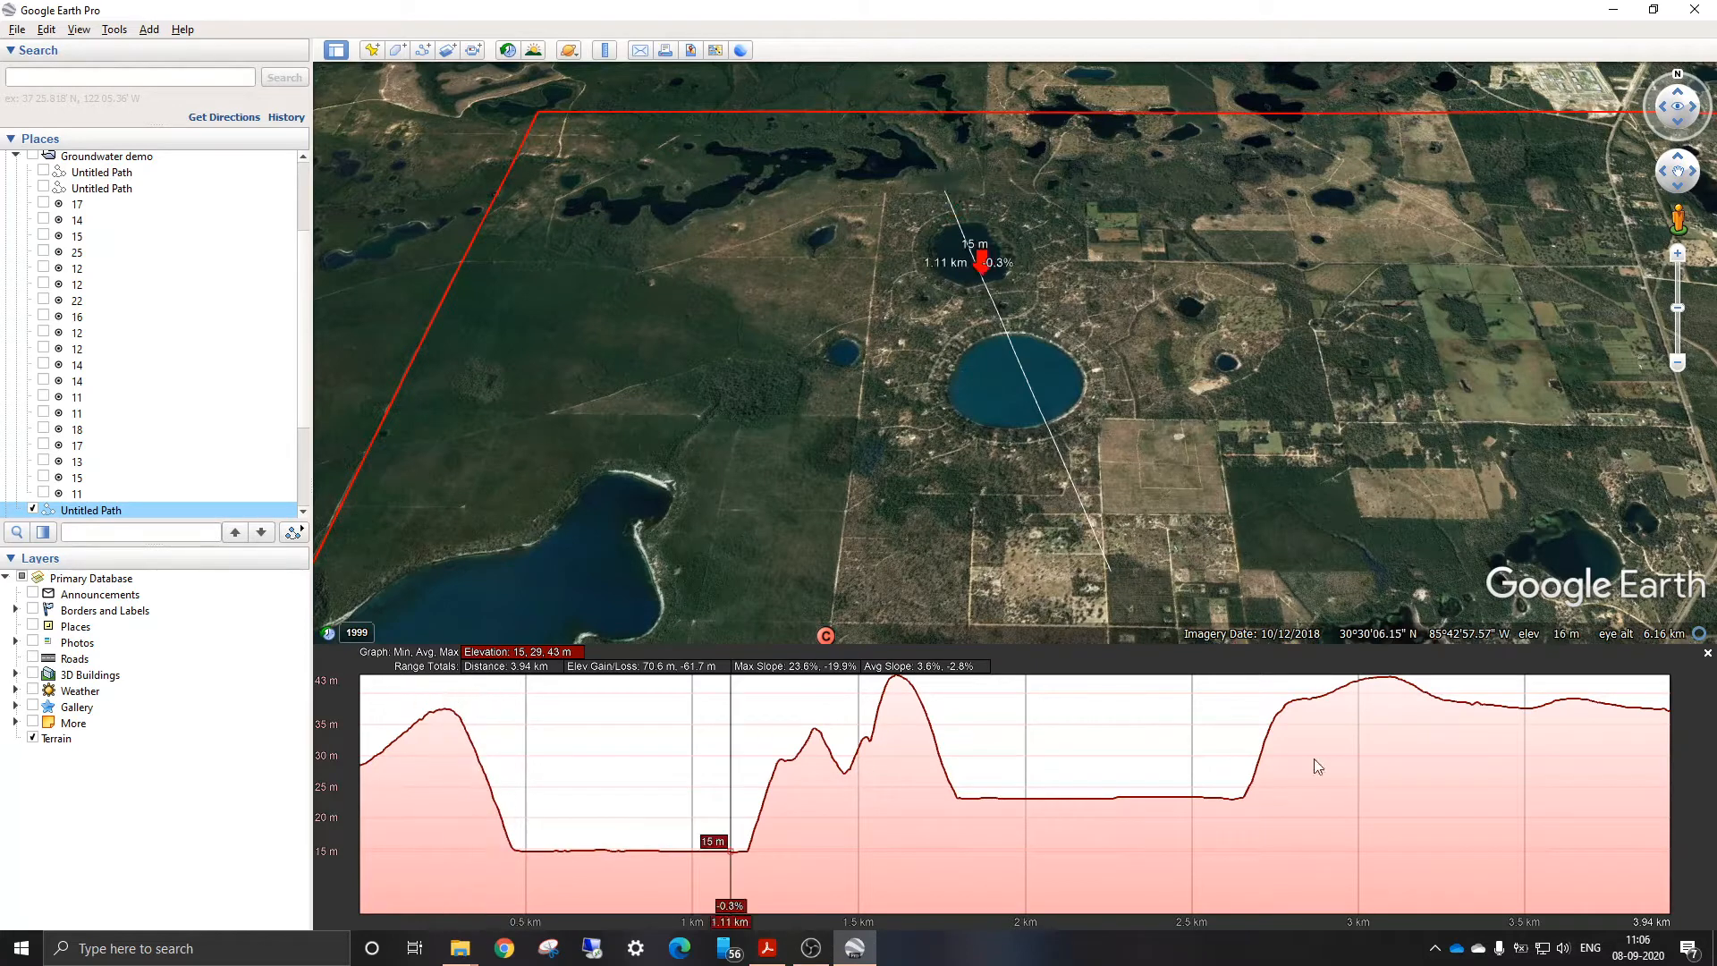
pyautogui.click(1706, 653)
pyautogui.scroll(-5, 567, 532)
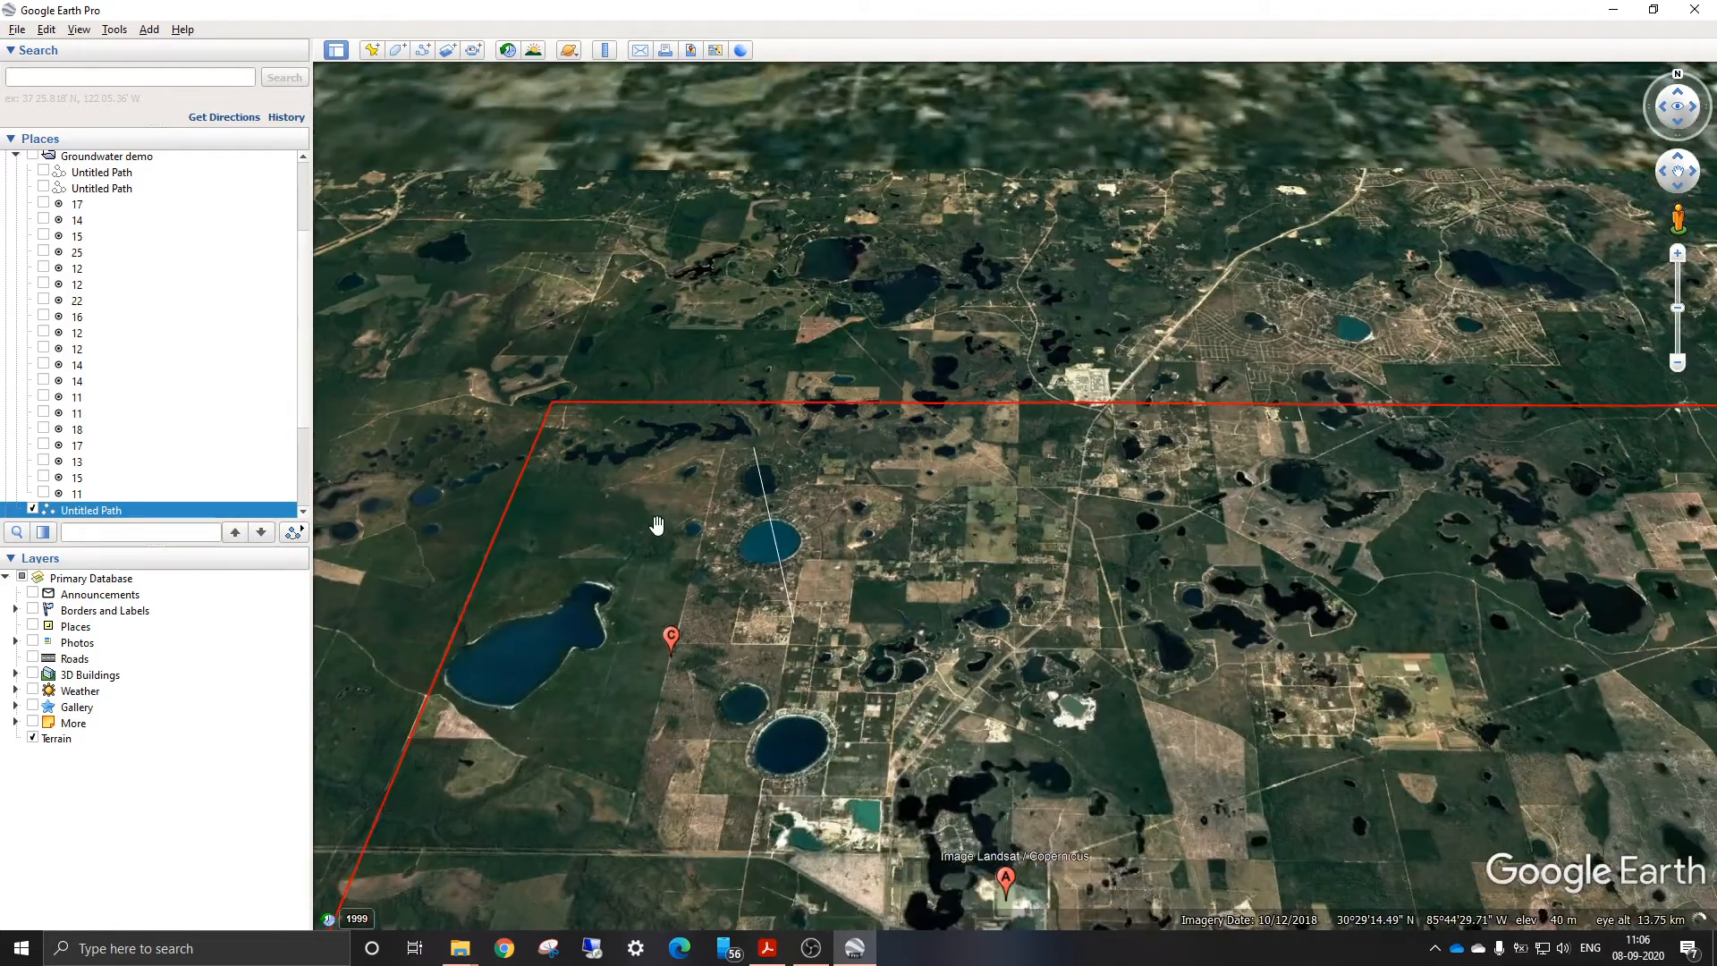
# Show the first saved path in the Groundwater demo folder and hide the newly drawn path
pyautogui.scroll(3, 43, 315)
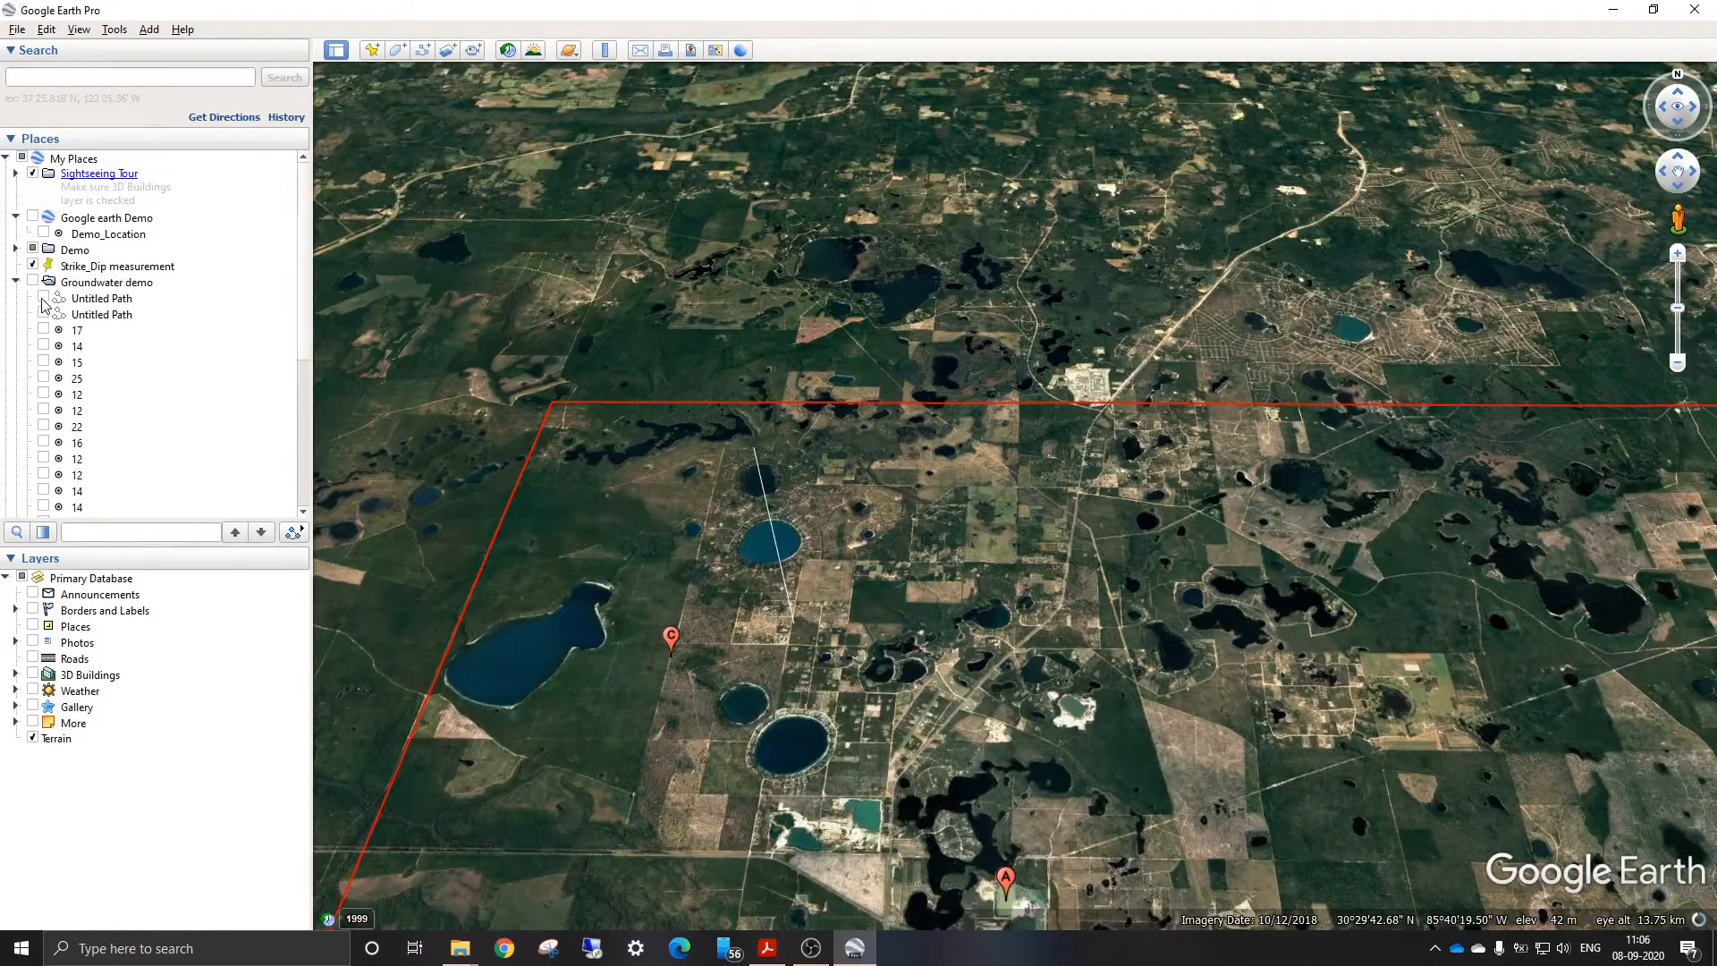
pyautogui.click(43, 299)
pyautogui.scroll(-6, 56, 439)
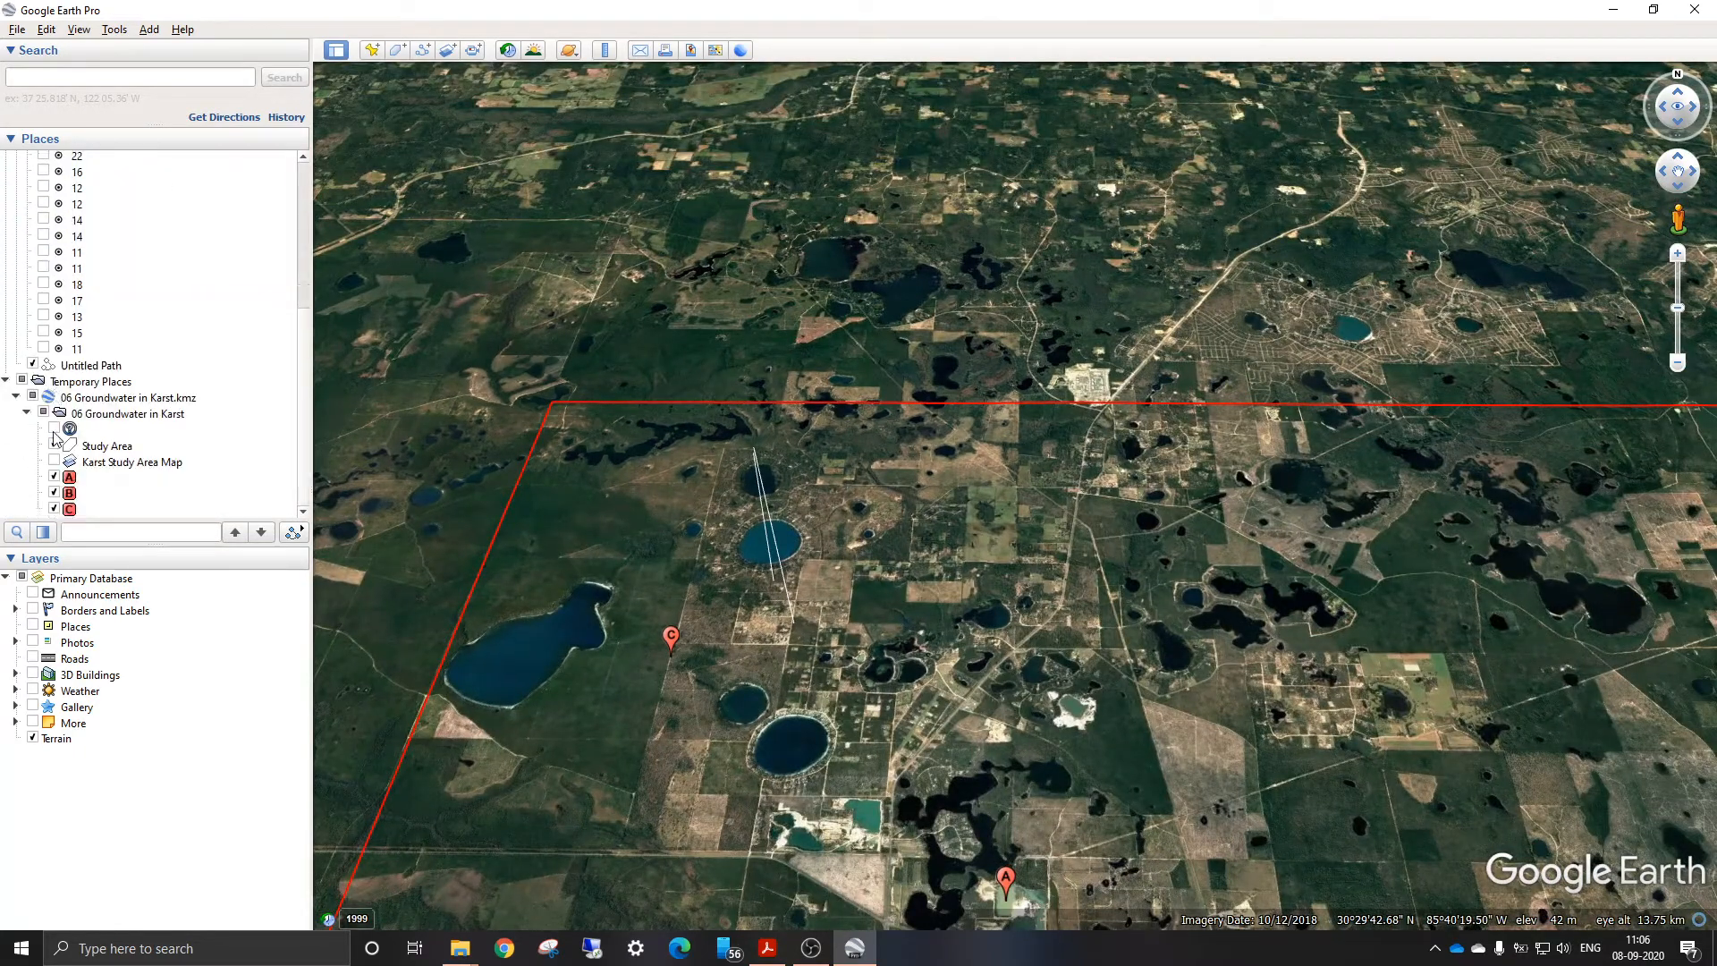
pyautogui.click(33, 364)
pyautogui.scroll(6, 82, 328)
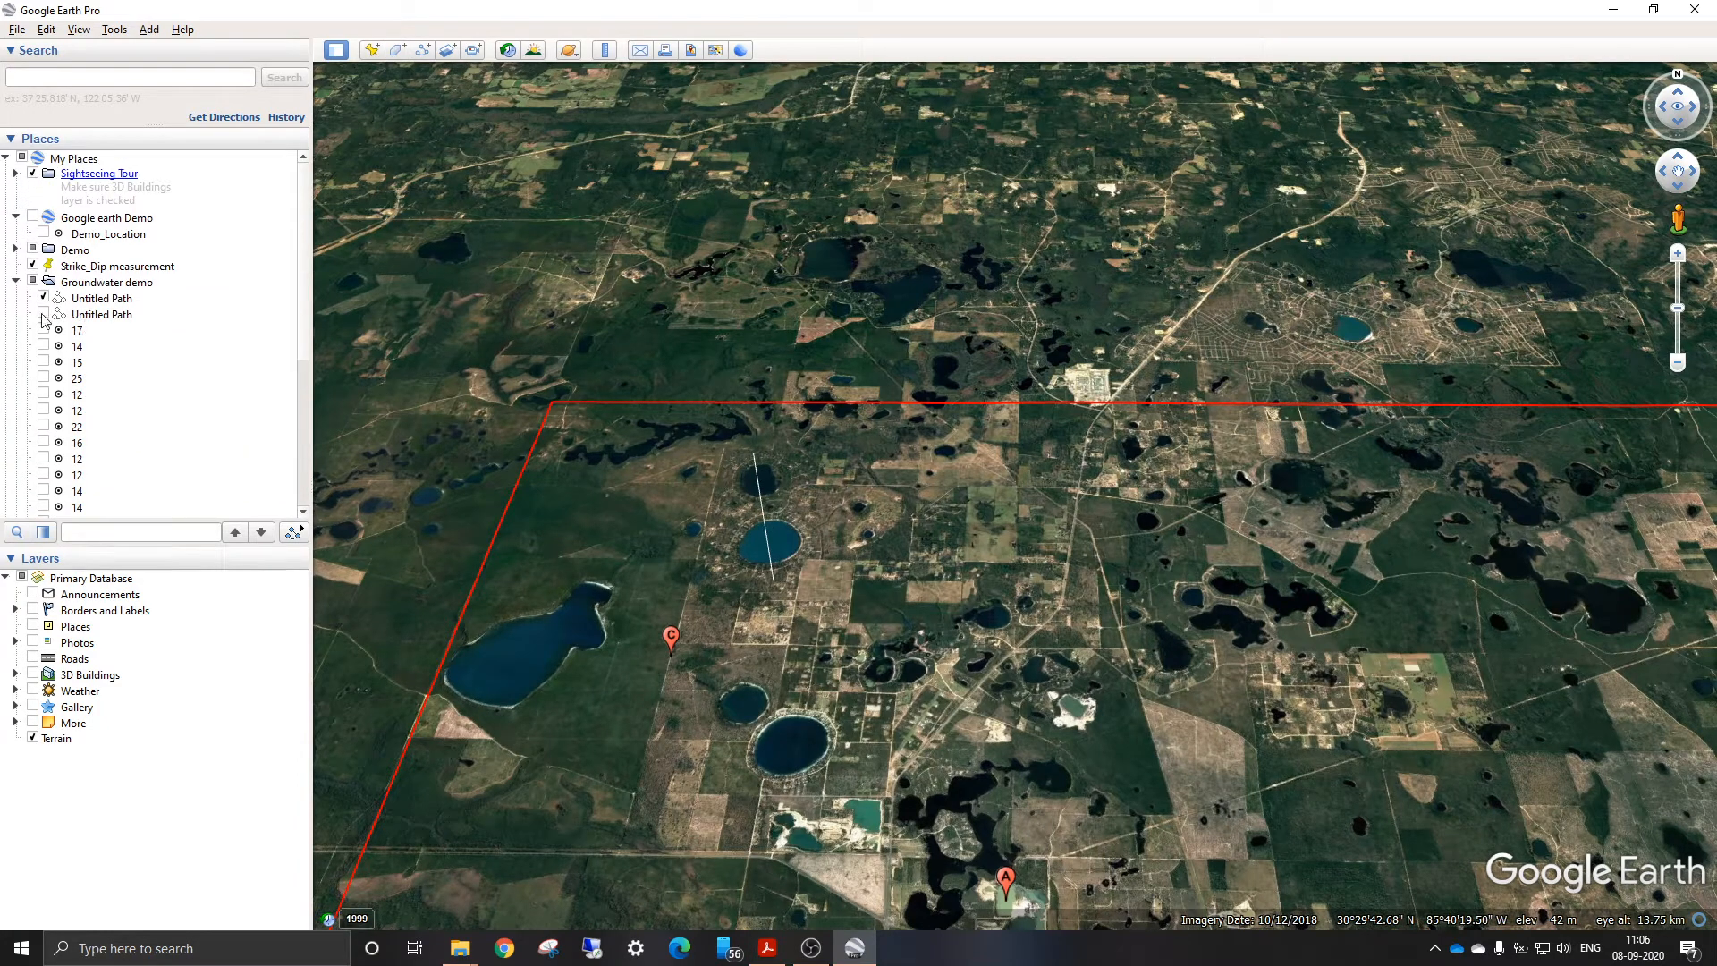
# Show the second saved path in the Groundwater demo folder, inspect its elevation profile across the lakes, and close the profile
pyautogui.doubleClick(43, 316)
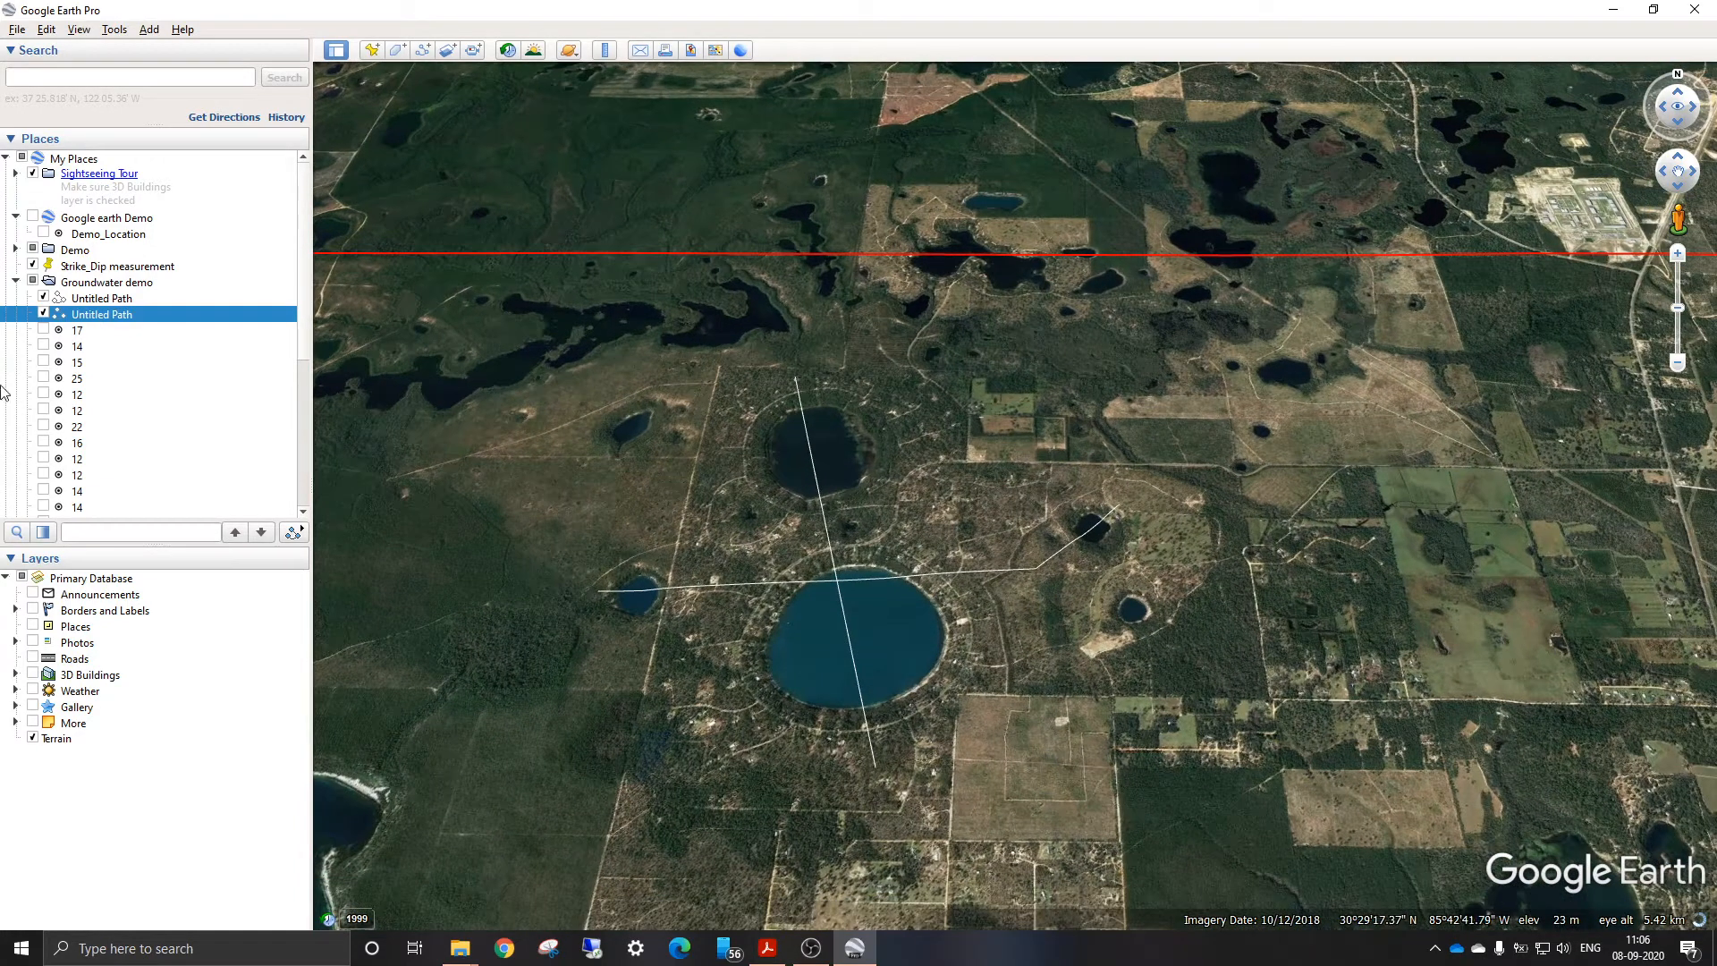
pyautogui.rightClick(77, 315)
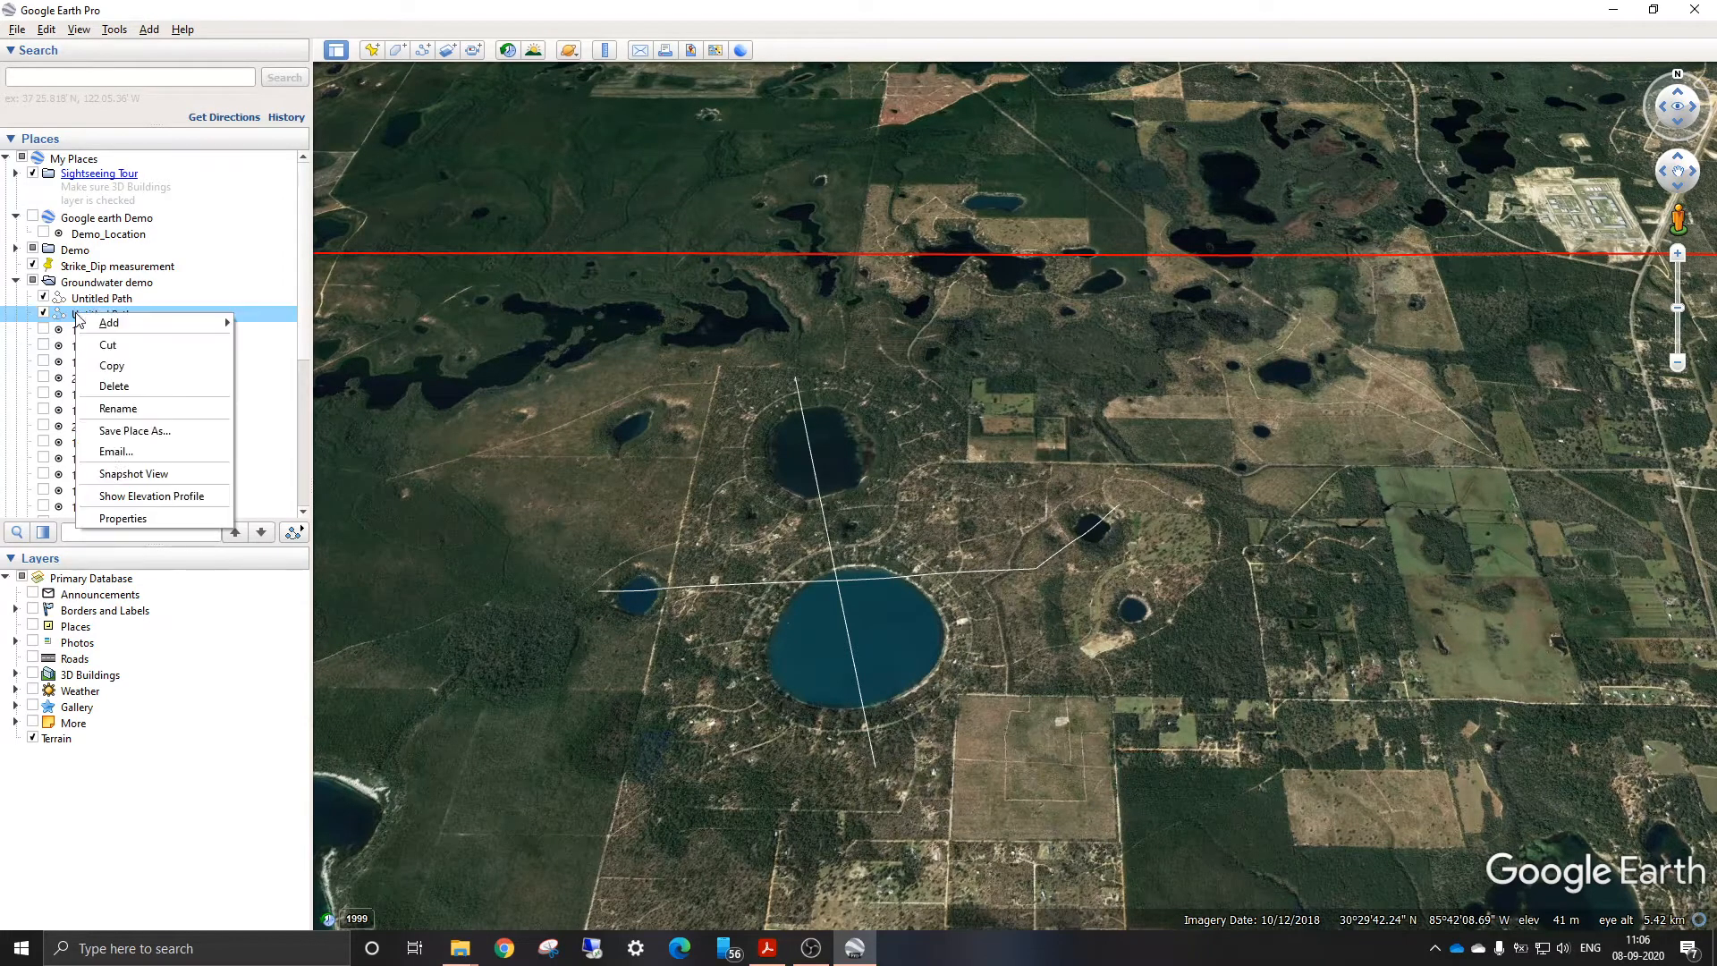
pyautogui.click(124, 500)
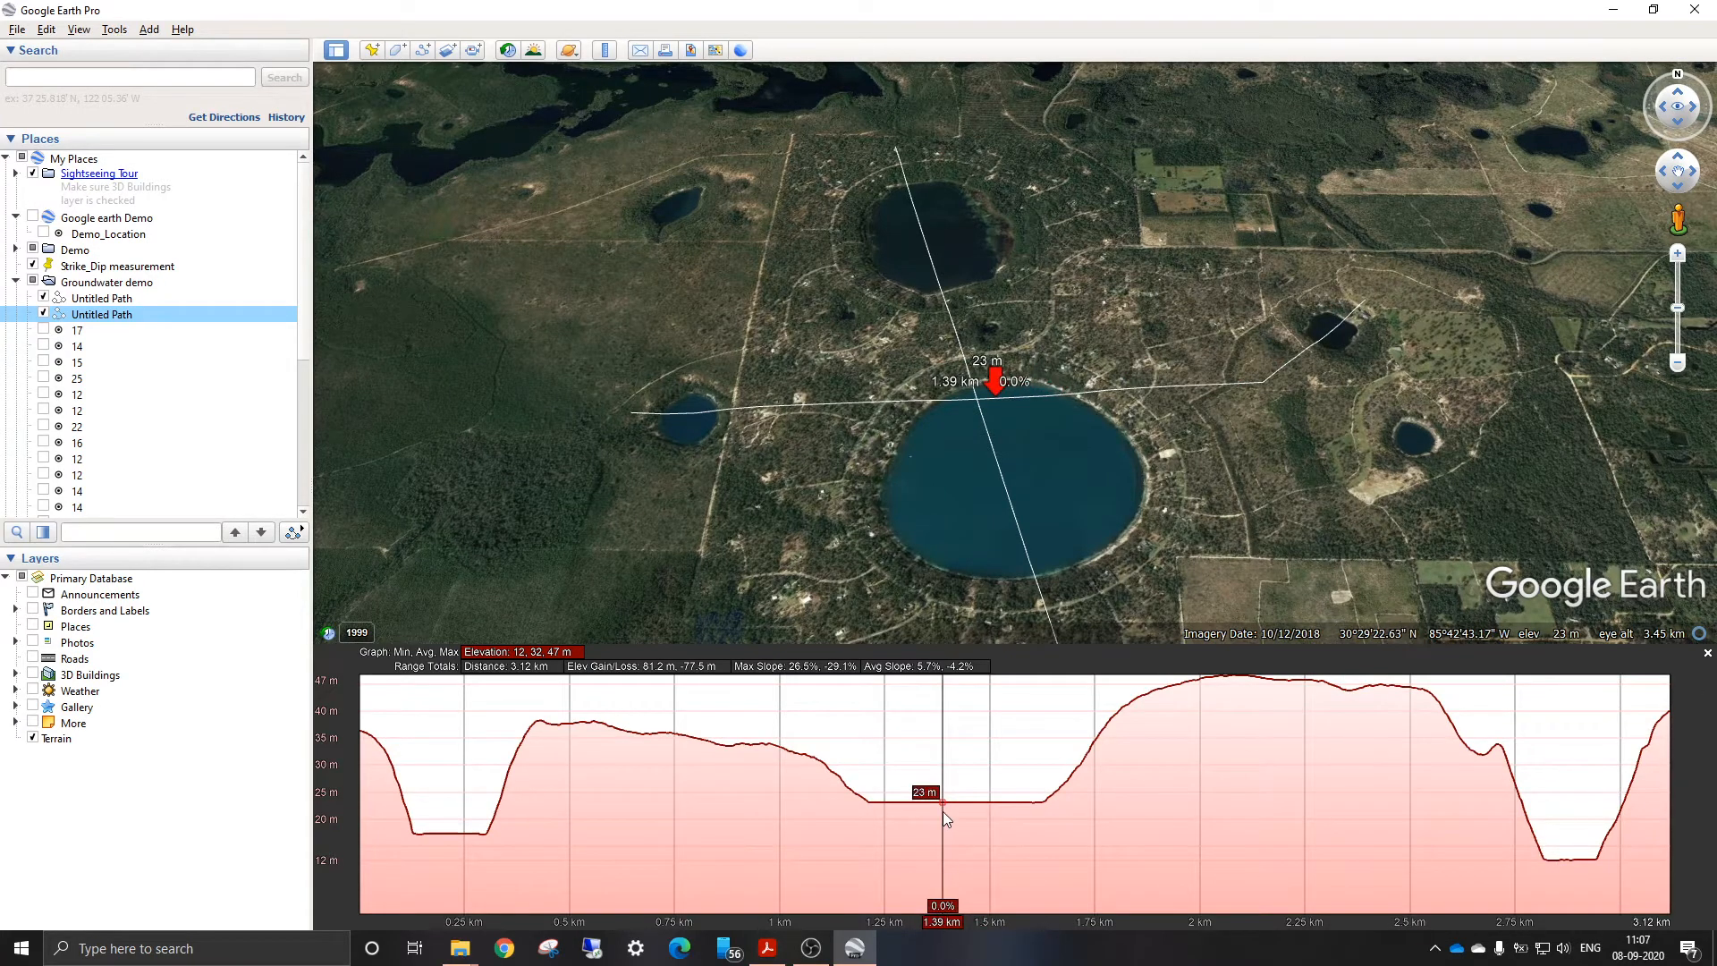
pyautogui.click(1707, 654)
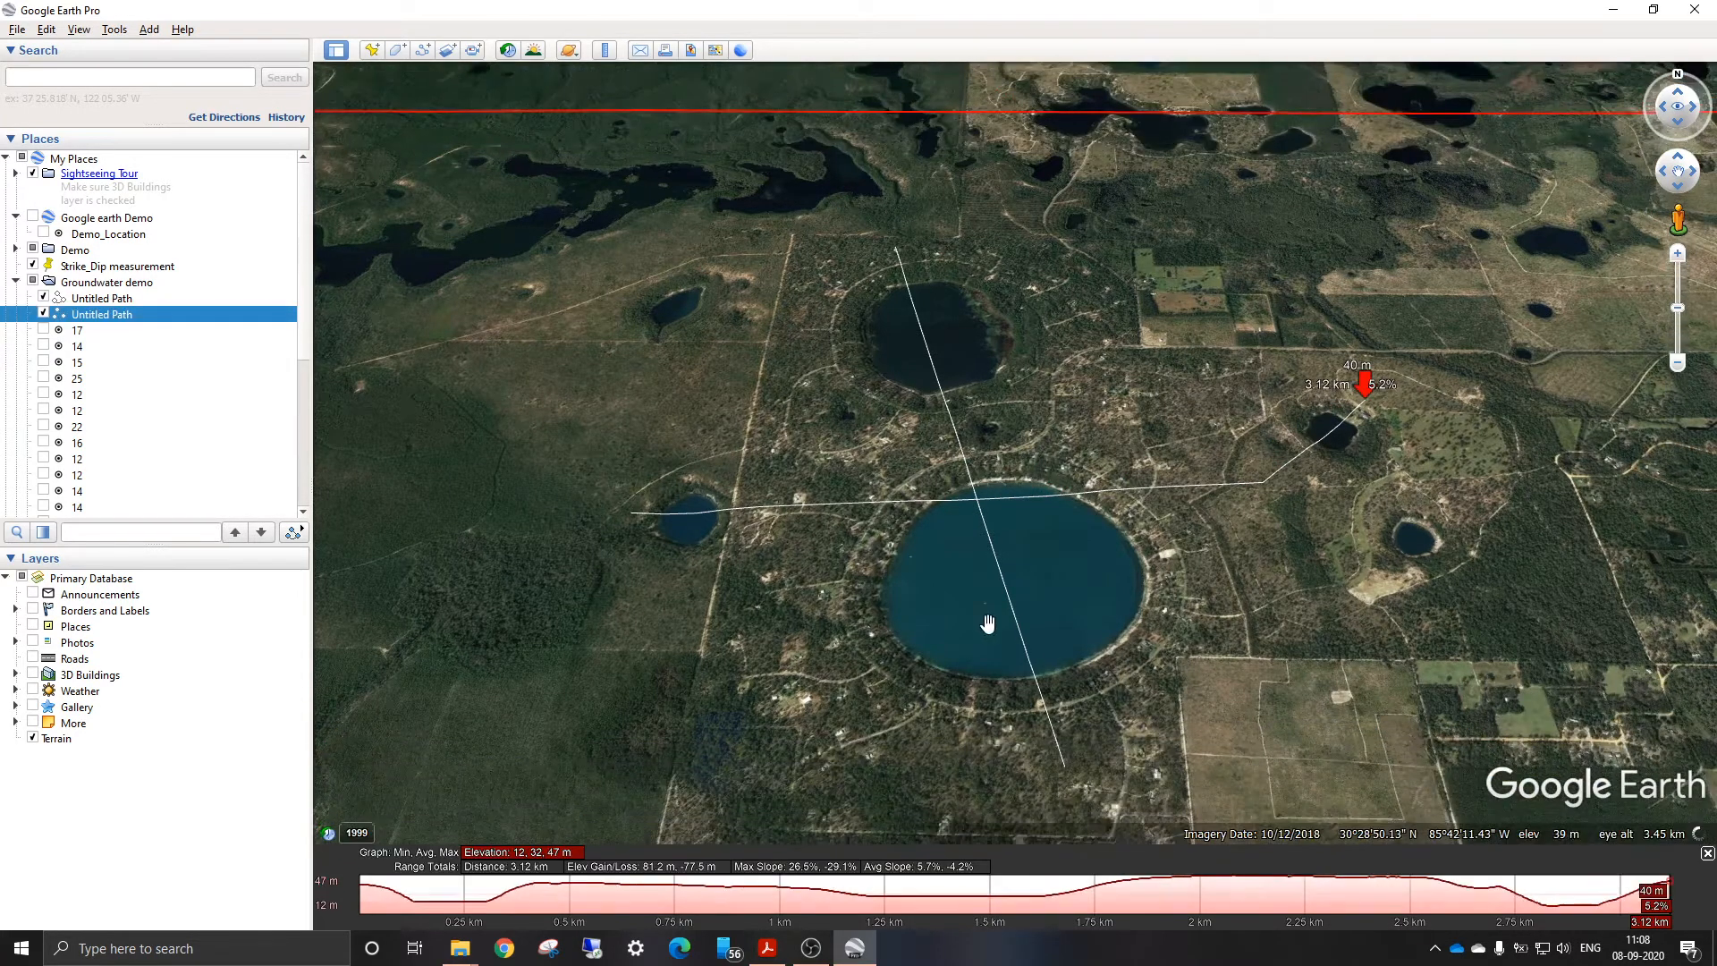
# Add a placemark with the placemark_circle icon on the large lake west of placemark C
pyautogui.scroll(-3, 882, 549)
pyautogui.scroll(-2, 881, 558)
pyautogui.scroll(-2, 791, 581)
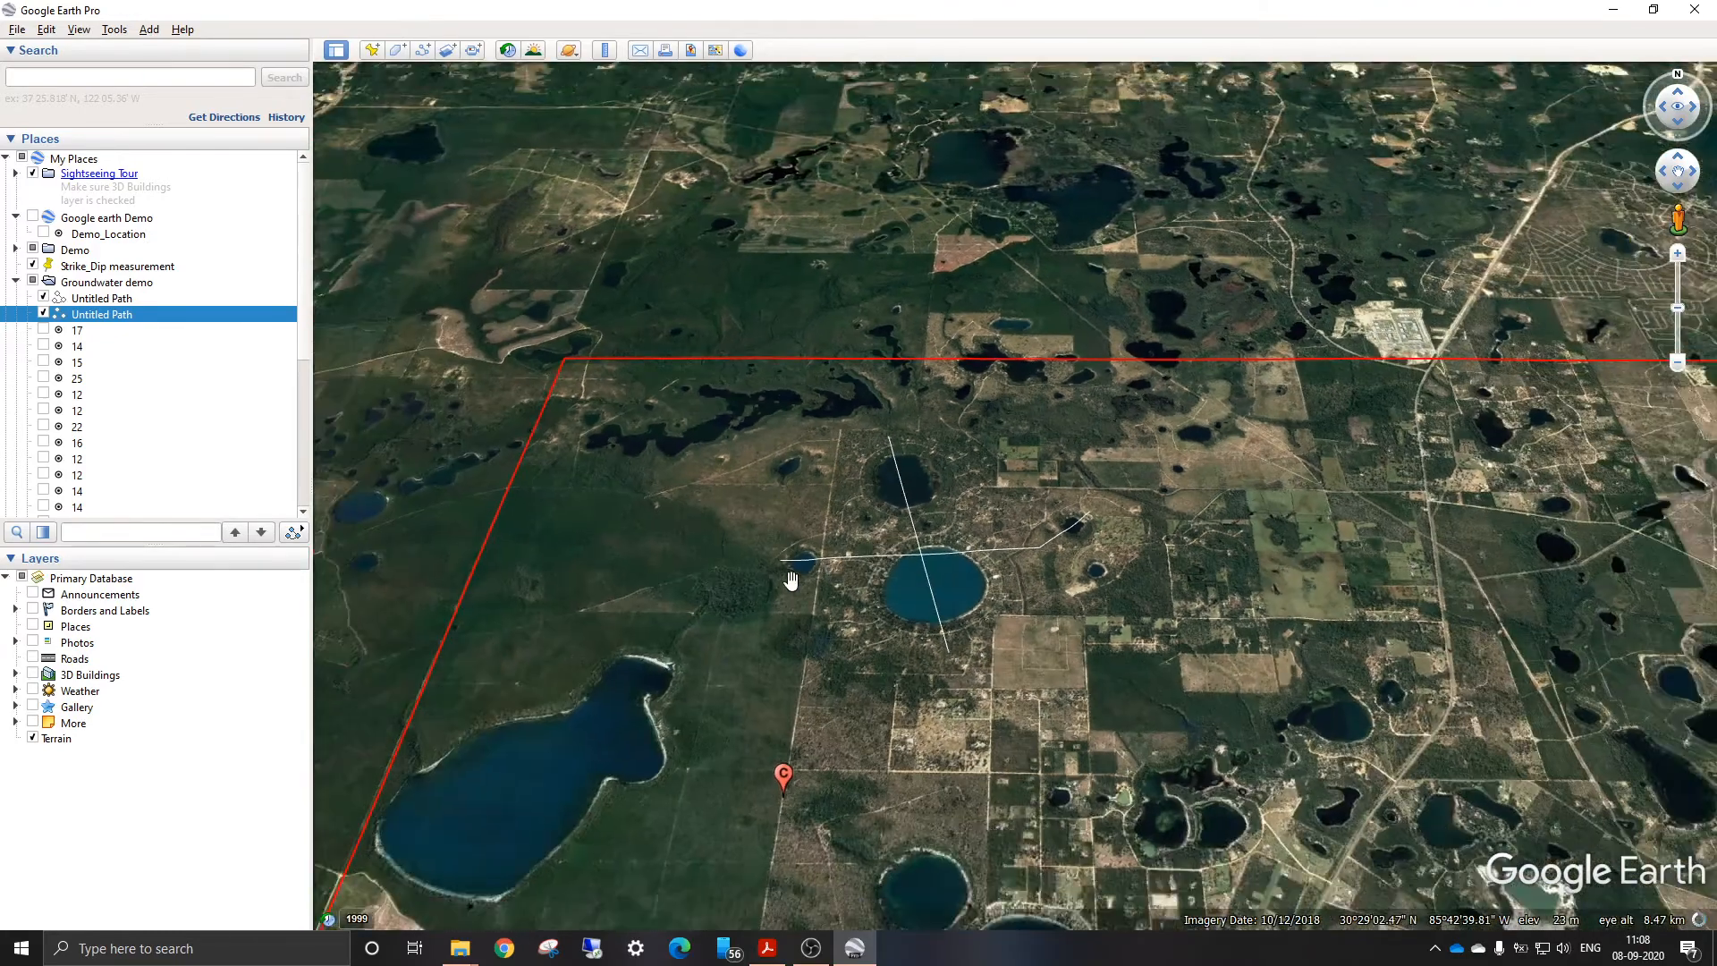
pyautogui.scroll(3, 813, 697)
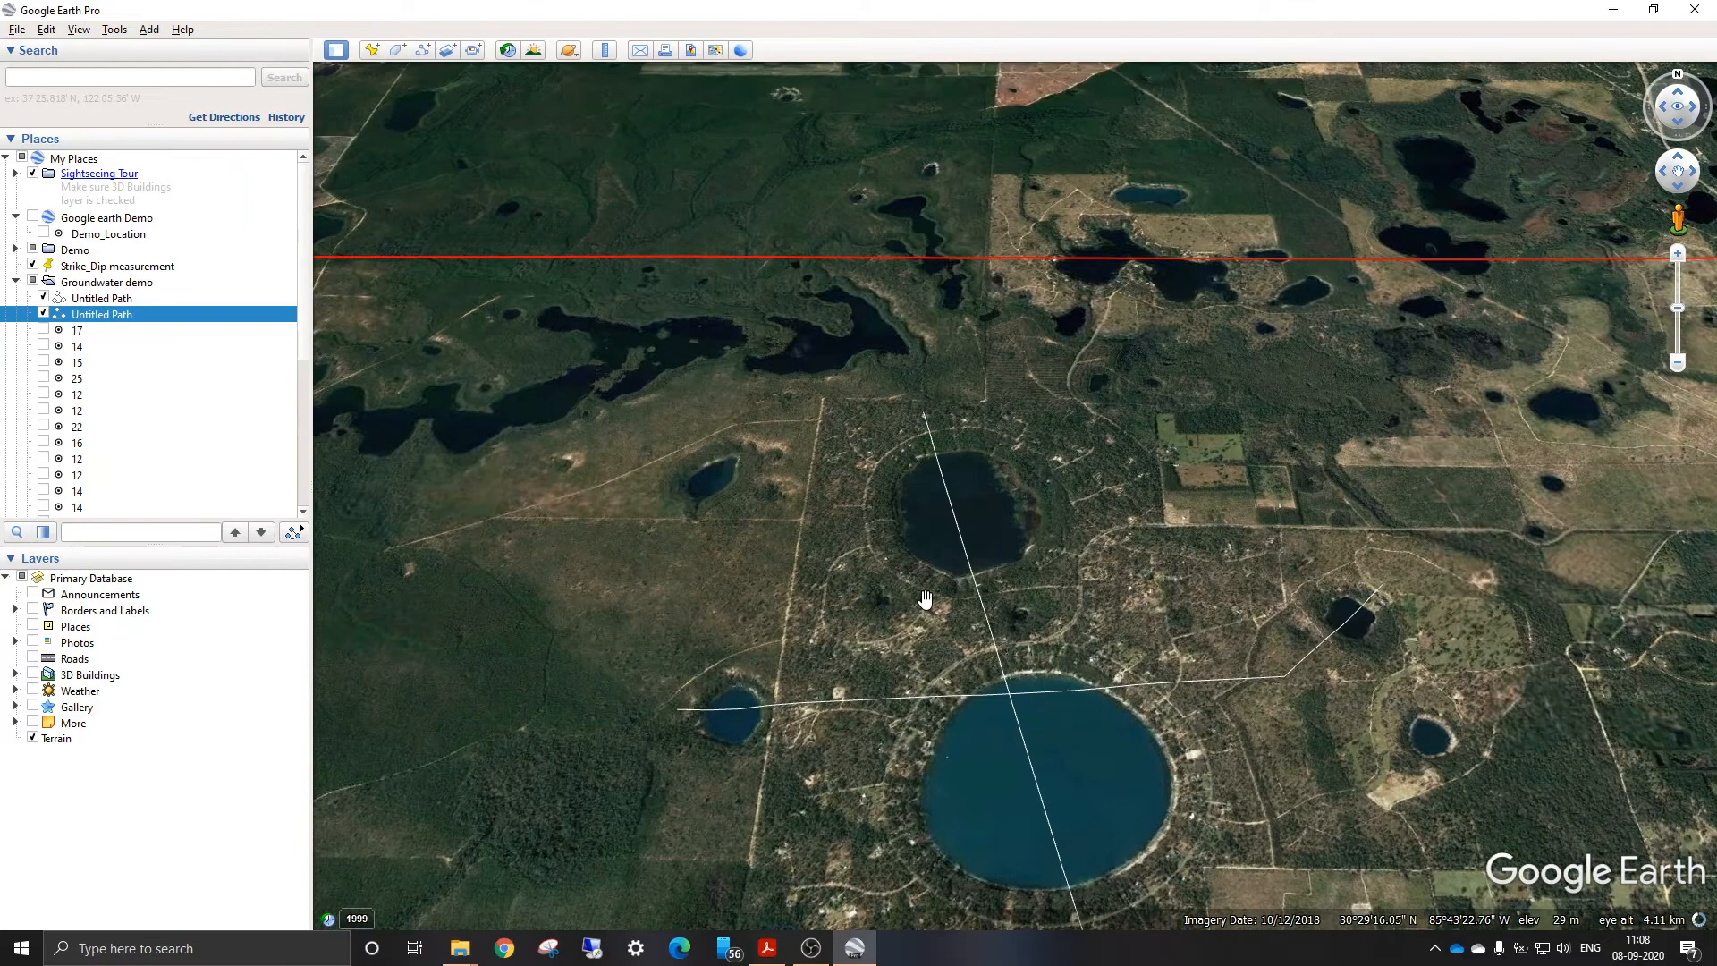
pyautogui.moveTo(925, 599); pyautogui.dragTo(886, 510)
pyautogui.scroll(-2, 838, 650)
pyautogui.scroll(-3, 886, 510)
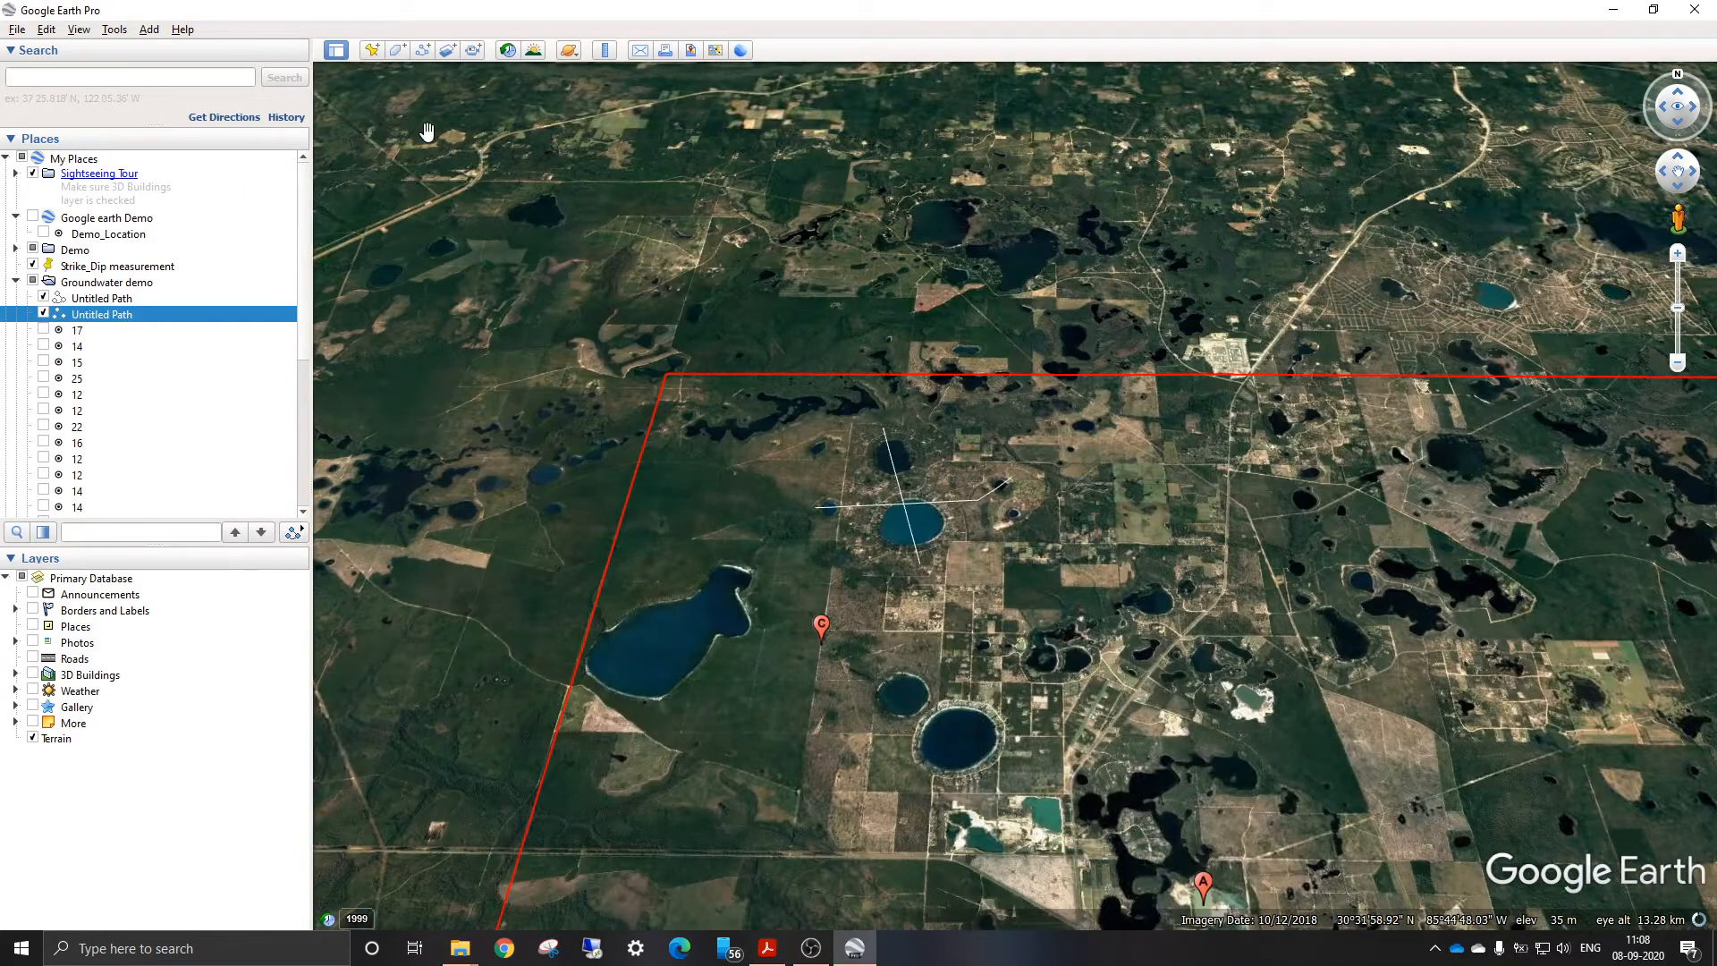
pyautogui.click(375, 54)
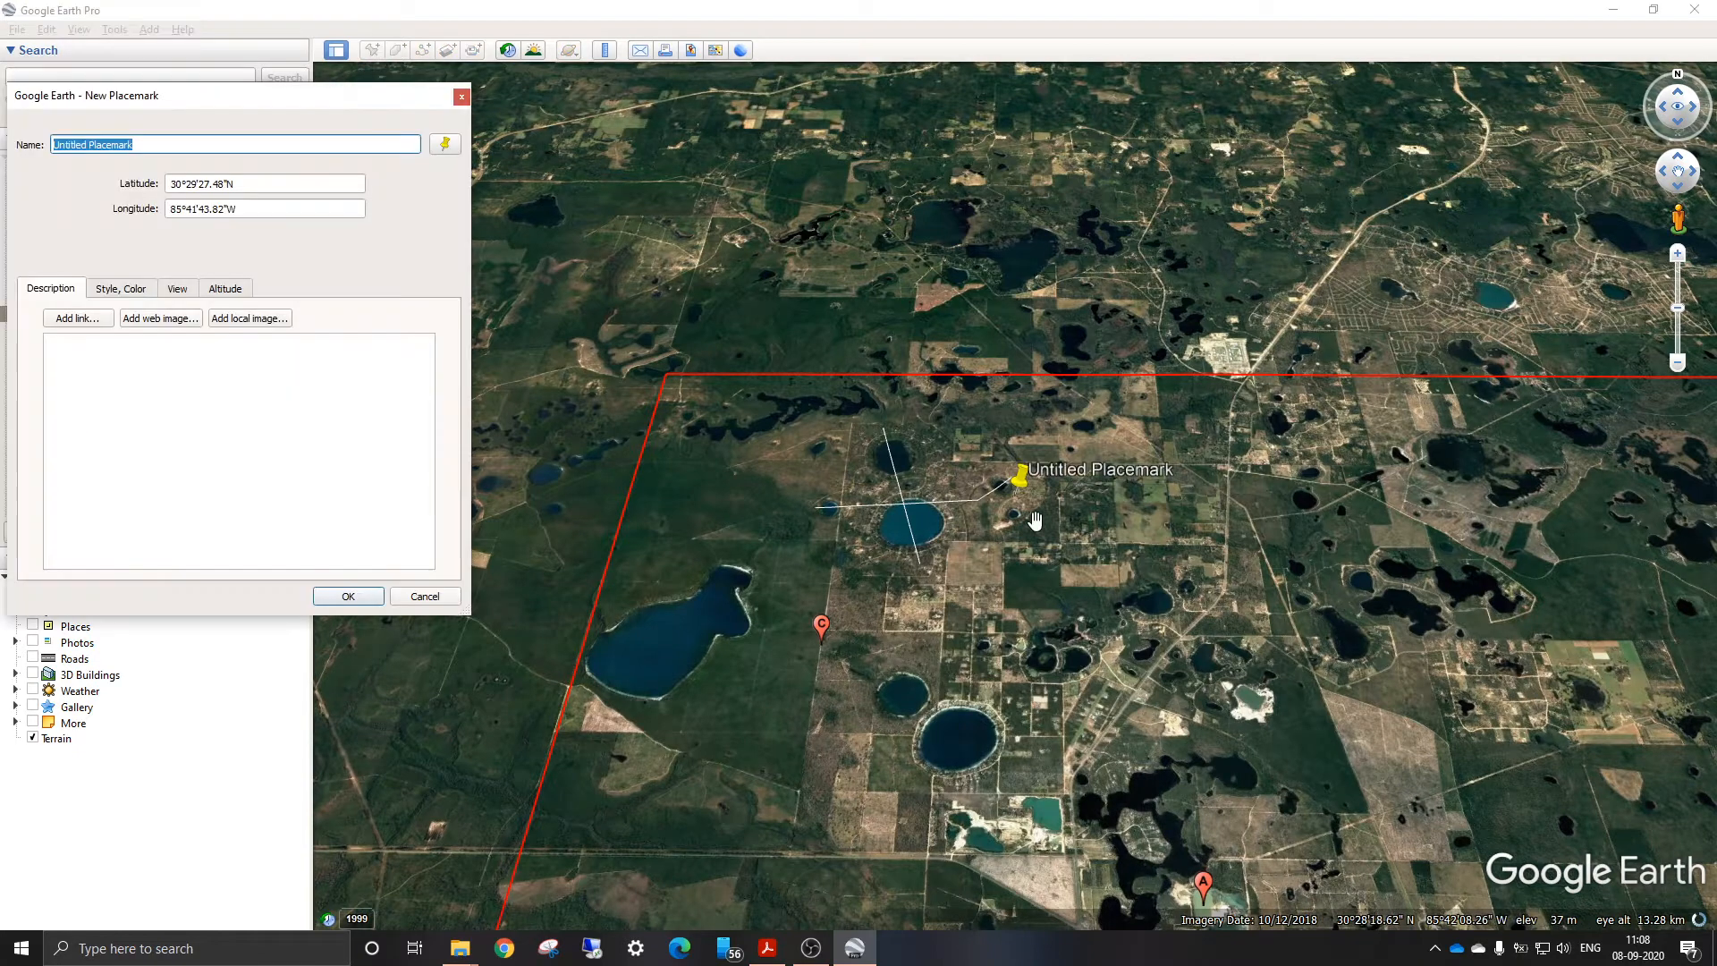
pyautogui.click(446, 146)
pyautogui.click(204, 344)
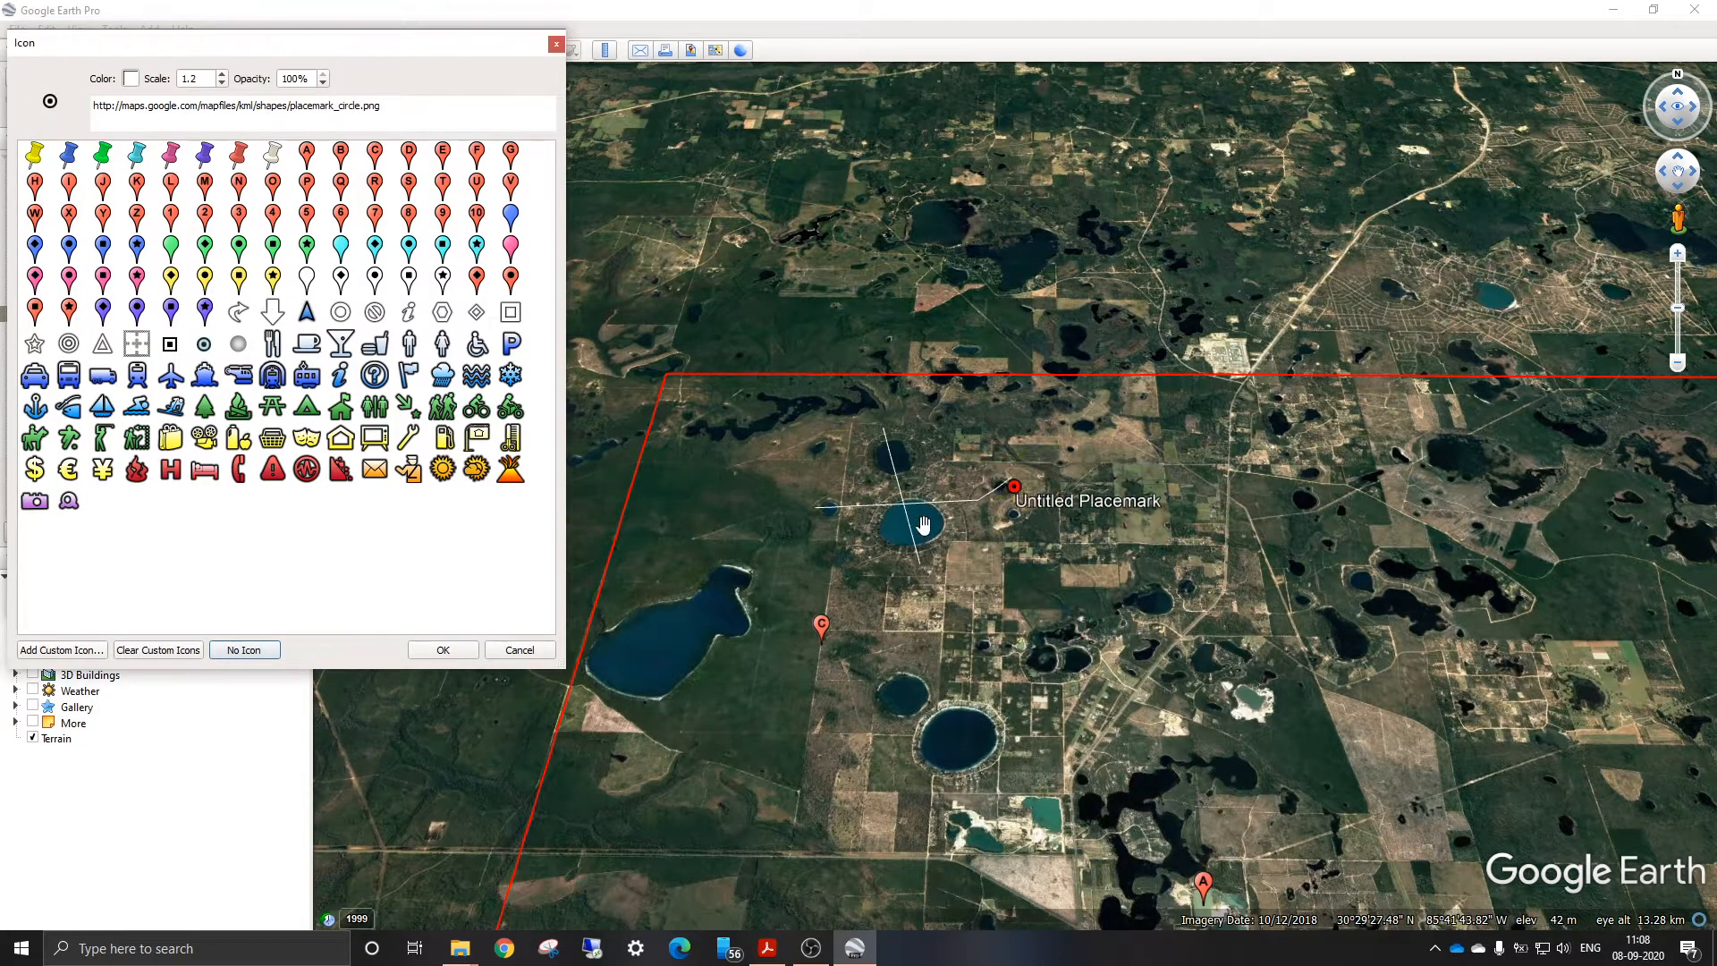
pyautogui.moveTo(1020, 482); pyautogui.dragTo(678, 653)
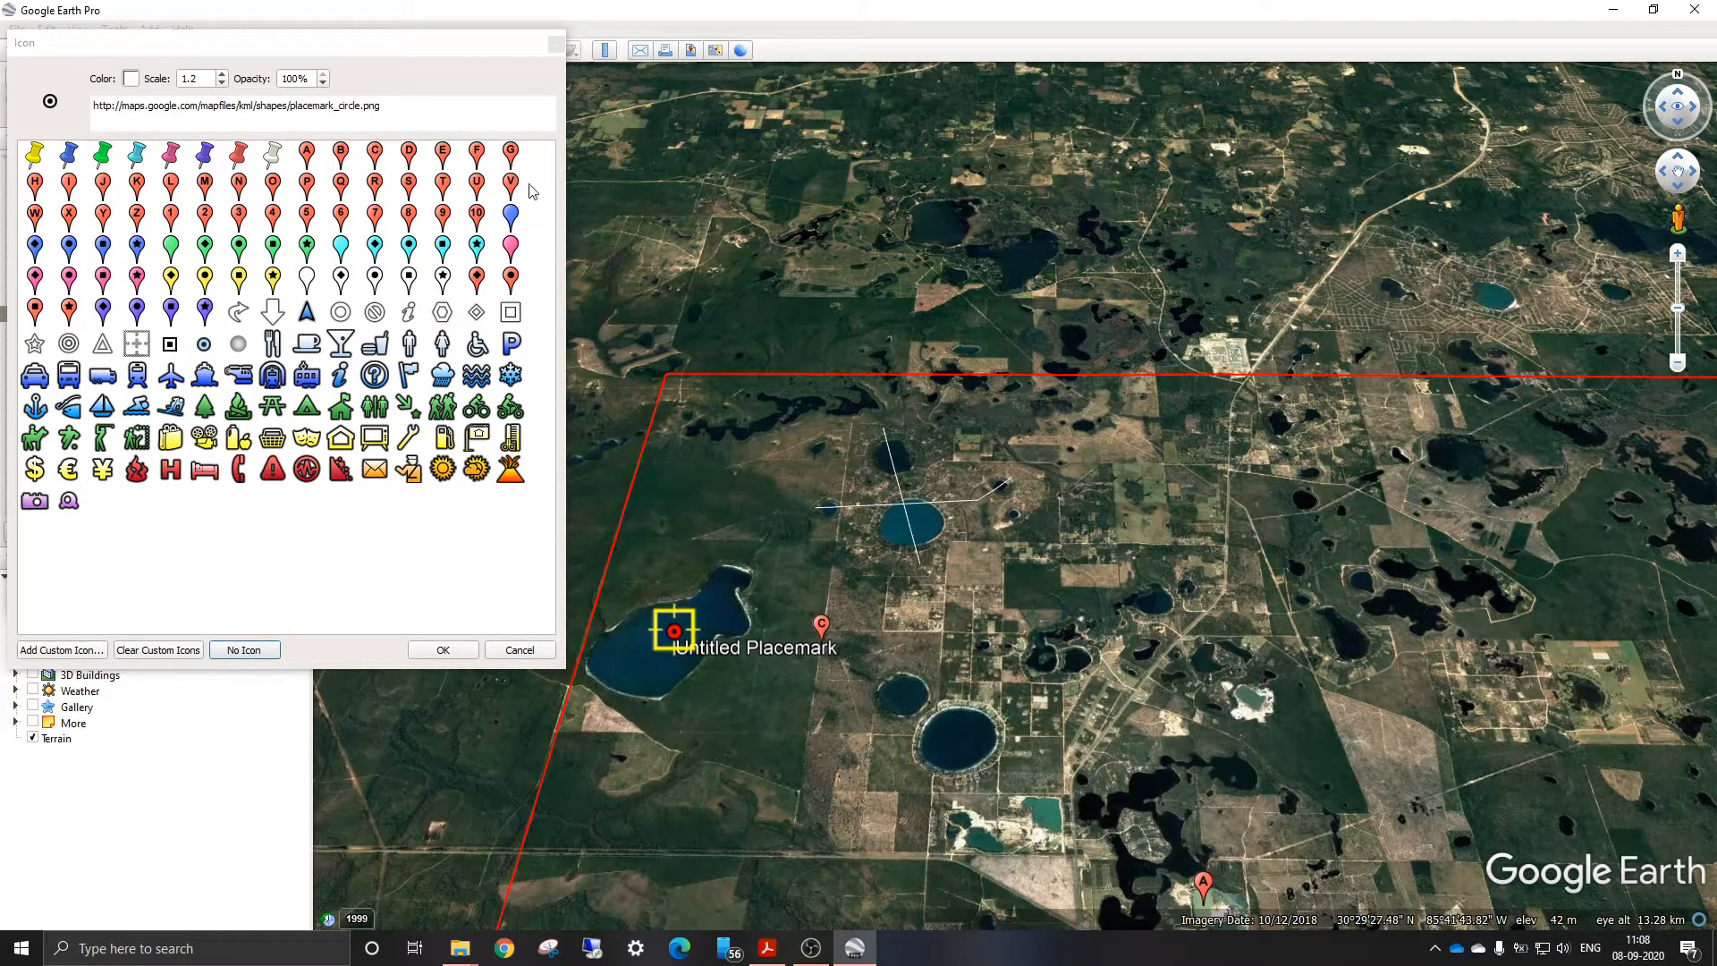
pyautogui.click(438, 650)
# Name the new lake placemark 18 and save it
pyautogui.scroll(5, 680, 644)
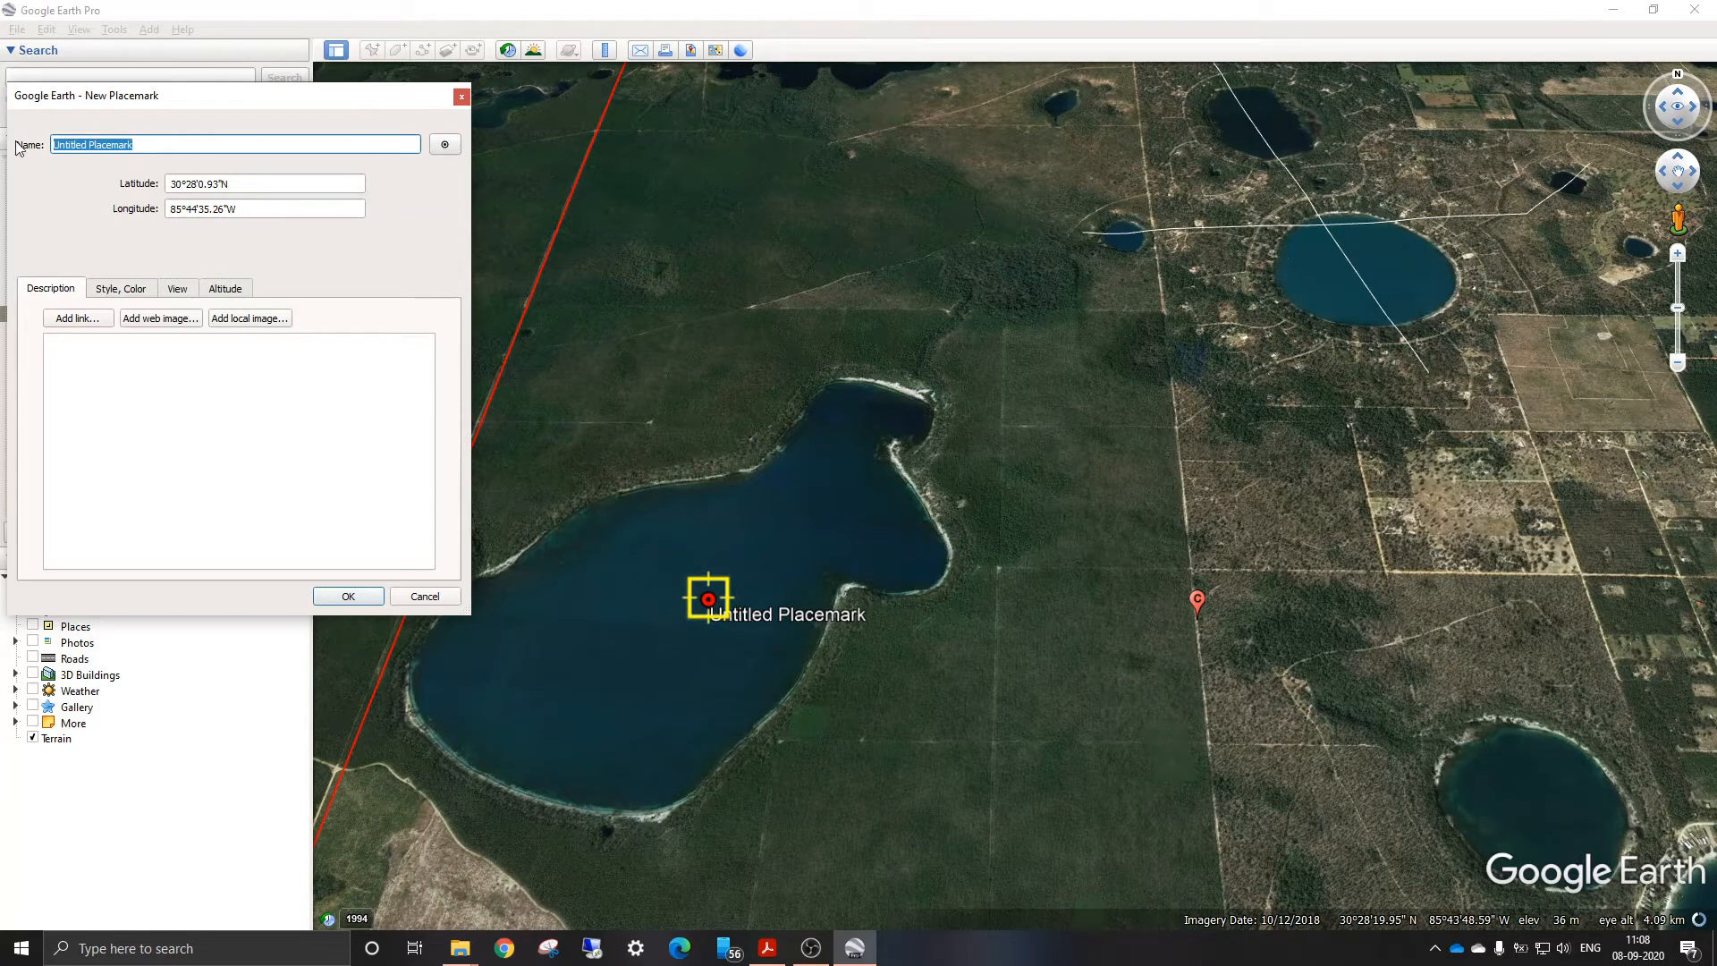
pyautogui.write('18')
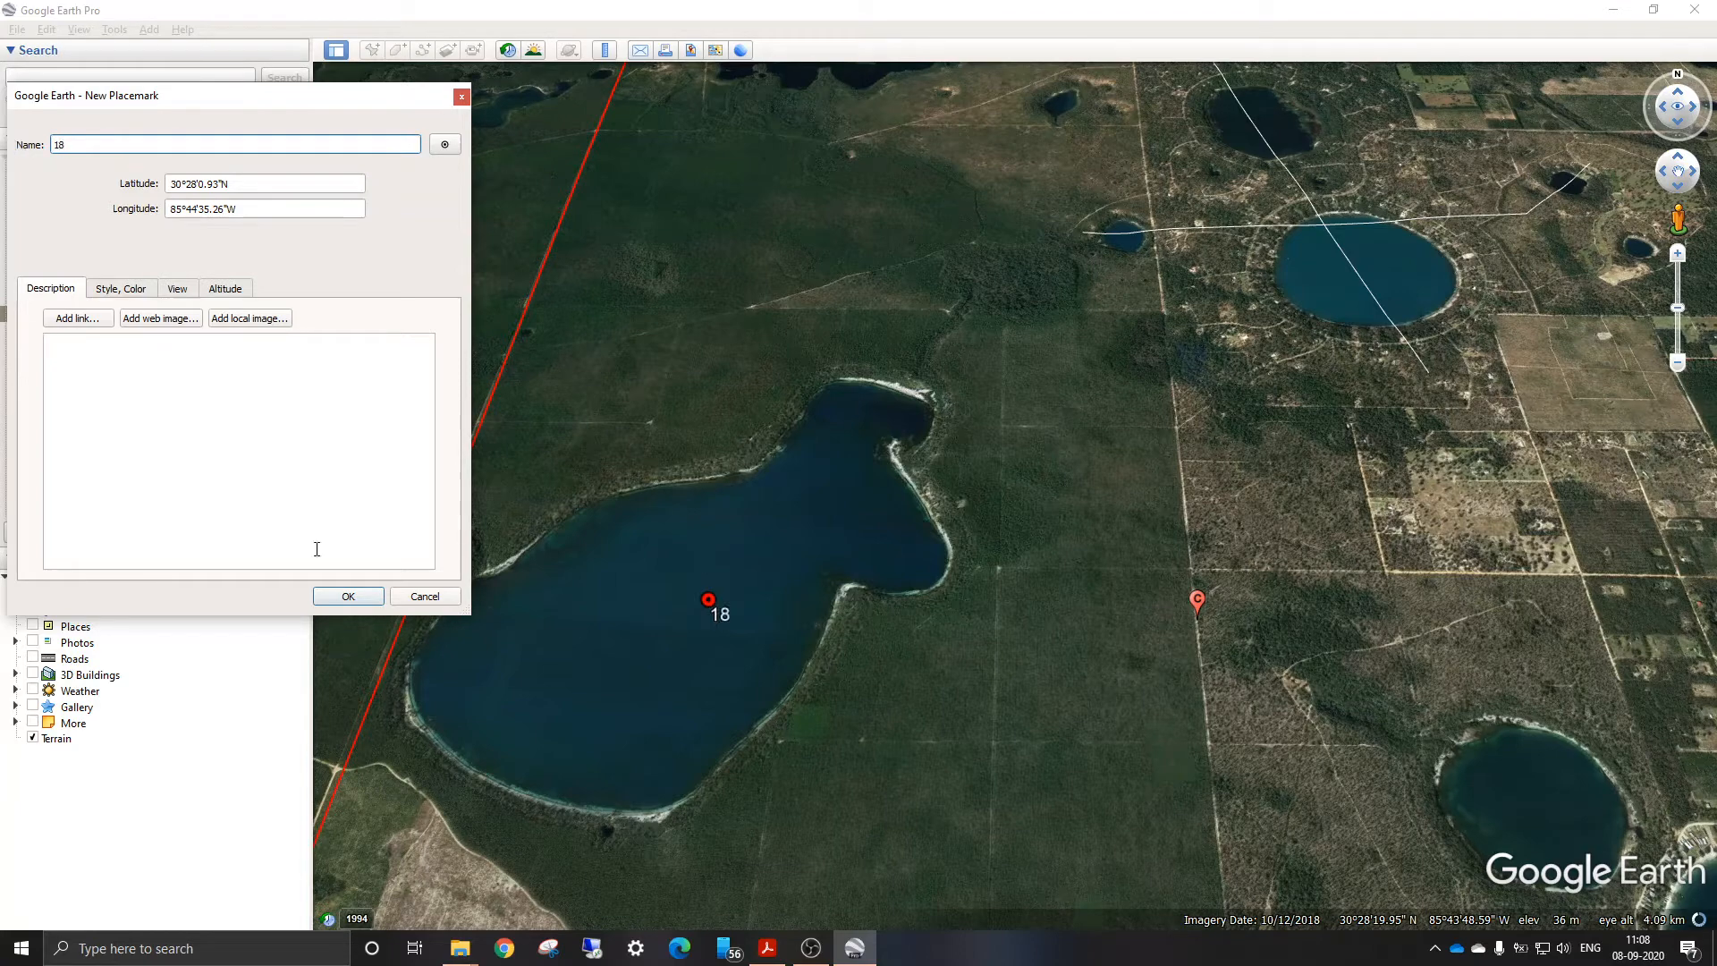
pyautogui.click(348, 596)
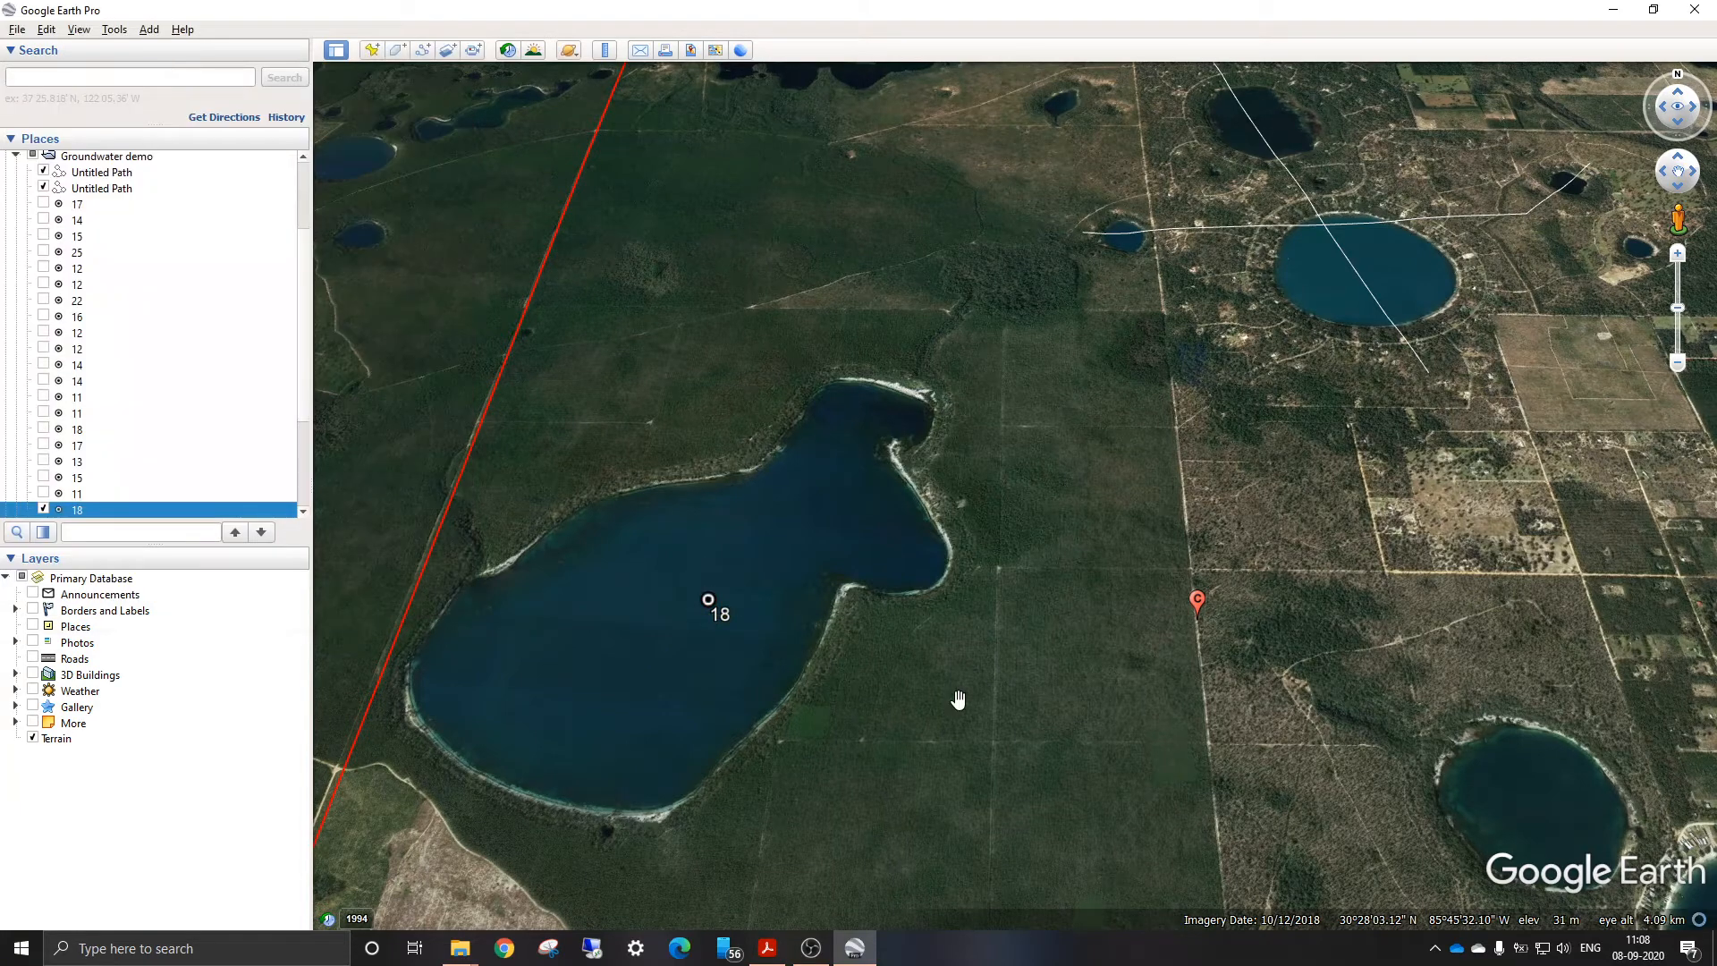
# Examine the distribution of lakes around placemarks A, B and C and across the whole study area
pyautogui.scroll(-3, 710, 598)
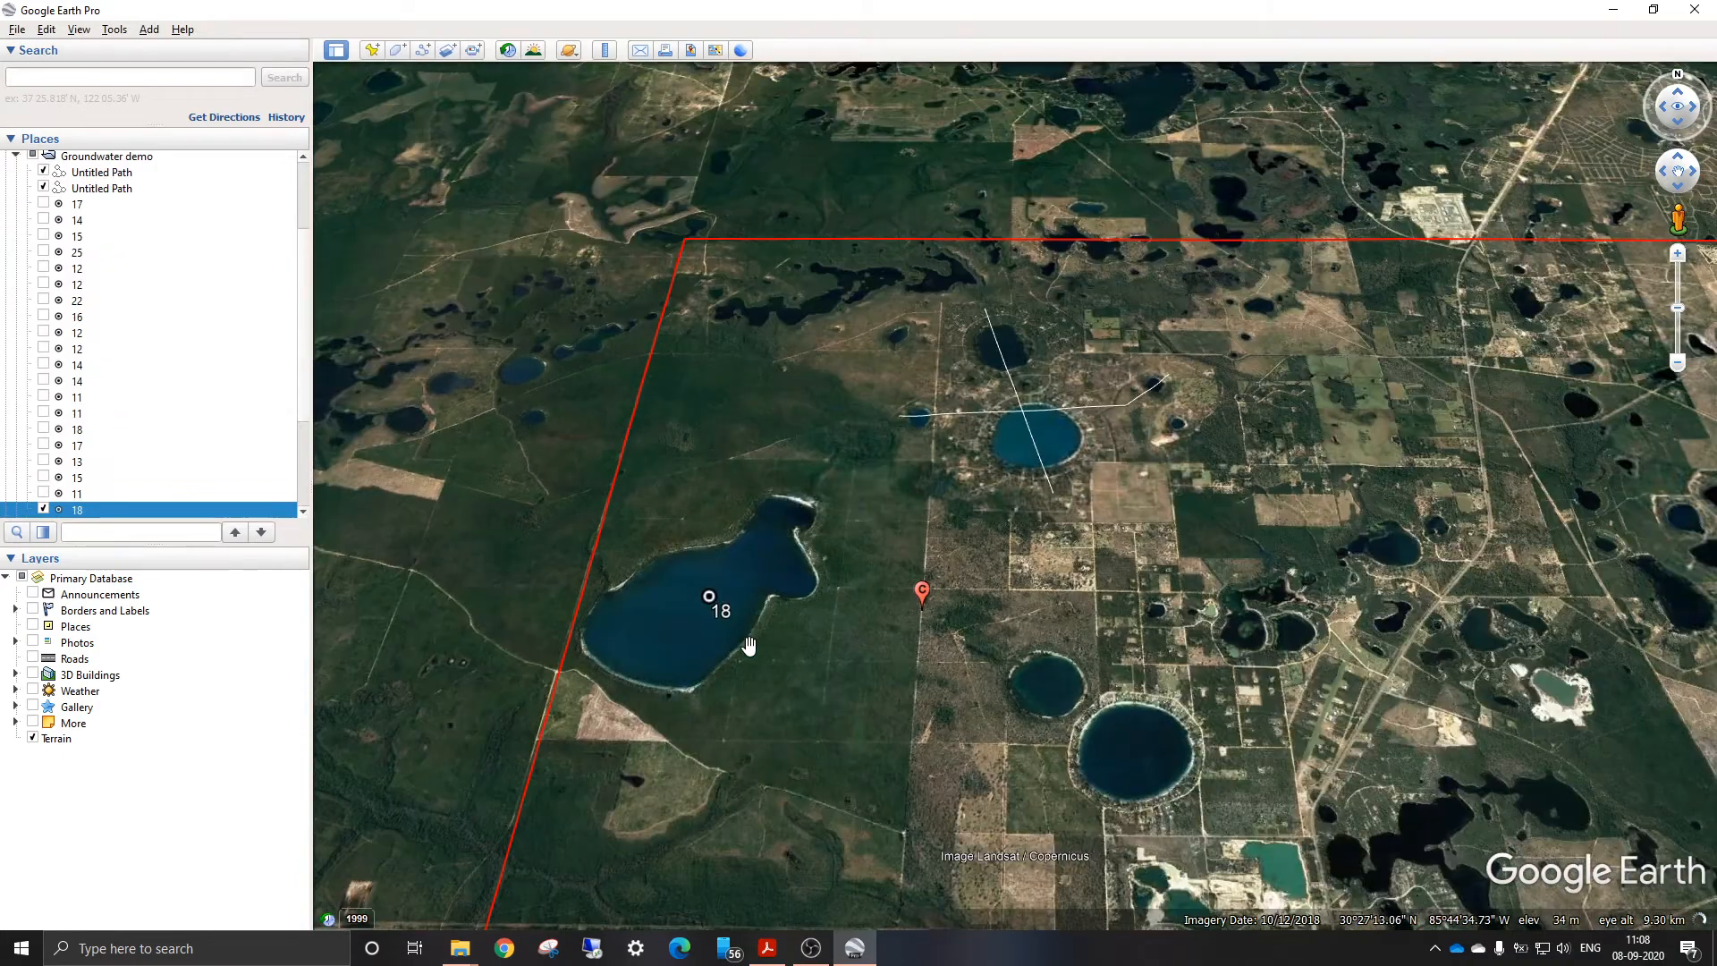
pyautogui.scroll(-3, 748, 645)
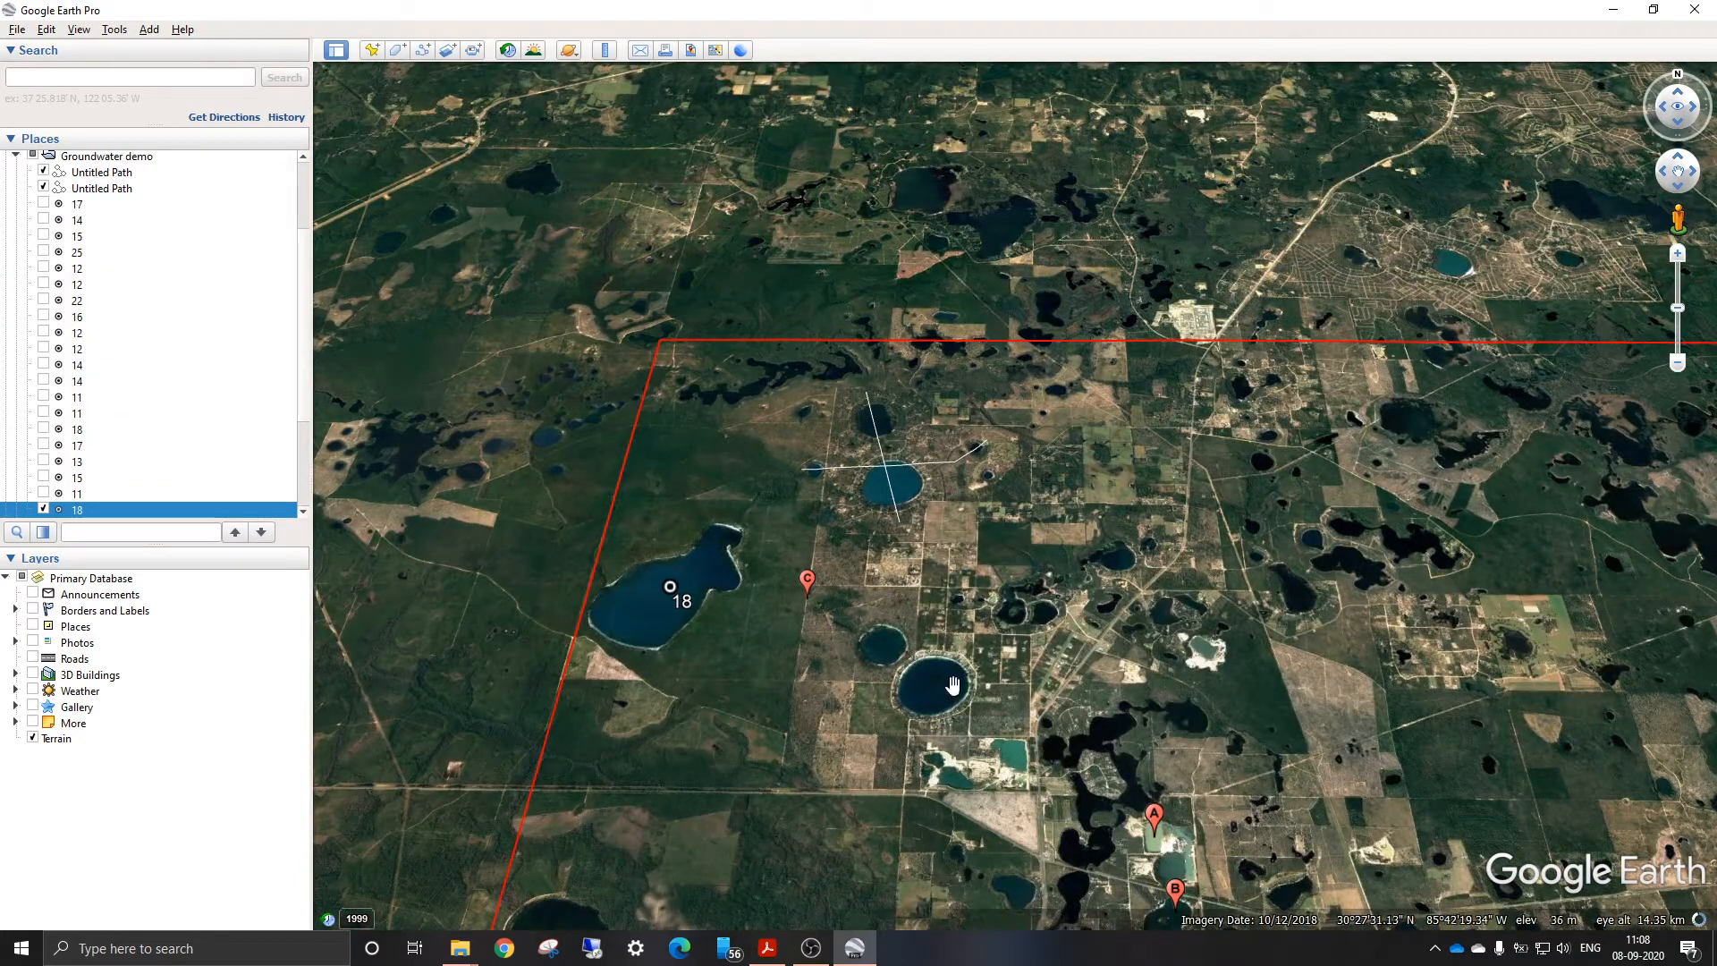
pyautogui.moveTo(945, 661); pyautogui.dragTo(833, 651)
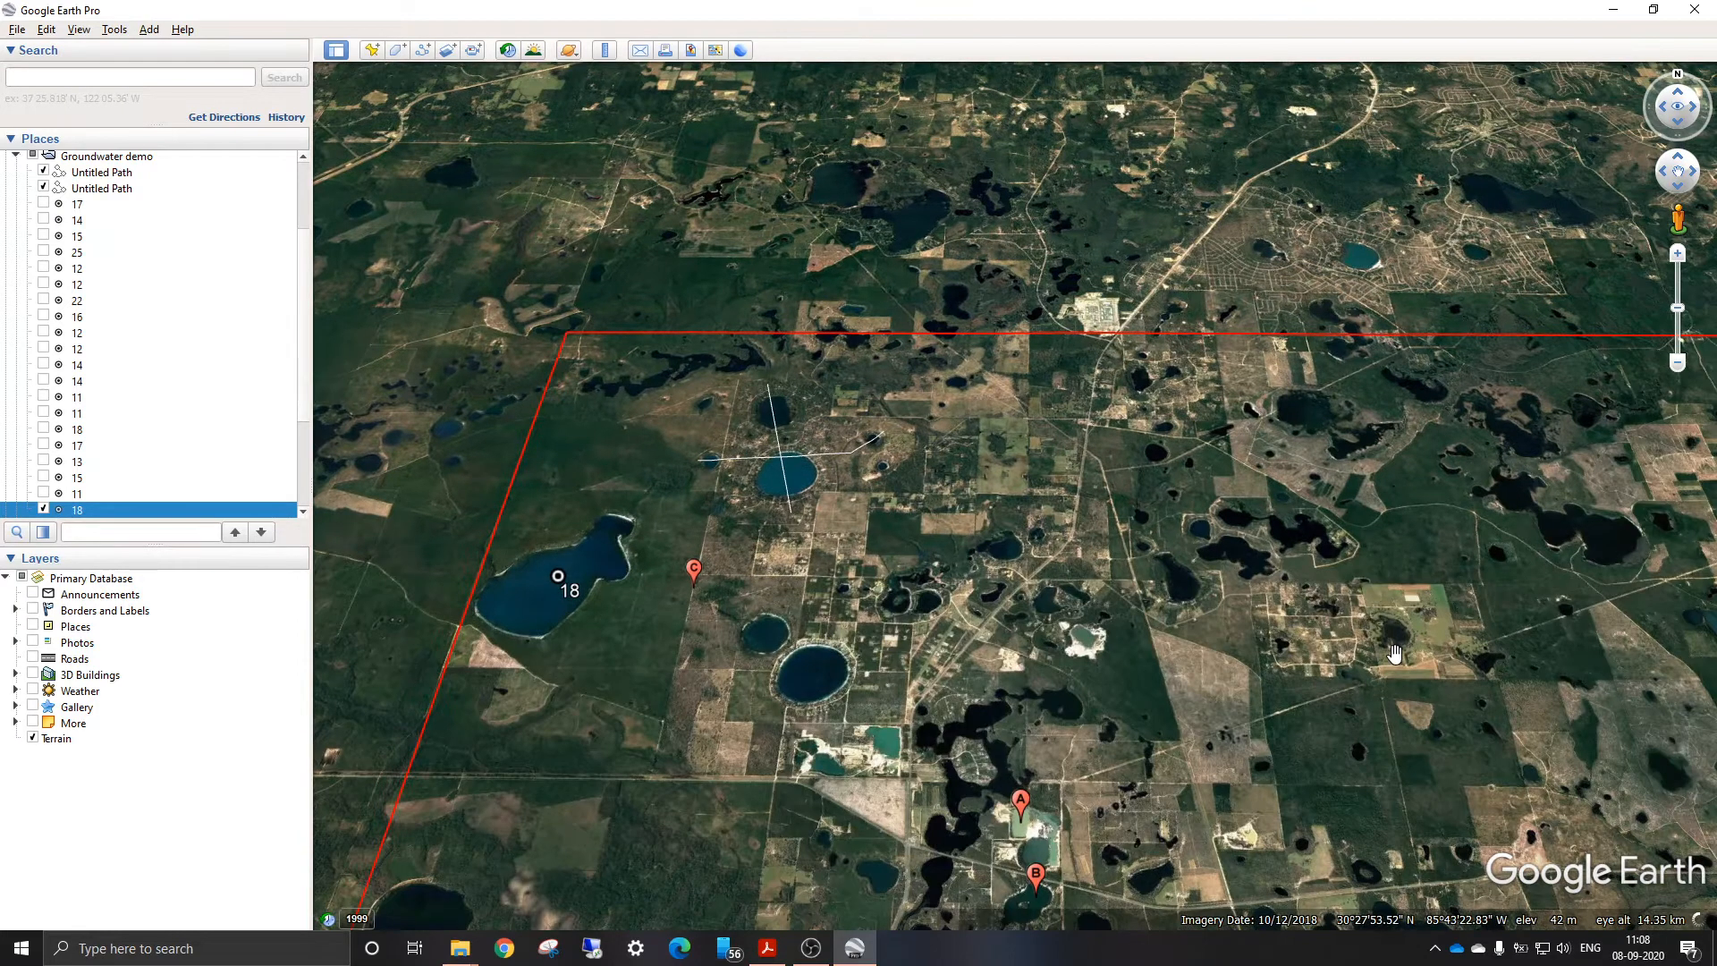
pyautogui.scroll(-2, 1010, 671)
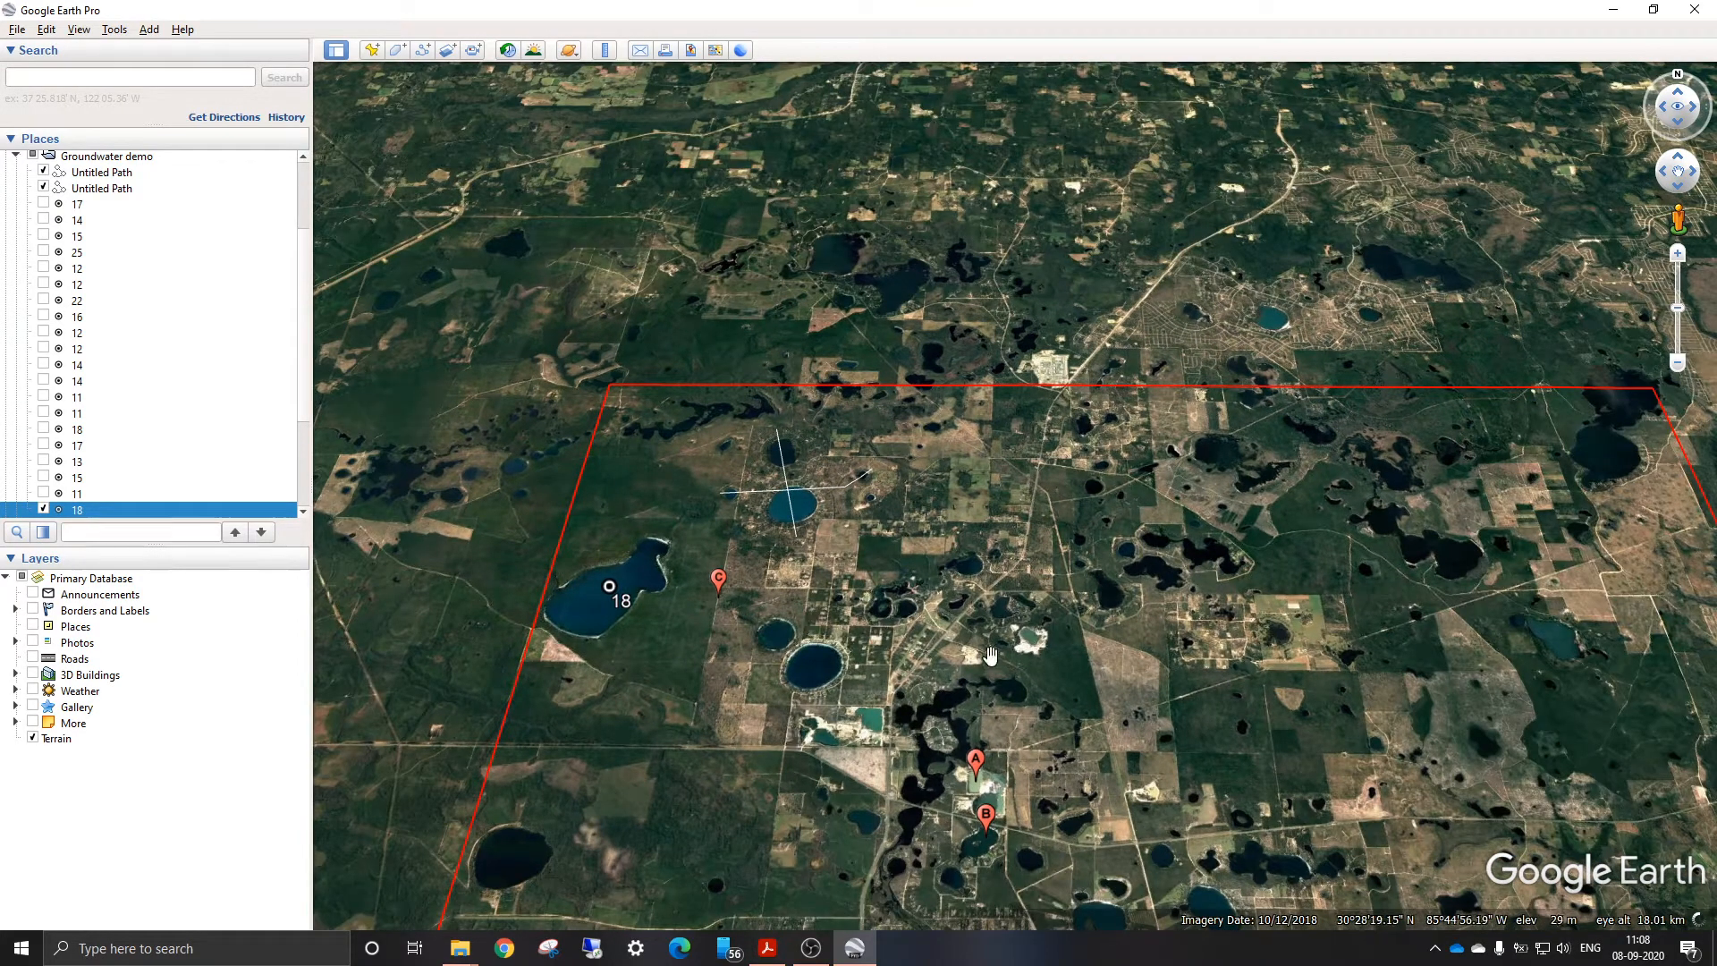
pyautogui.moveTo(1175, 743); pyautogui.dragTo(1053, 593)
pyautogui.scroll(-3, 968, 639)
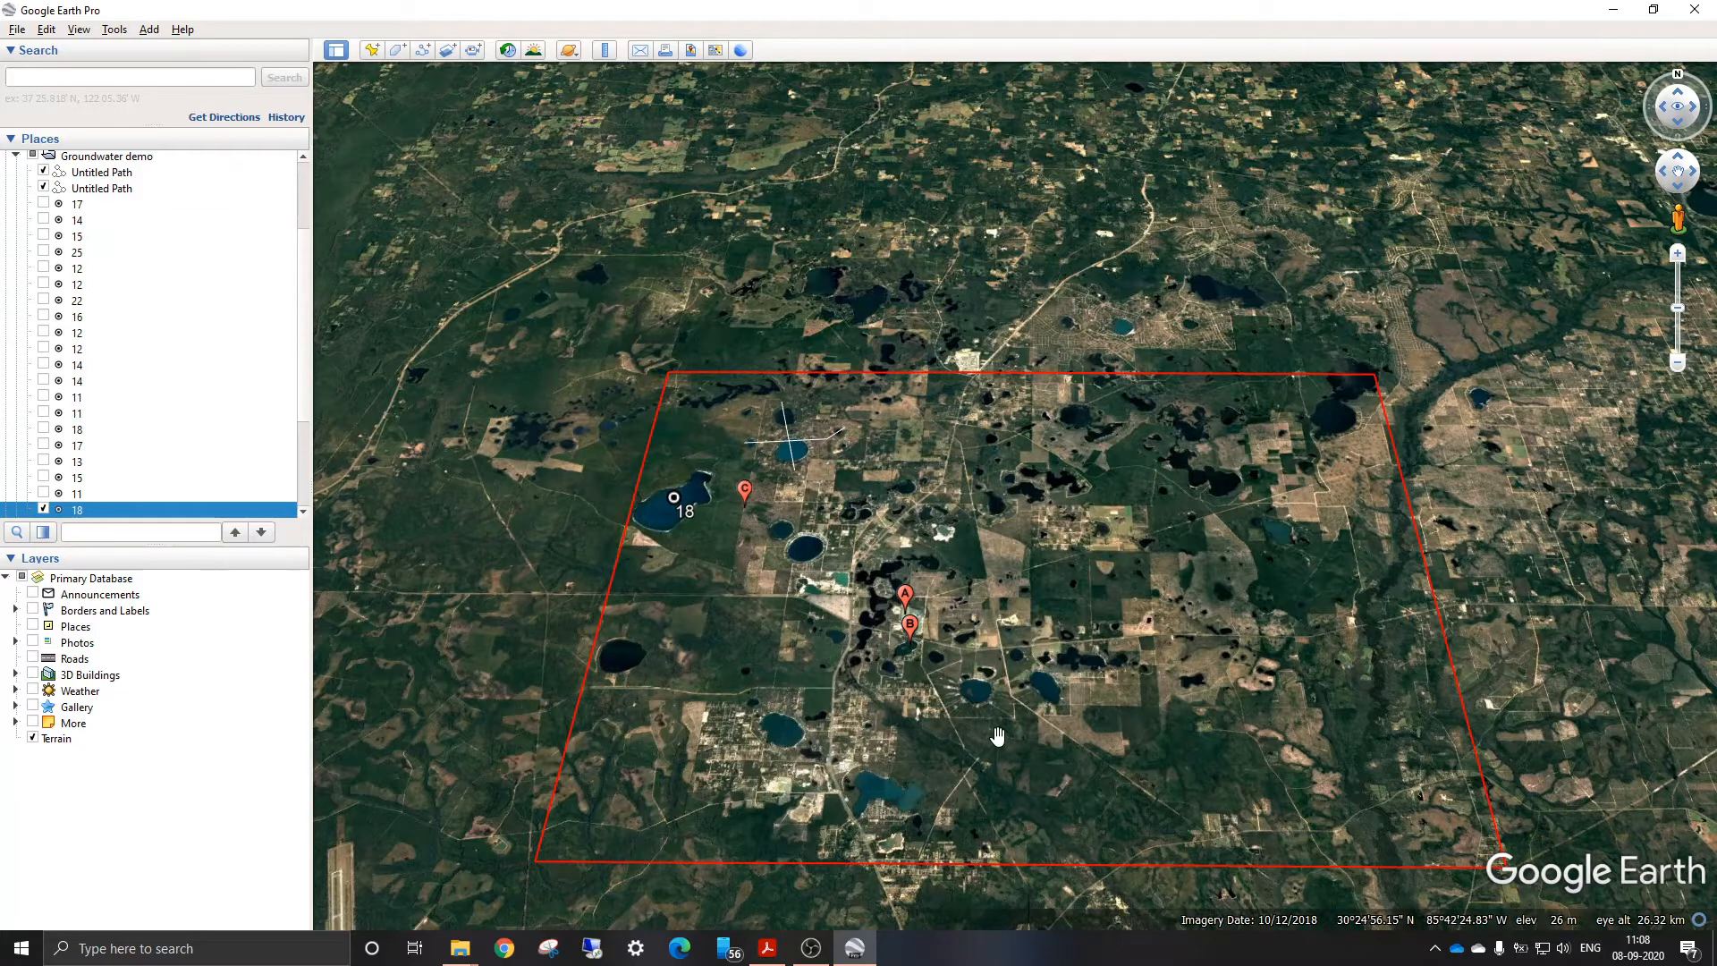
pyautogui.moveTo(993, 736); pyautogui.dragTo(896, 697)
pyautogui.moveTo(711, 602); pyautogui.dragTo(791, 638)
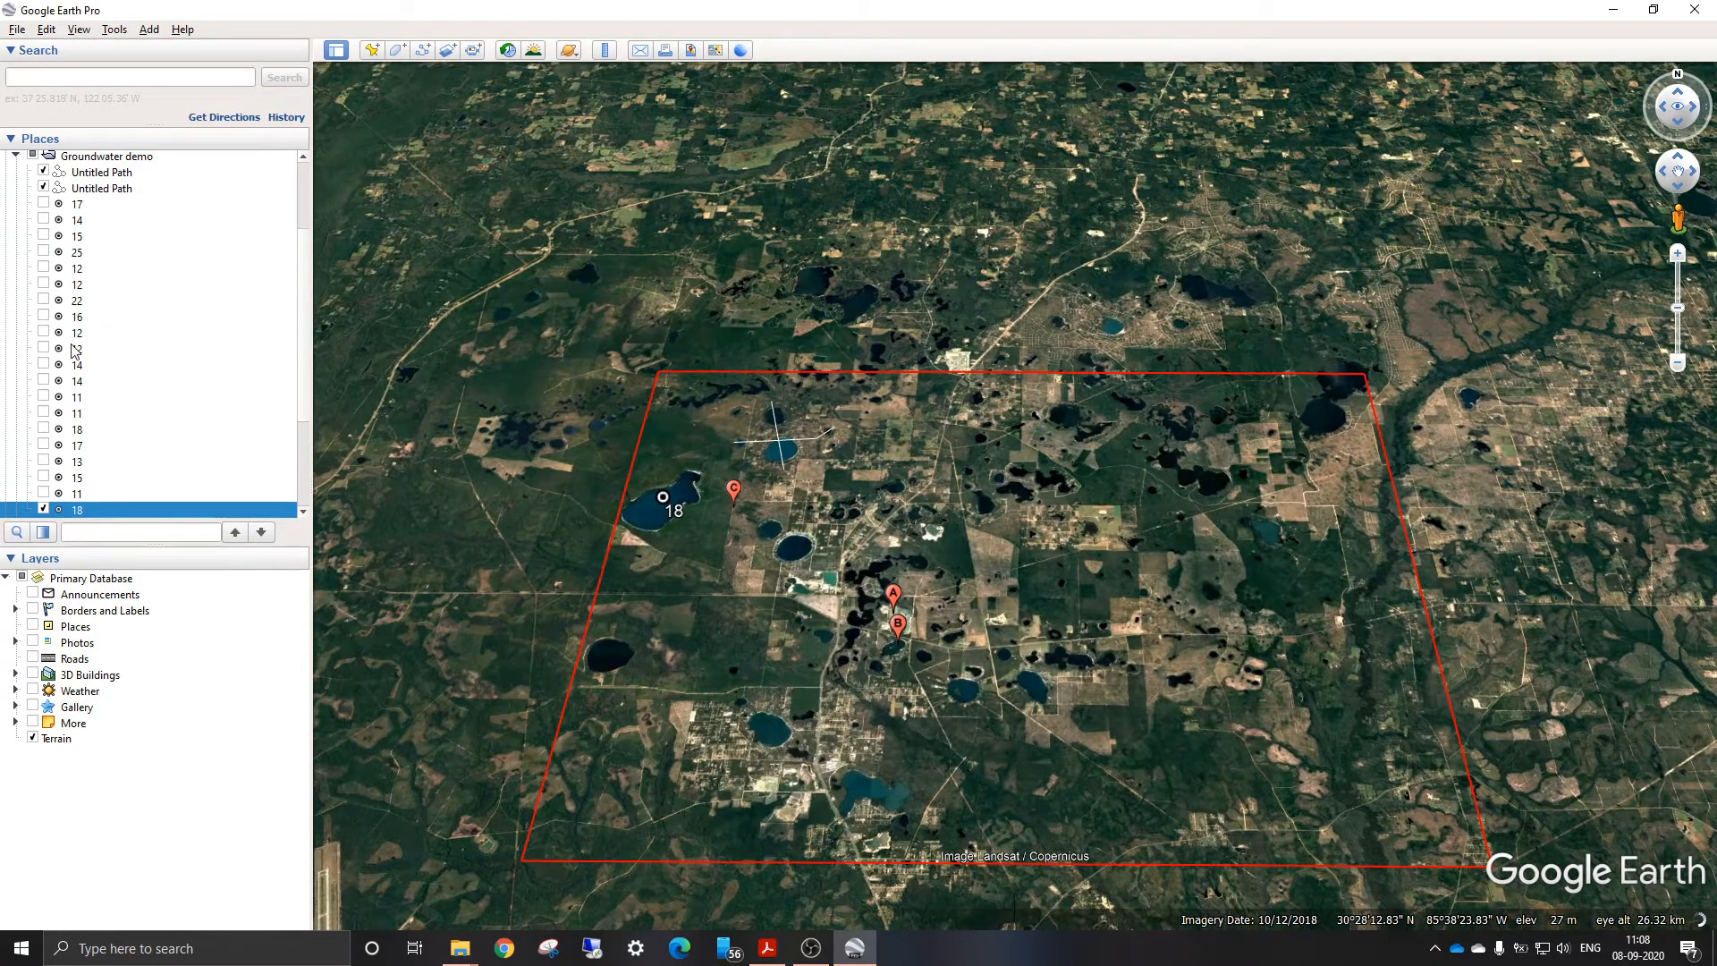
# Show the elevation placemarks in the Groundwater demo folder from the 11 listed just above the new 18 up to 16
pyautogui.scroll(2, 75, 351)
pyautogui.scroll(-2, 115, 377)
pyautogui.scroll(-2, 114, 376)
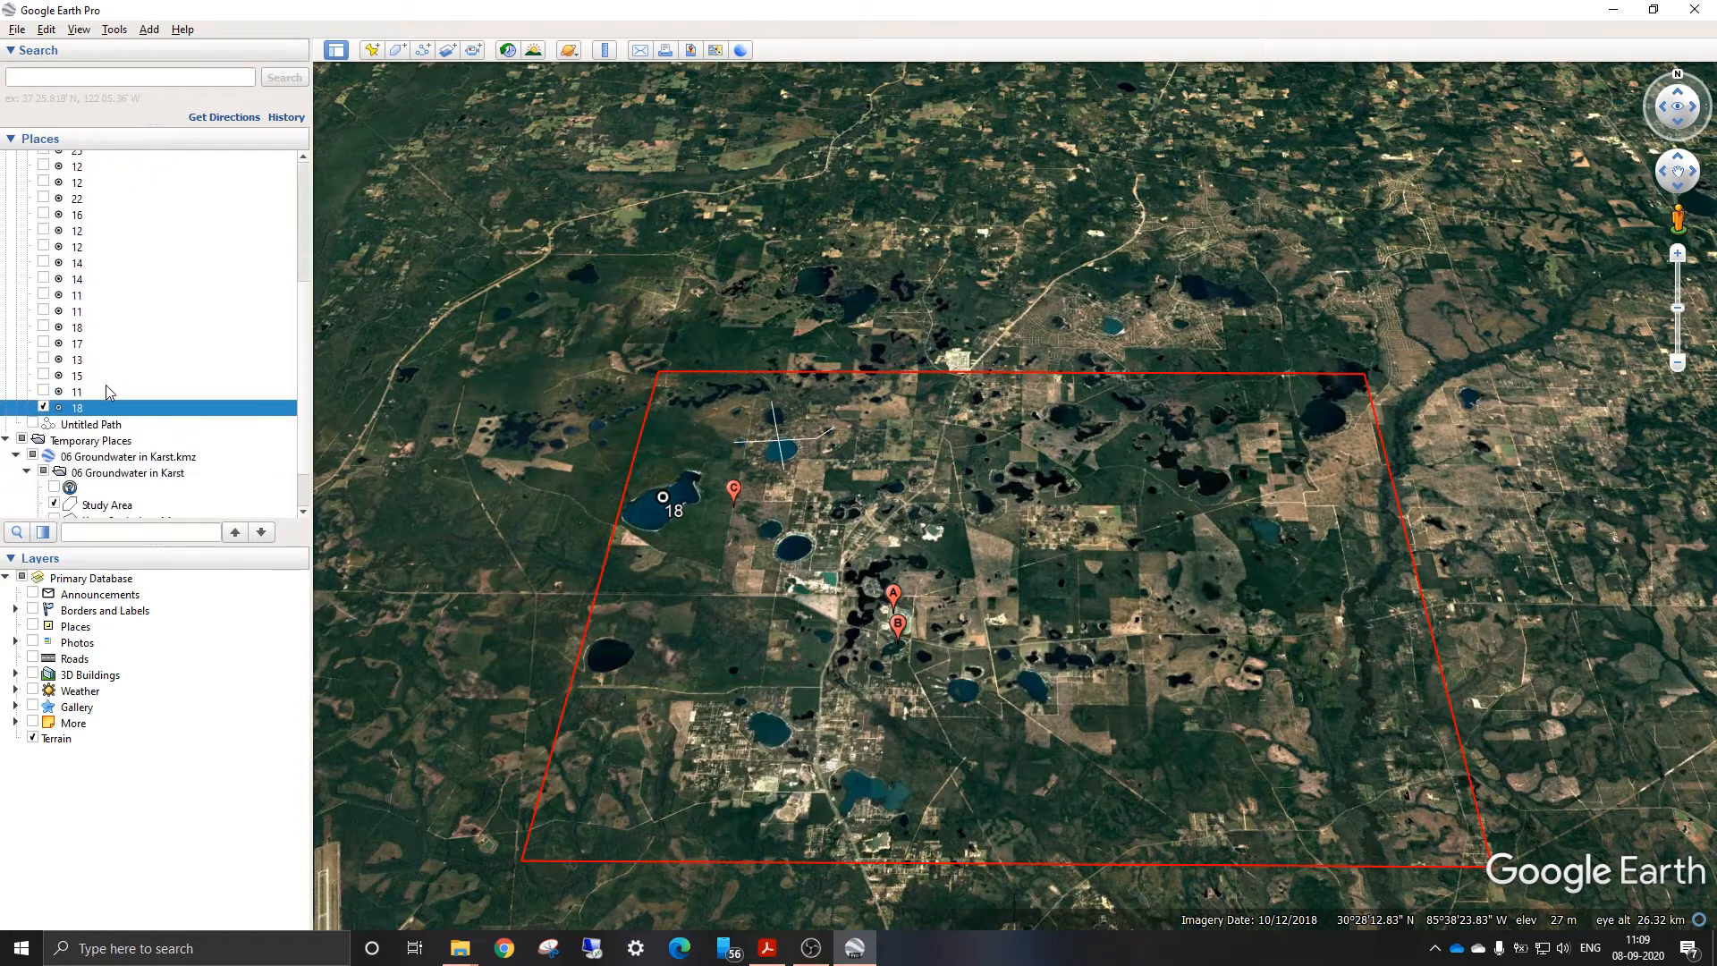
pyautogui.click(44, 392)
pyautogui.click(44, 375)
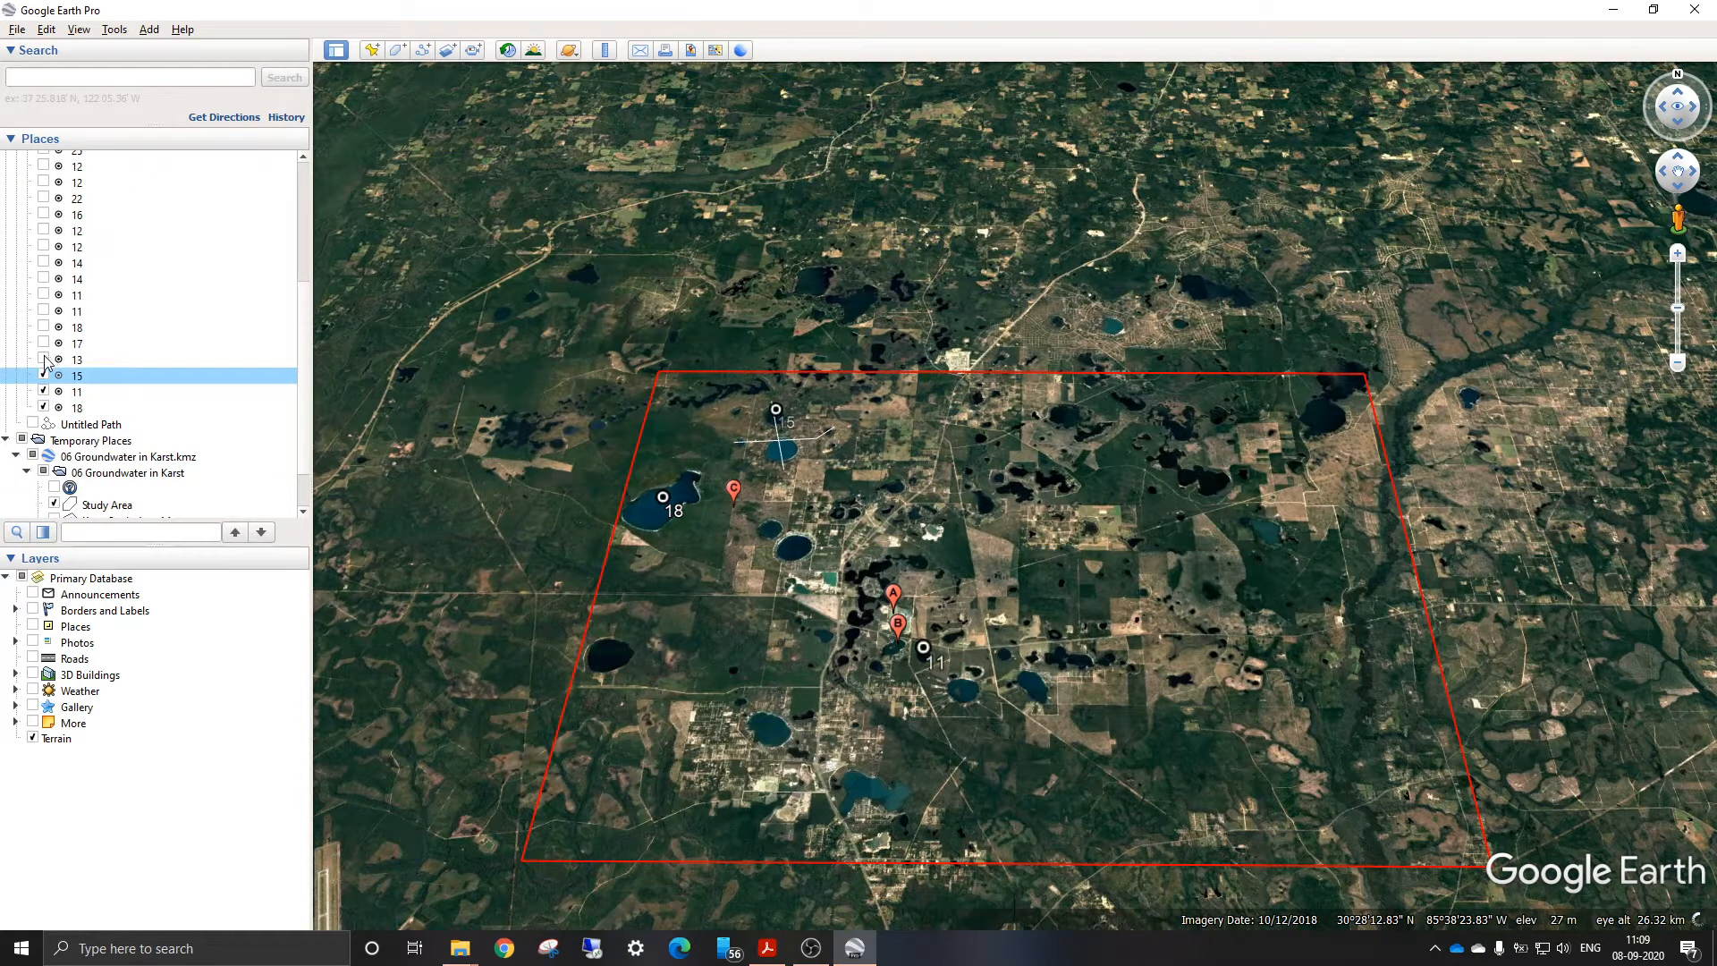
pyautogui.click(44, 359)
pyautogui.click(44, 343)
pyautogui.click(44, 327)
pyautogui.click(43, 311)
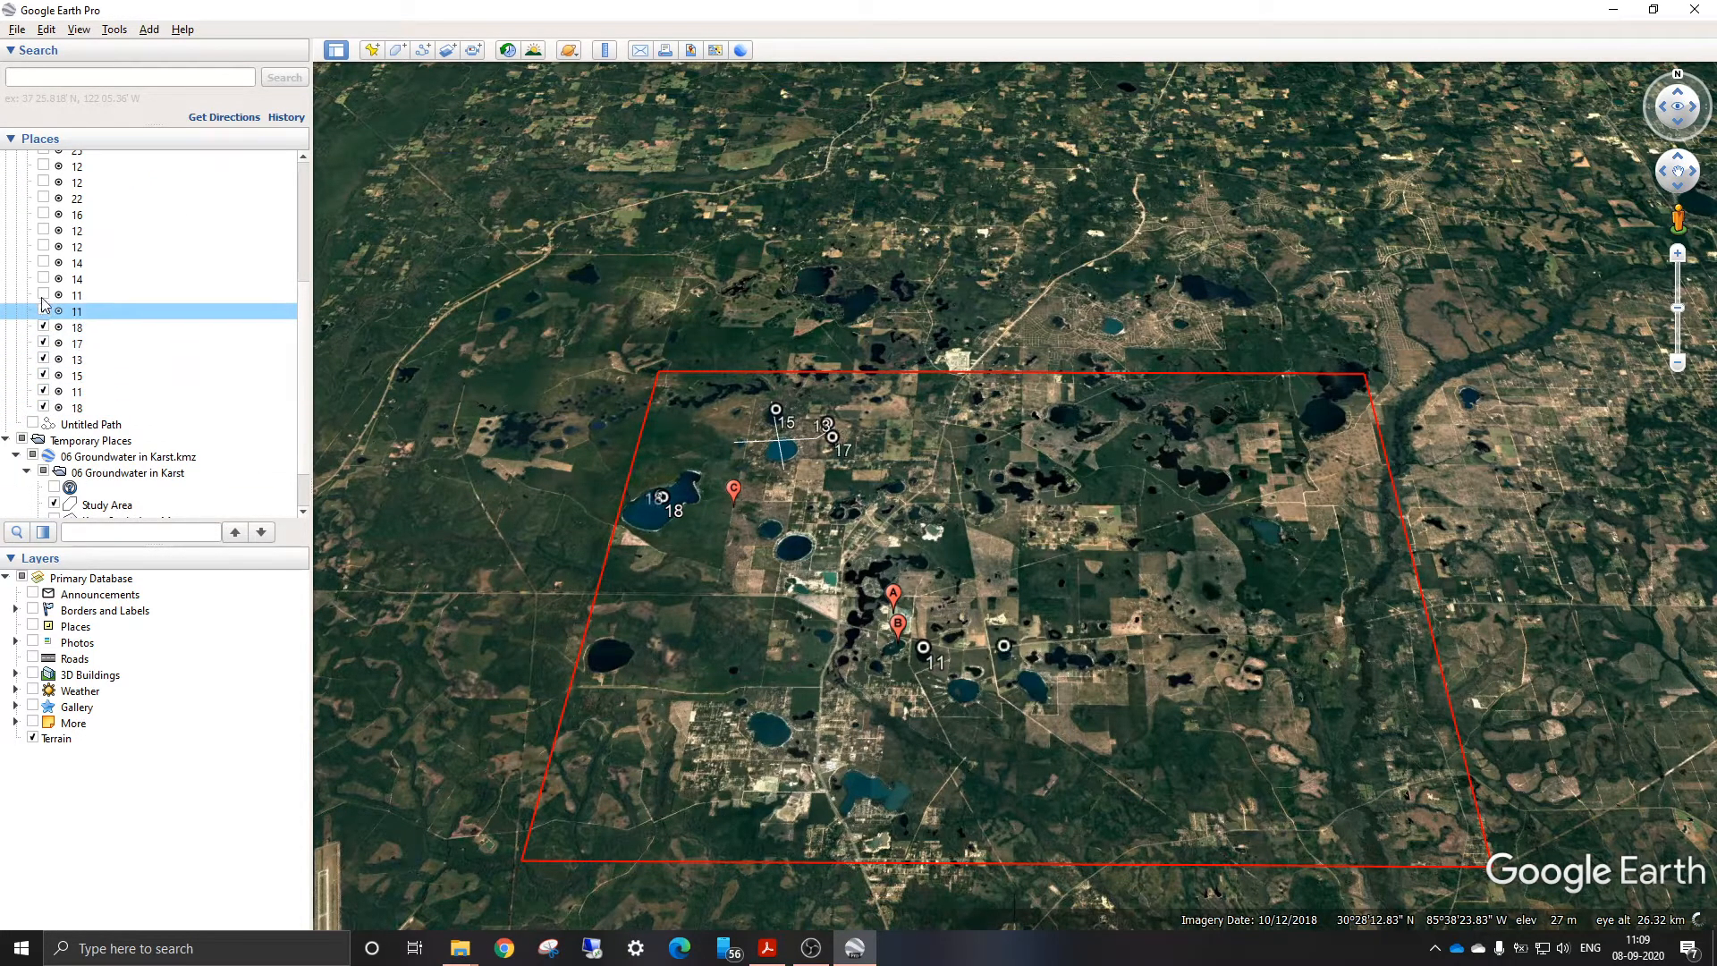
pyautogui.click(44, 295)
pyautogui.click(44, 279)
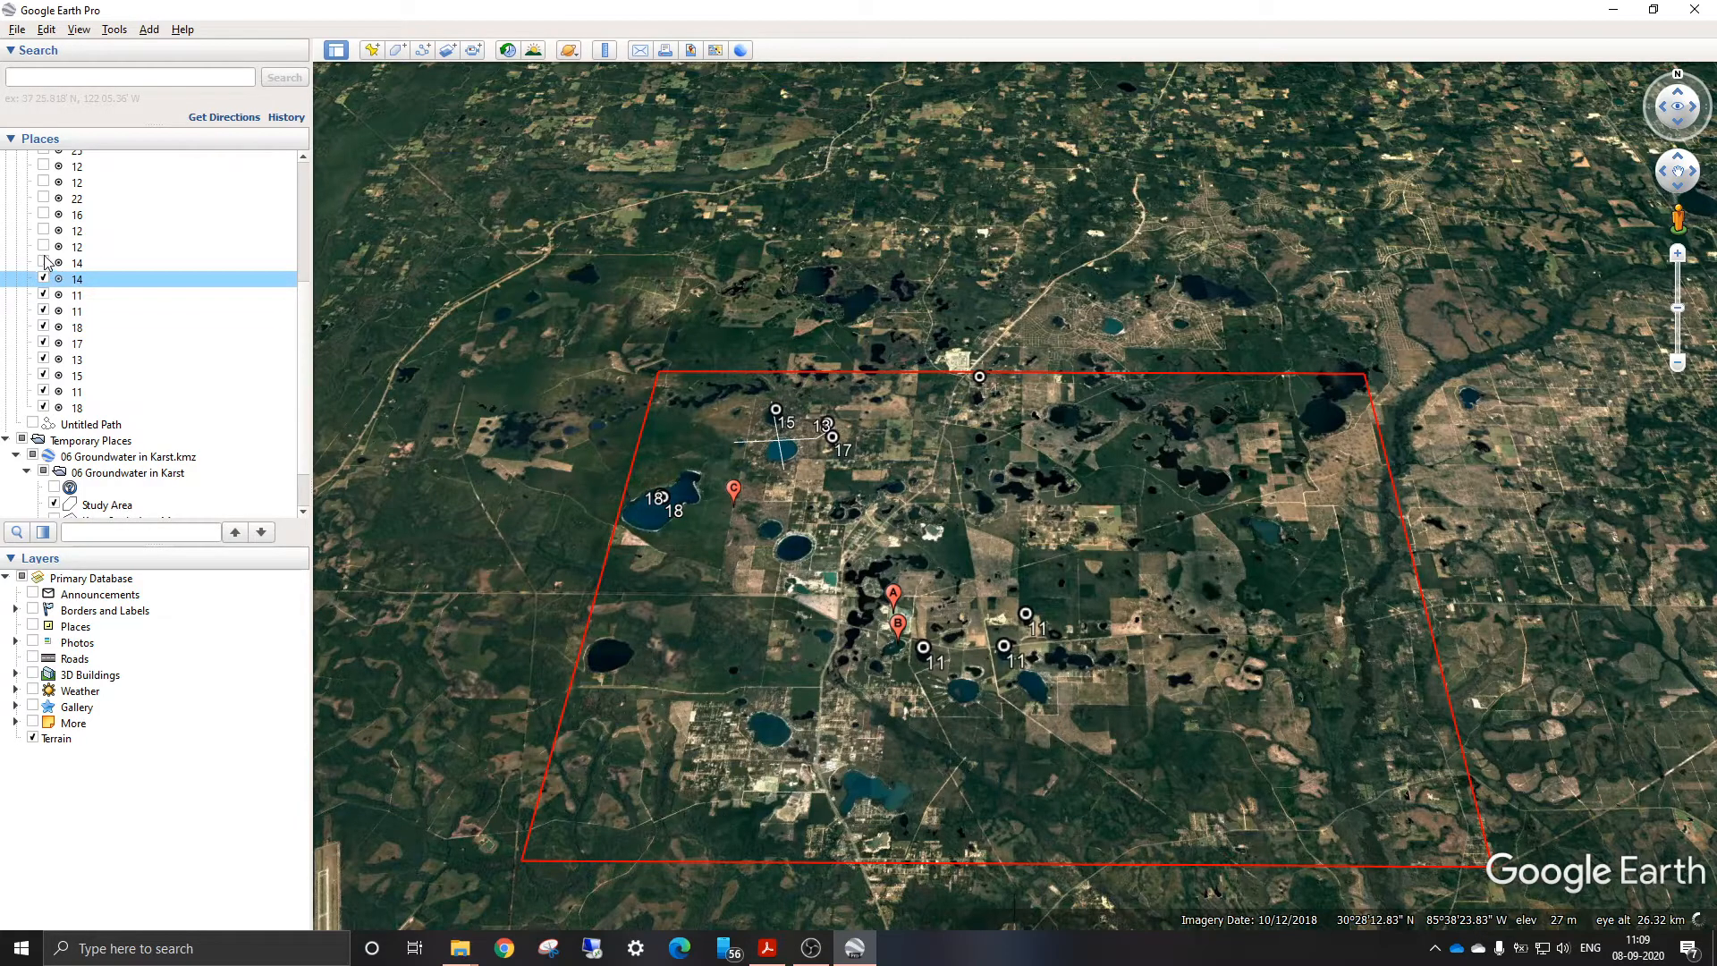
pyautogui.click(43, 263)
pyautogui.click(44, 246)
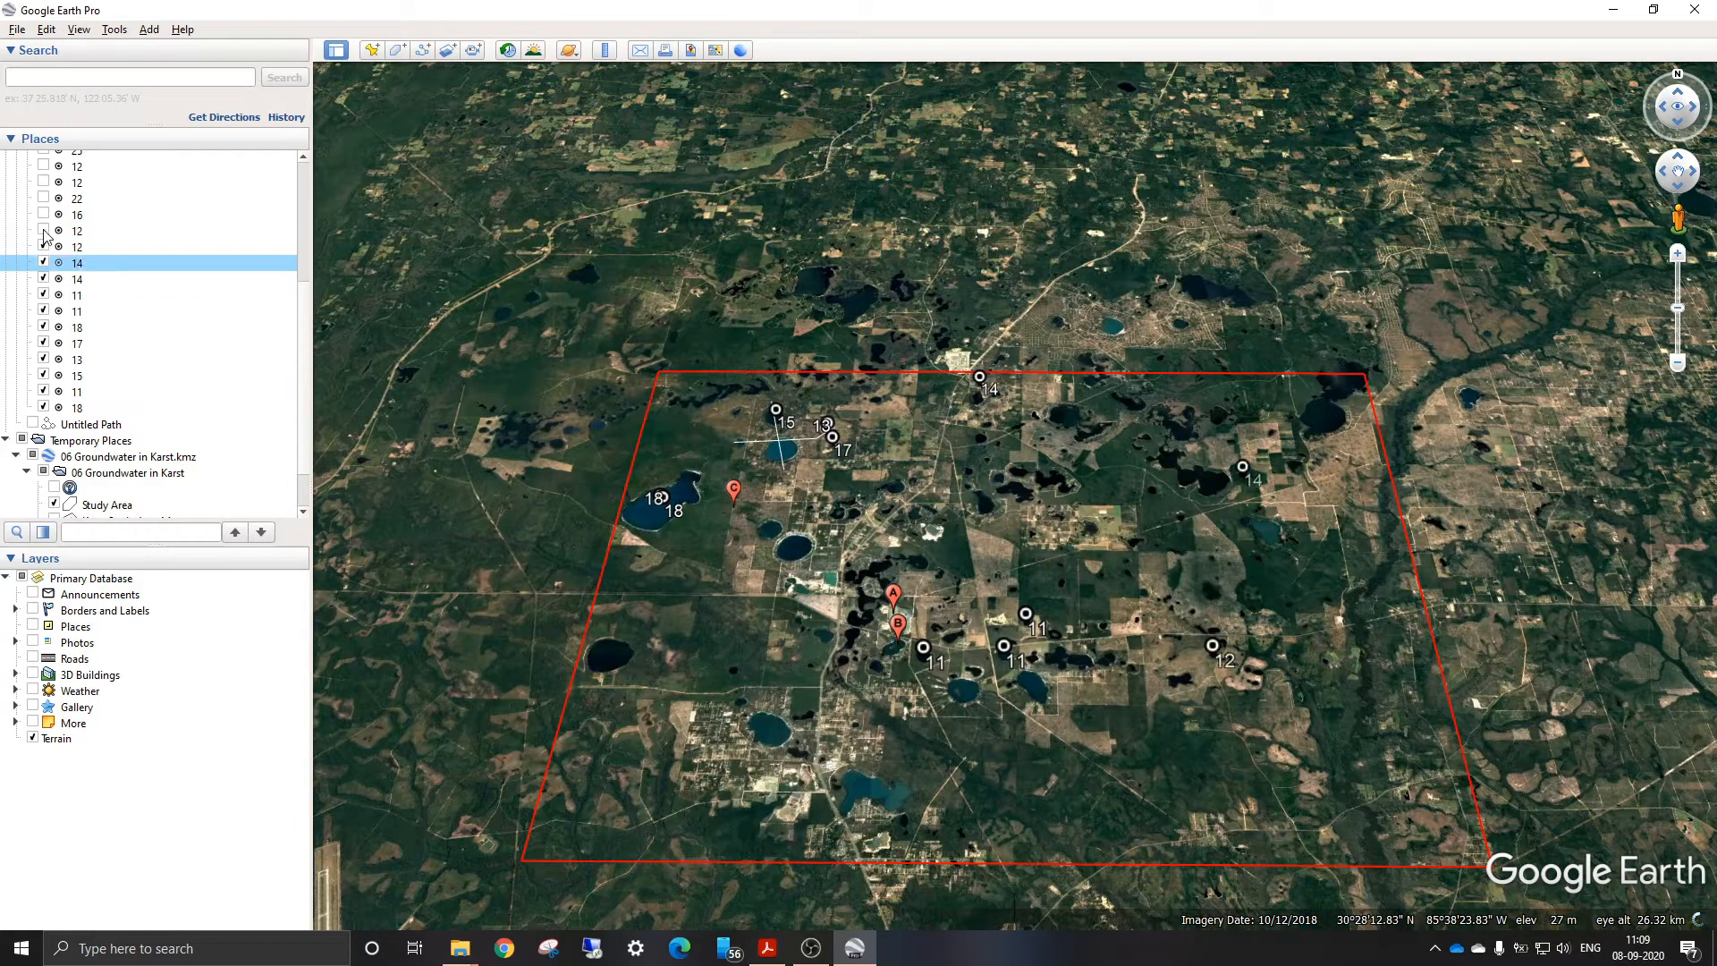
pyautogui.click(43, 230)
pyautogui.click(44, 214)
# Show the seven remaining elevation placemarks at the start of the Groundwater demo folder, from 17 through 22
pyautogui.scroll(3, 54, 312)
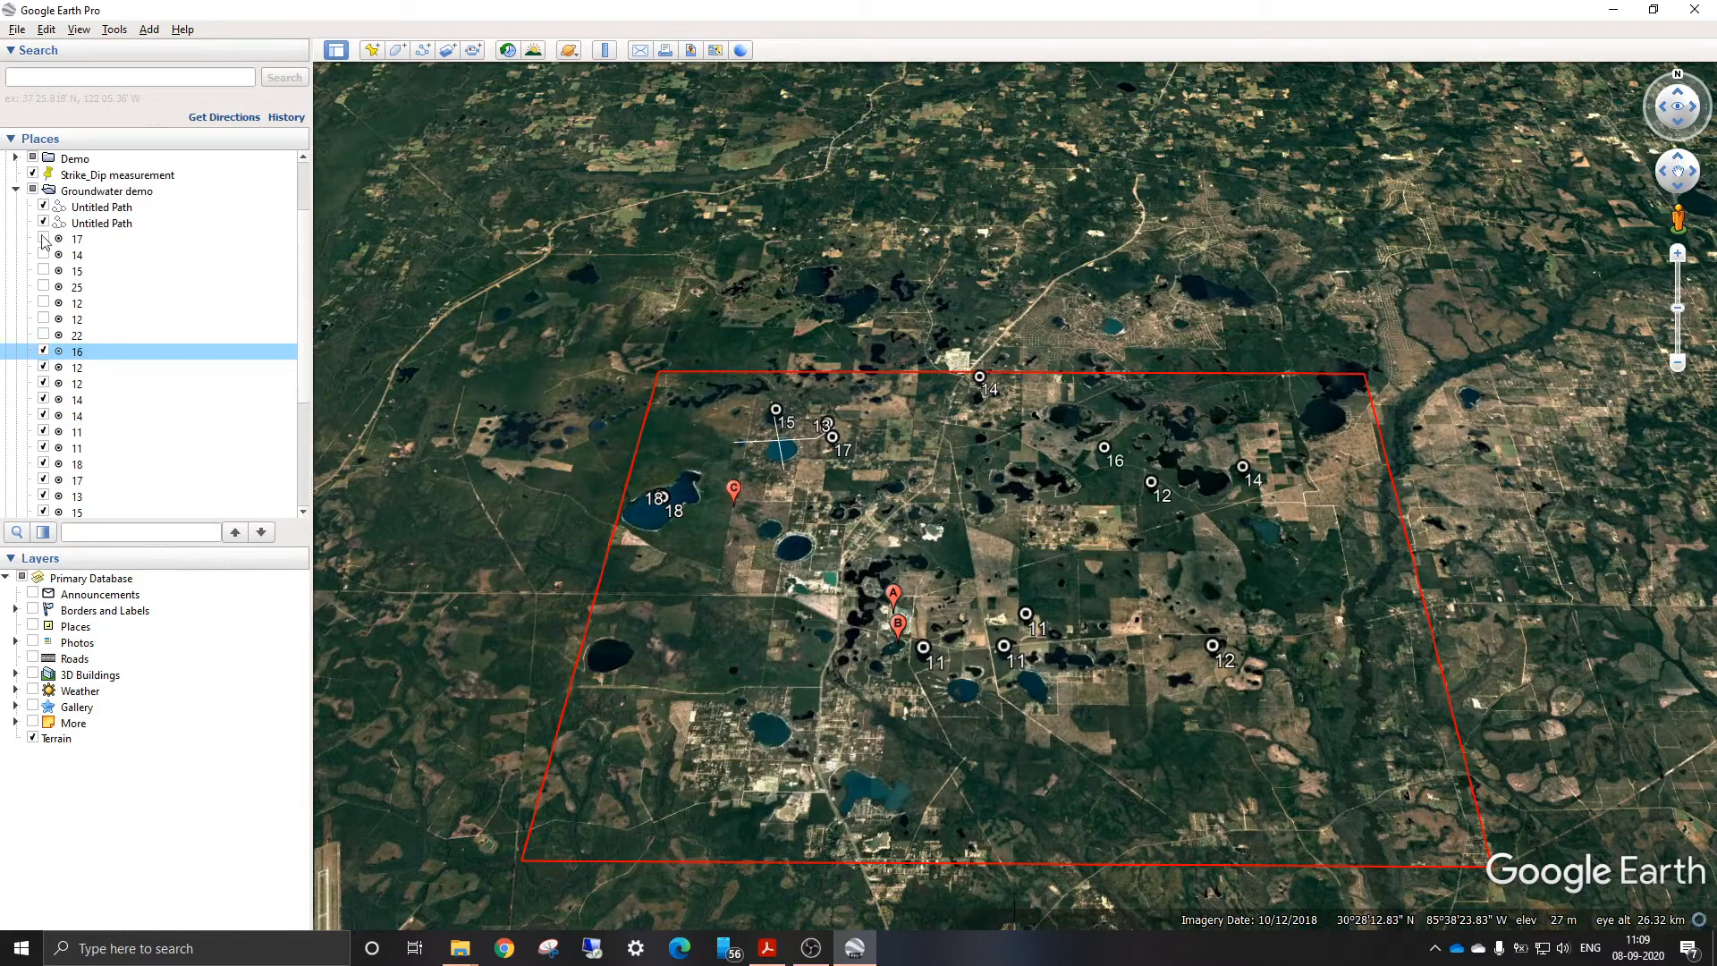
pyautogui.click(44, 239)
pyautogui.click(44, 255)
pyautogui.click(44, 271)
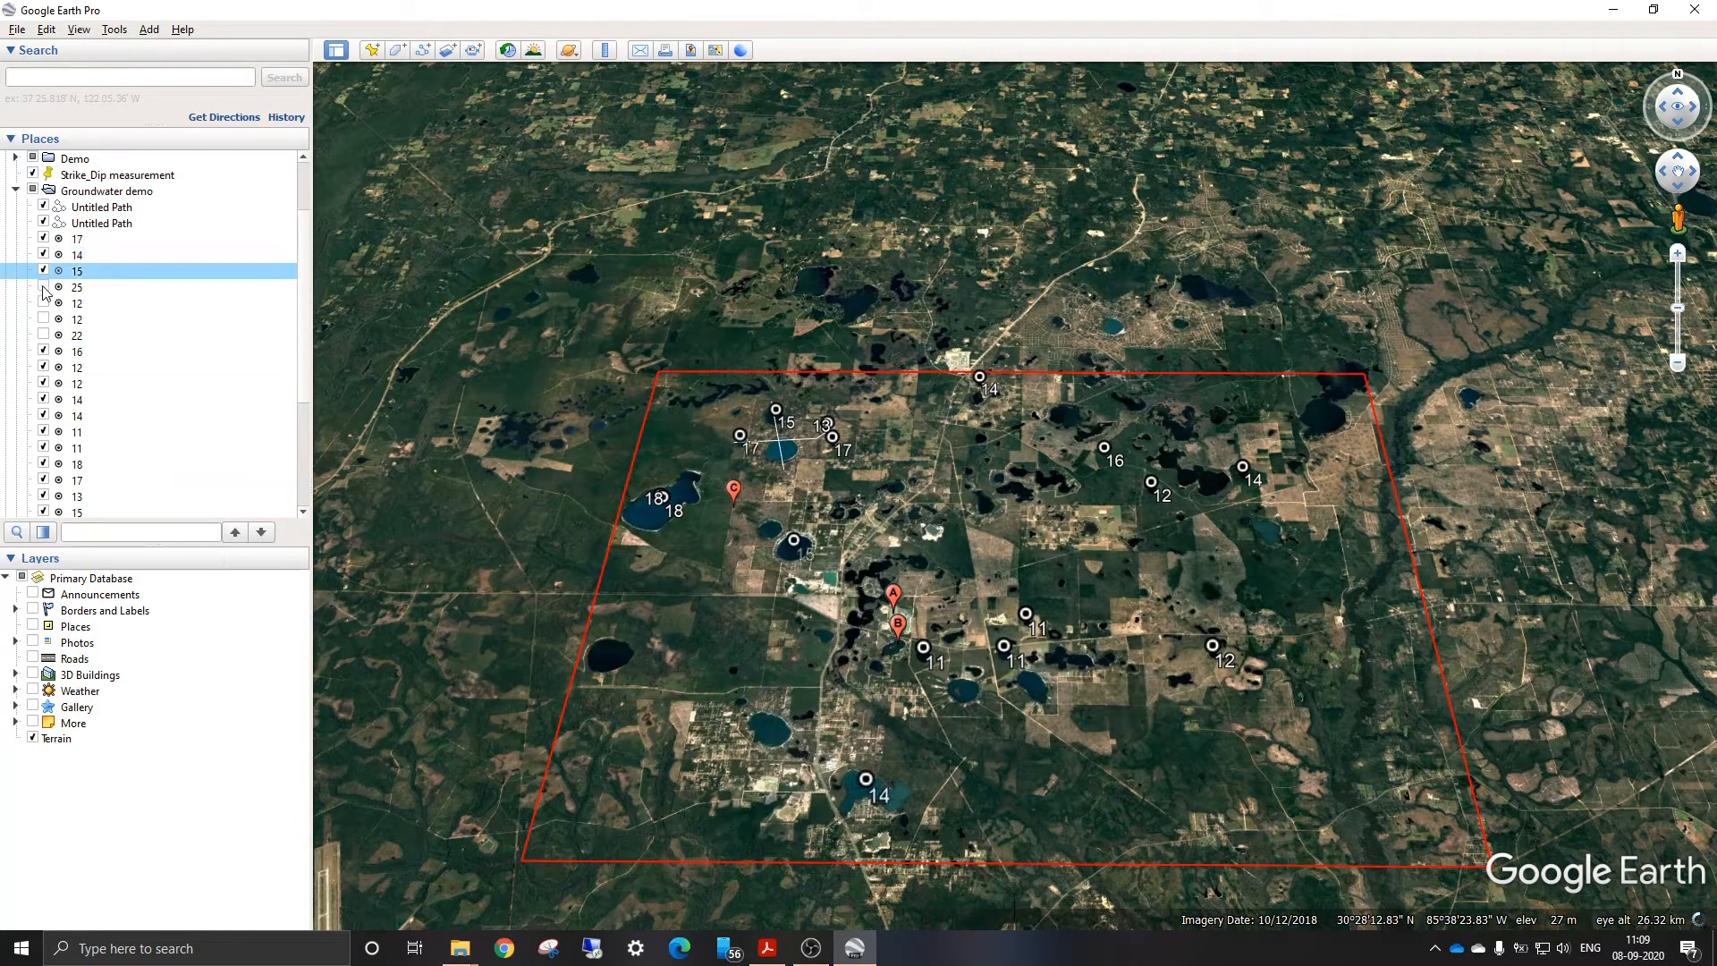
pyautogui.click(43, 287)
pyautogui.click(43, 304)
pyautogui.click(43, 319)
pyautogui.click(43, 335)
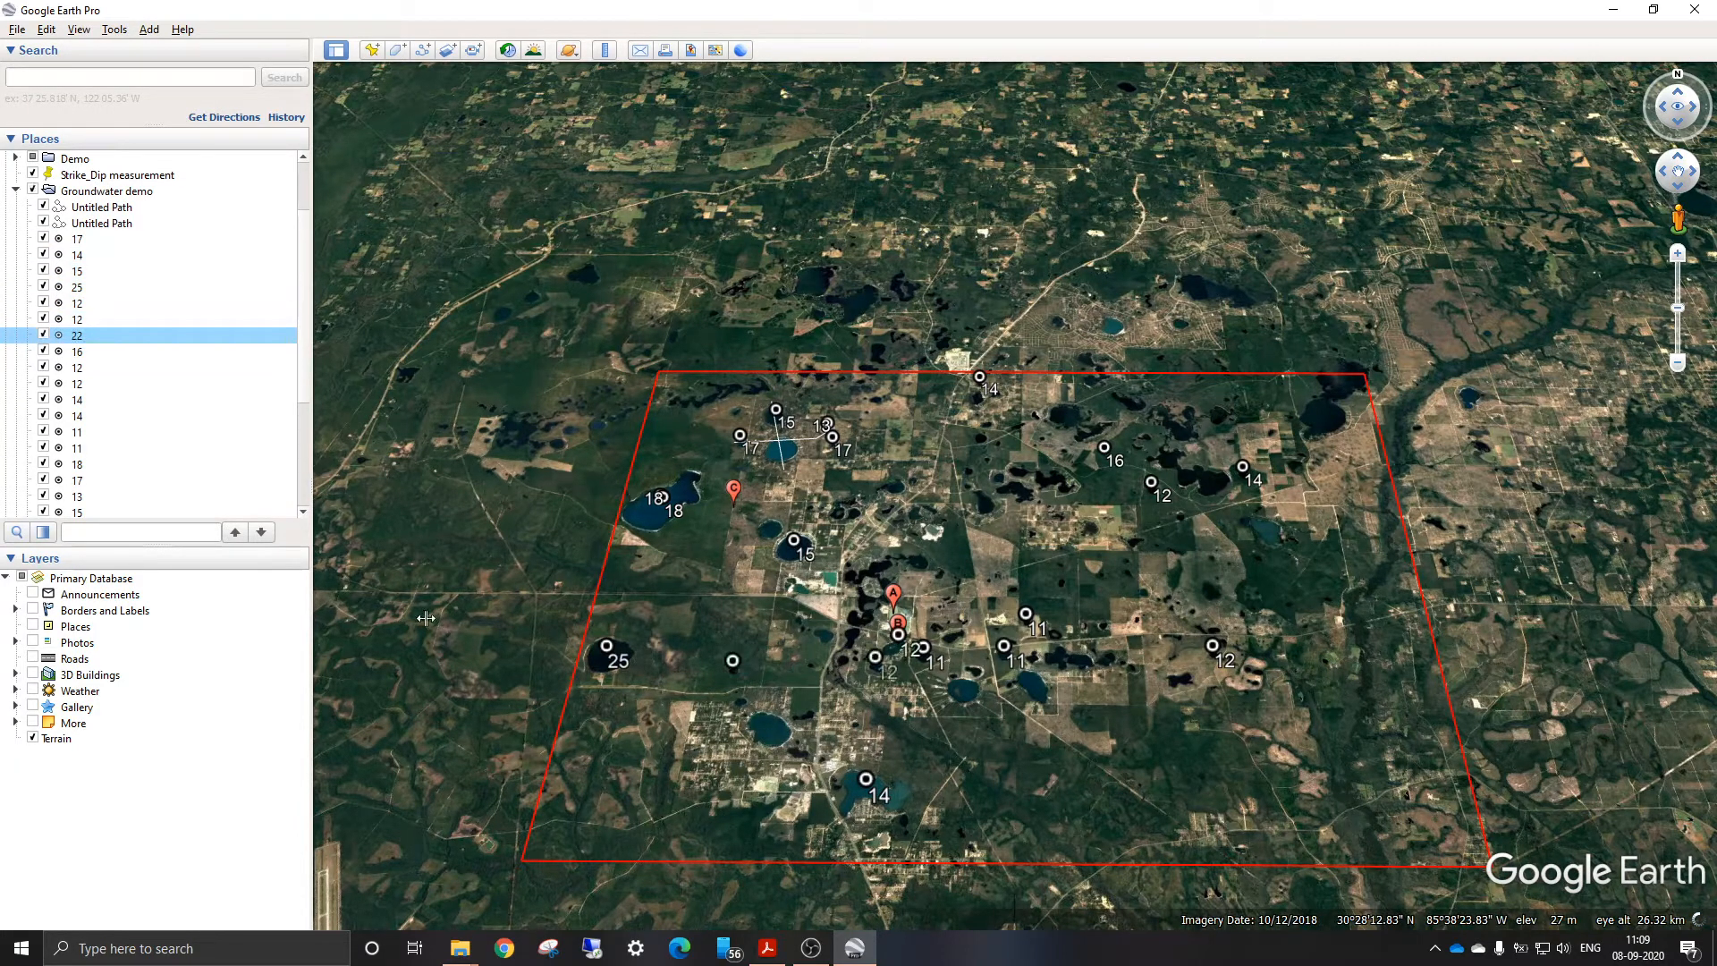
# Examine the labelled lake elevations across the study area and set the map to a straight-down, north-up view
pyautogui.scroll(-2, 918, 704)
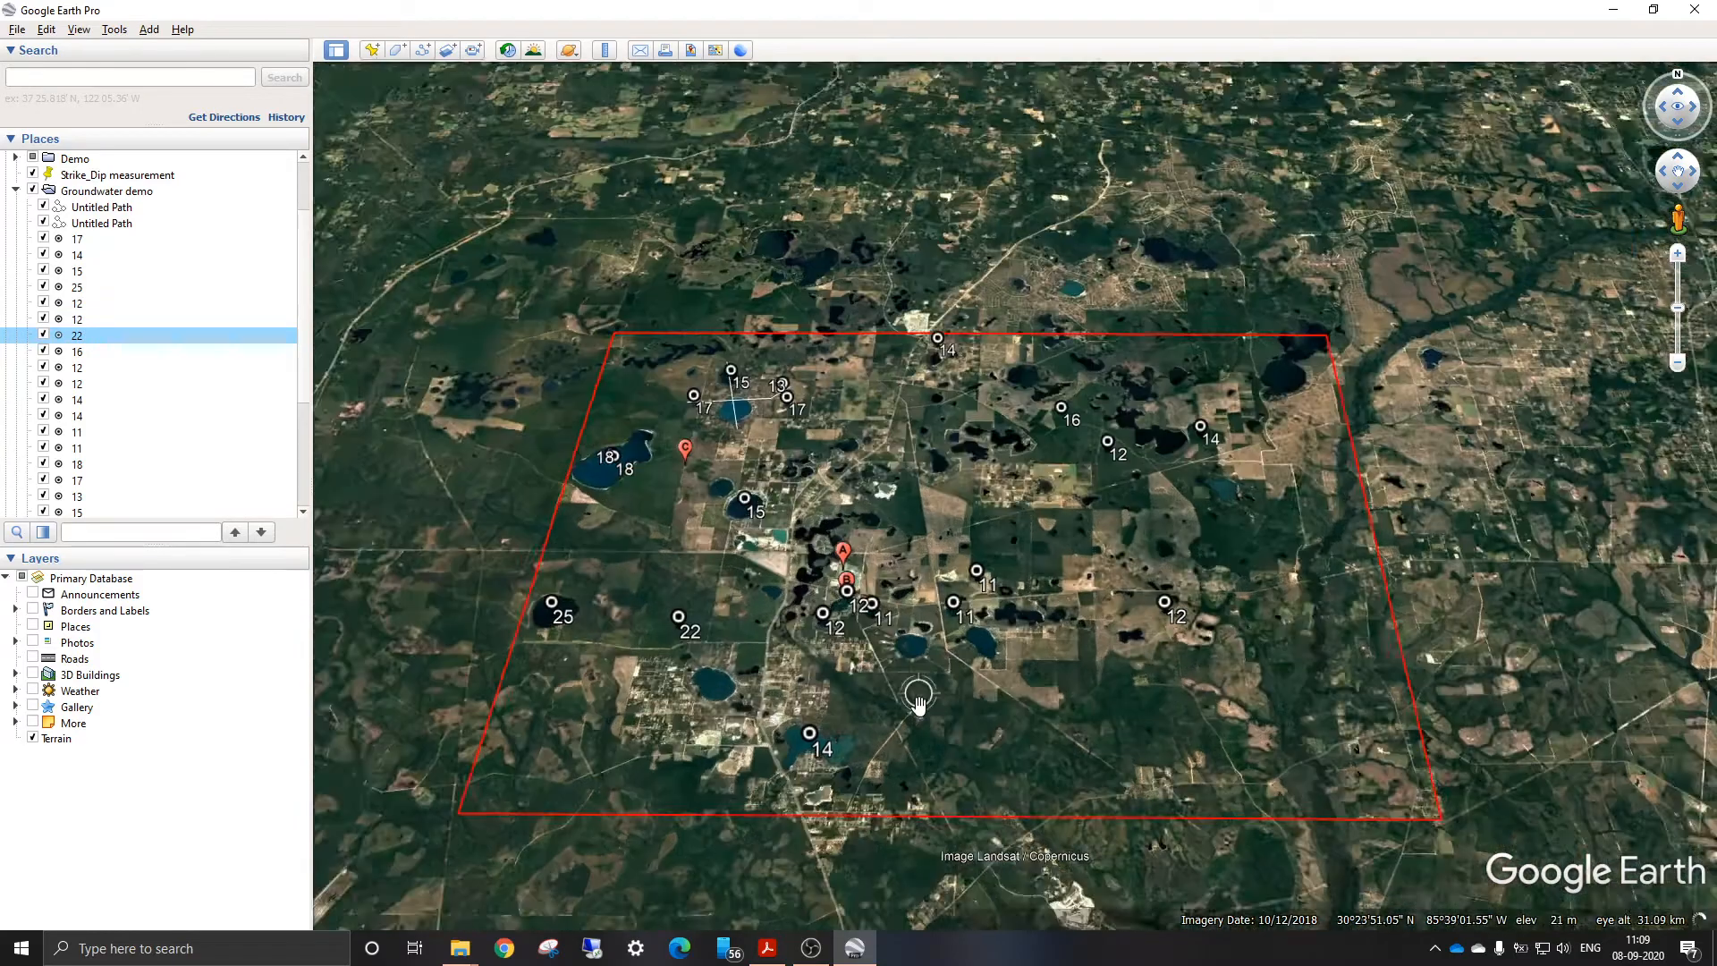
pyautogui.scroll(2, 637, 503)
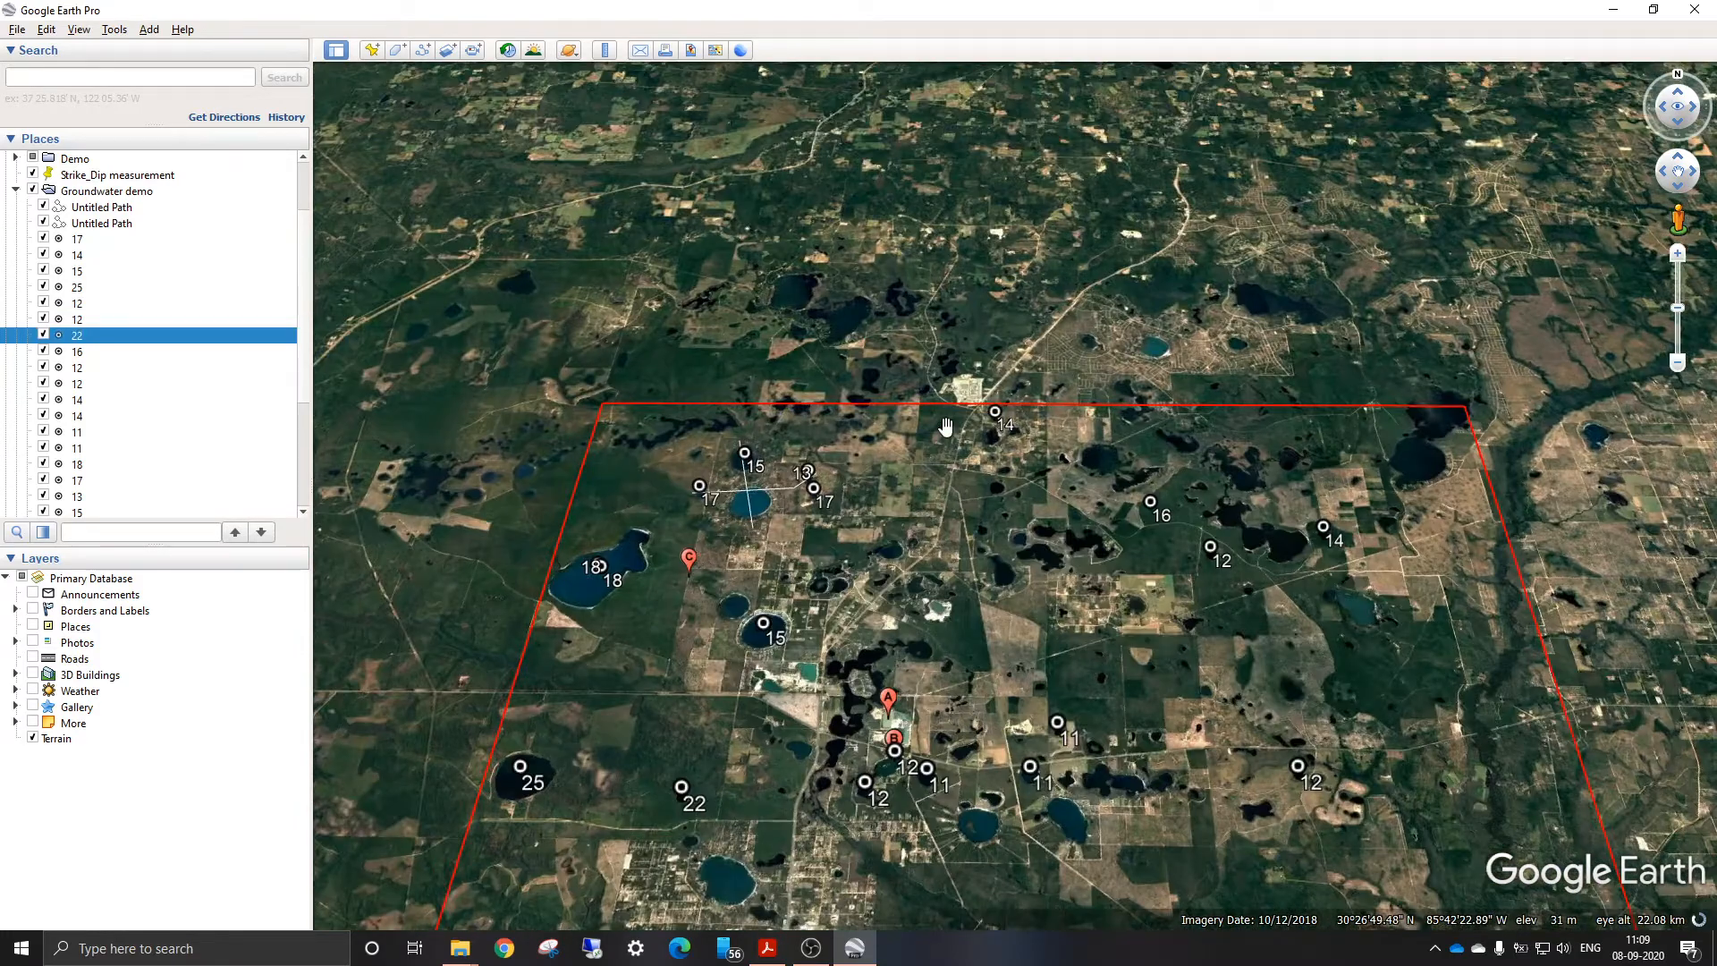
pyautogui.scroll(-2, 1073, 577)
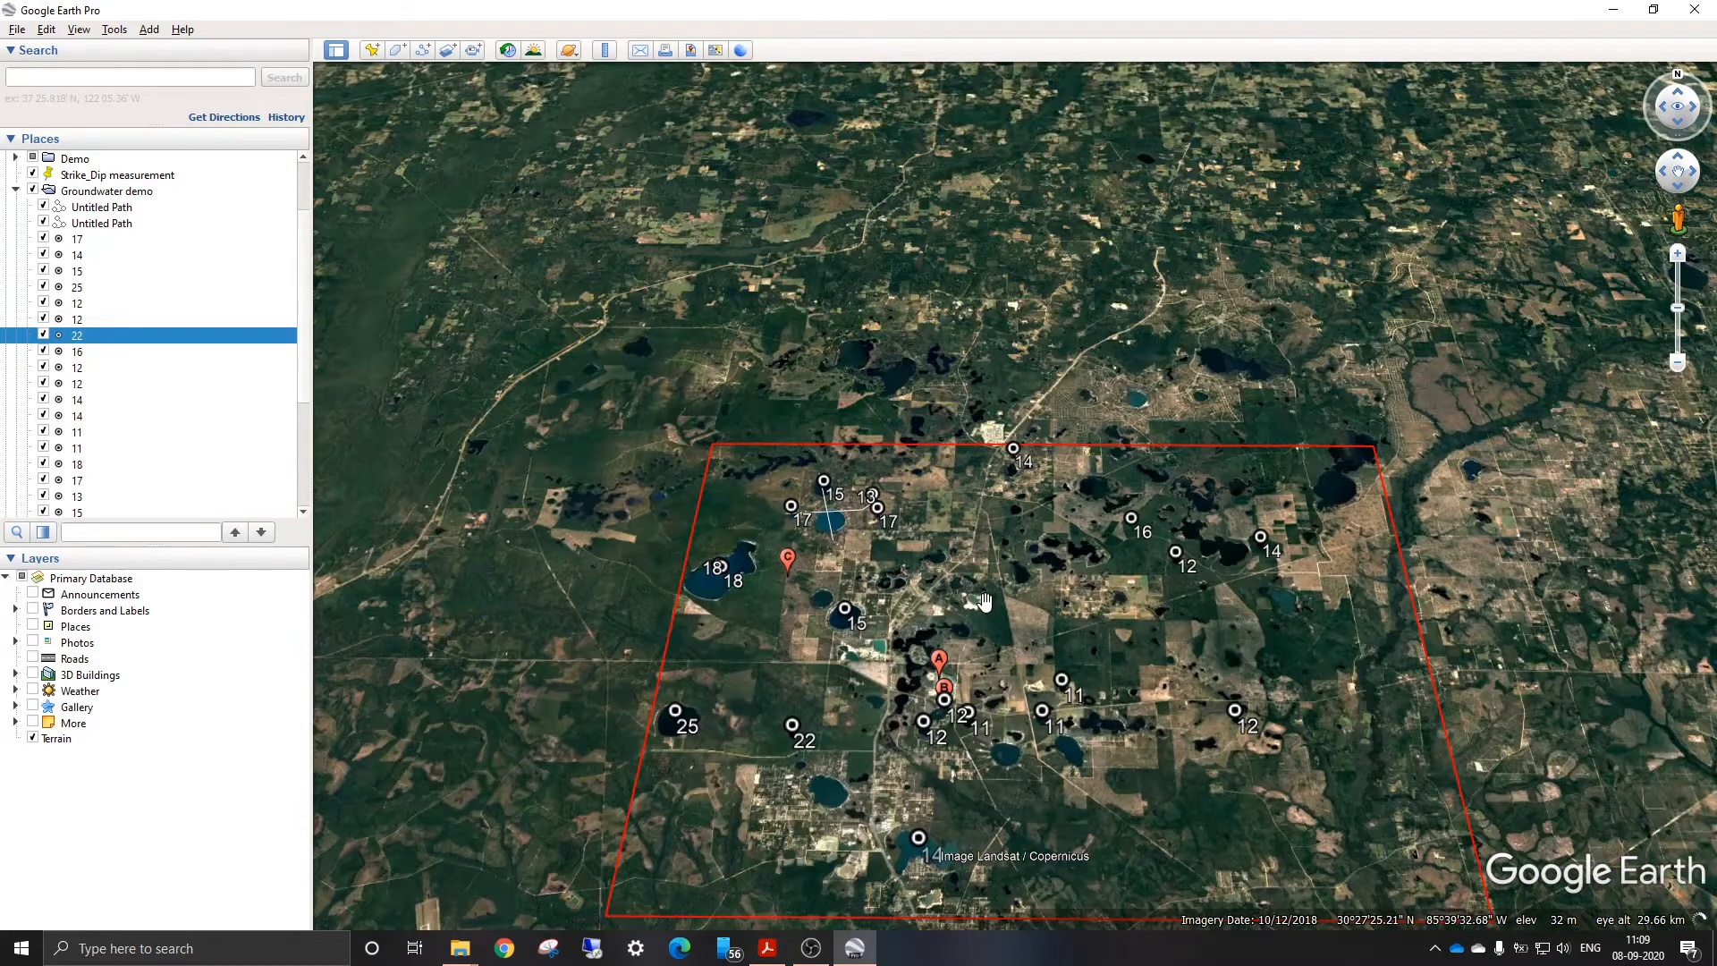
pyautogui.moveTo(983, 602); pyautogui.dragTo(866, 531)
pyautogui.press('r')
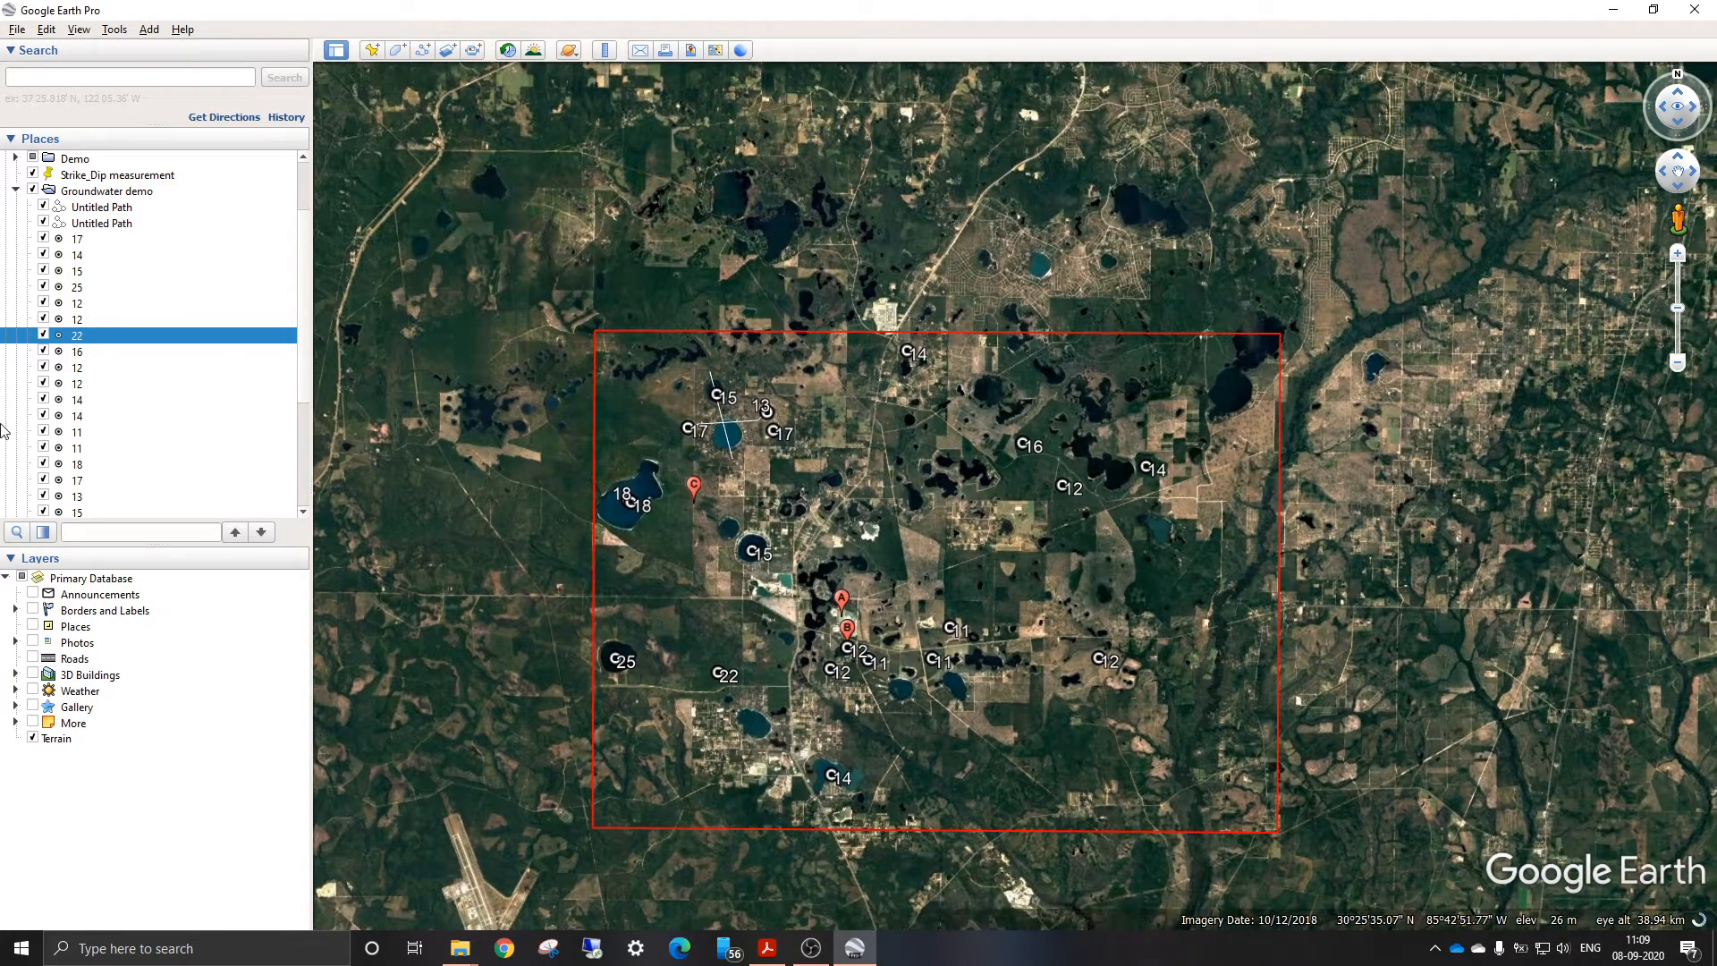
# Hide both untitled paths in the Groundwater demo folder and keep the whole study area in view
pyautogui.click(42, 209)
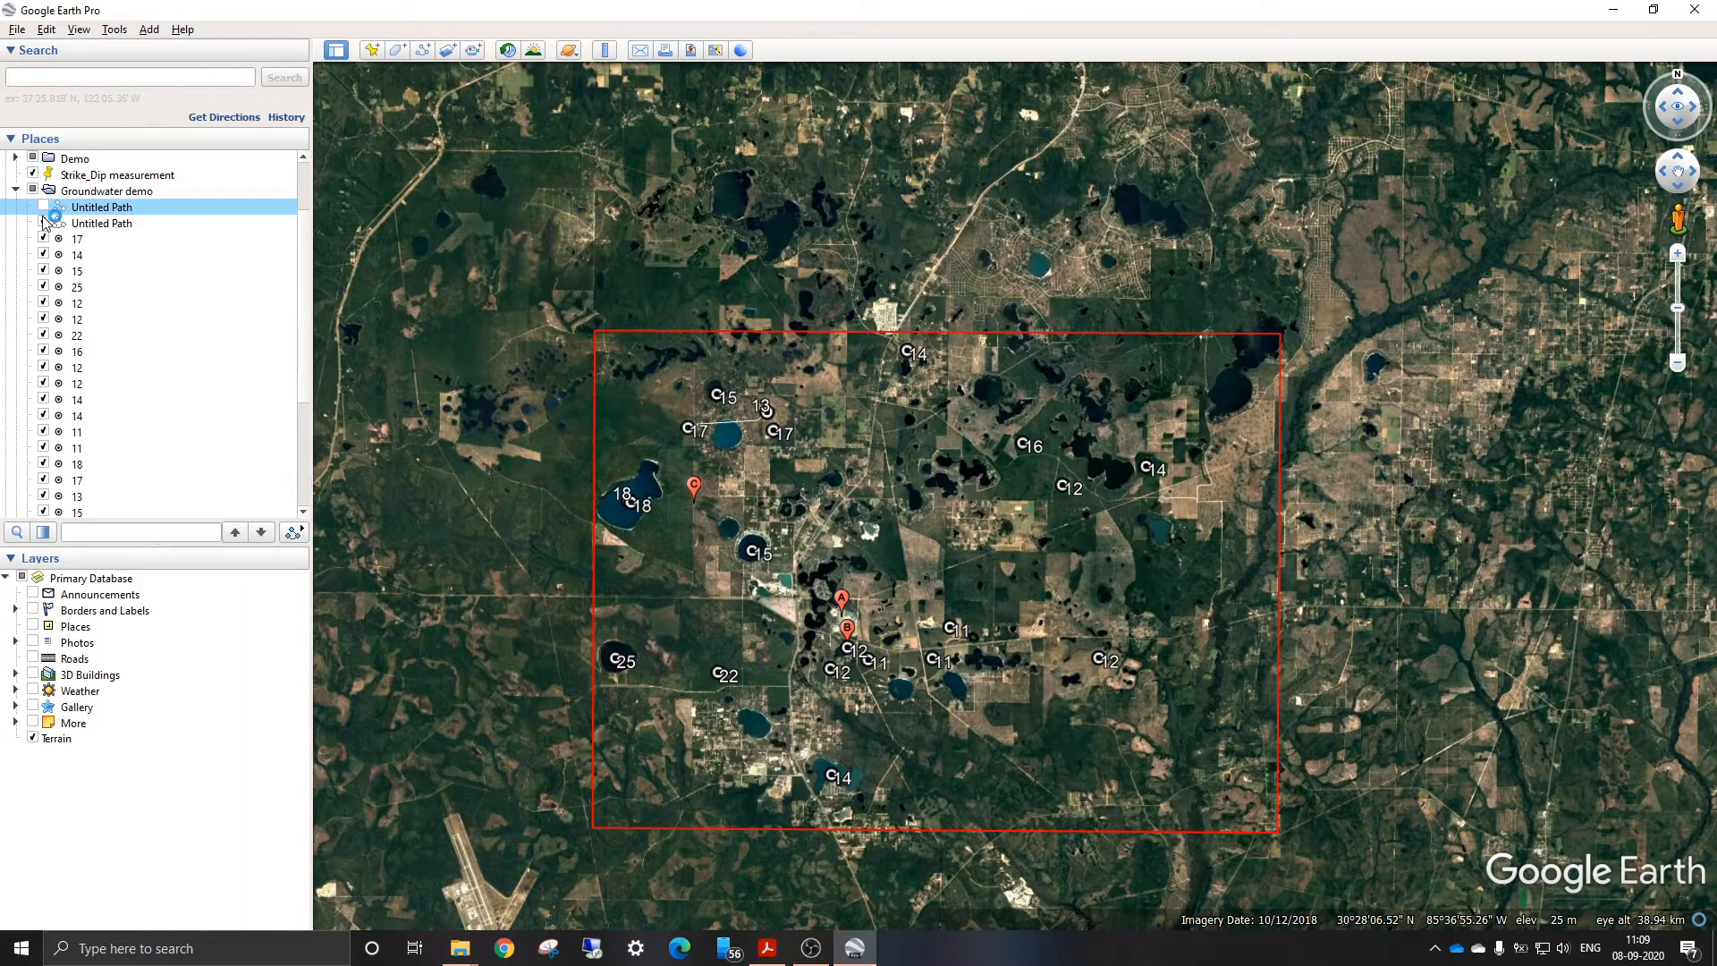
pyautogui.click(45, 223)
pyautogui.moveTo(936, 570); pyautogui.dragTo(893, 500)
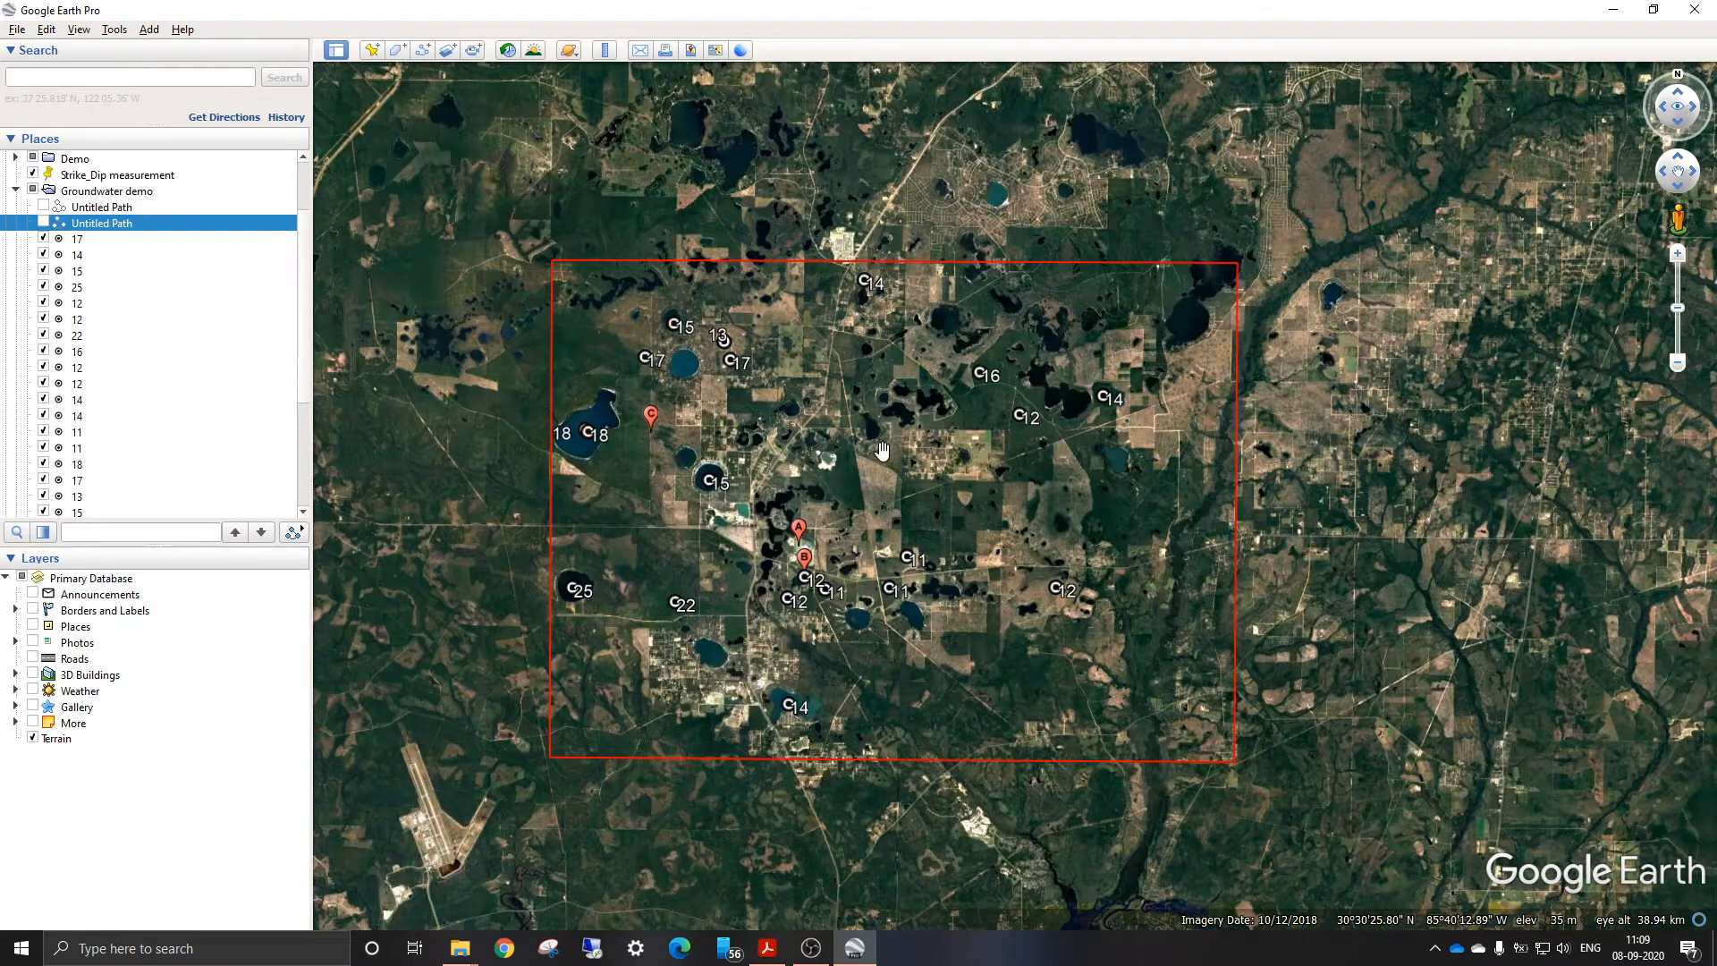
pyautogui.scroll(3, 571, 425)
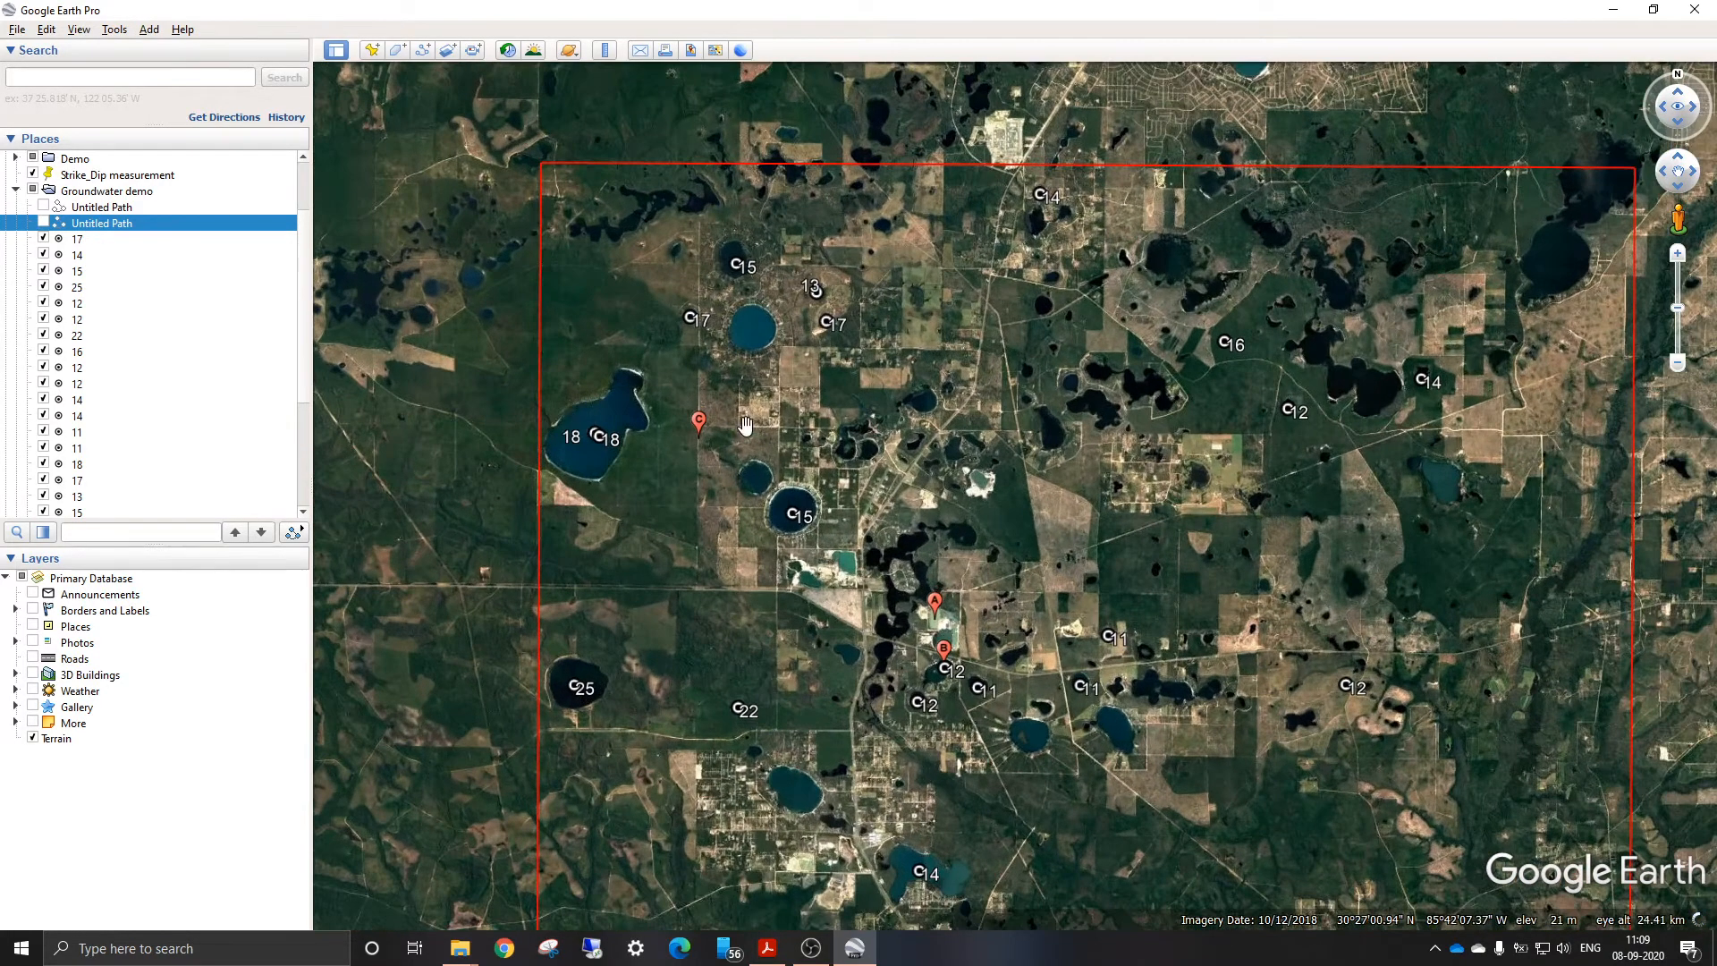
pyautogui.scroll(-2, 723, 427)
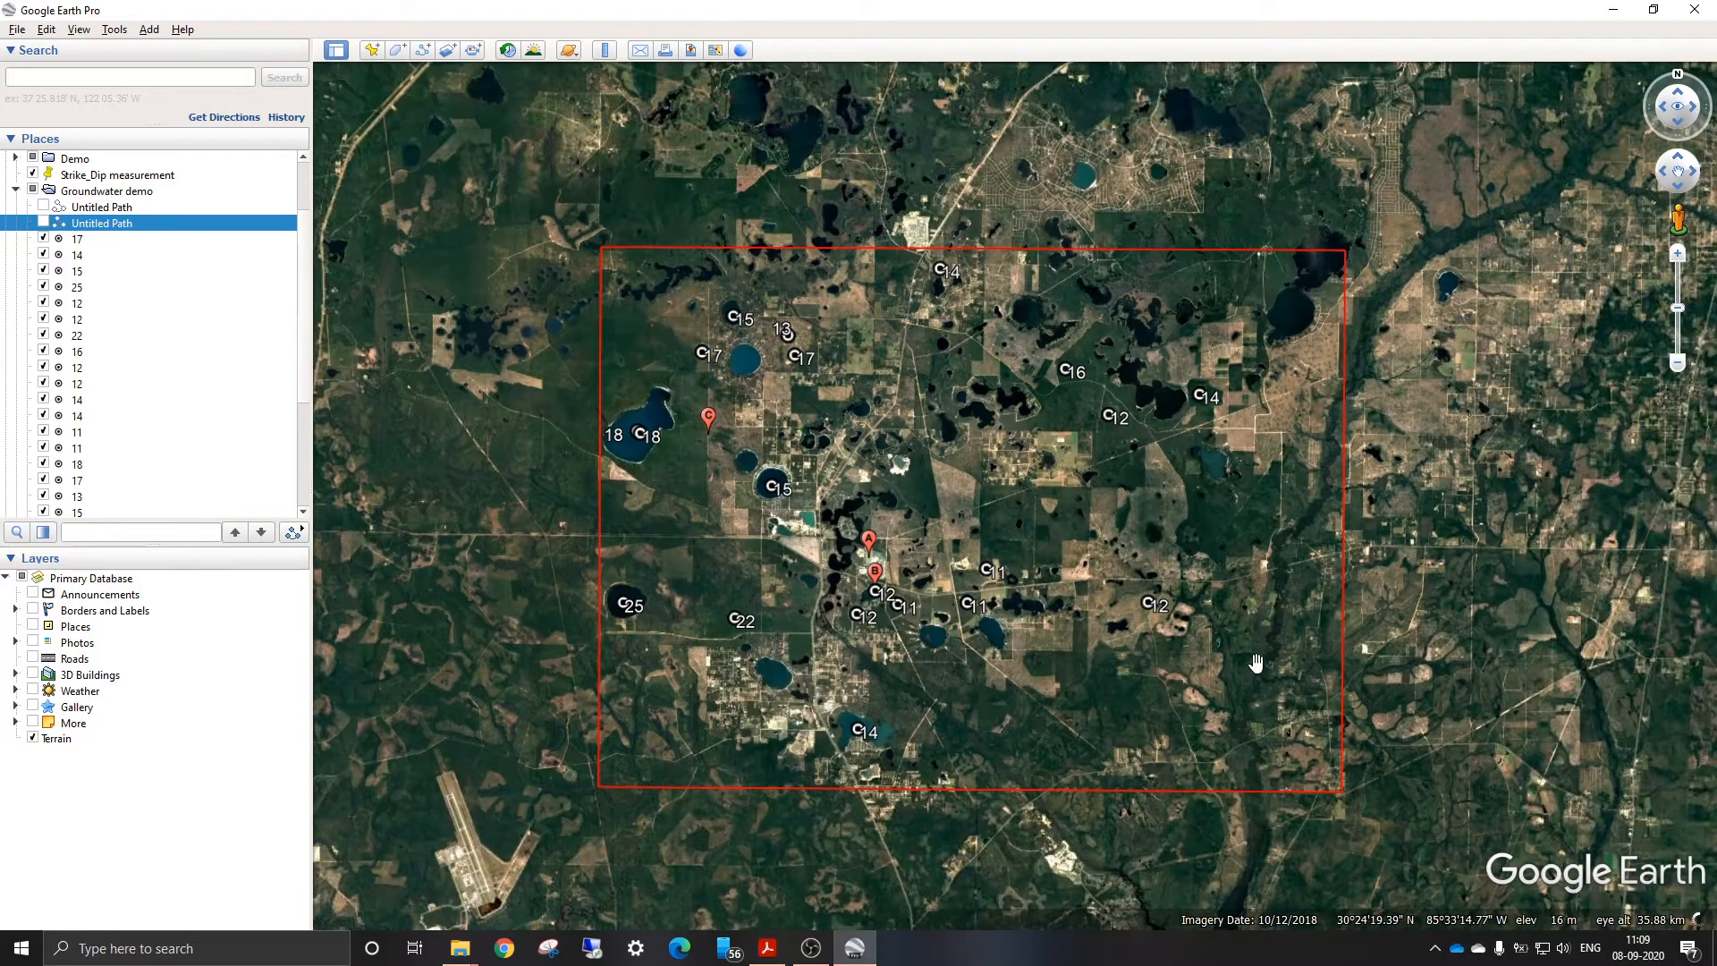
pyautogui.moveTo(967, 461); pyautogui.dragTo(913, 431)
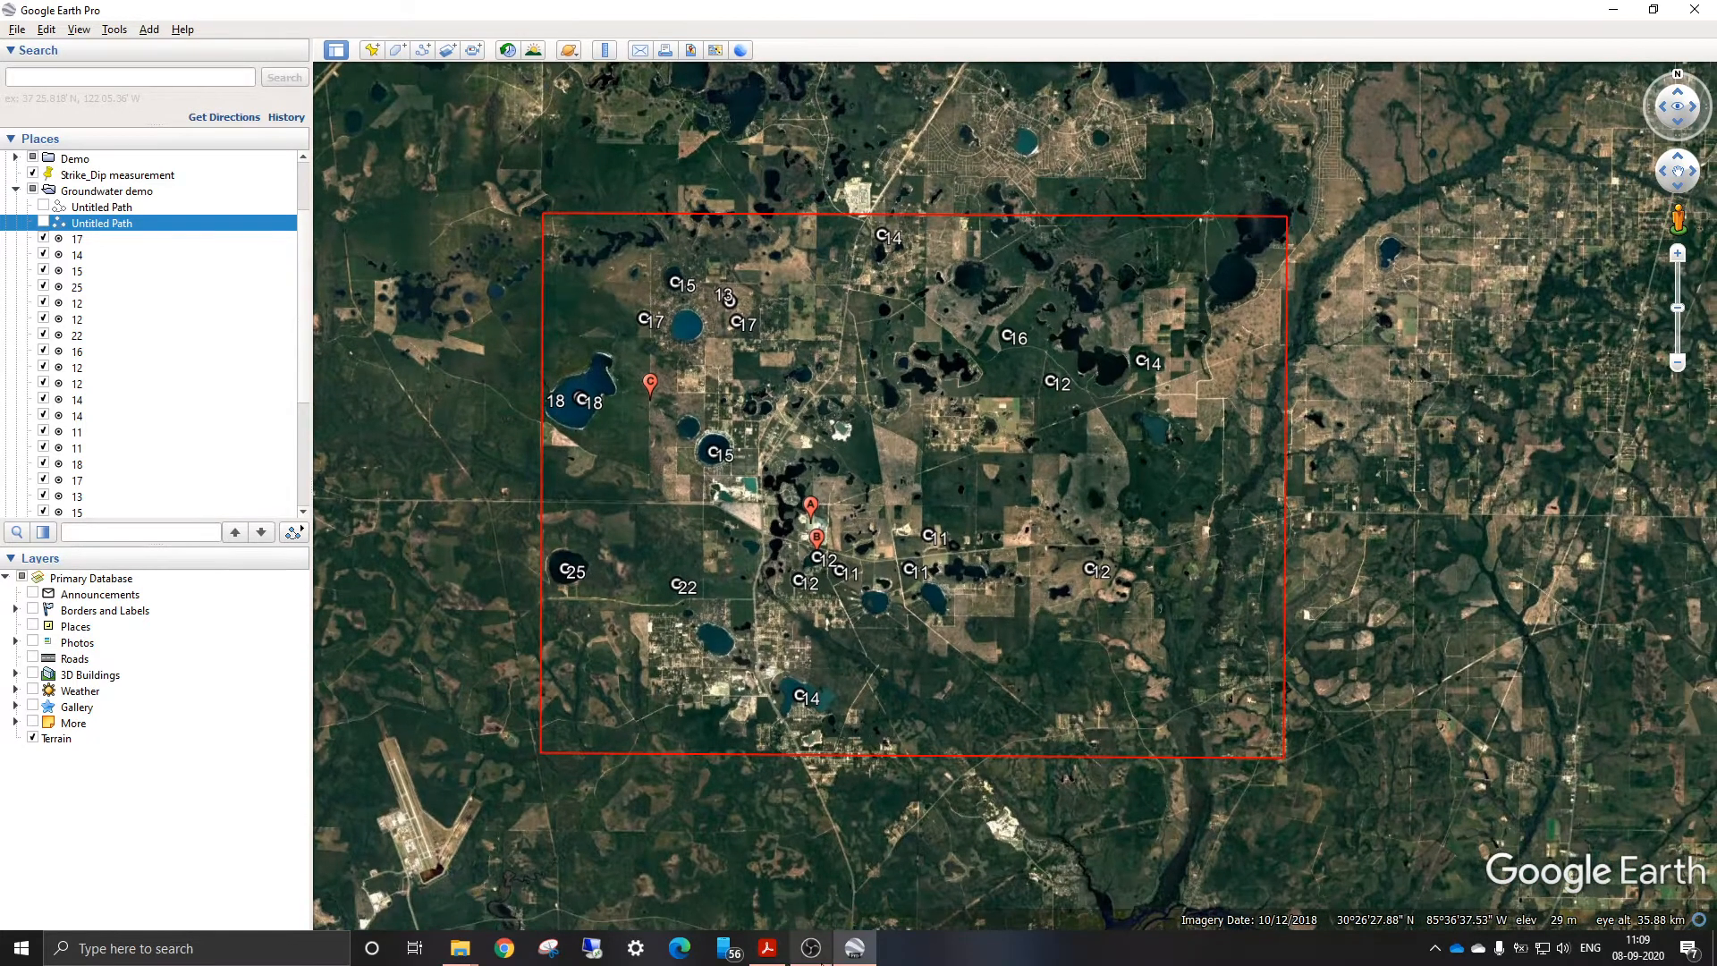
# Read question 1 in Chapter_06.pdf in Adobe Acrobat Reader, and return to Google Earth Pro to compare the labelled elevations across the study area
pyautogui.click(768, 949)
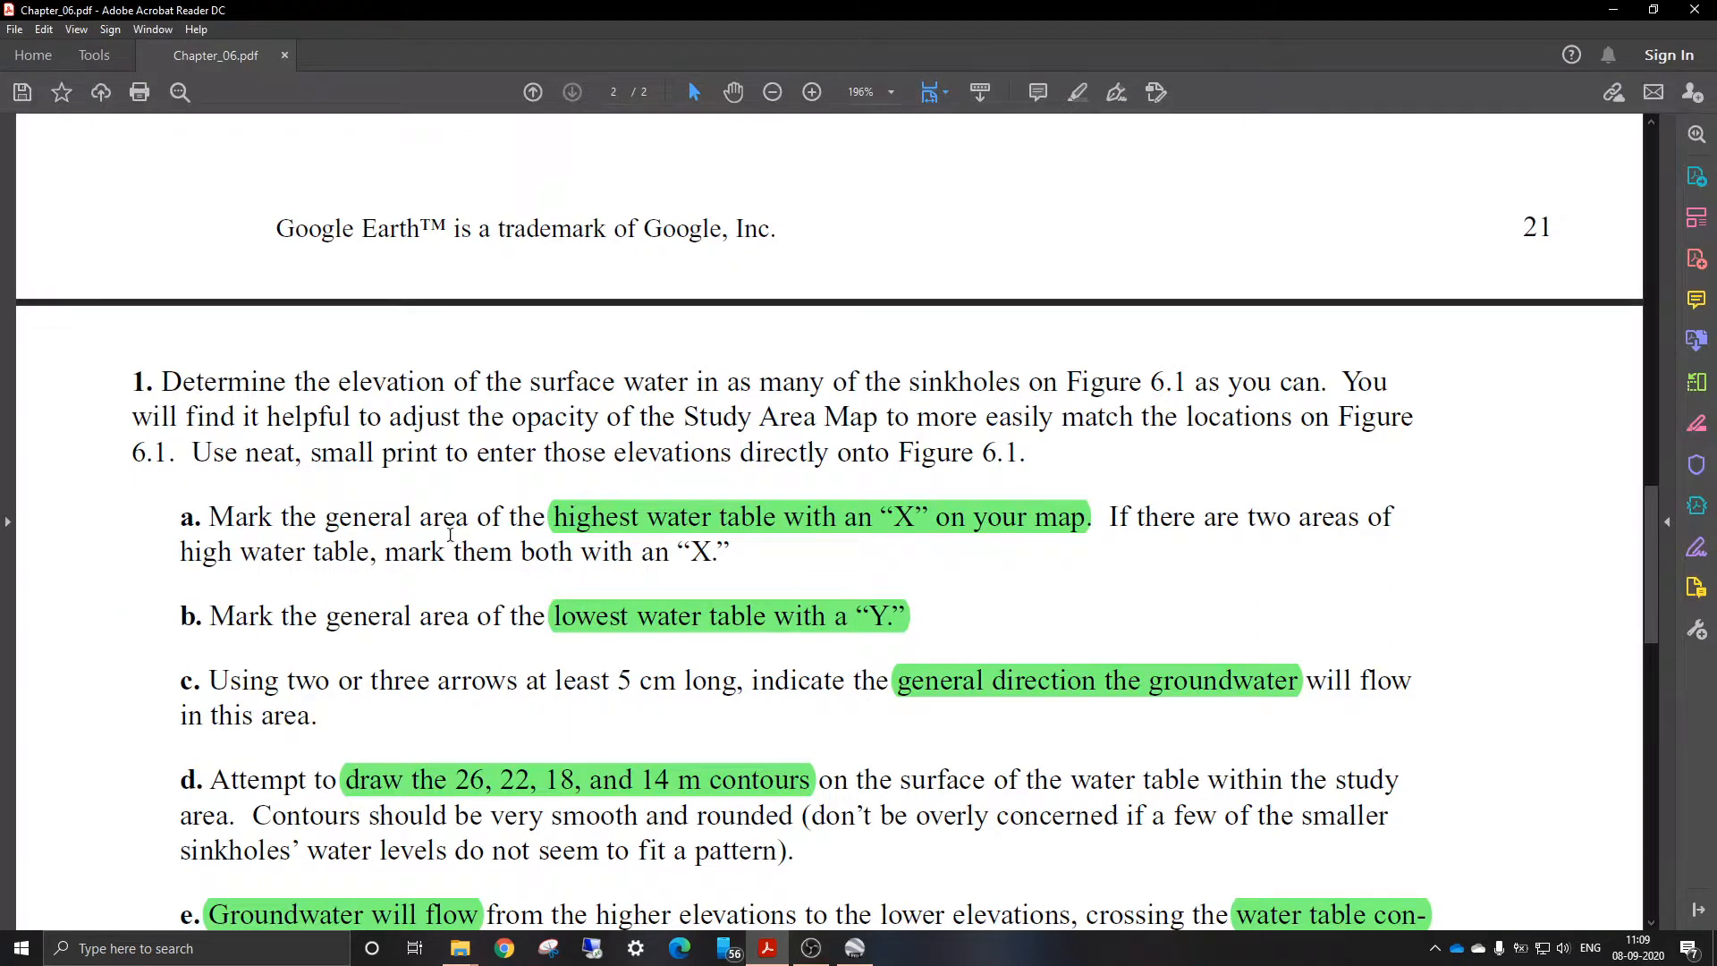
pyautogui.scroll(-3, 450, 534)
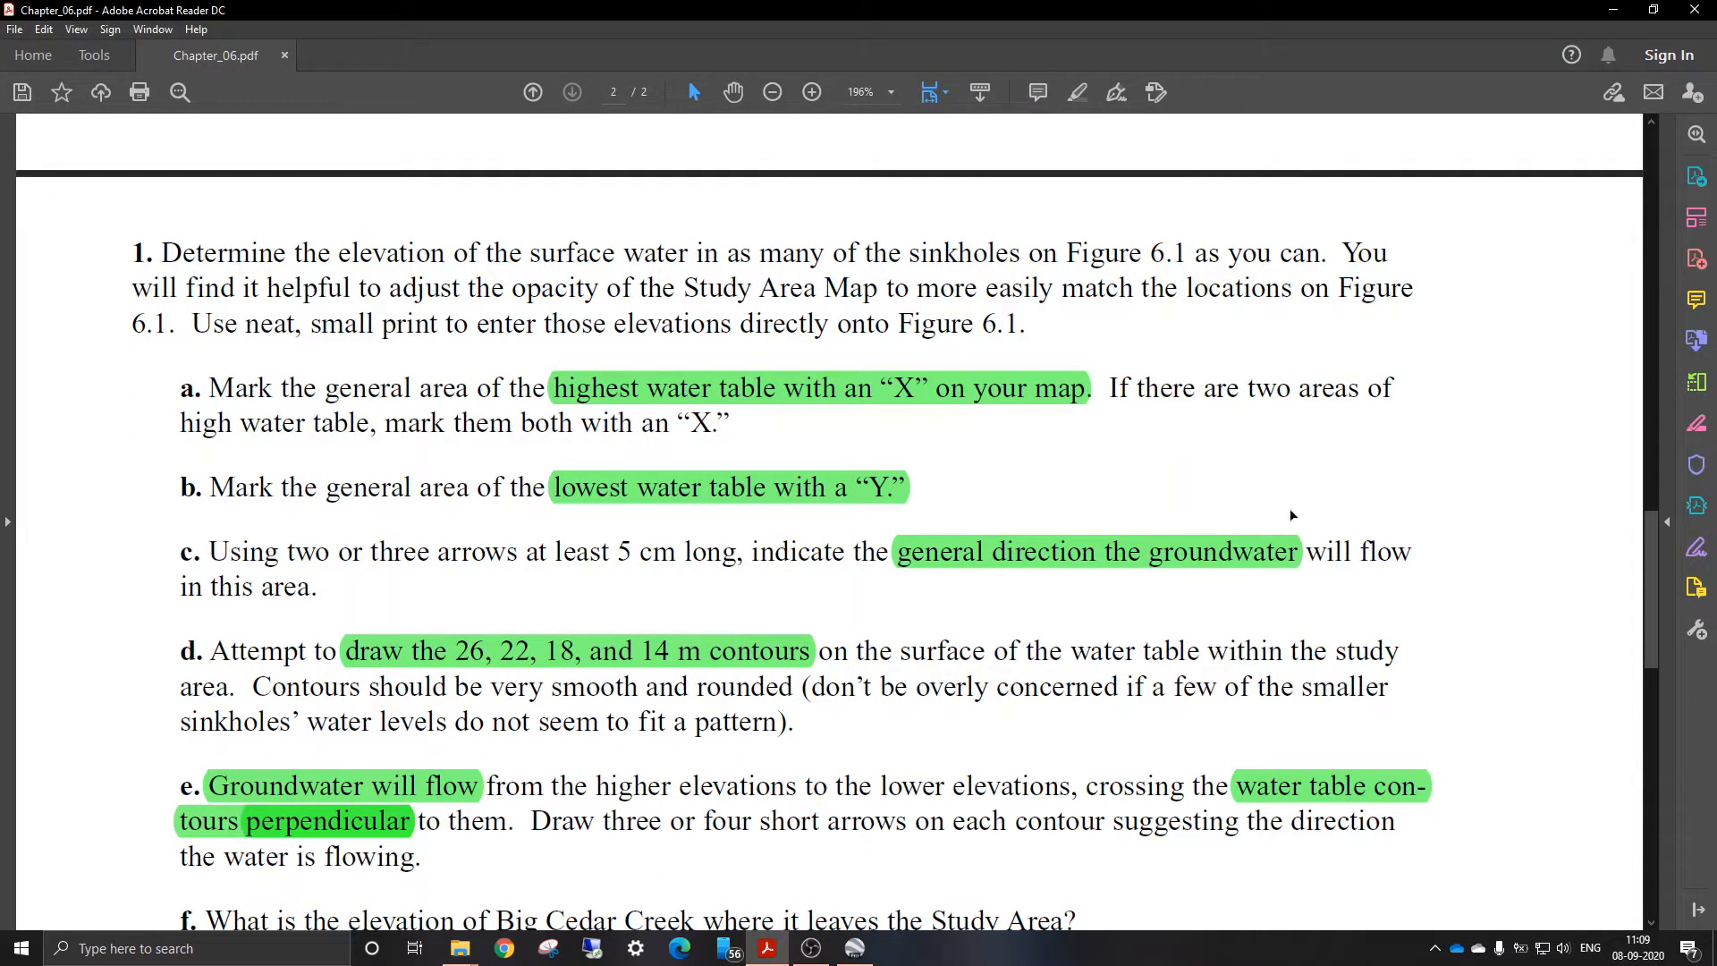
pyautogui.click(1612, 10)
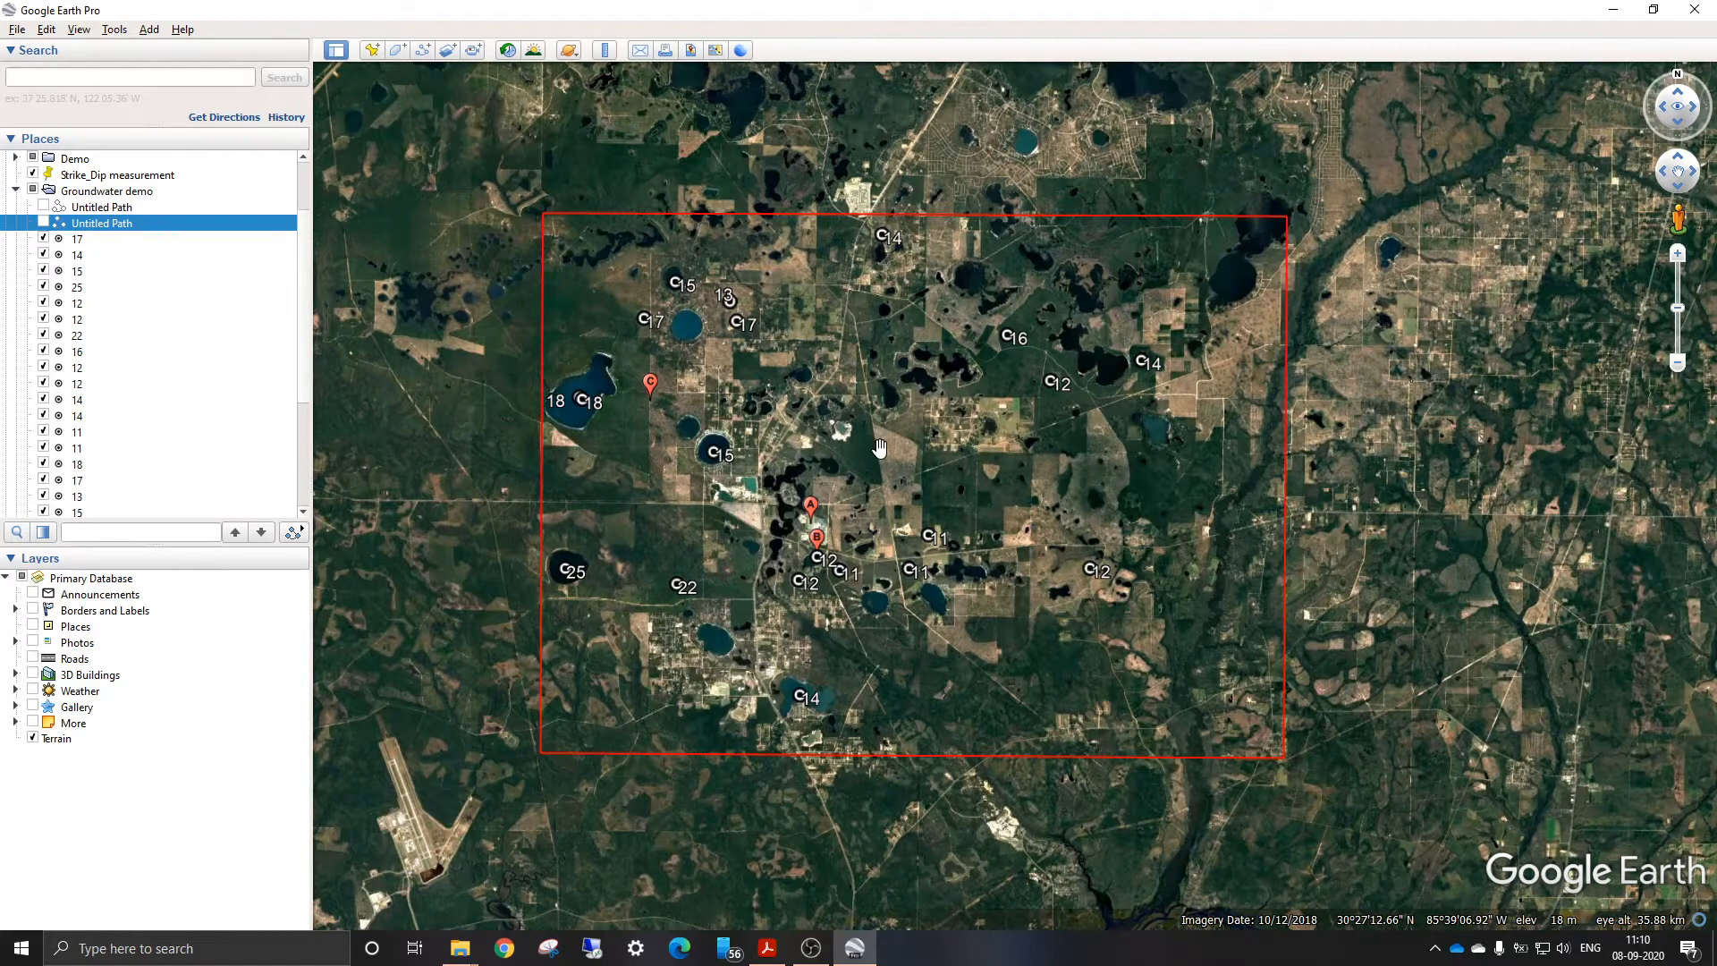
pyautogui.moveTo(880, 449); pyautogui.dragTo(858, 462)
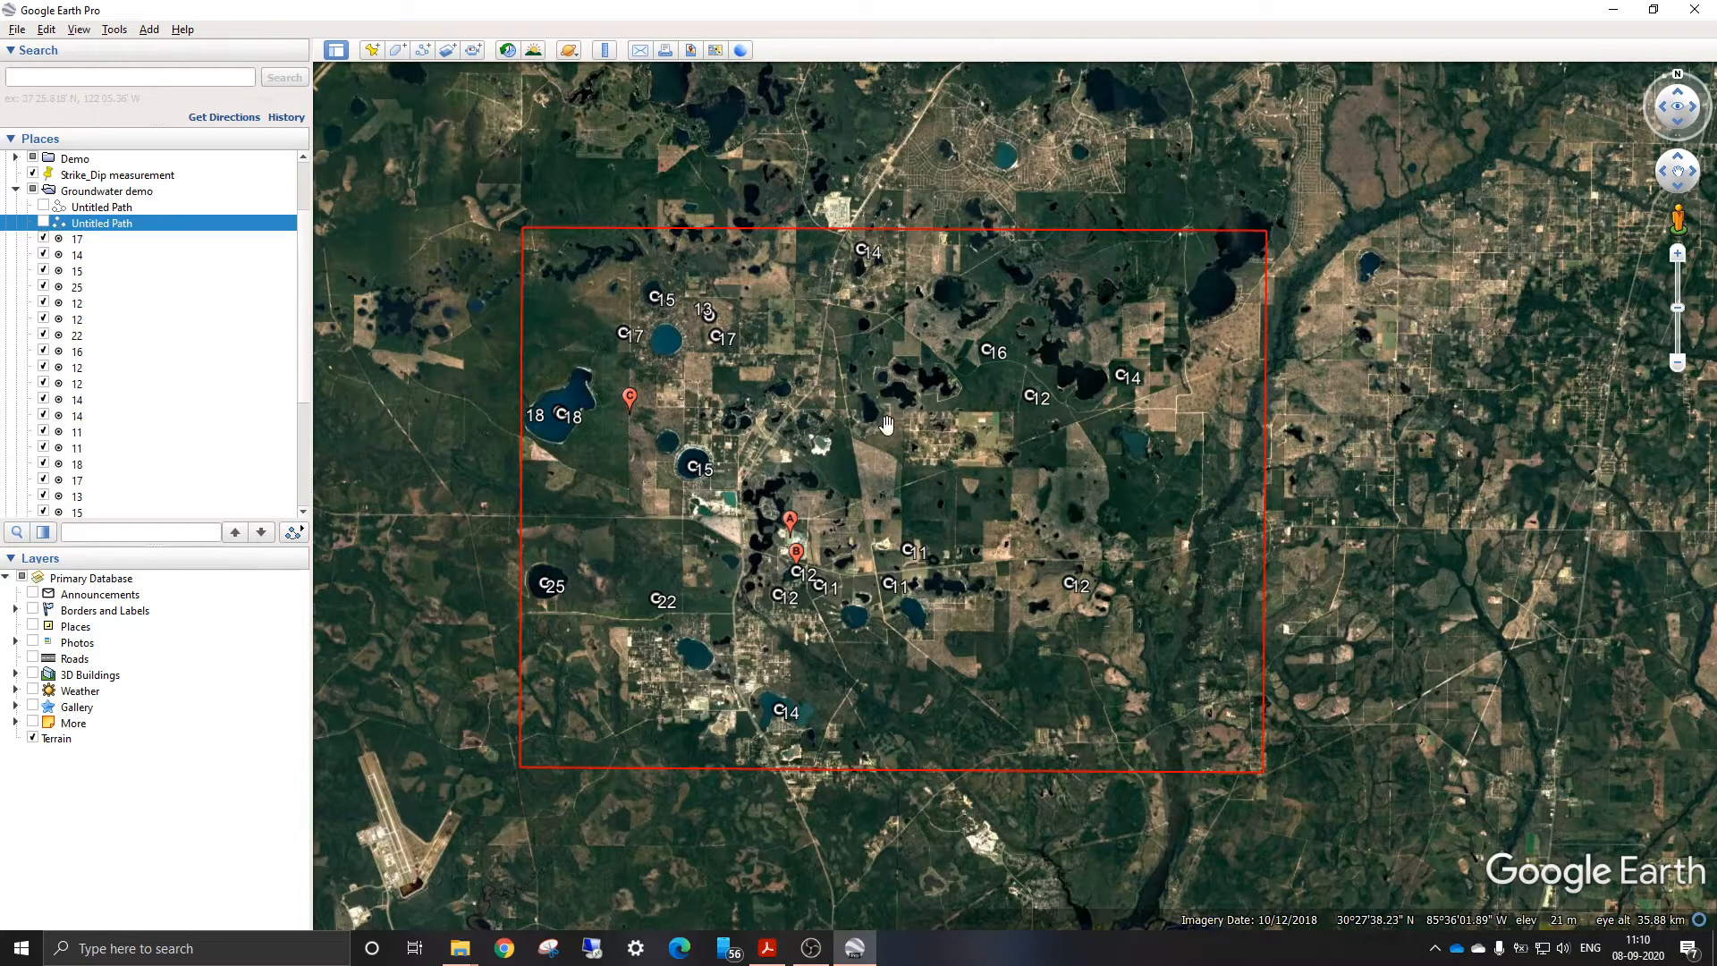
pyautogui.moveTo(882, 467); pyautogui.dragTo(863, 504)
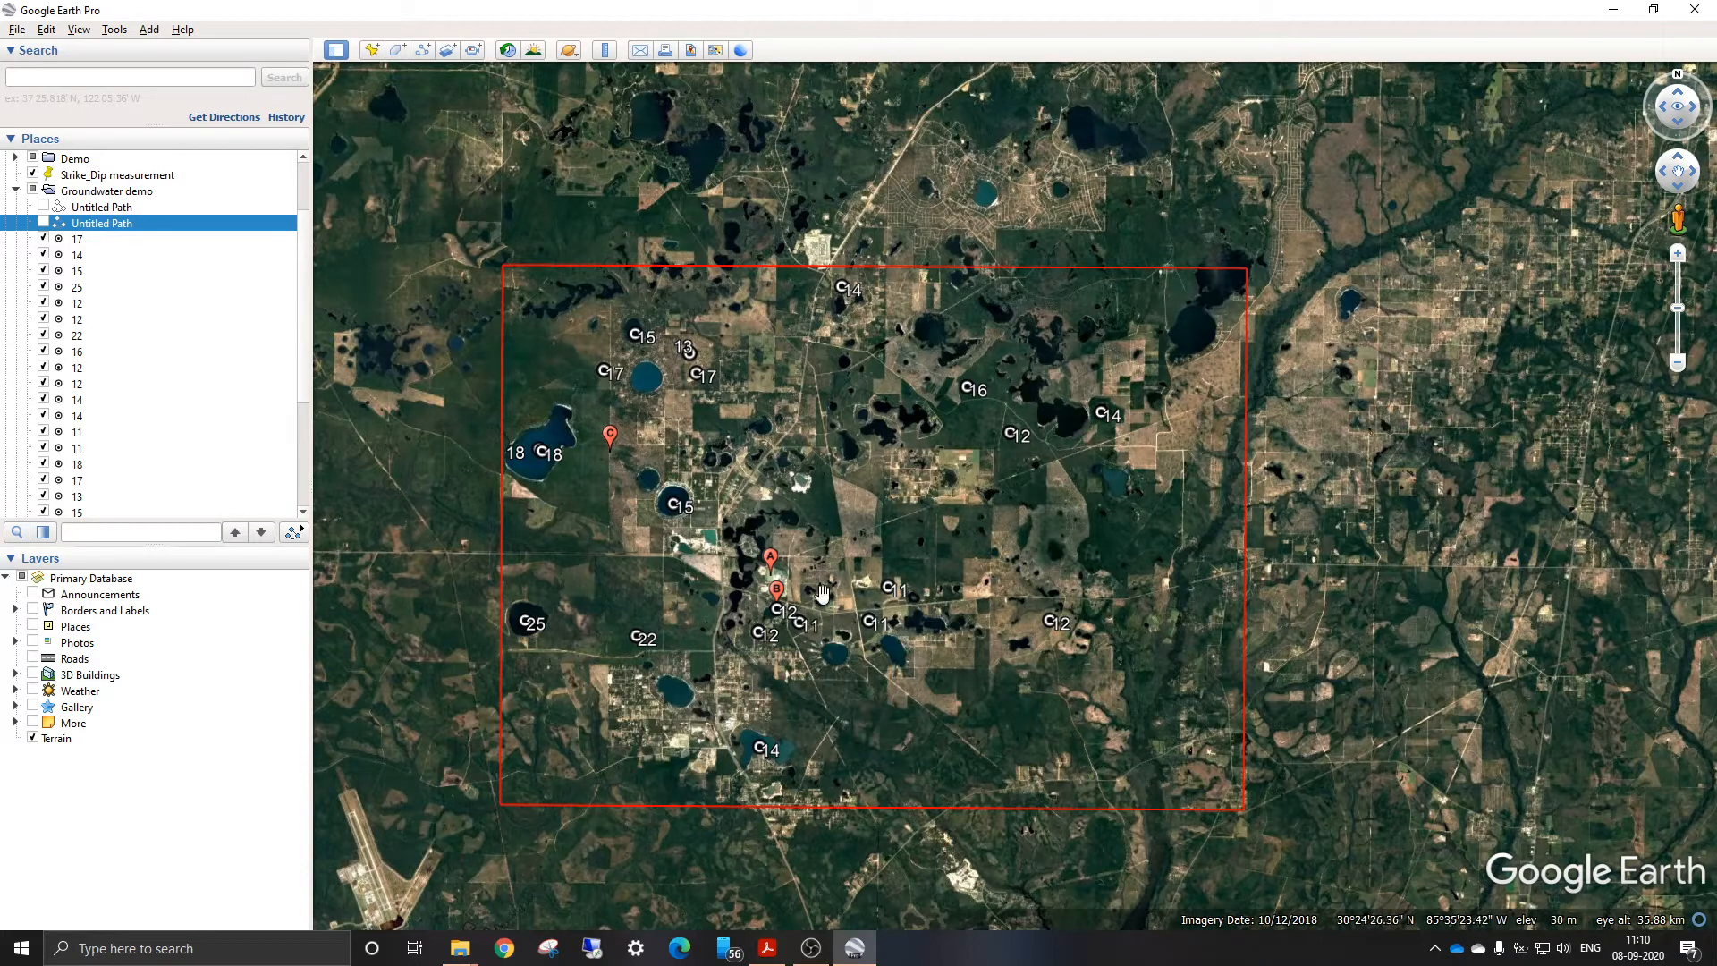
# Read the rest of question 1 and questions 2 and 3 in Chapter_06.pdf in Acrobat Reader, and return to Google Earth Pro
pyautogui.click(767, 947)
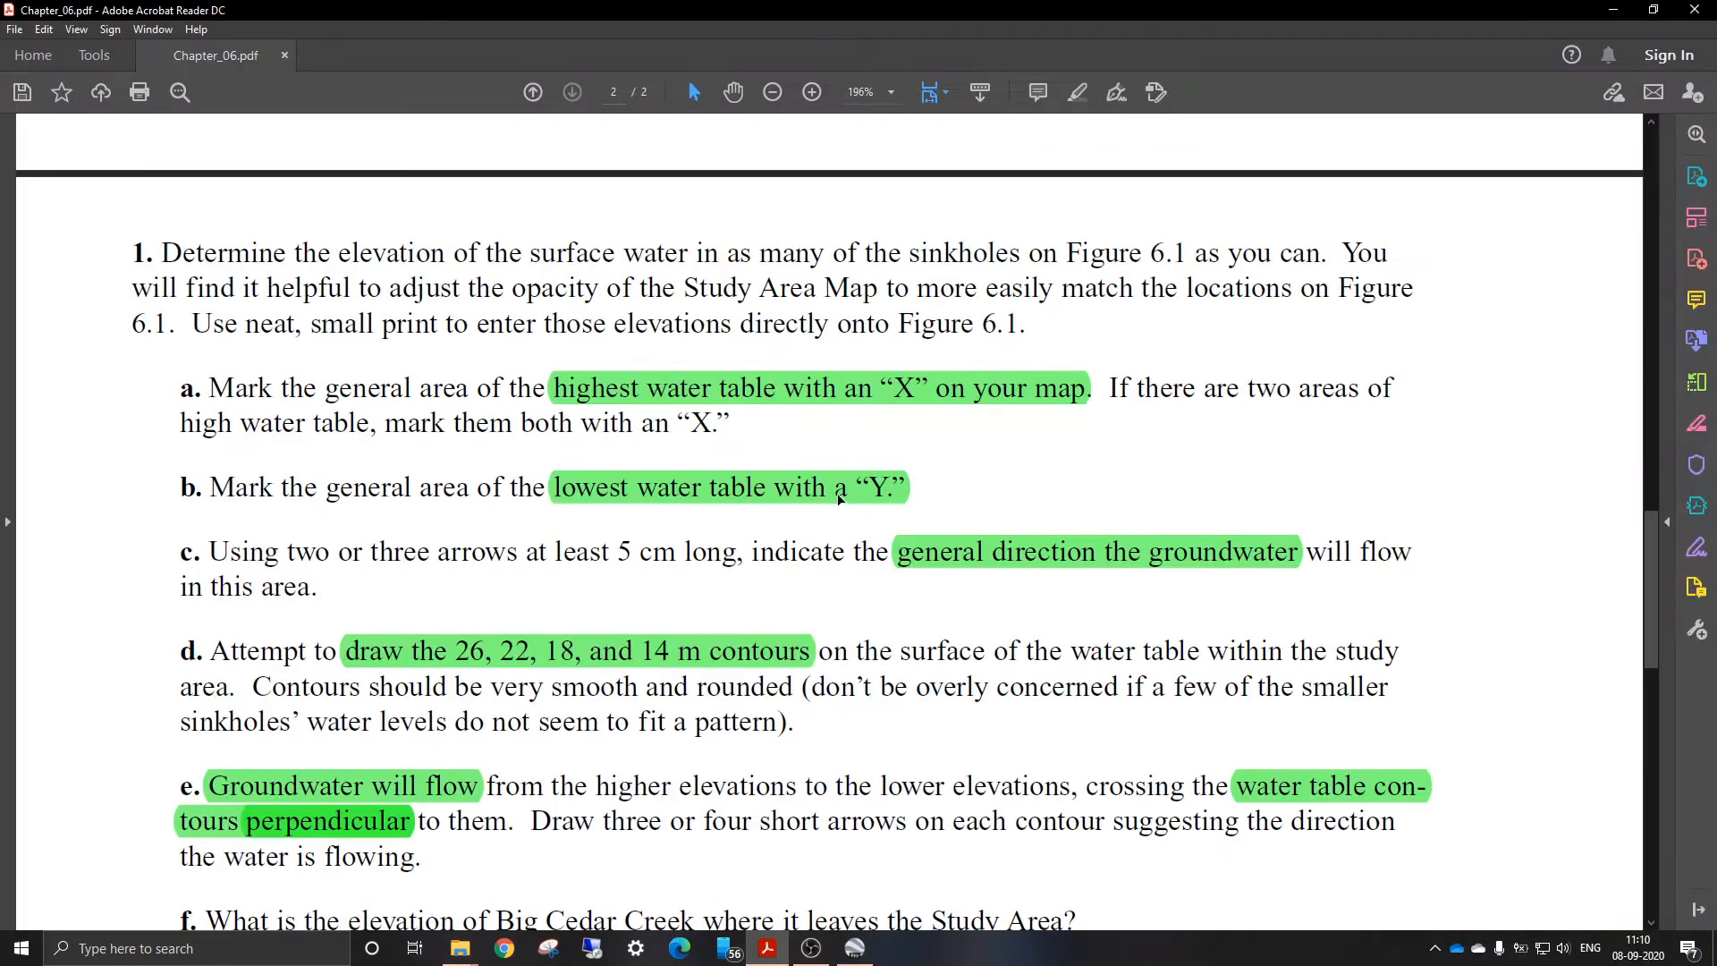
pyautogui.scroll(-2, 744, 449)
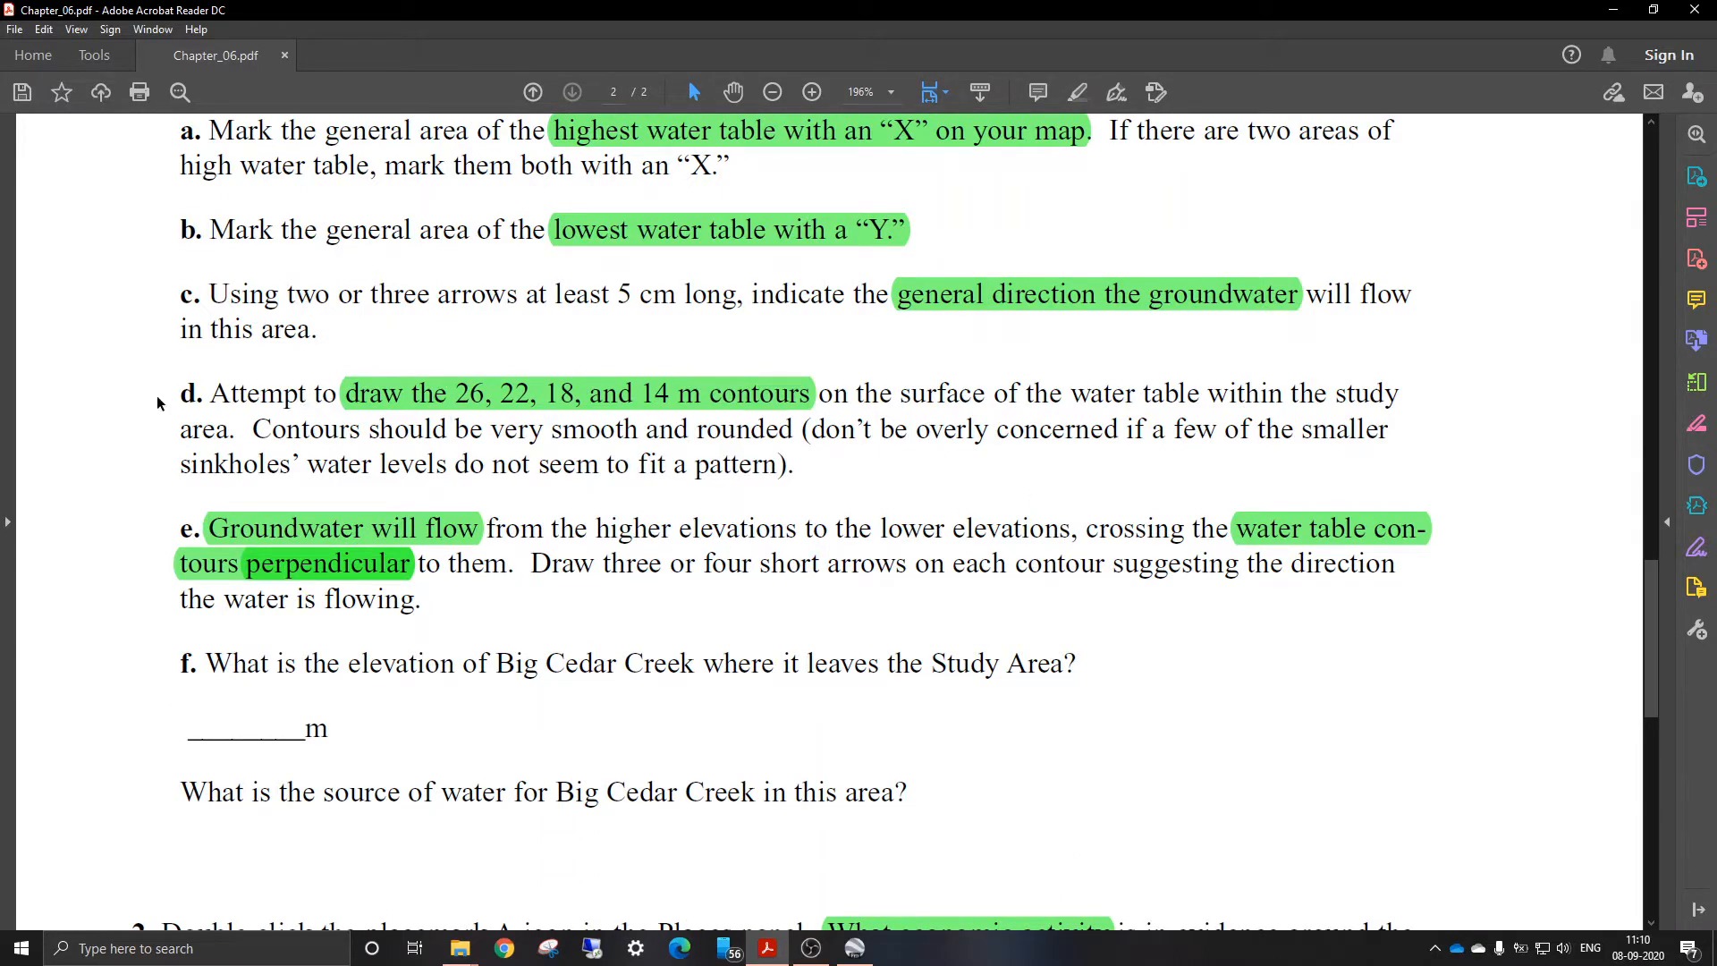
pyautogui.scroll(1, 240, 465)
pyautogui.scroll(-1, 279, 489)
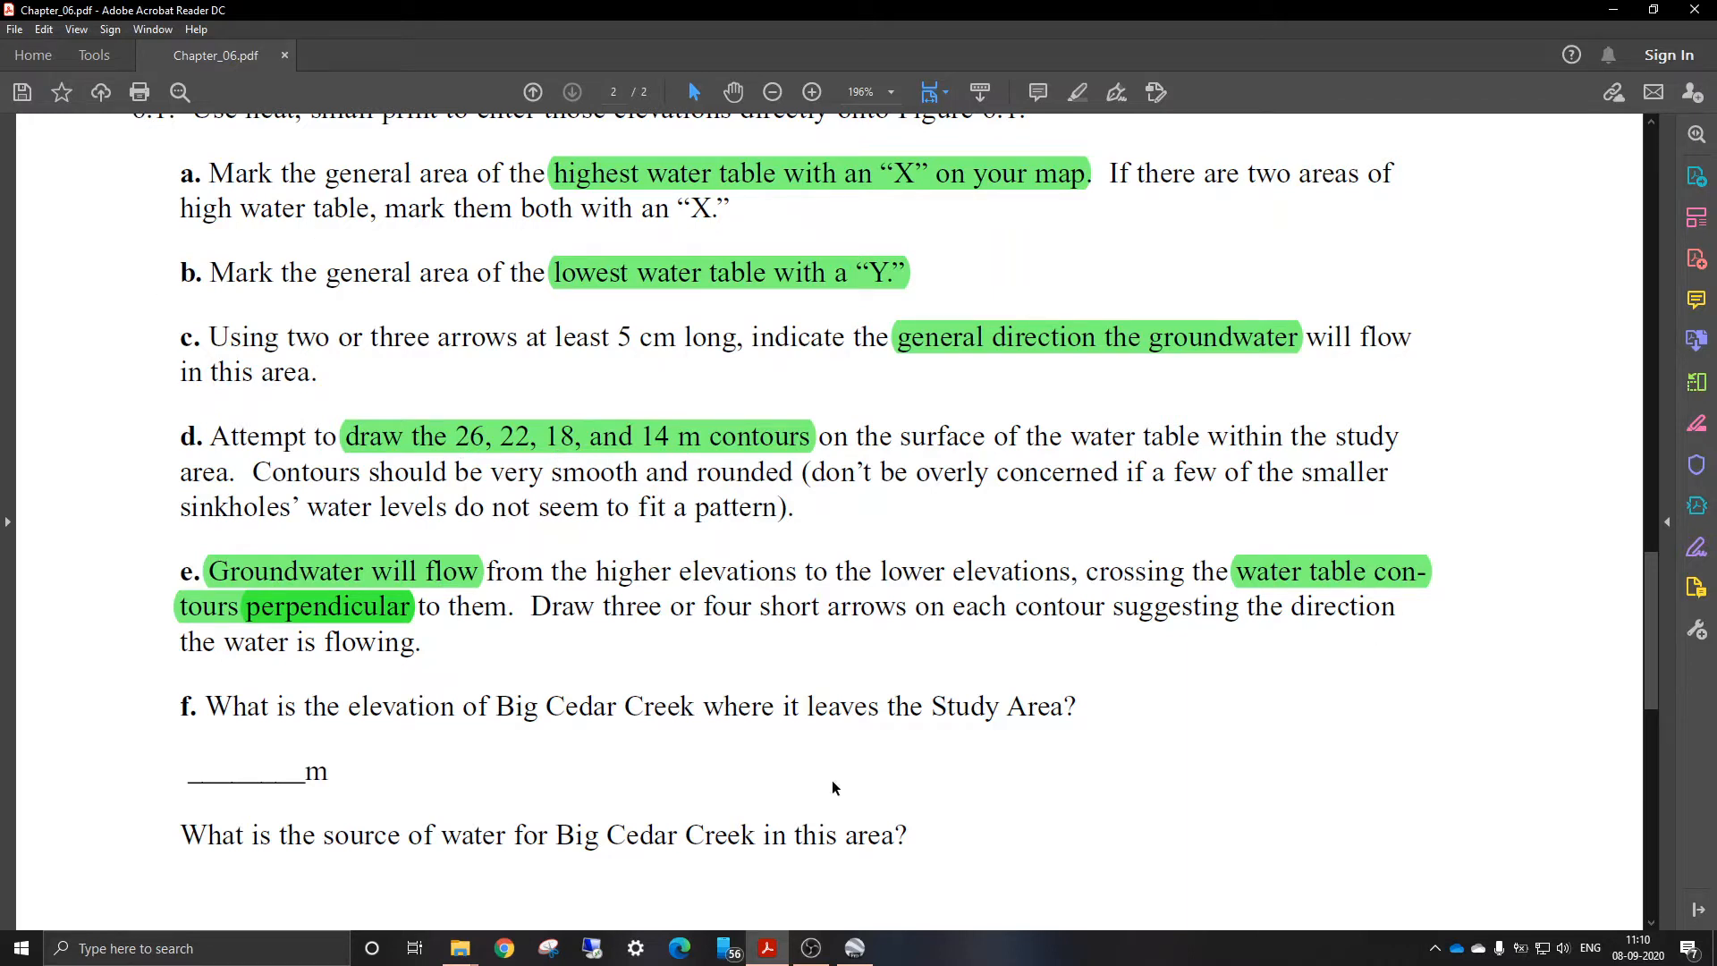
pyautogui.scroll(-3, 892, 387)
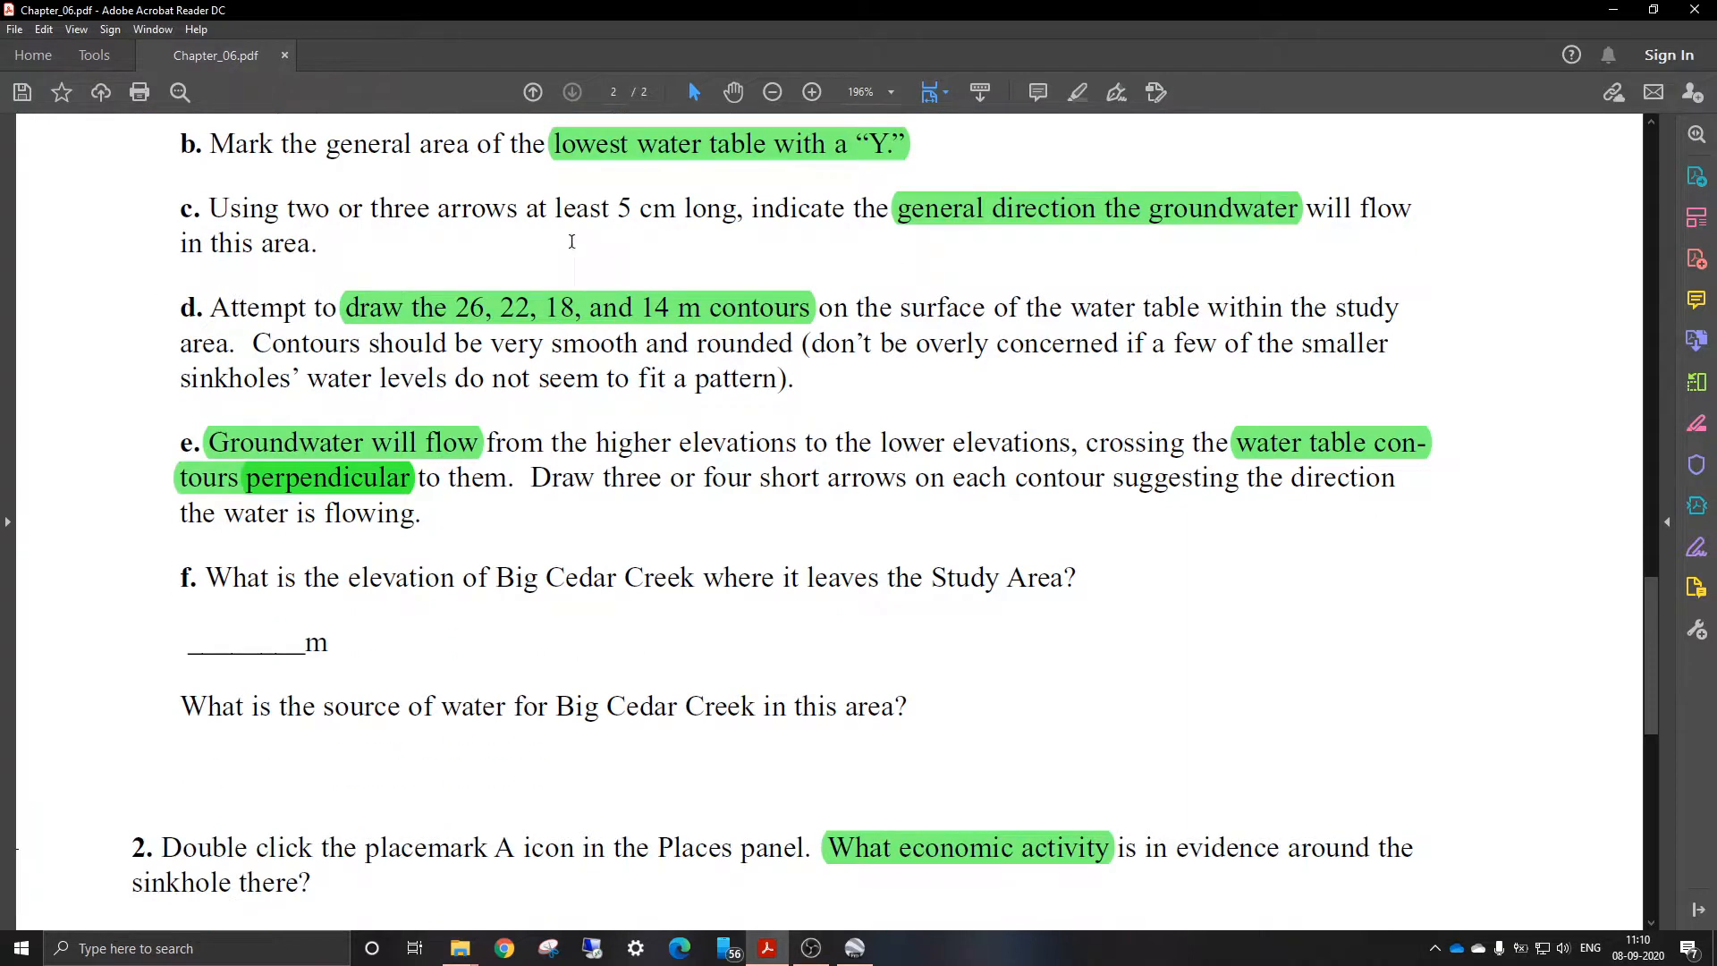
pyautogui.scroll(-4, 738, 419)
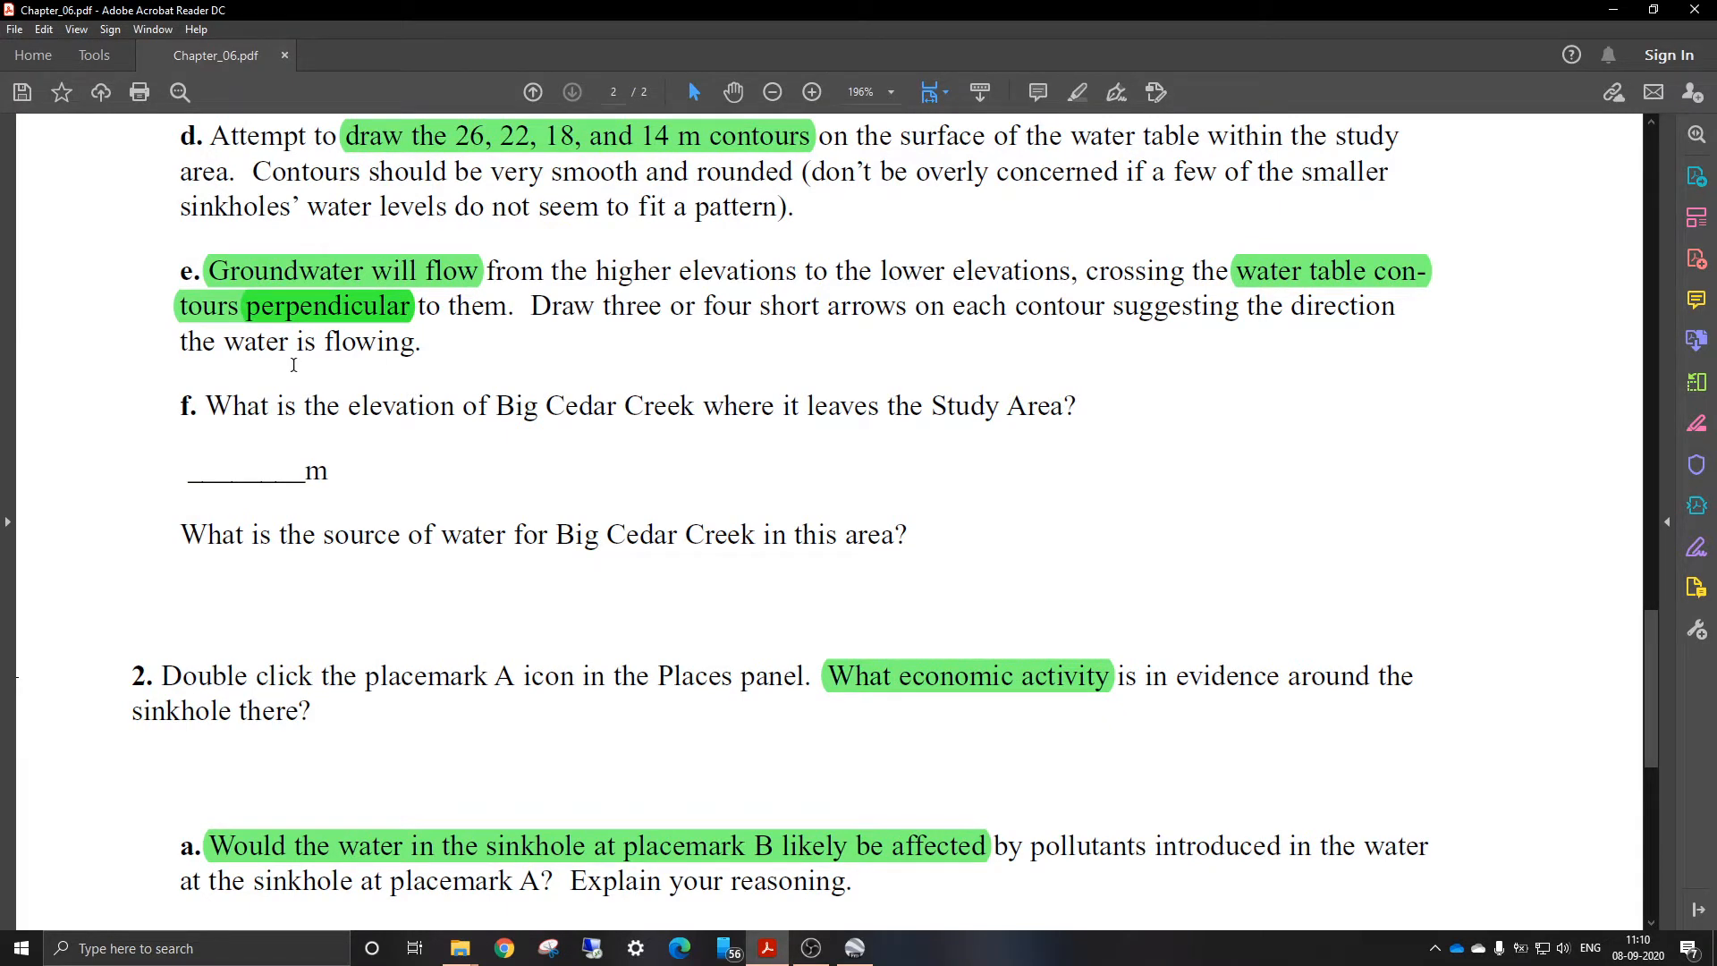
pyautogui.scroll(-8, 398, 382)
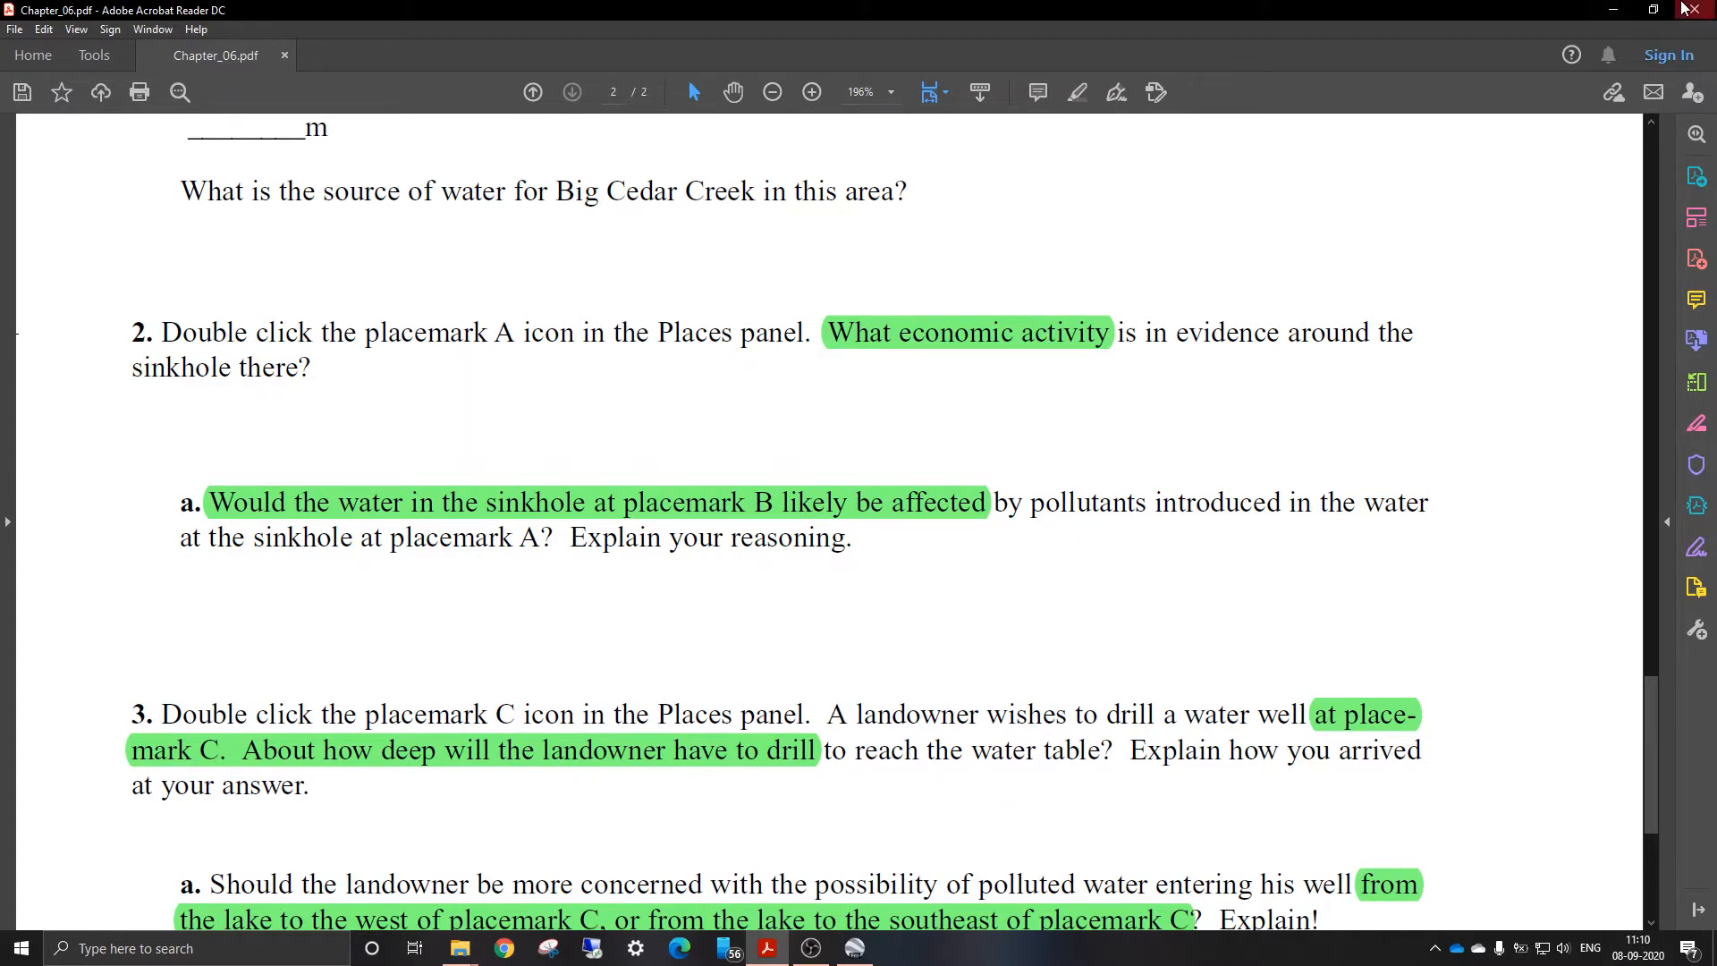
pyautogui.click(1612, 10)
# Inspect the land use around the sinkhole at placemark A at close range
pyautogui.scroll(3, 777, 524)
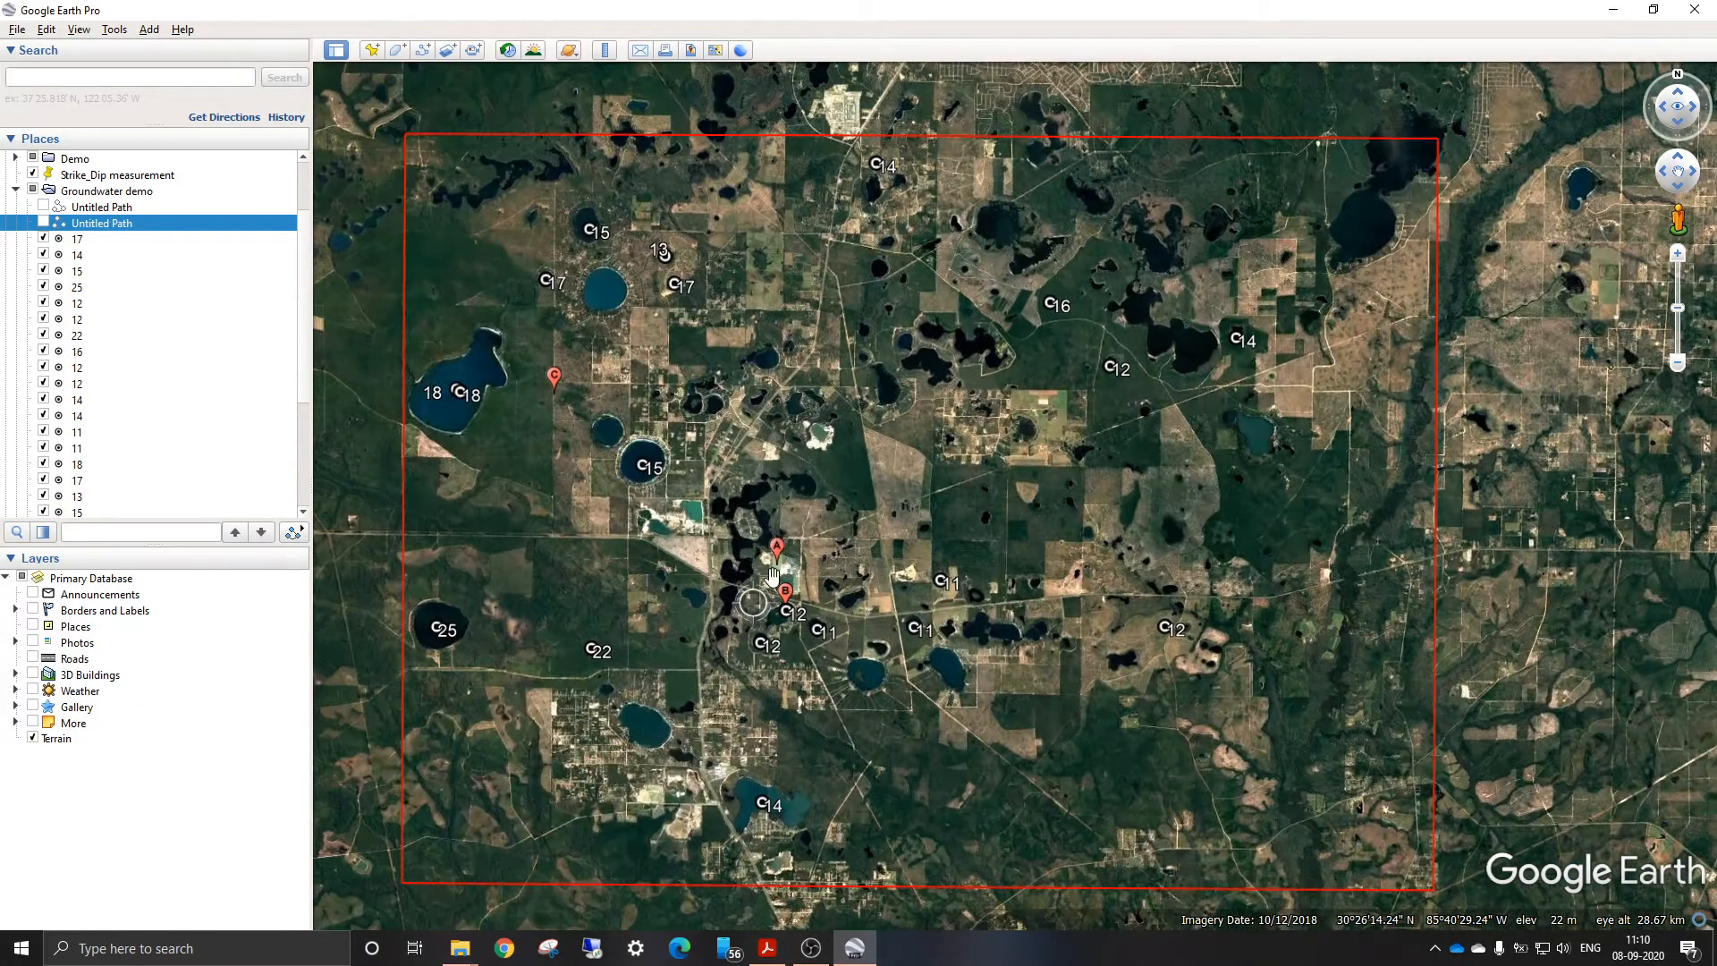
pyautogui.scroll(3, 777, 524)
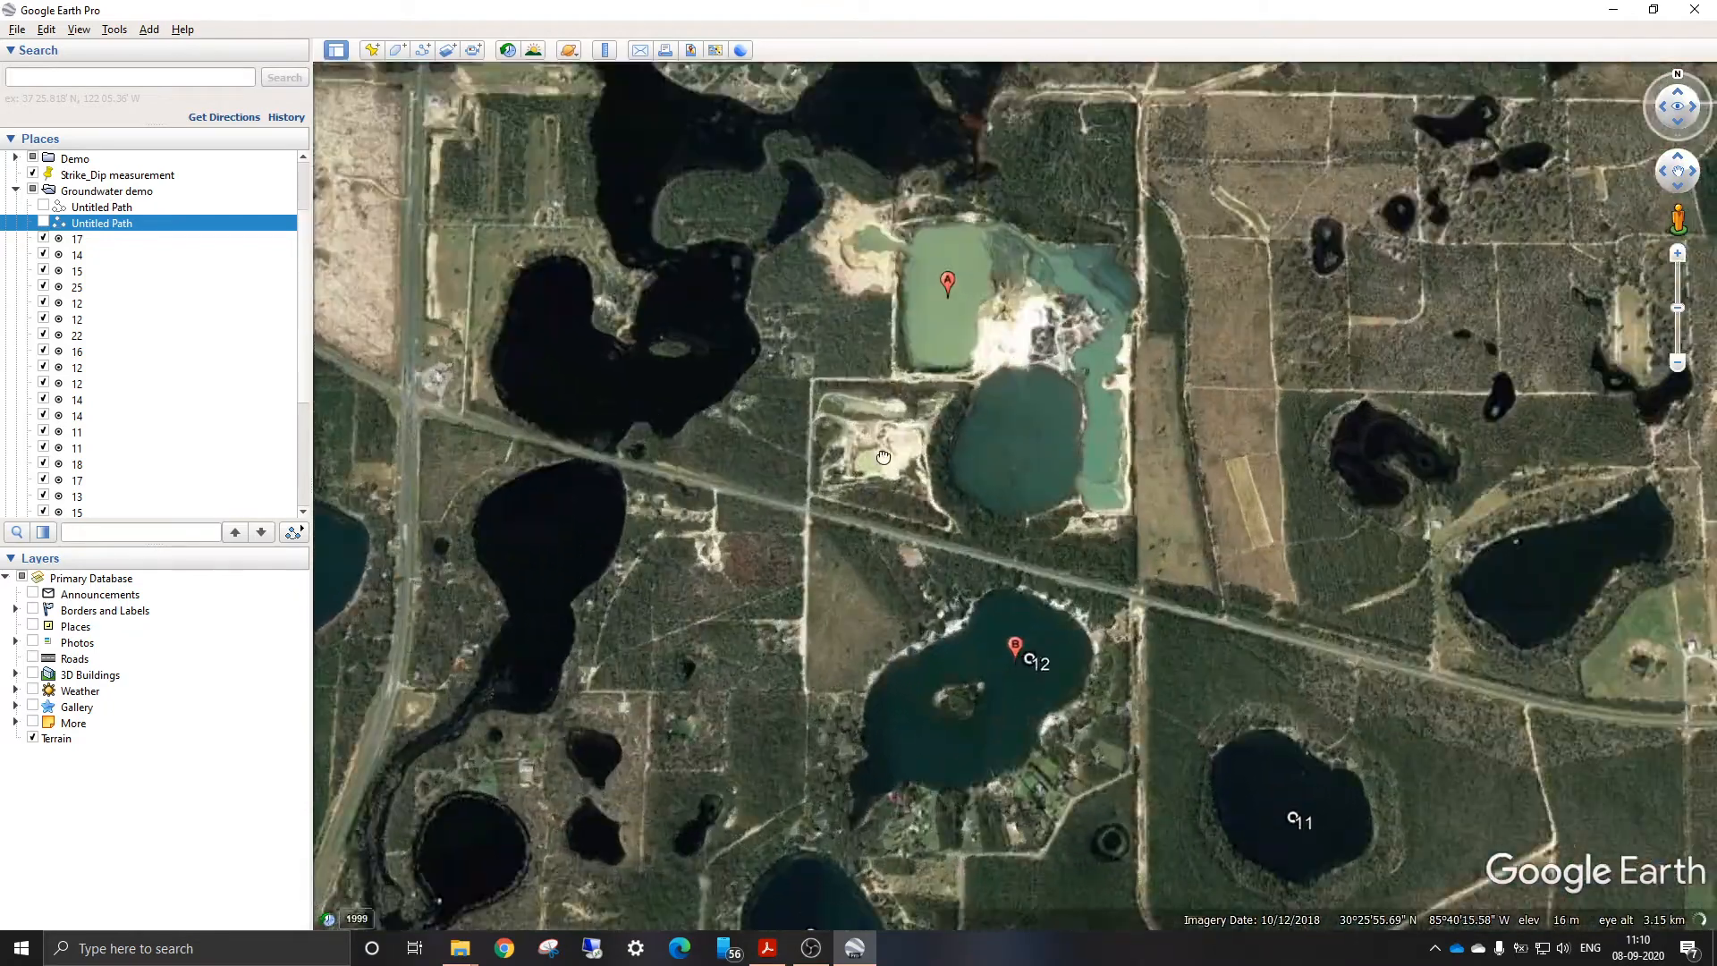
pyautogui.scroll(2, 796, 476)
pyautogui.scroll(2, 797, 476)
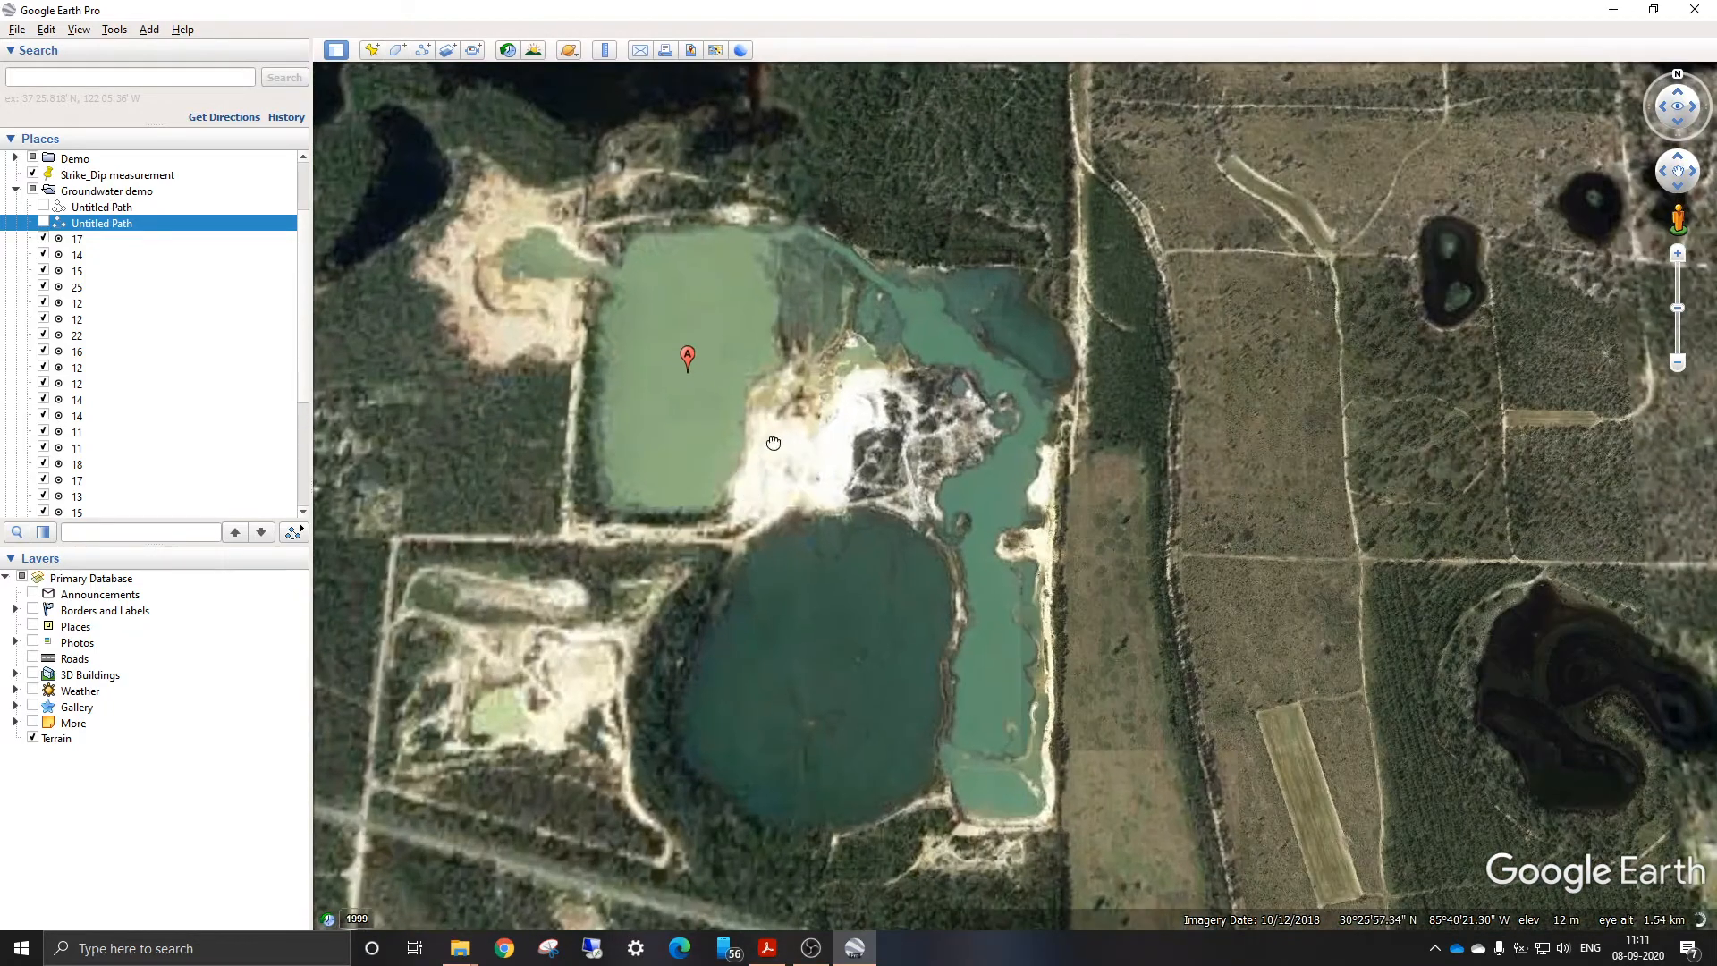
pyautogui.scroll(1, 785, 433)
pyautogui.moveTo(793, 399); pyautogui.dragTo(849, 439)
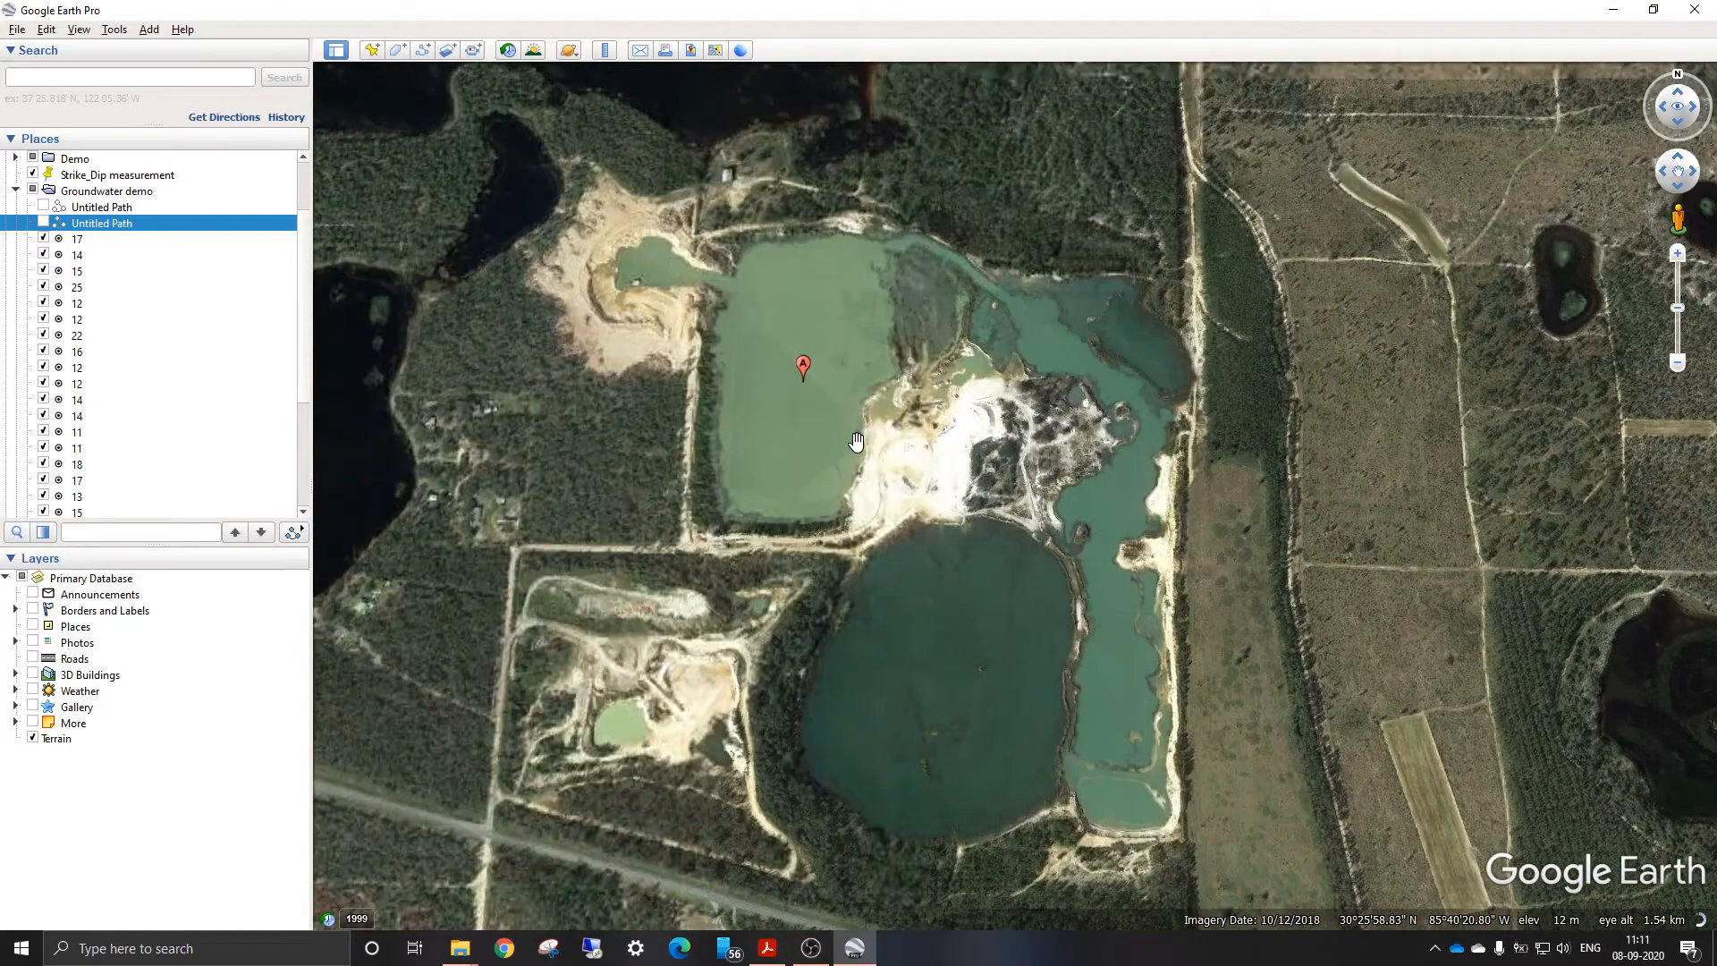
# Examine where the sinkhole at placemark A lies relative to placemark B and the surrounding labelled lakes
pyautogui.scroll(-2, 805, 434)
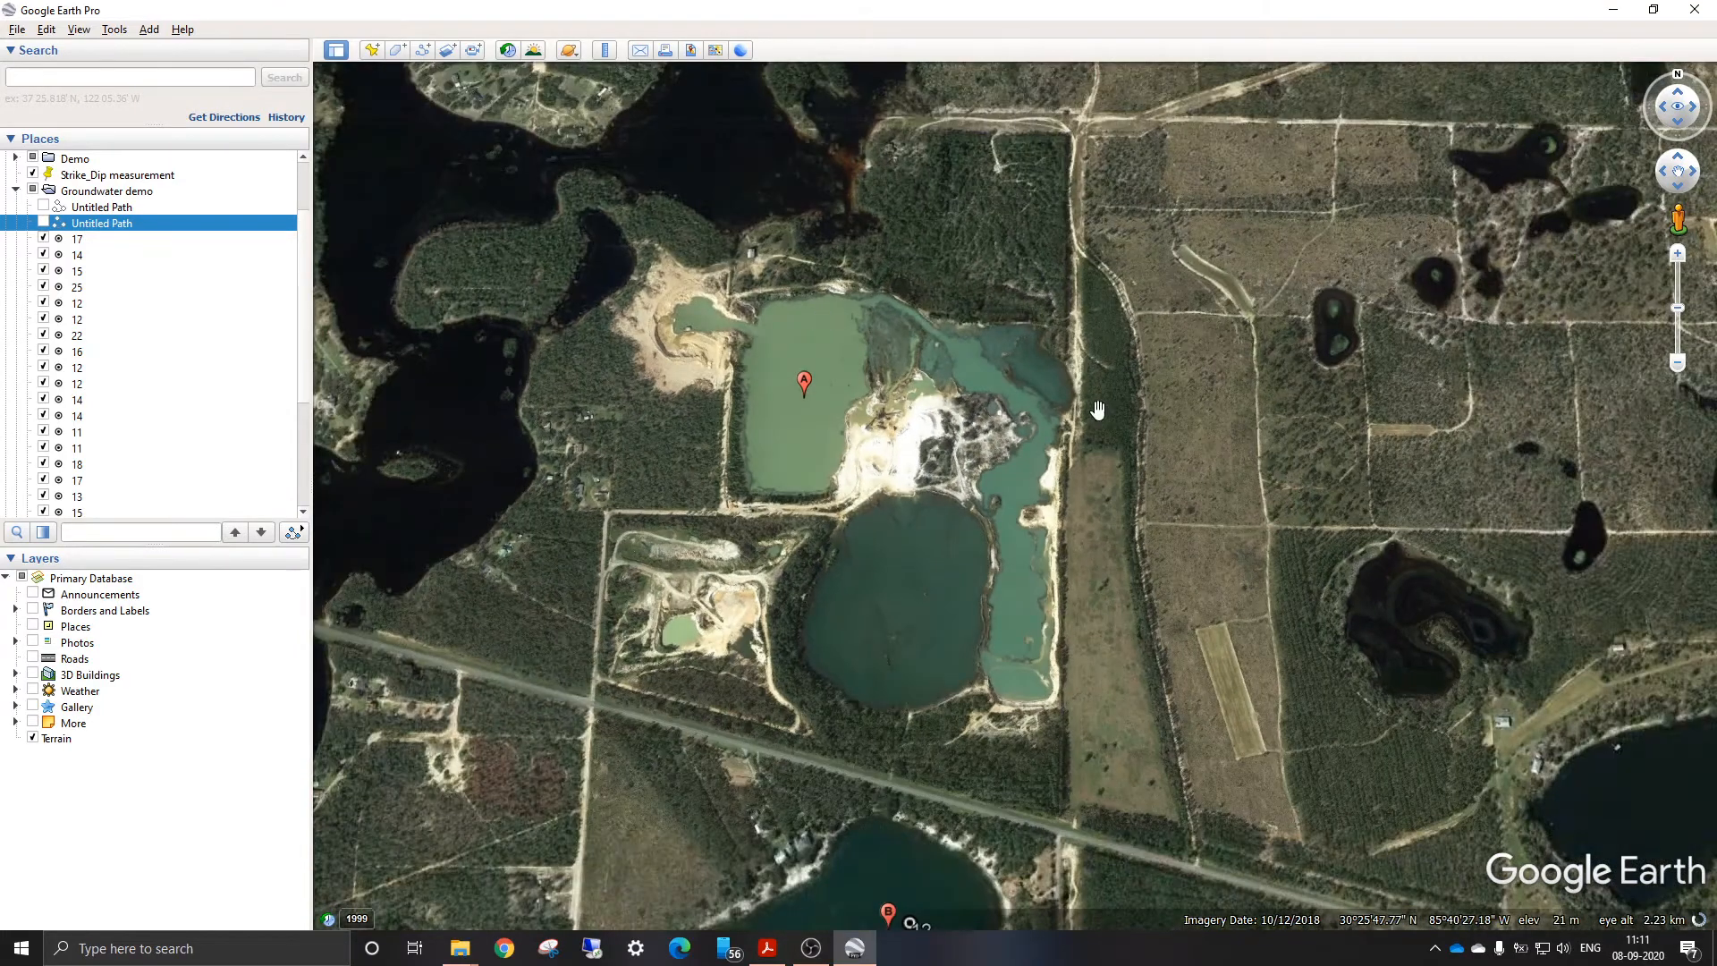
pyautogui.scroll(-1, 837, 419)
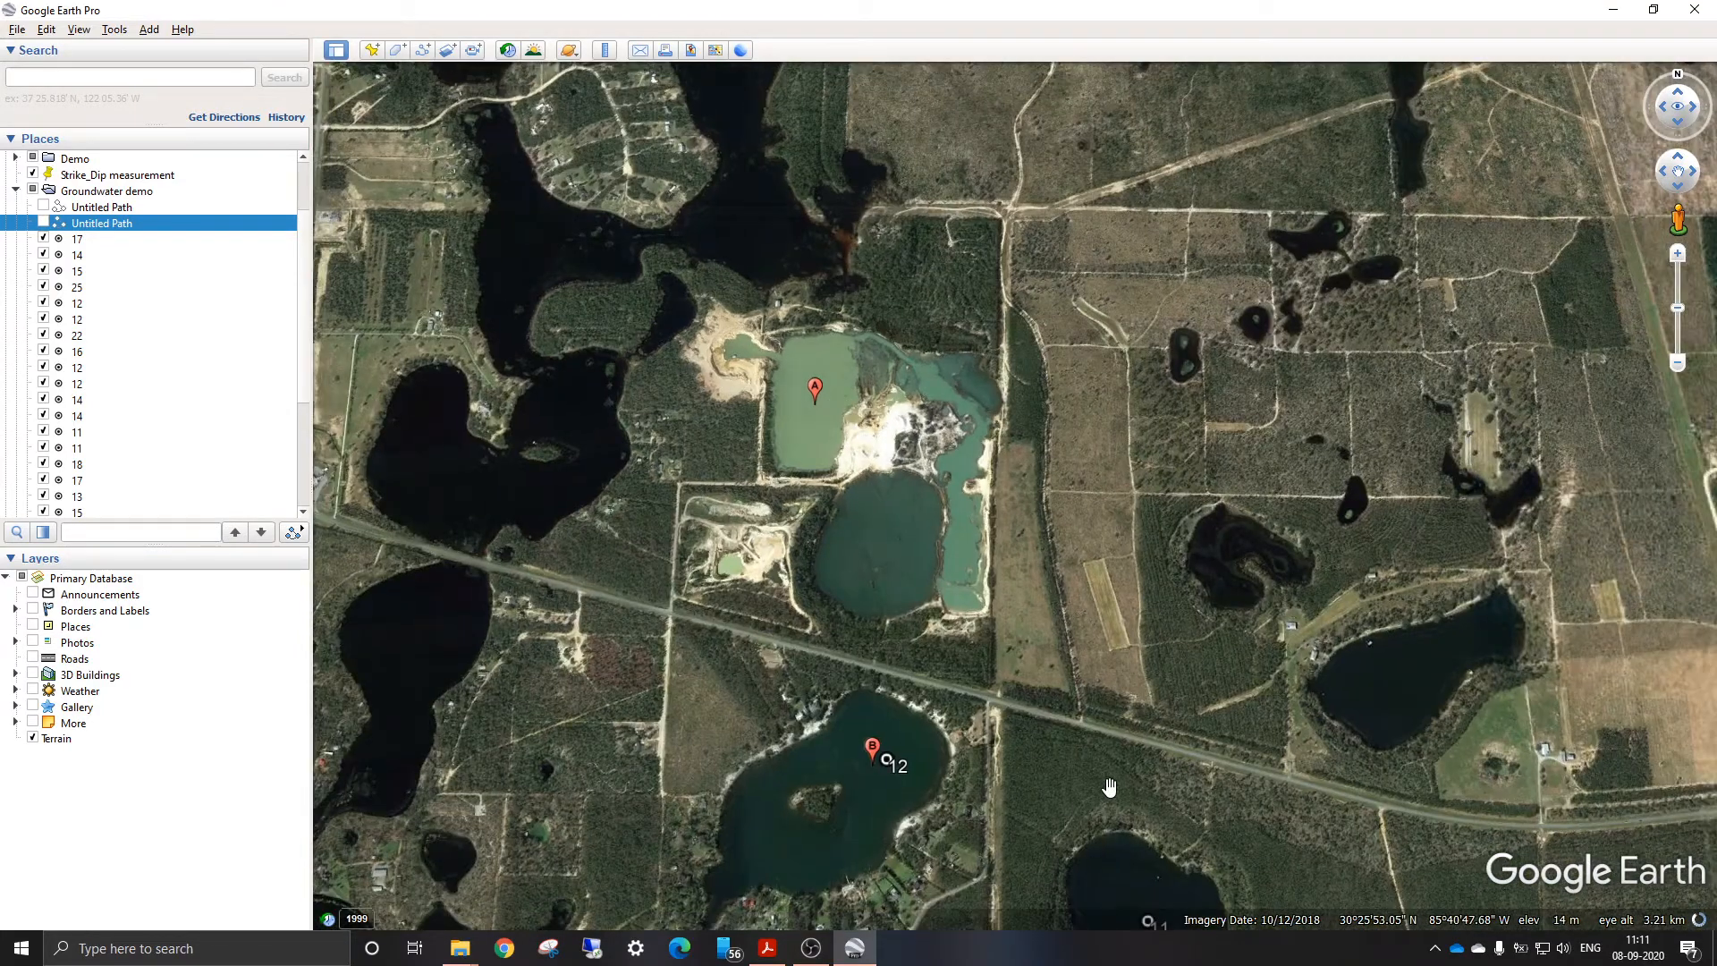
pyautogui.scroll(-2, 837, 419)
pyautogui.scroll(-1, 712, 540)
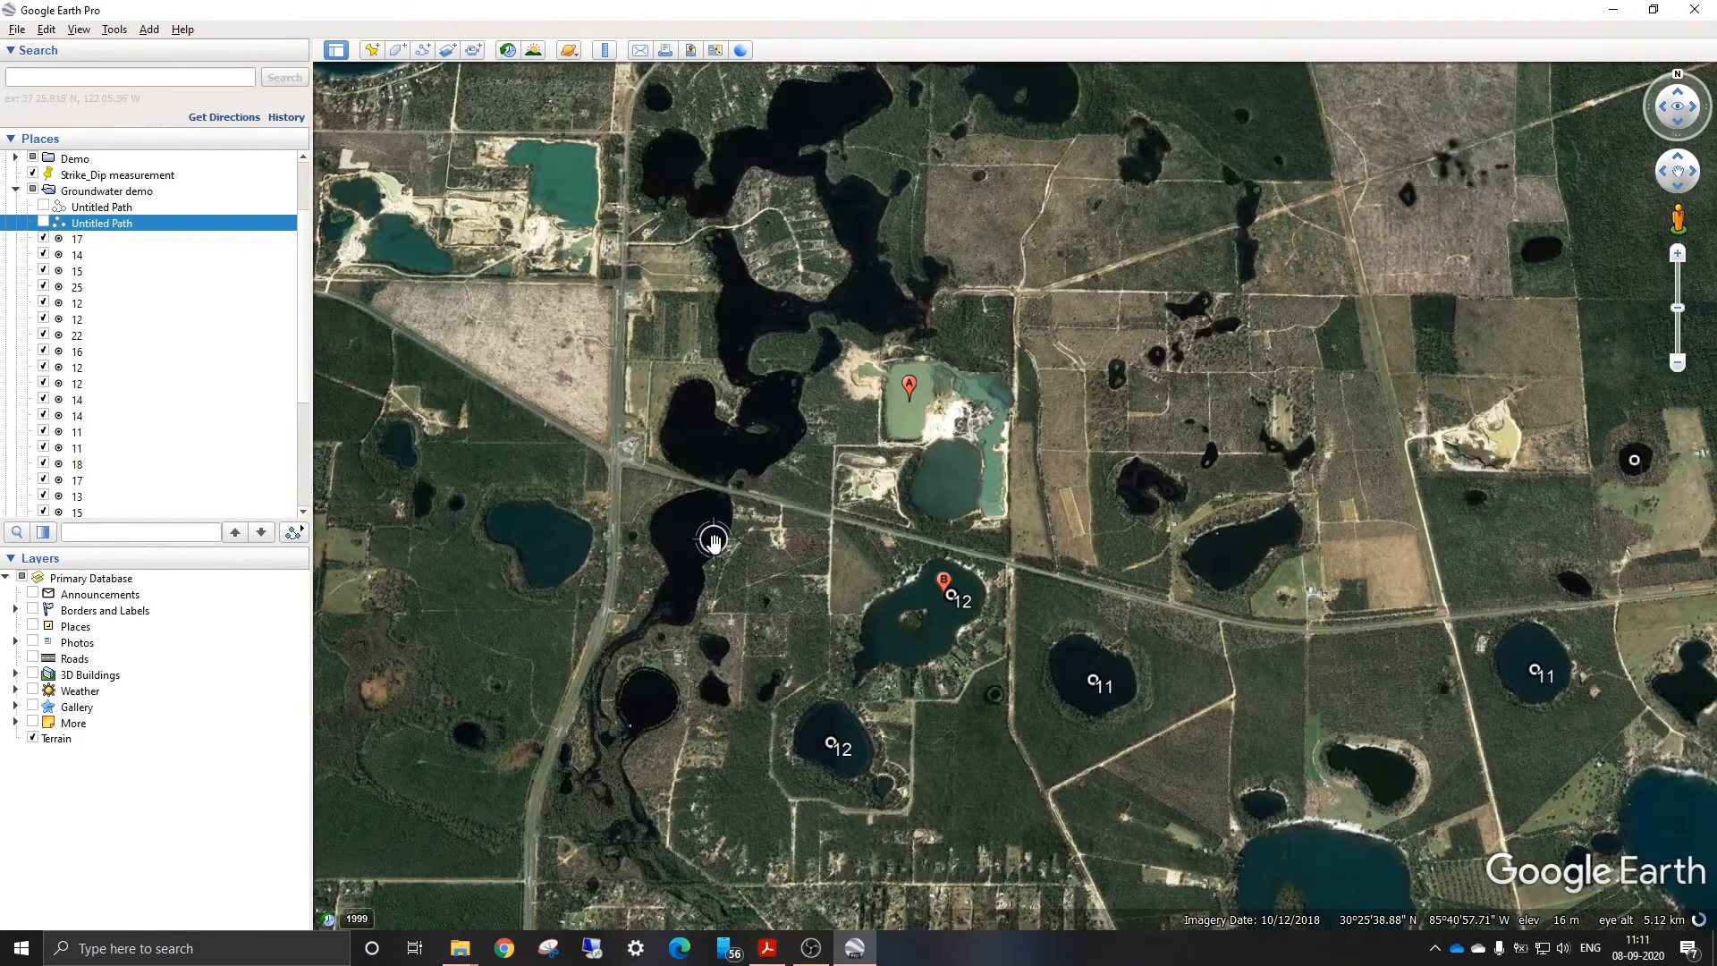
# Inspect the ground around the sinkhole at placemark A at close range, and compare it with the sinkhole at placemark B
pyautogui.scroll(-1, 714, 540)
pyautogui.scroll(2, 887, 424)
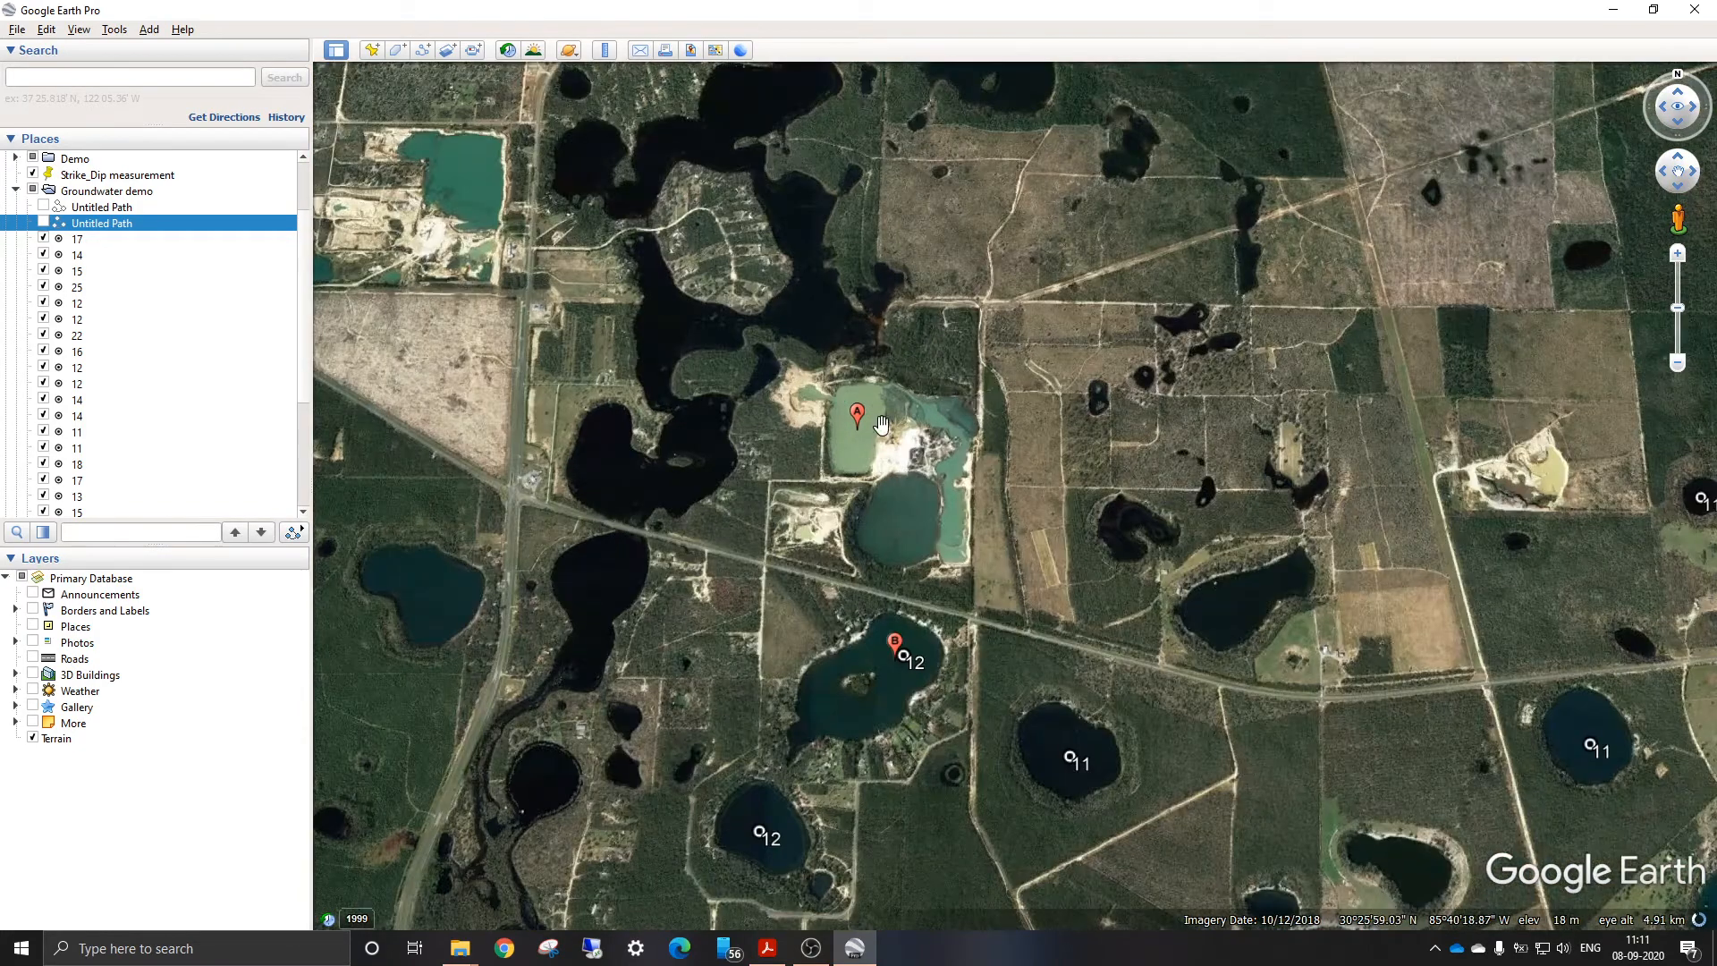
pyautogui.scroll(3, 881, 424)
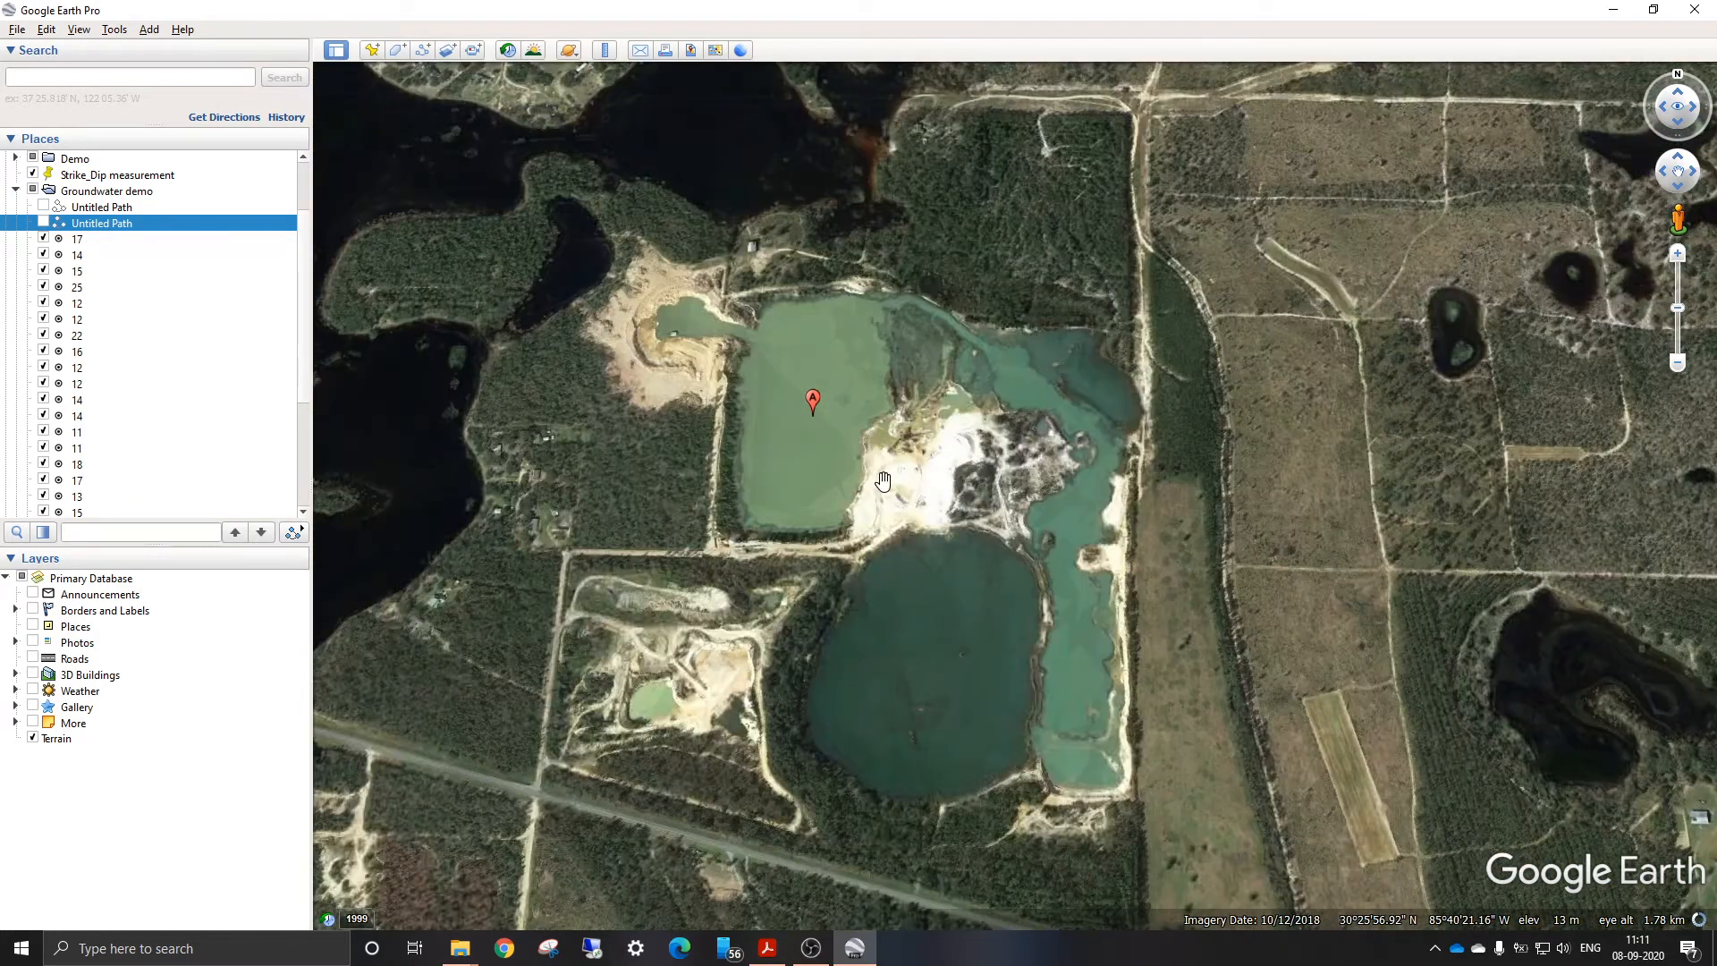
pyautogui.scroll(-4, 883, 481)
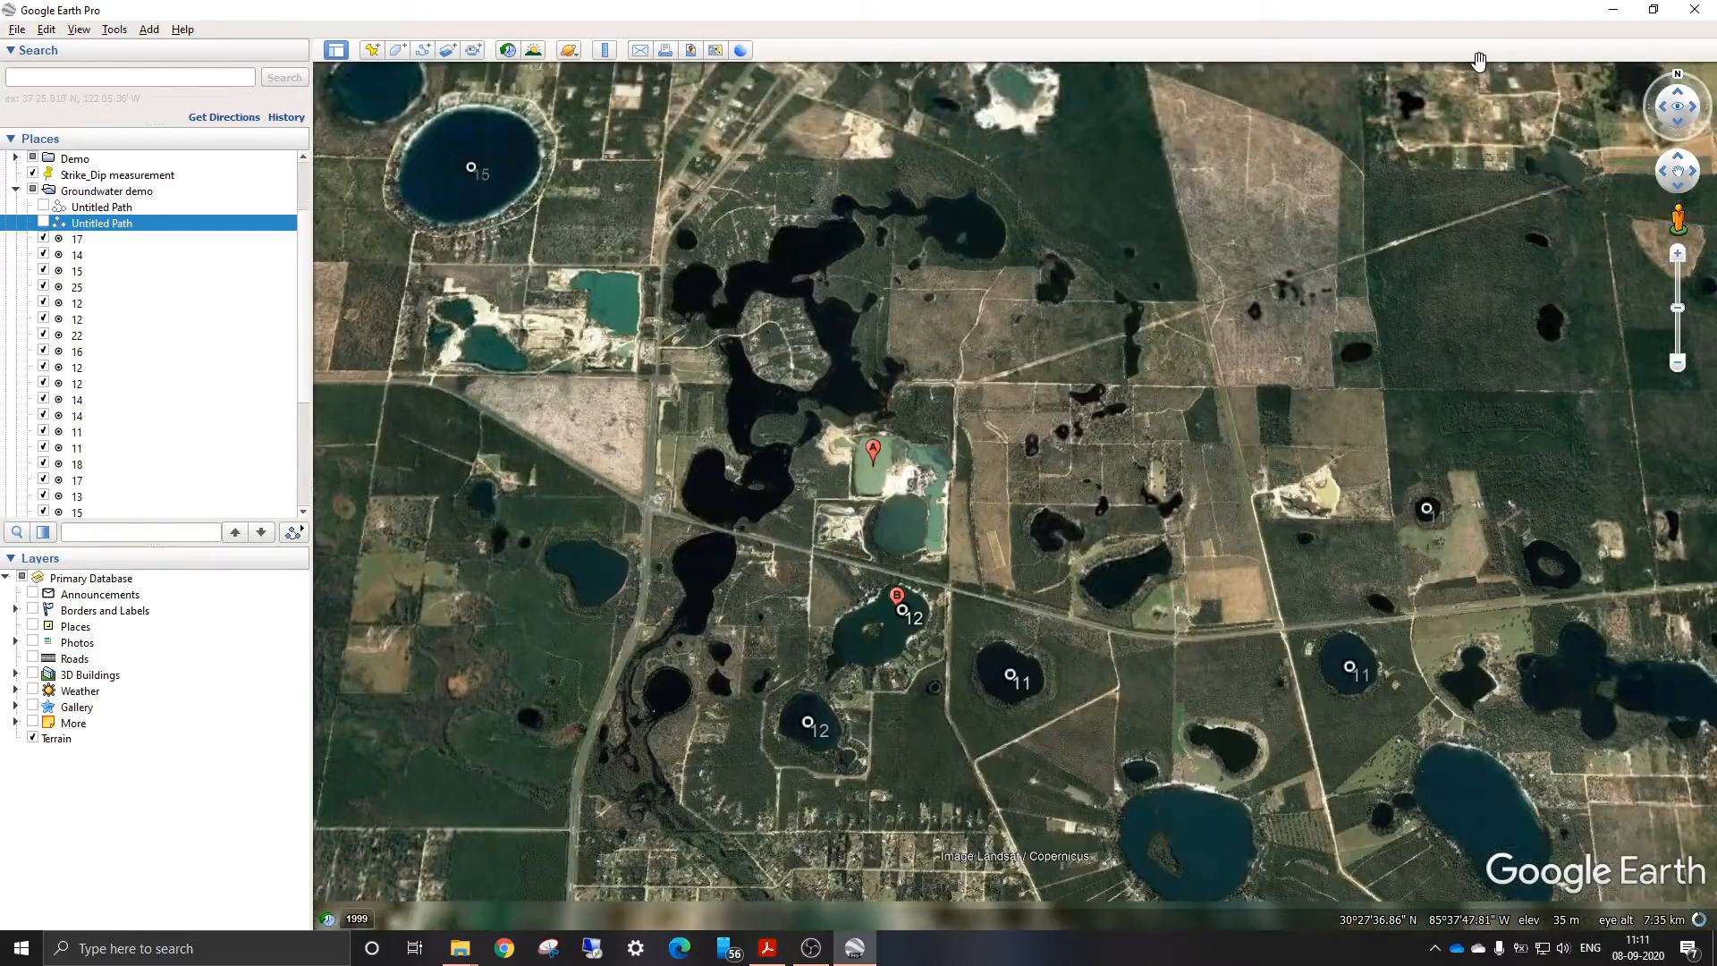
# Read question 2a about pollutants reaching placemark B in Chapter_06.pdf in Acrobat Reader, and return to Google Earth Pro
pyautogui.click(1613, 10)
pyautogui.click(760, 950)
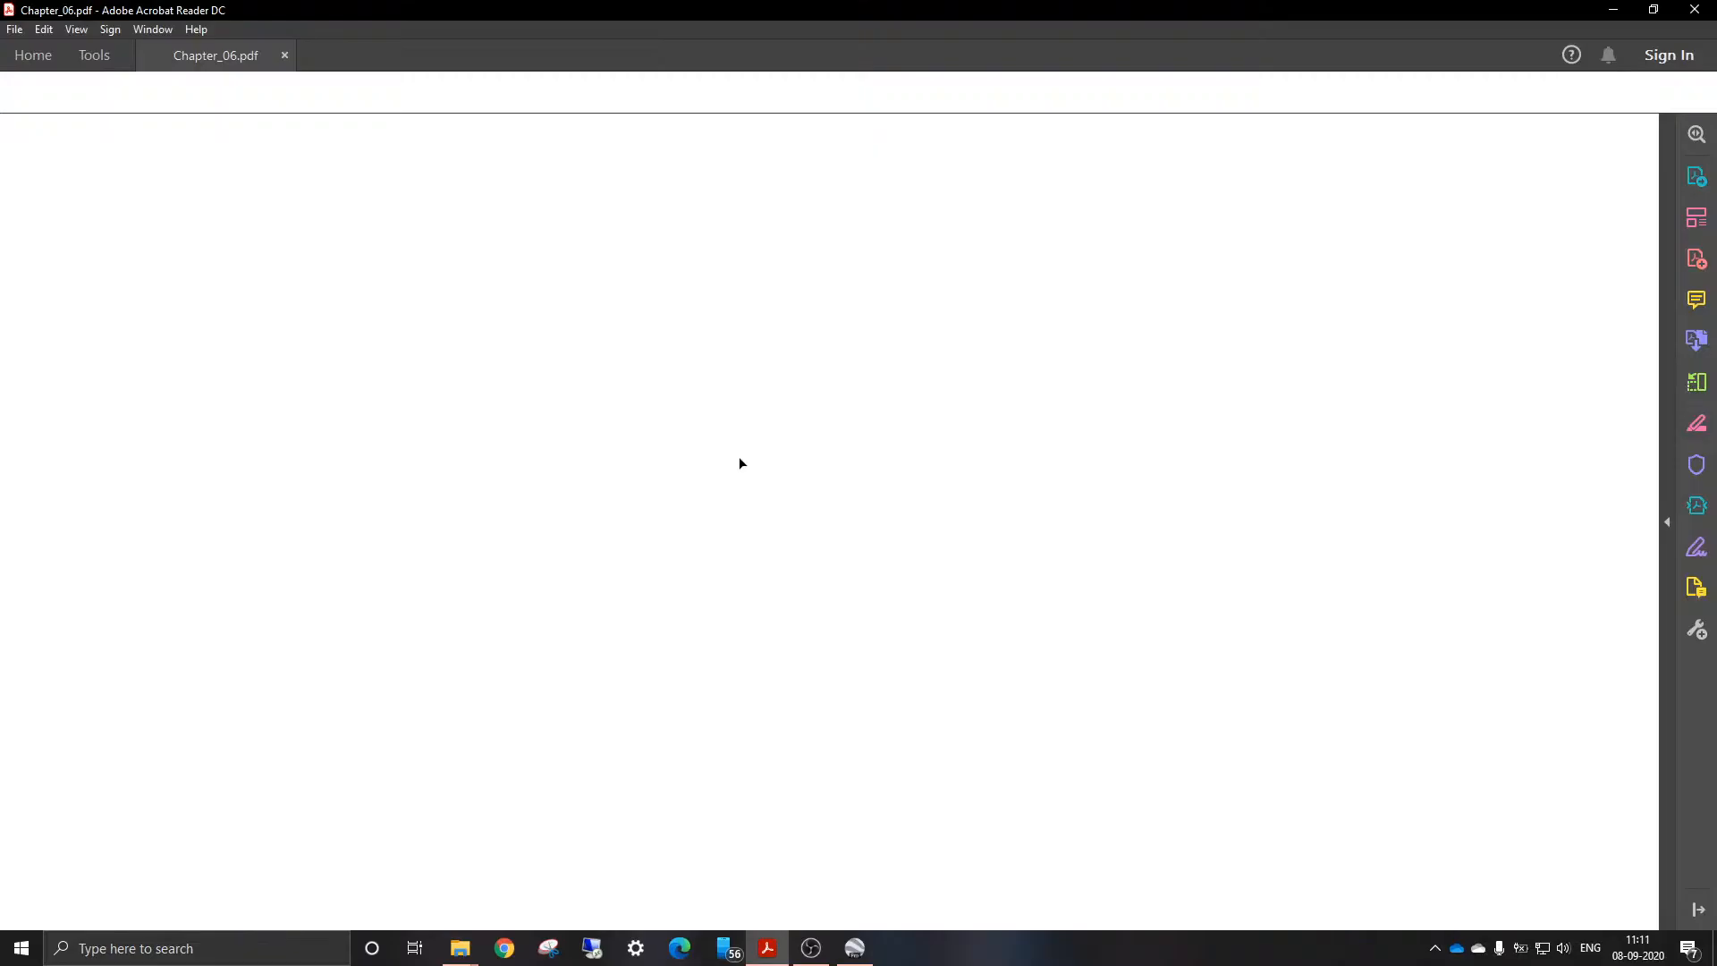
pyautogui.scroll(-1, 739, 459)
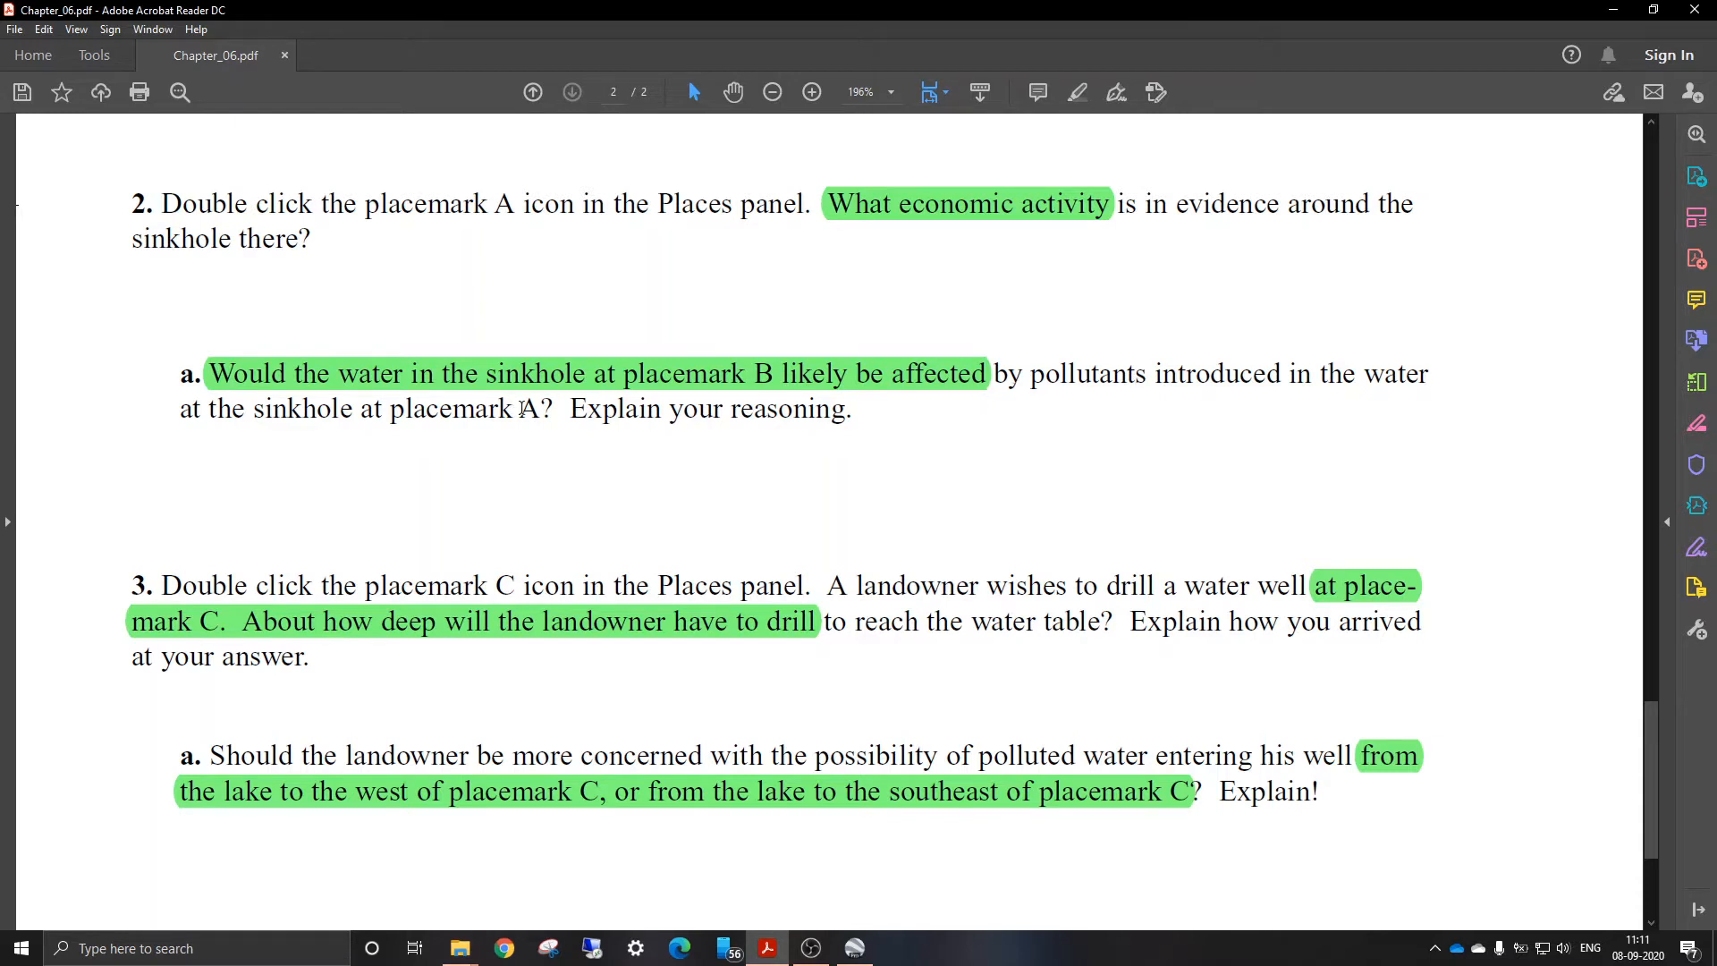
pyautogui.click(854, 948)
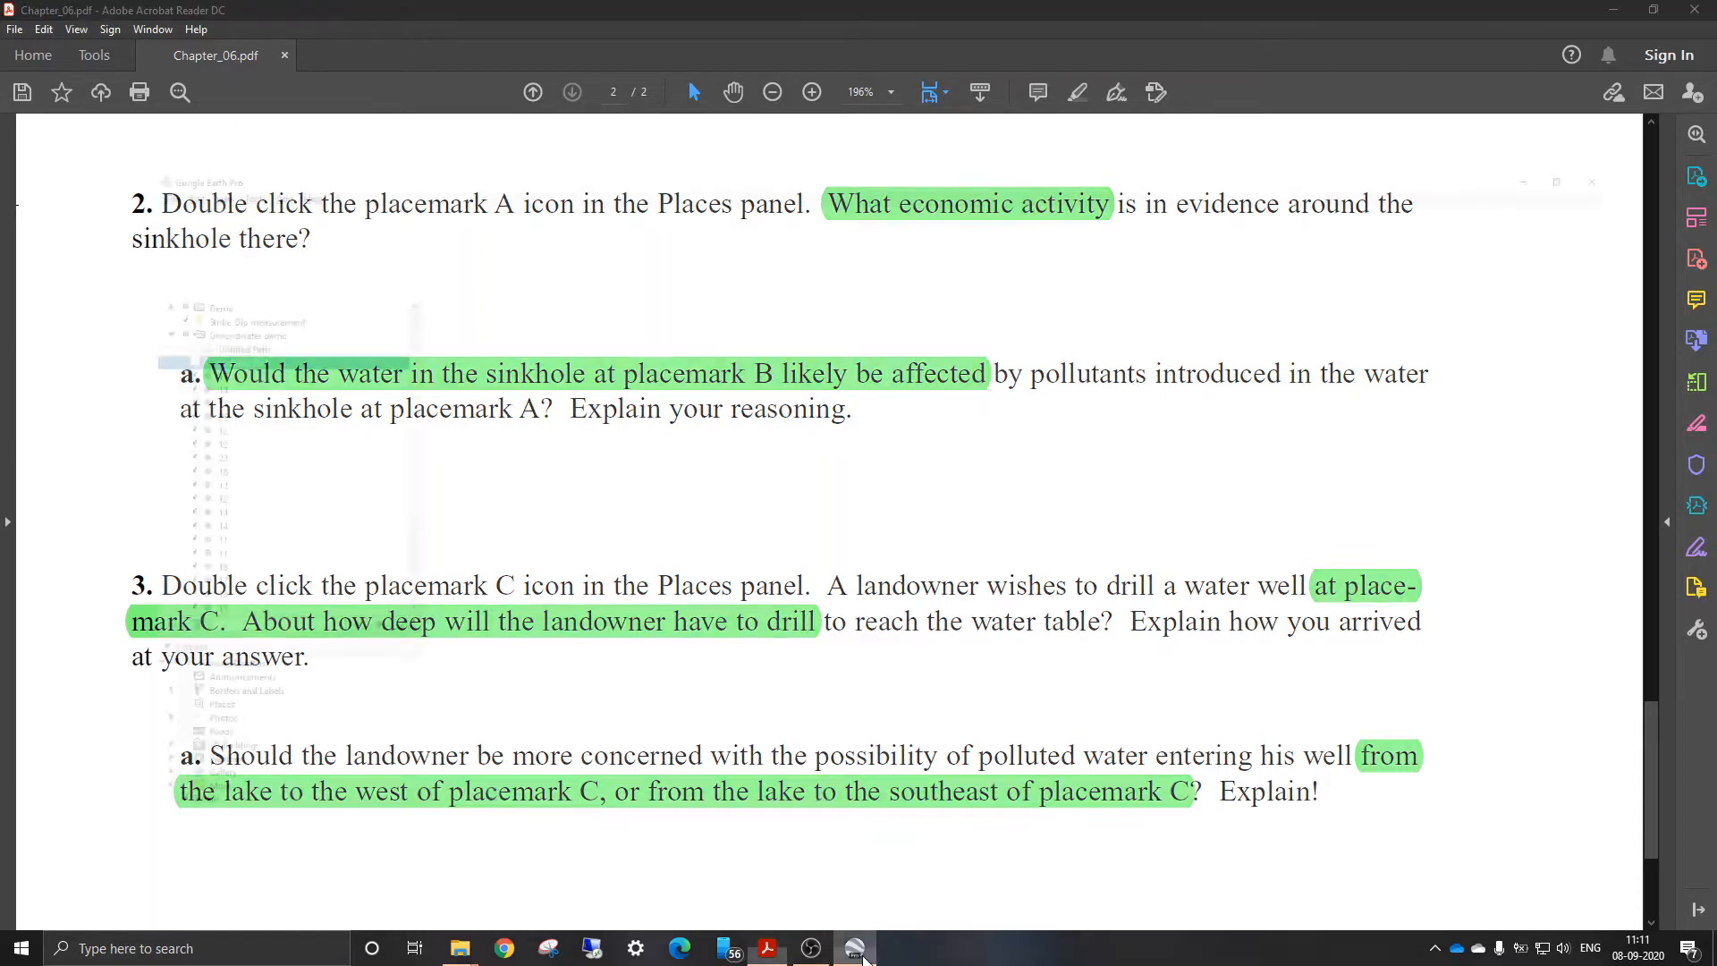
# Examine the sinkhole at placemark B against the one at placemark A and the labelled lake elevations nearby
pyautogui.scroll(3, 900, 494)
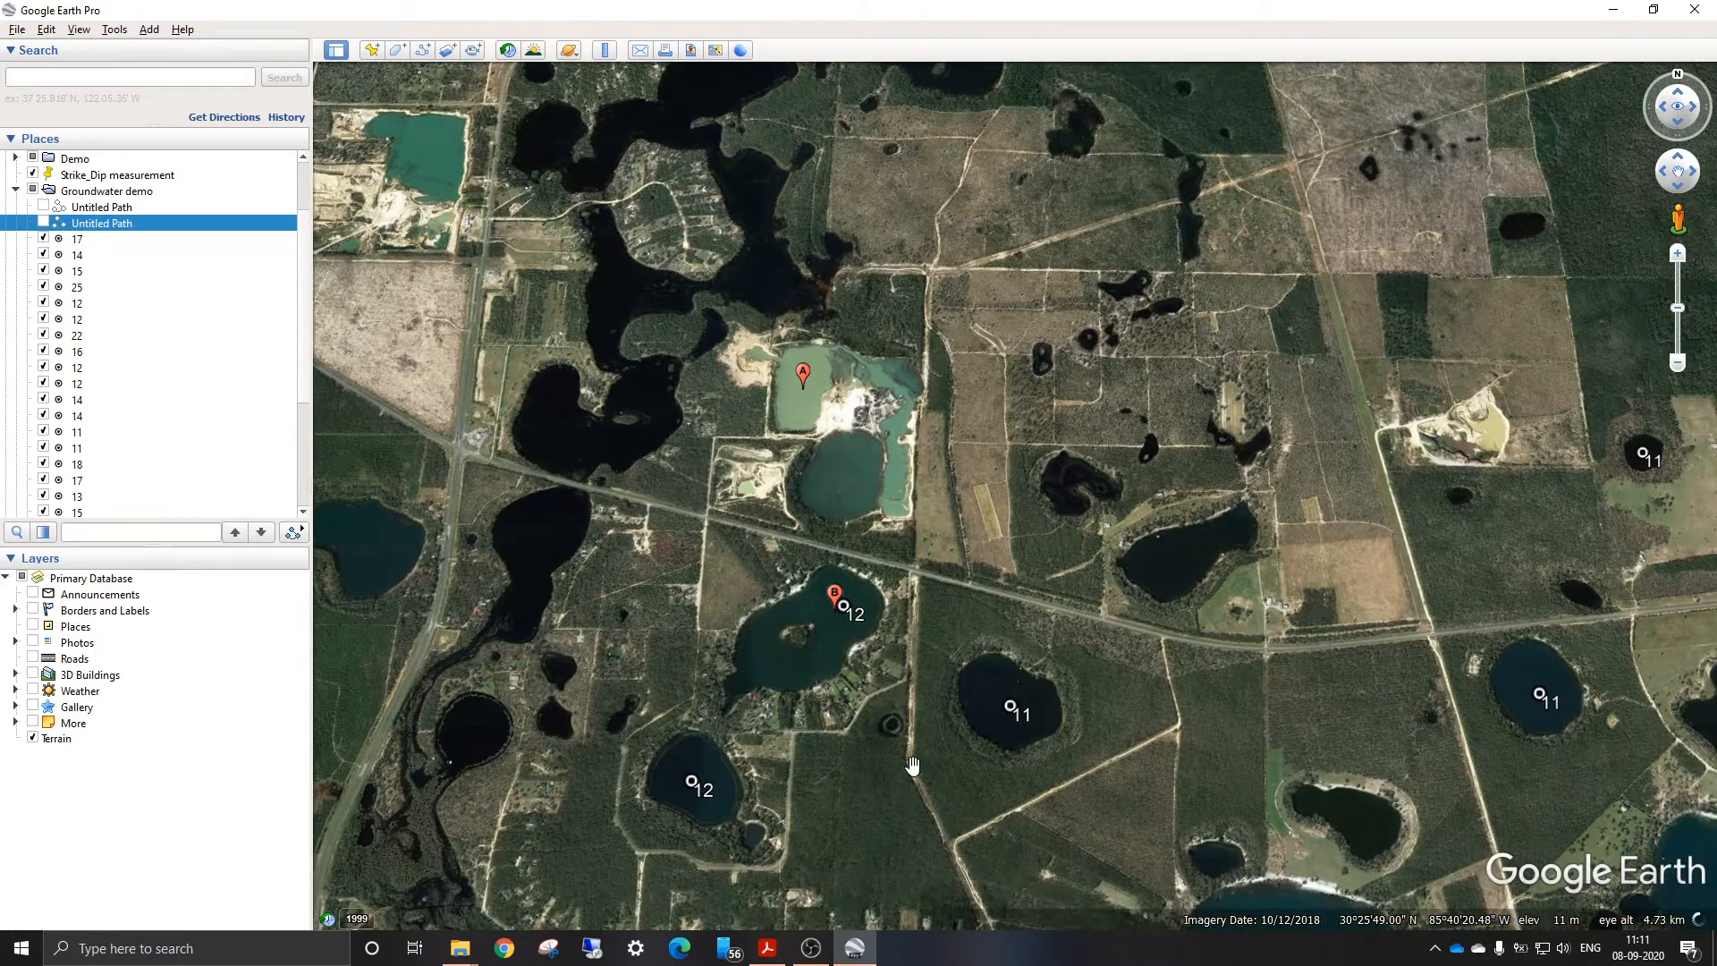
pyautogui.scroll(1, 838, 616)
pyautogui.scroll(2, 833, 625)
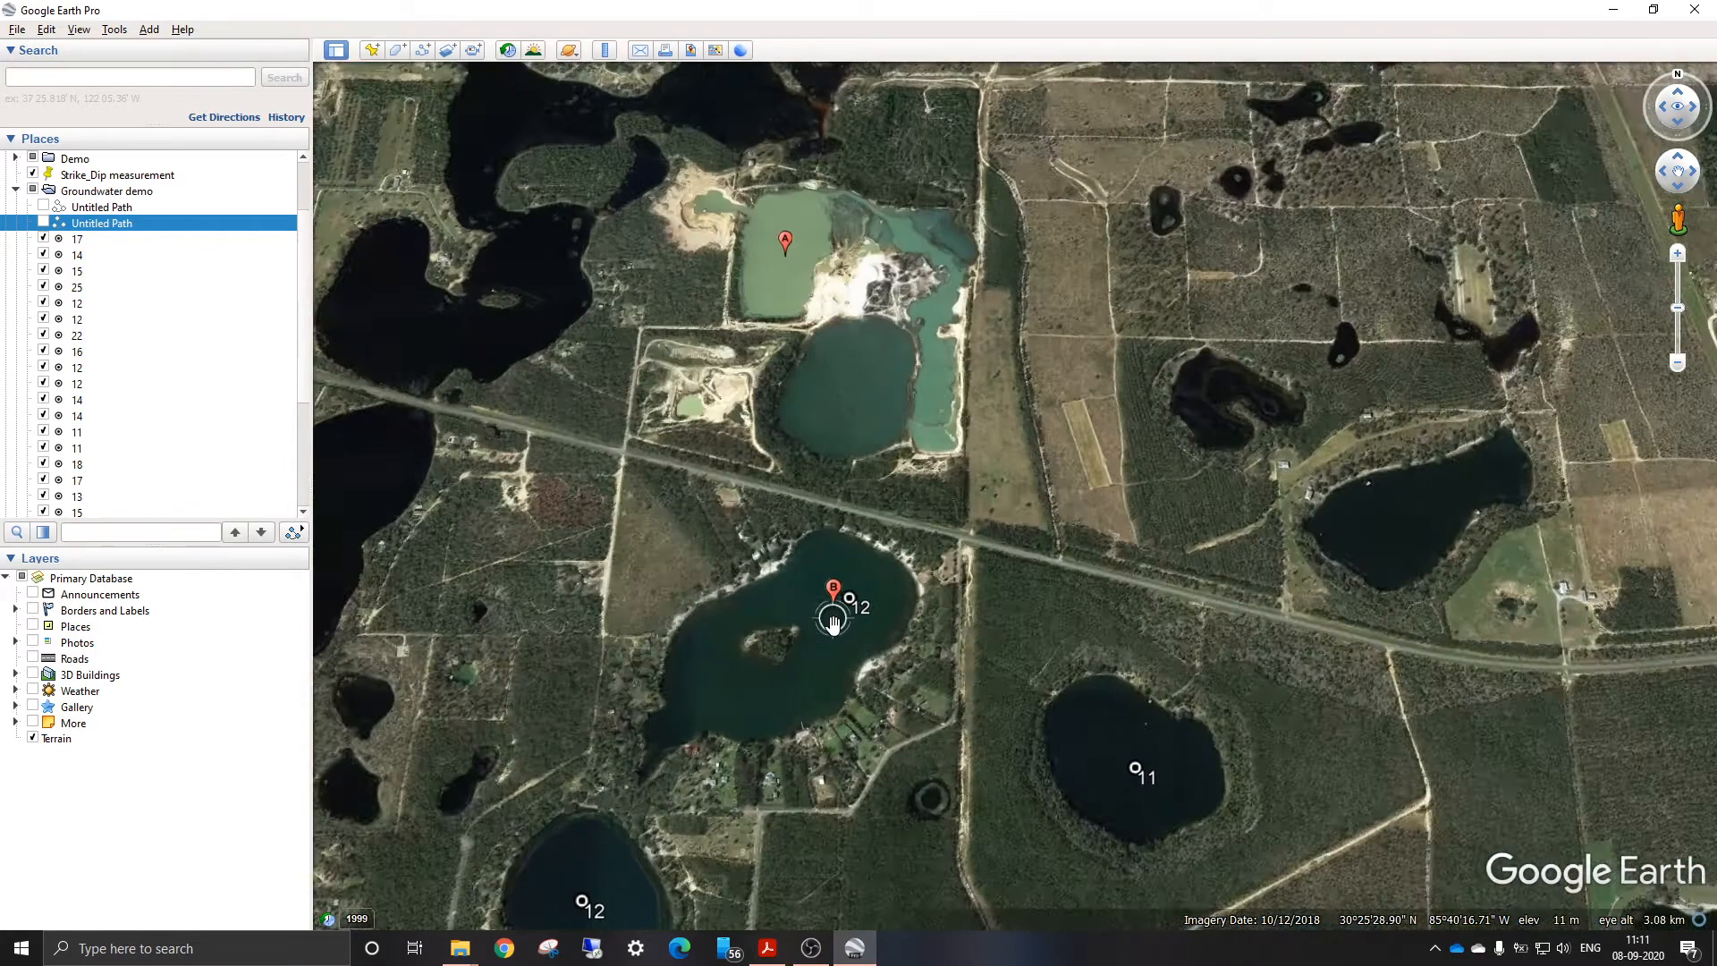
pyautogui.scroll(-3, 833, 597)
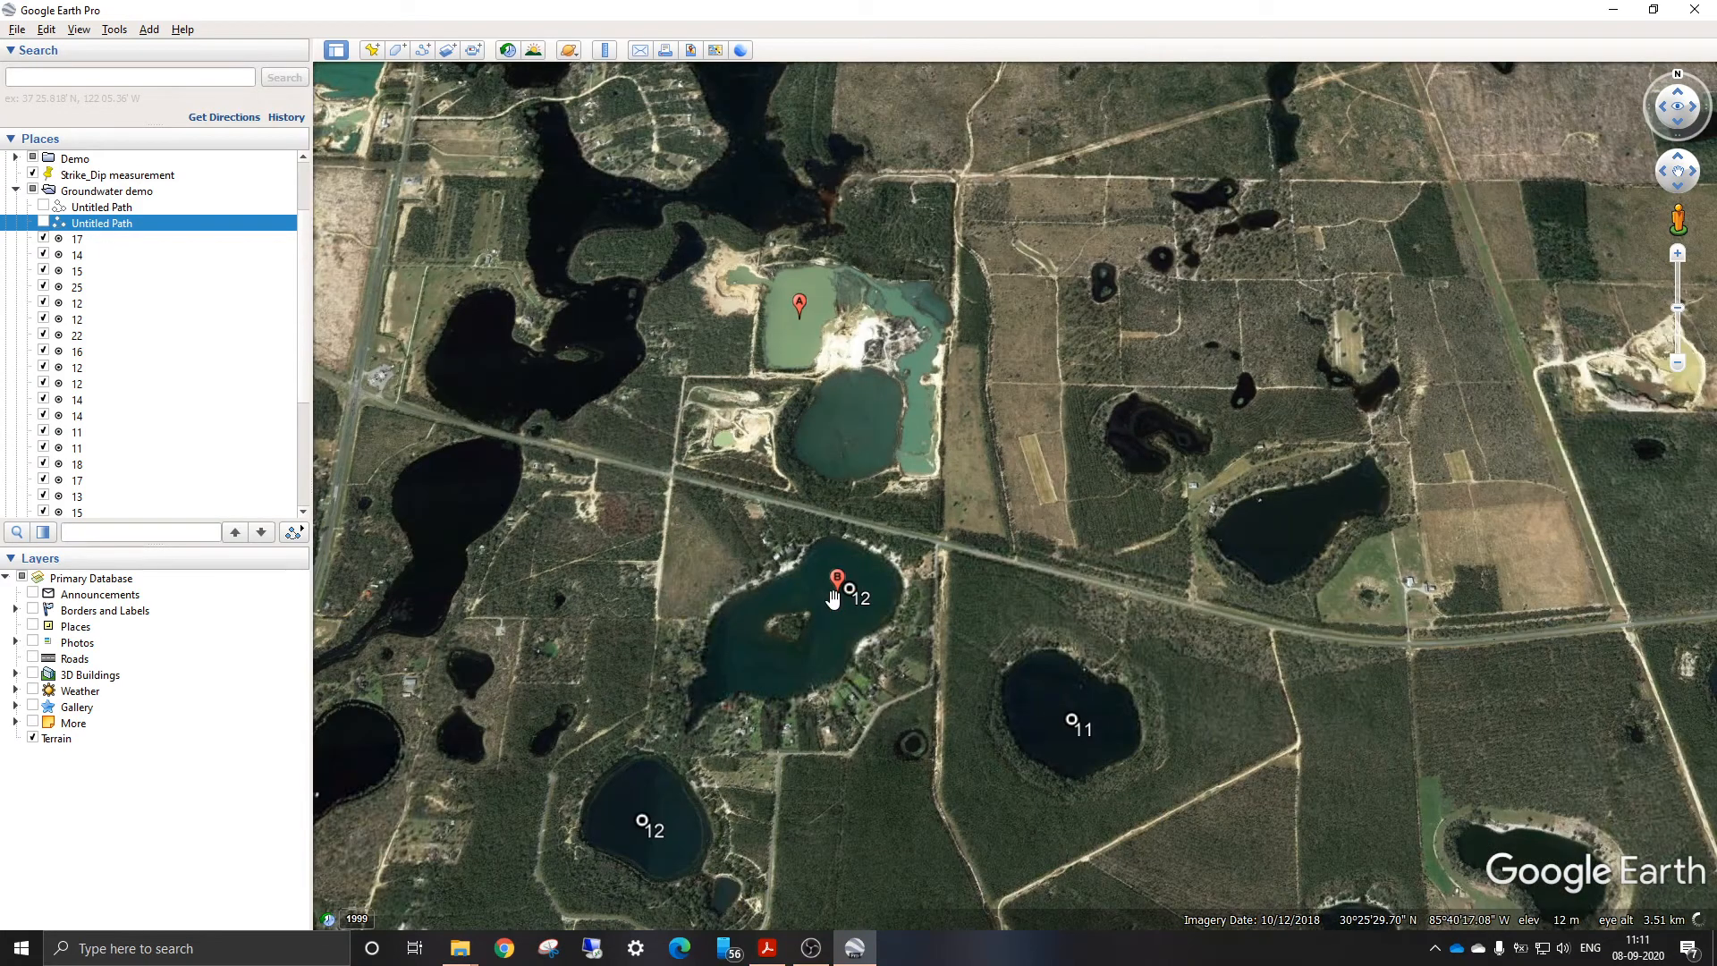
pyautogui.scroll(2, 833, 597)
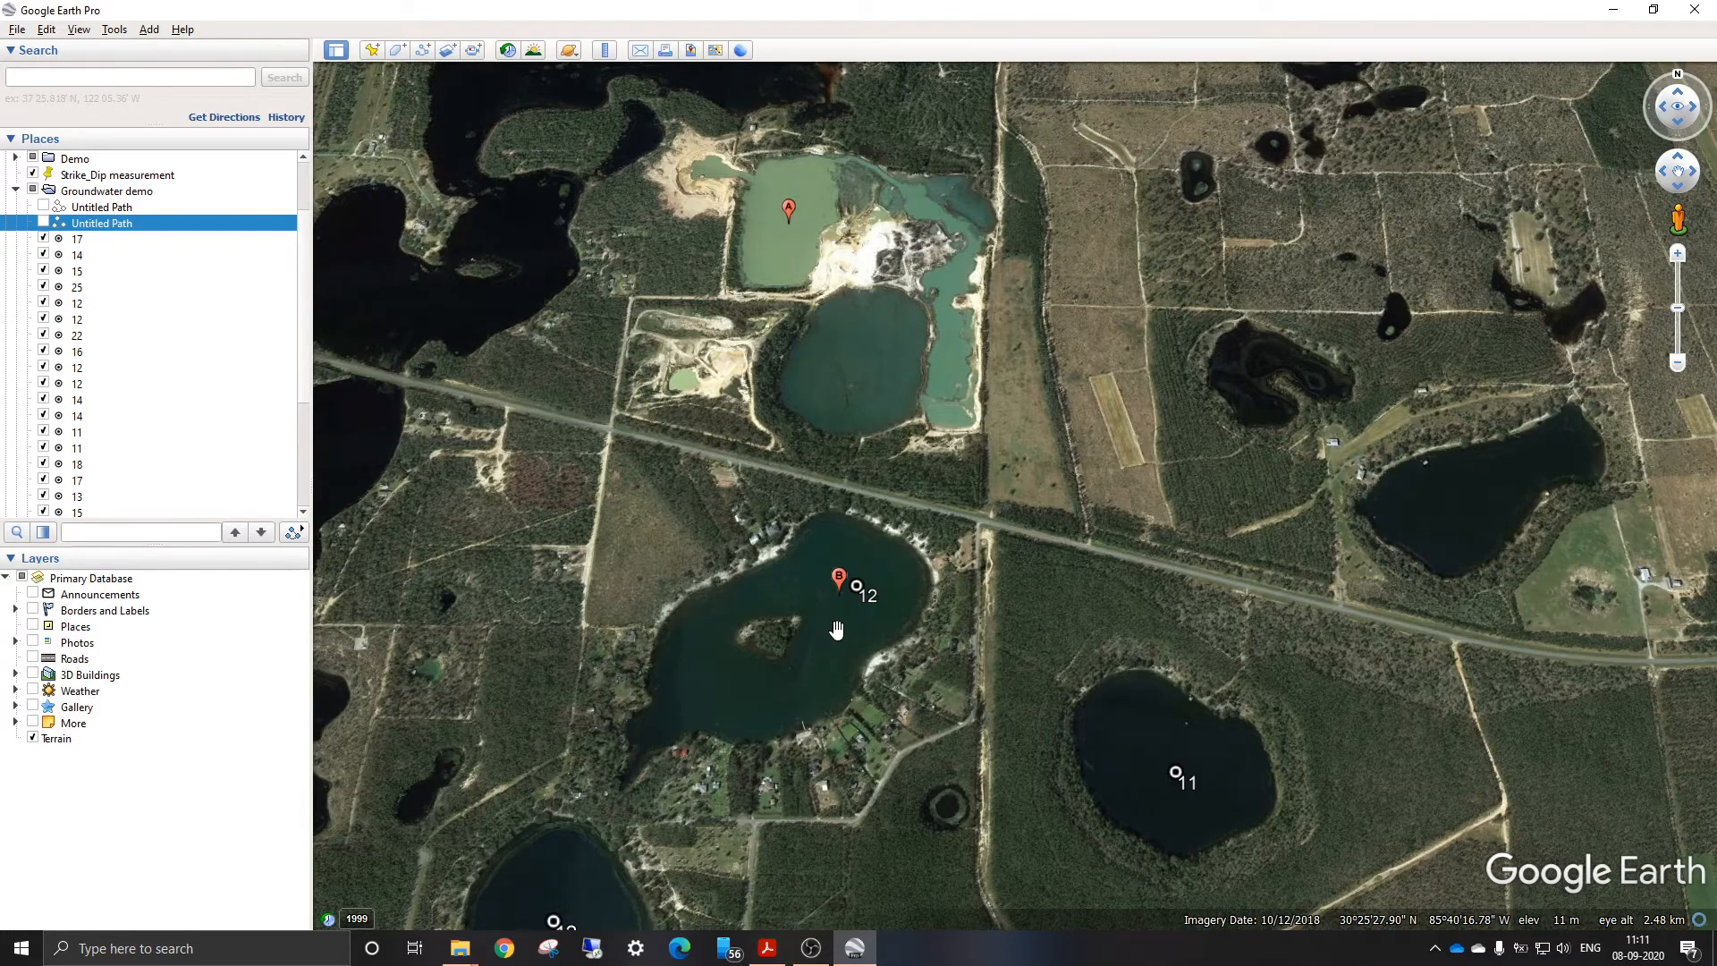
pyautogui.scroll(-2, 836, 626)
pyautogui.scroll(-2, 757, 532)
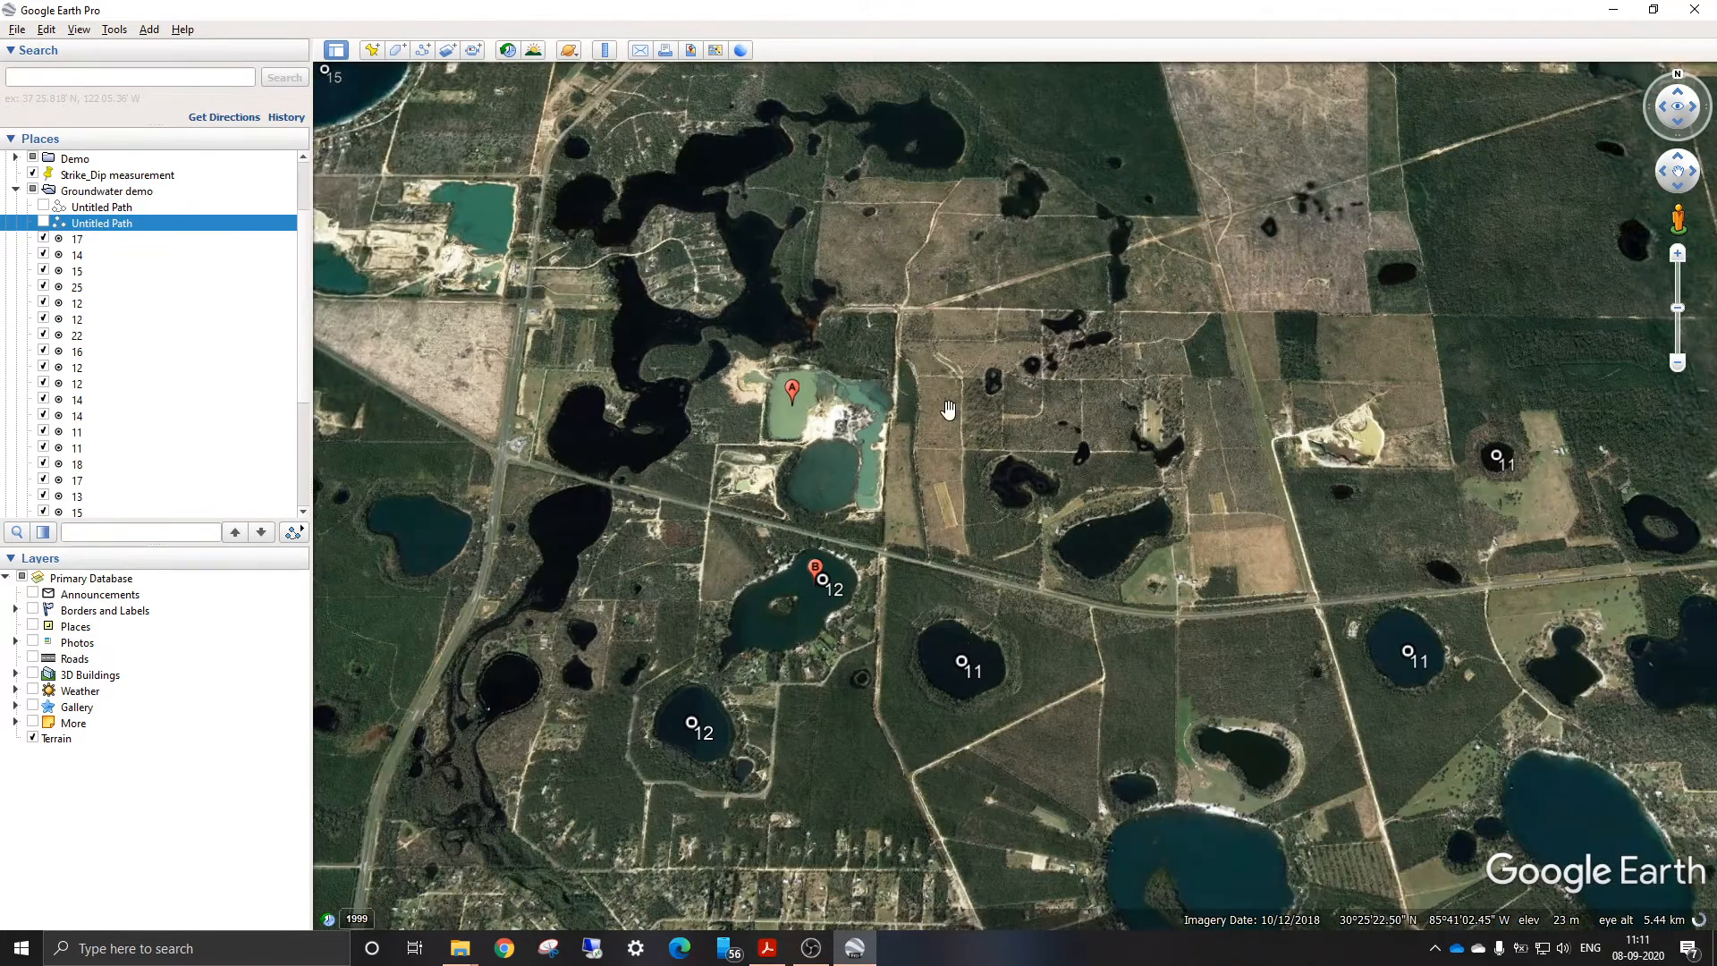
# Compare the labelled lake elevations around placemarks A and B with those across the wider study area
pyautogui.scroll(-2, 948, 409)
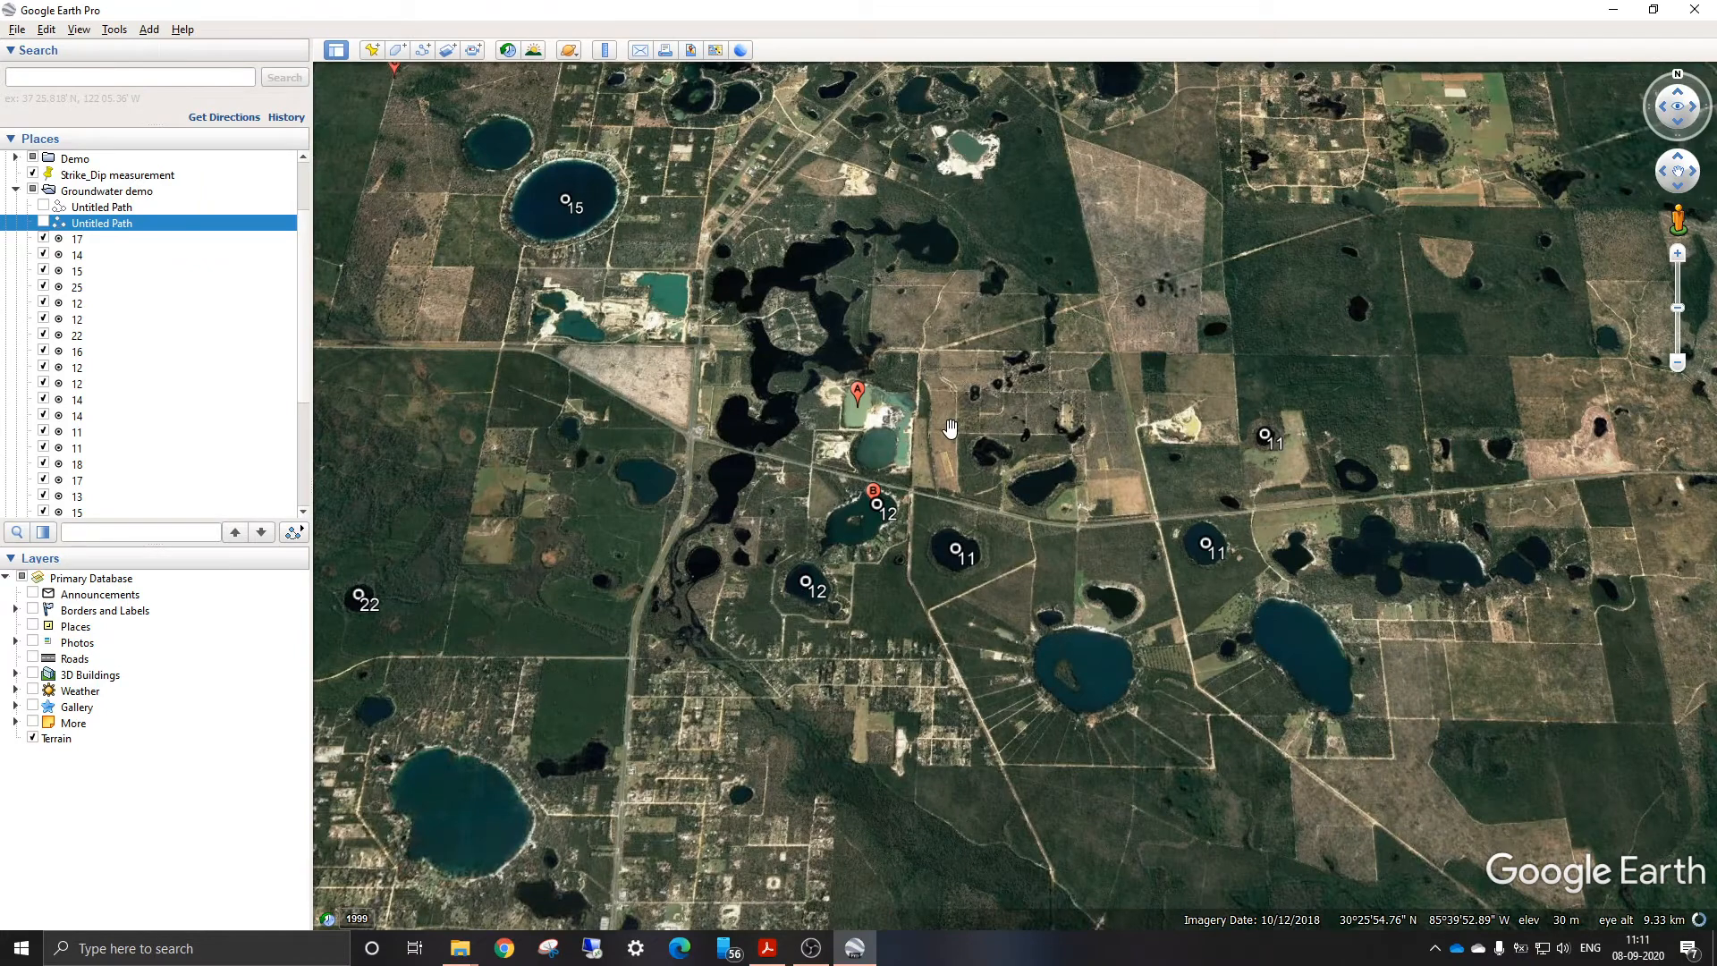
pyautogui.scroll(-2, 700, 577)
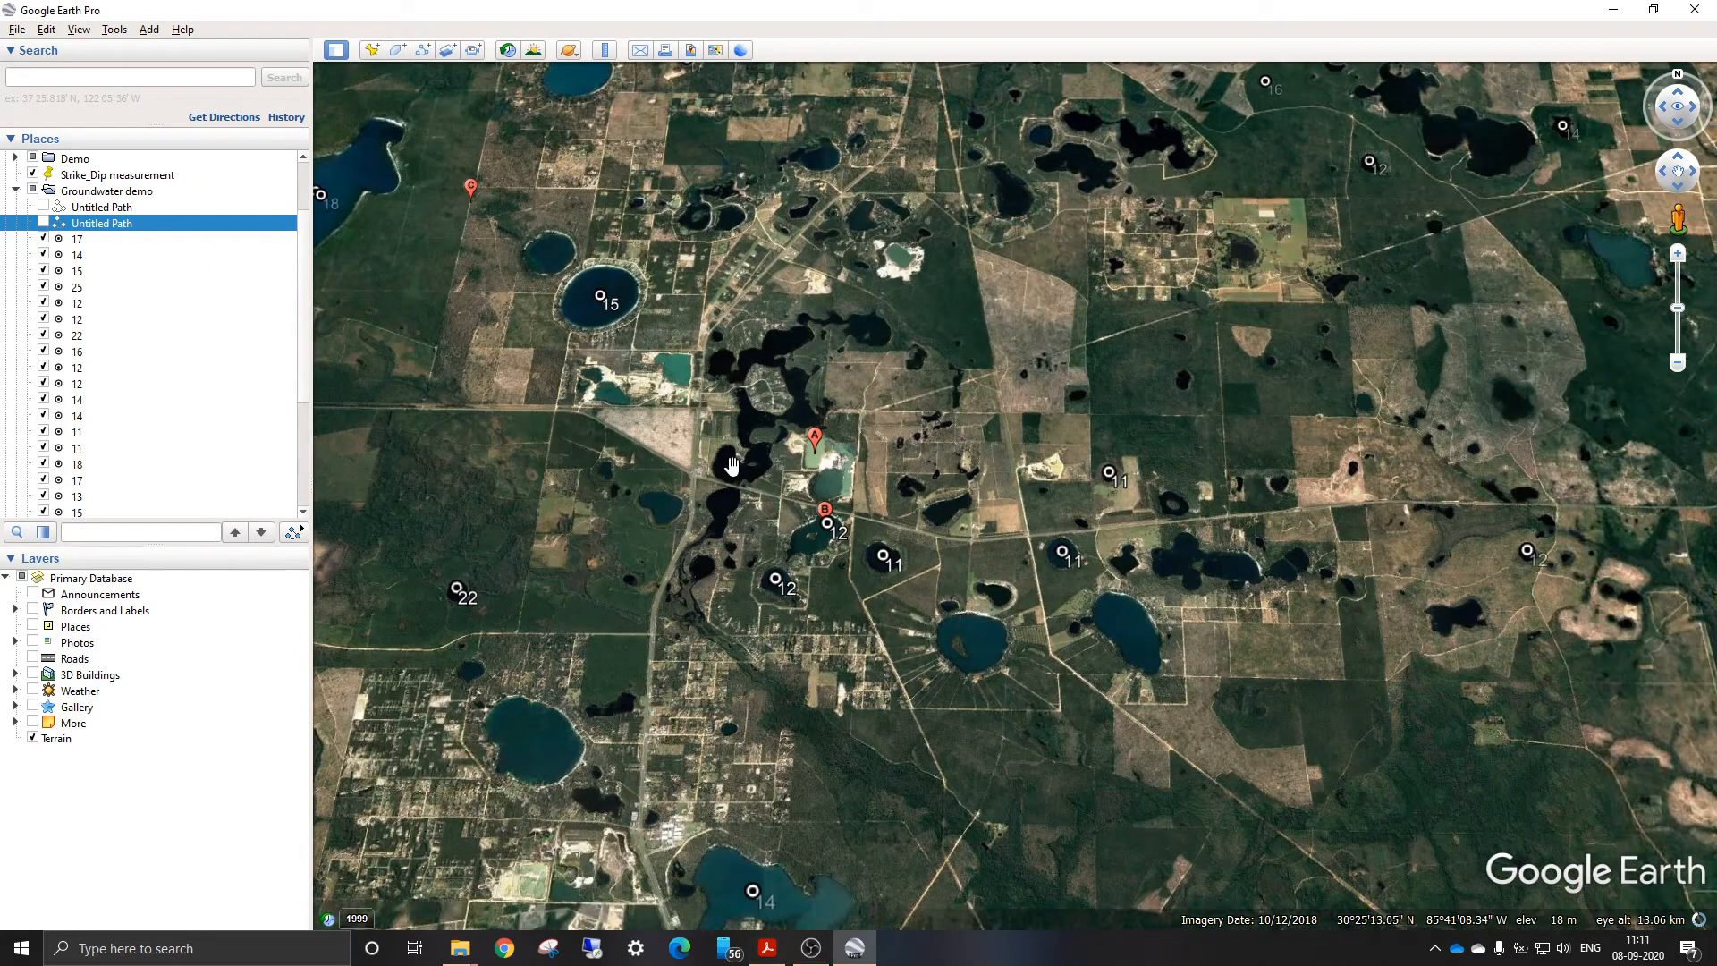
pyautogui.scroll(-1, 731, 465)
pyautogui.scroll(-1, 652, 557)
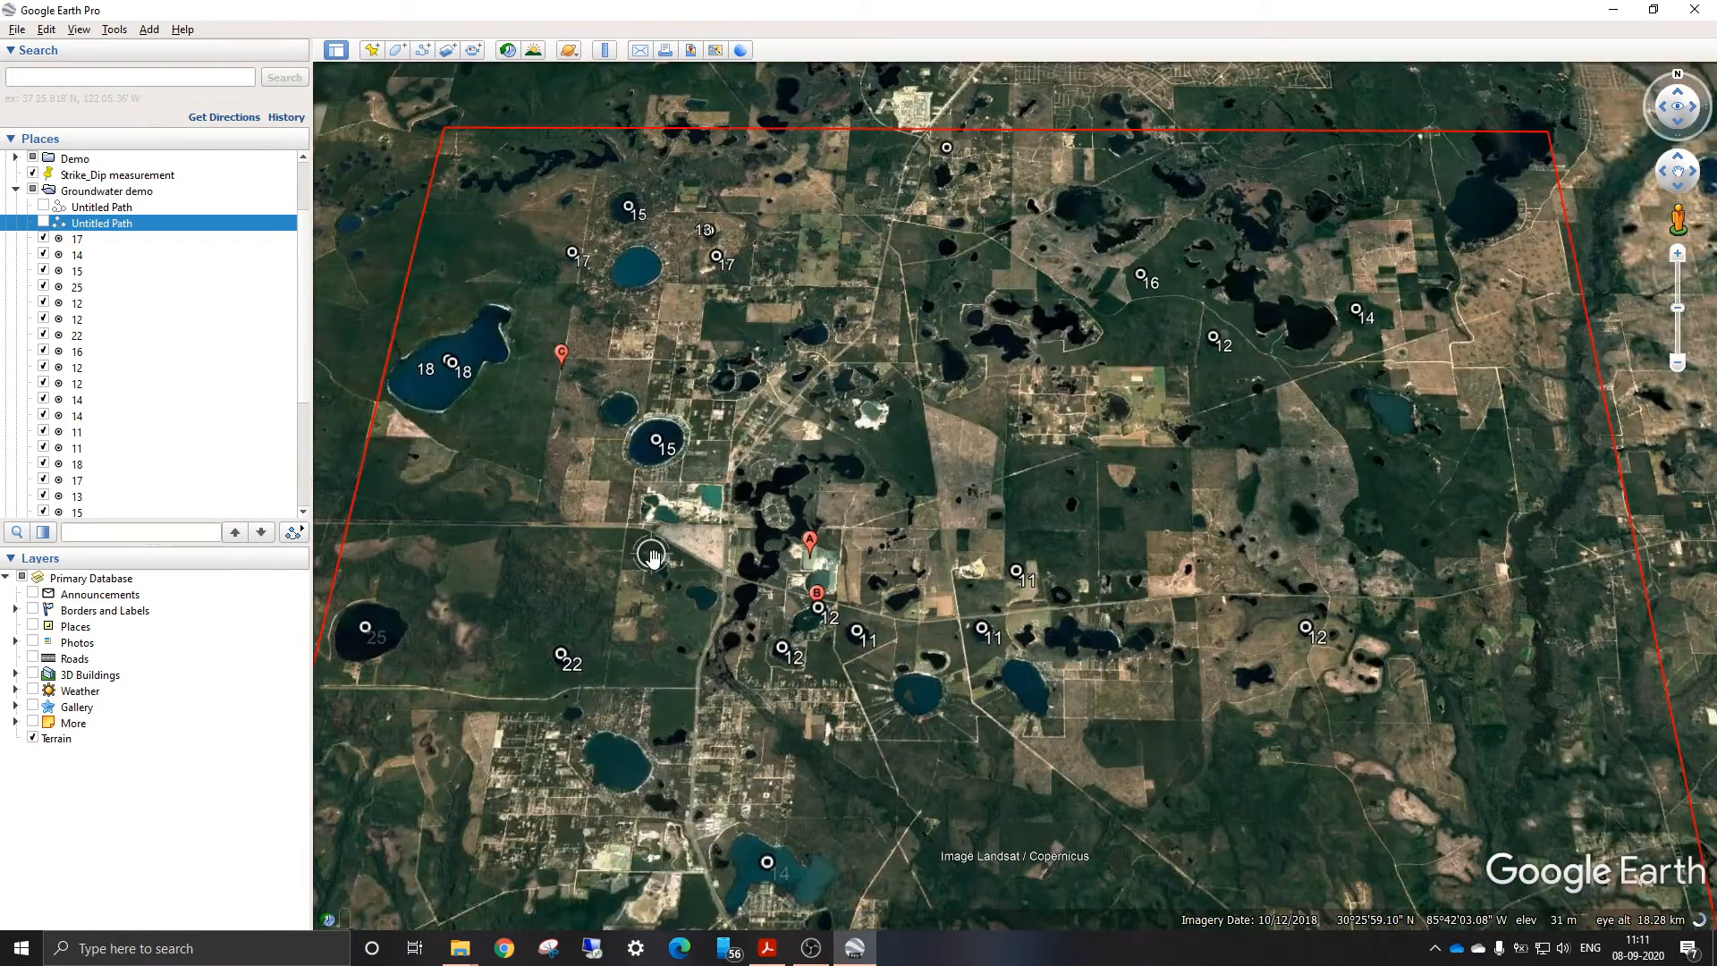
pyautogui.scroll(1, 651, 557)
pyautogui.scroll(1, 949, 623)
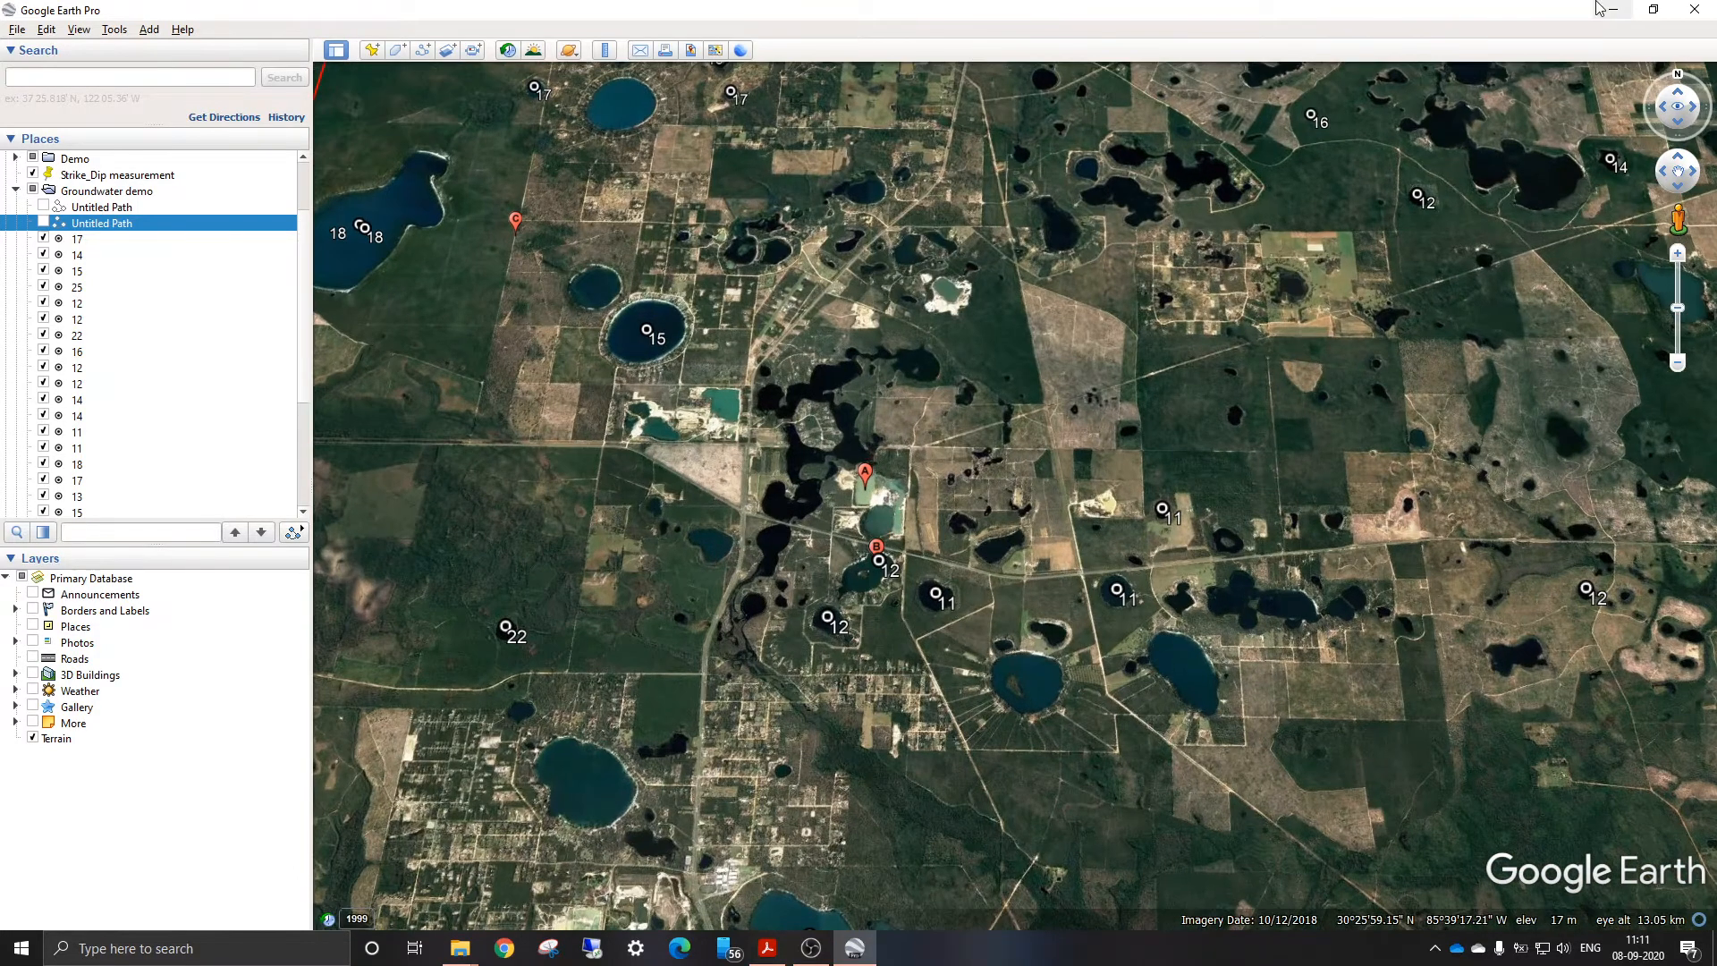
# Read questions 3 and 3a about the well at placemark C in Chapter_06.pdf in Acrobat Reader, and return to Google Earth Pro
pyautogui.click(1613, 9)
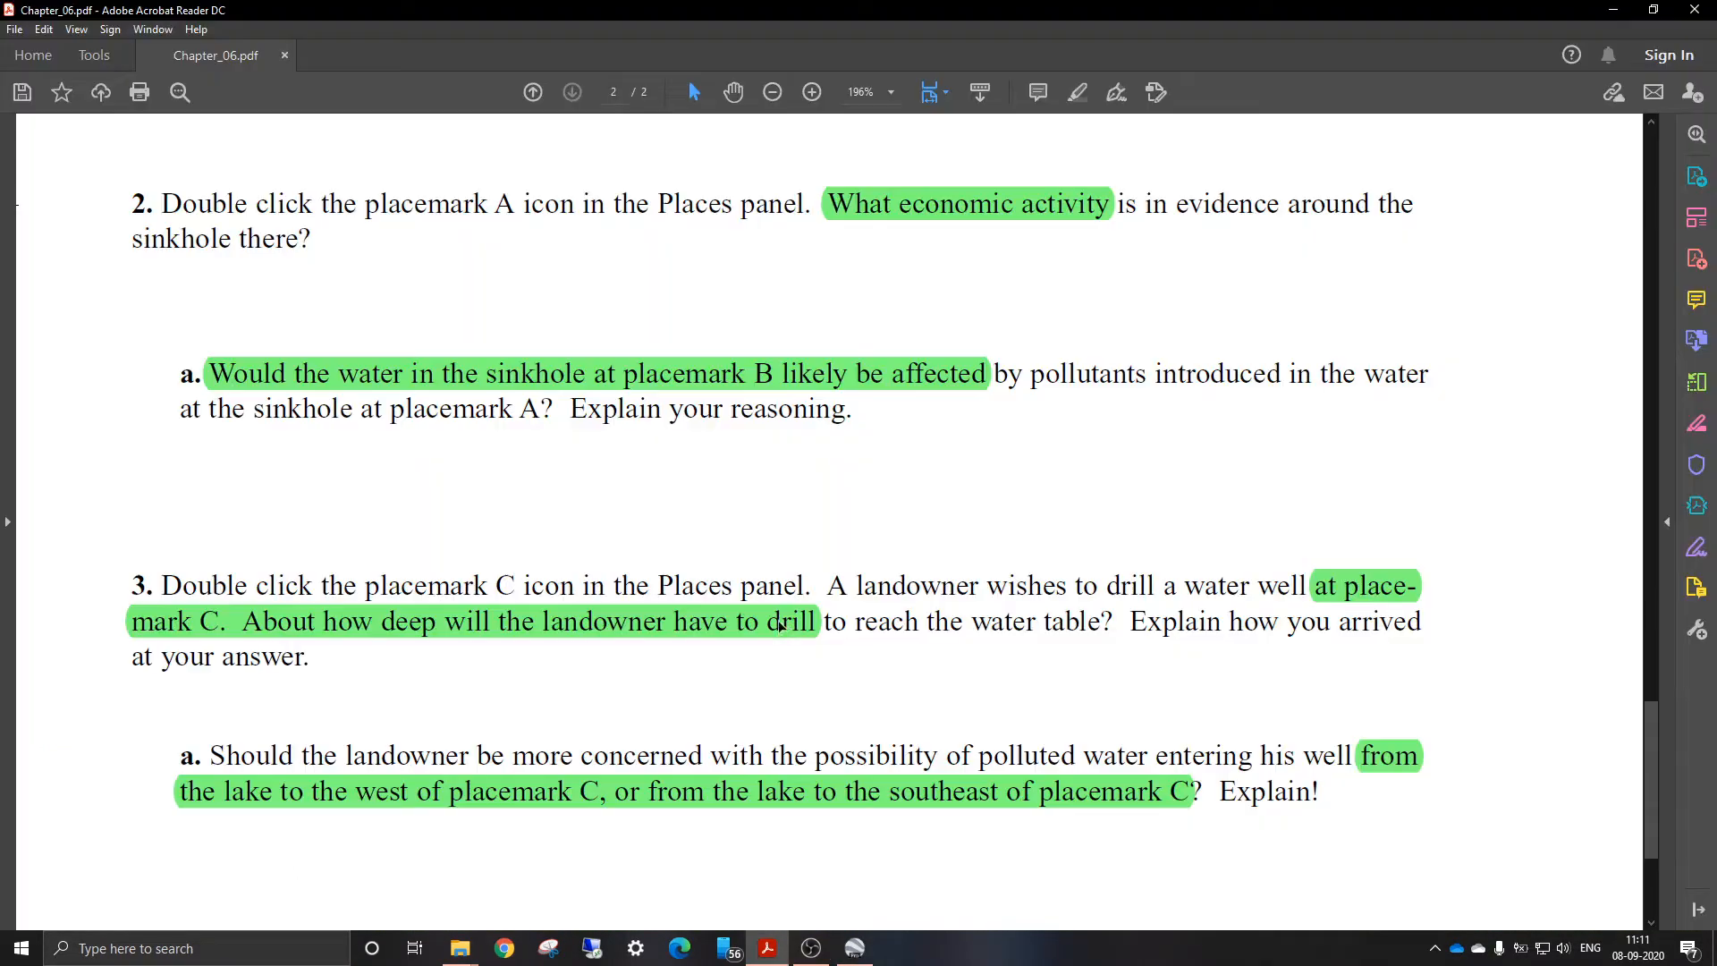
pyautogui.scroll(-2, 526, 520)
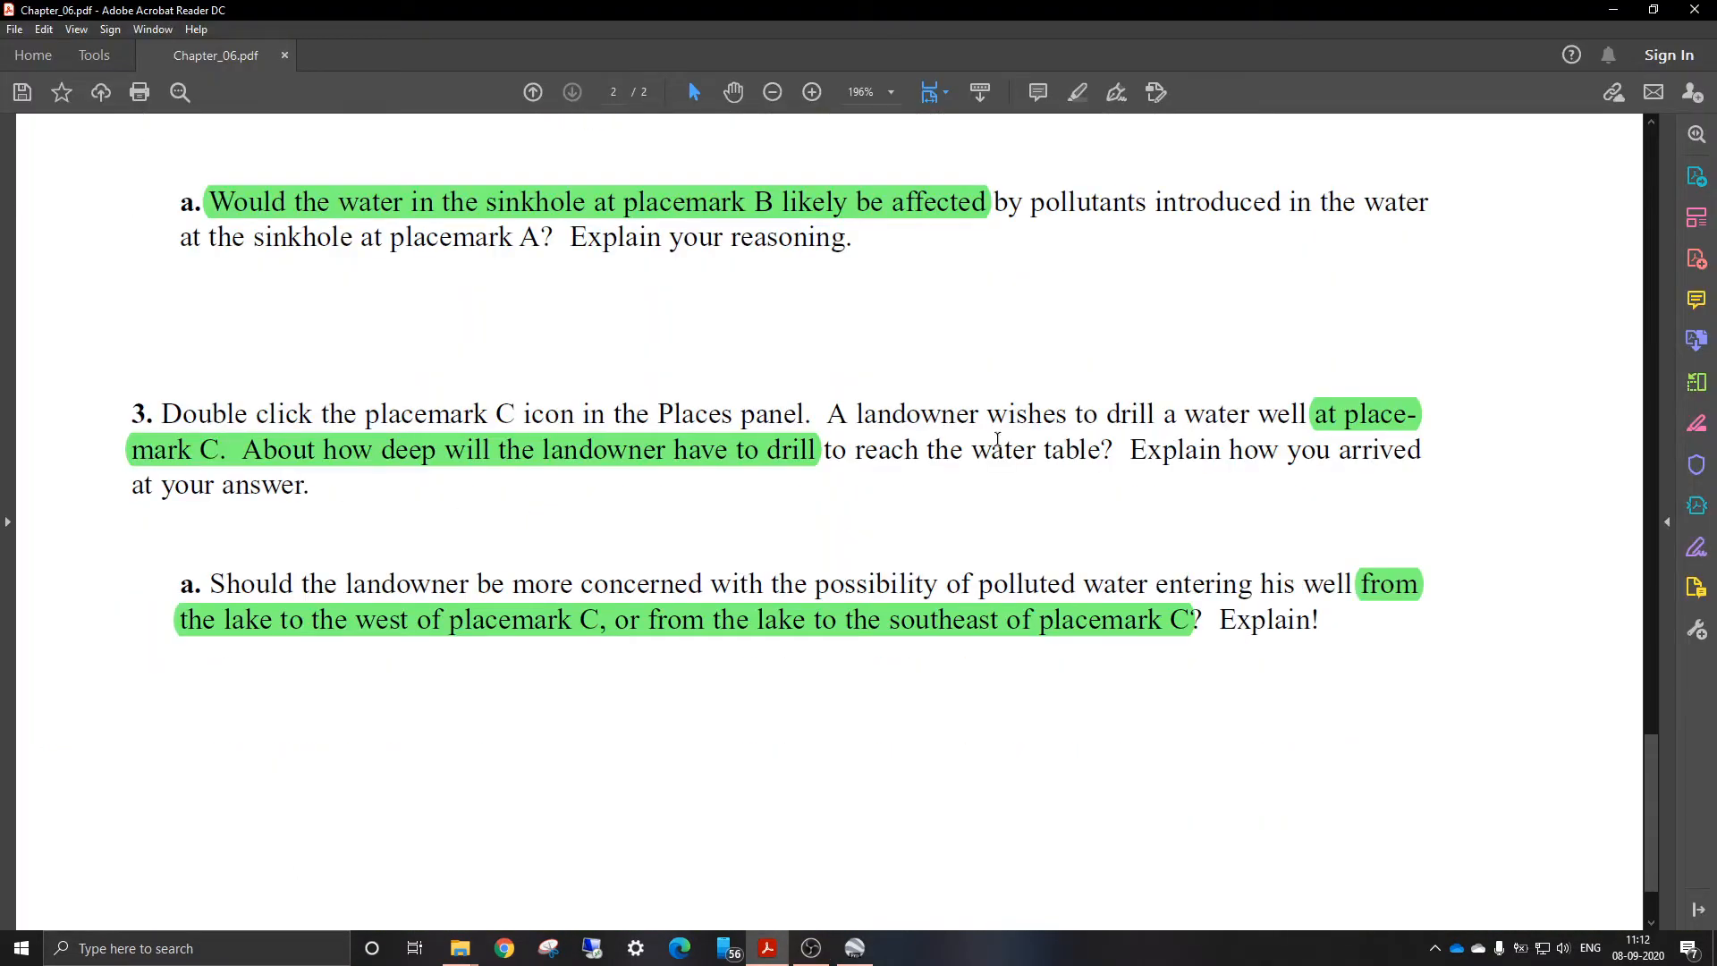
pyautogui.scroll(-1, 464, 460)
pyautogui.scroll(-1, 464, 461)
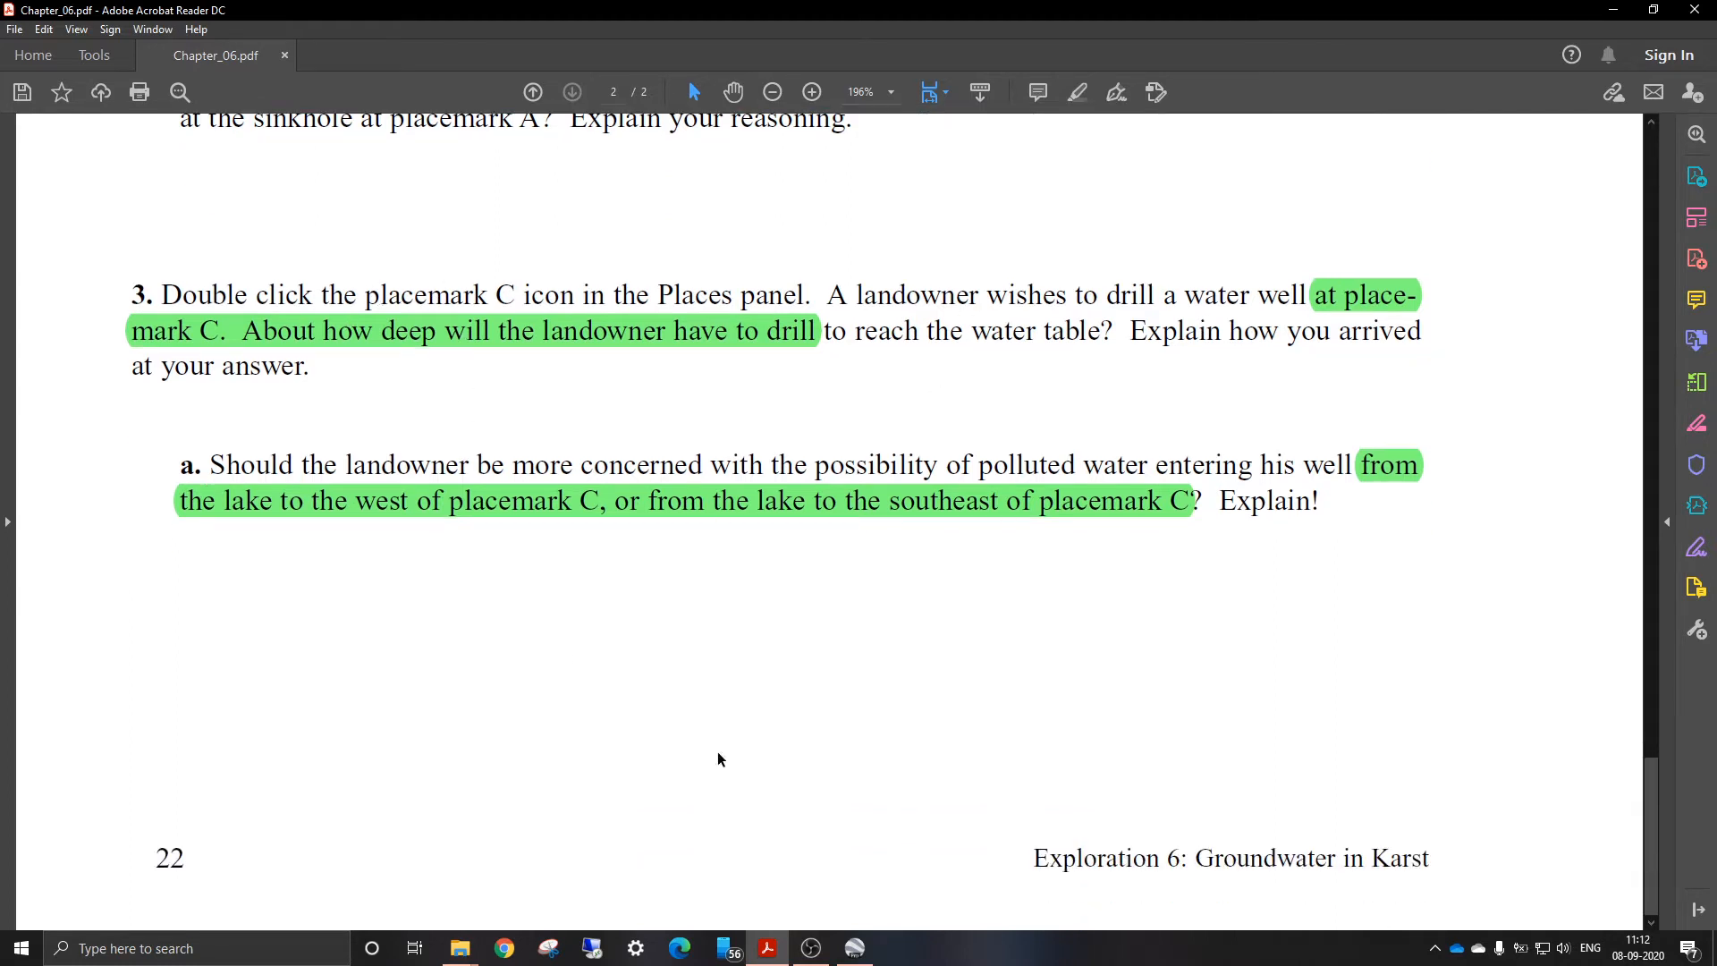
pyautogui.click(854, 948)
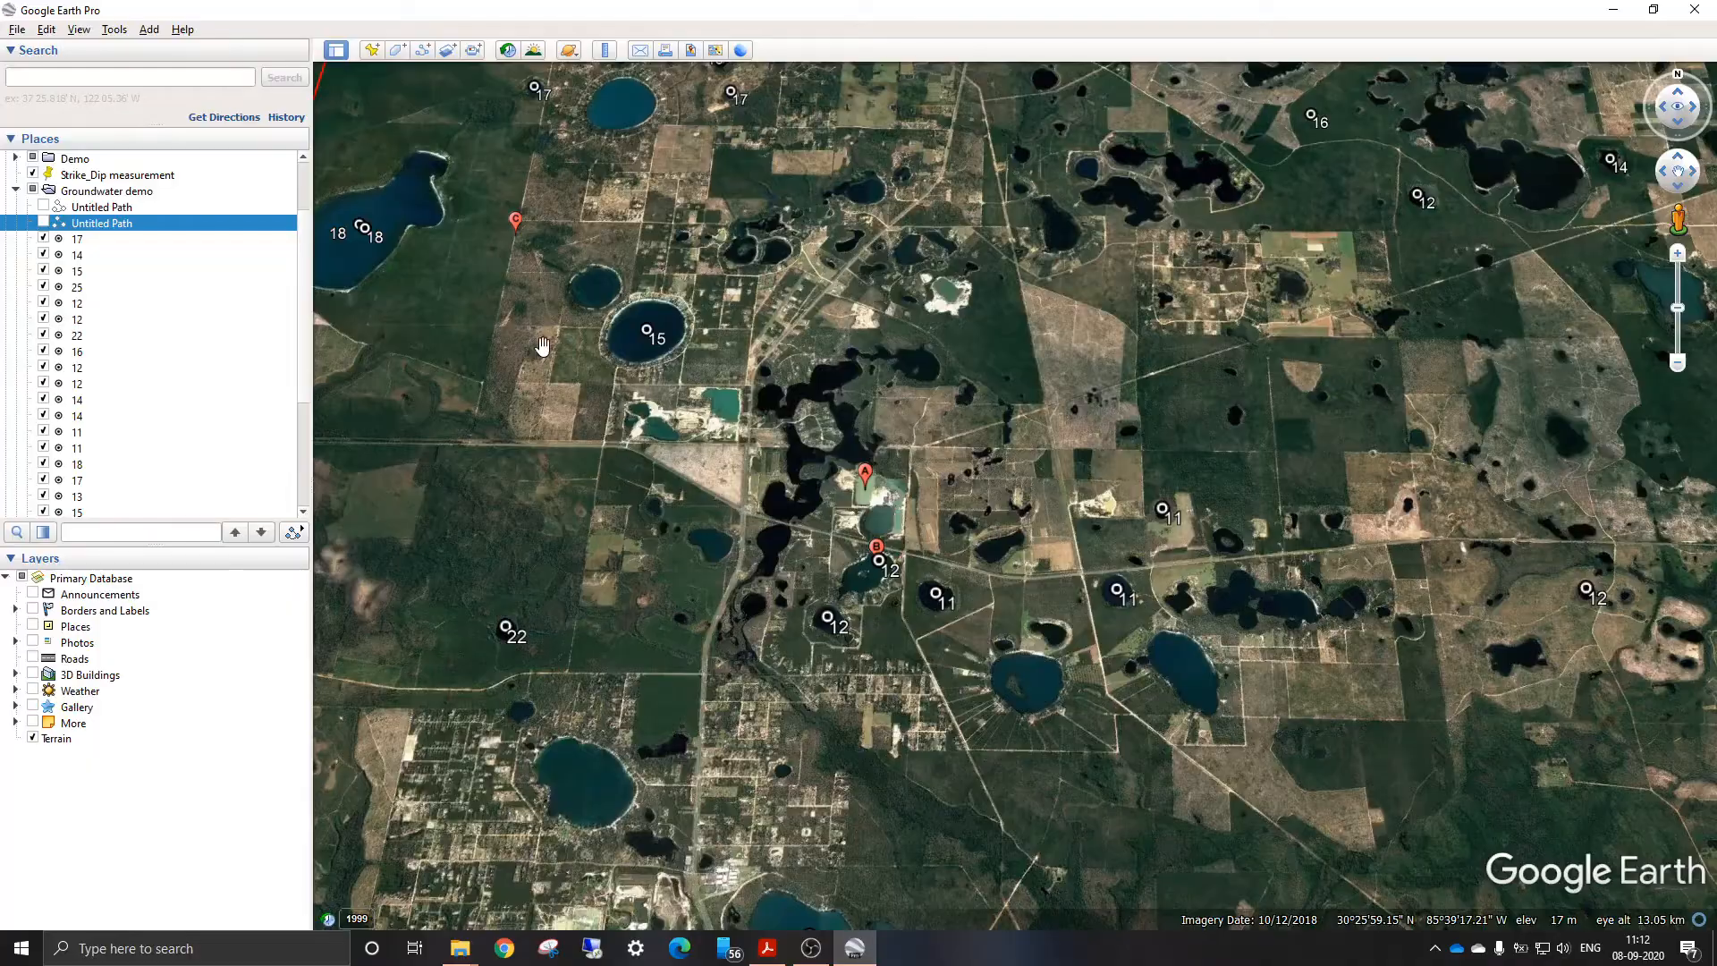
# Examine placemark C relative to the lakes to its west and southeast and their labelled elevations
pyautogui.moveTo(529, 320); pyautogui.dragTo(636, 471)
pyautogui.scroll(2, 601, 390)
pyautogui.scroll(-1, 601, 390)
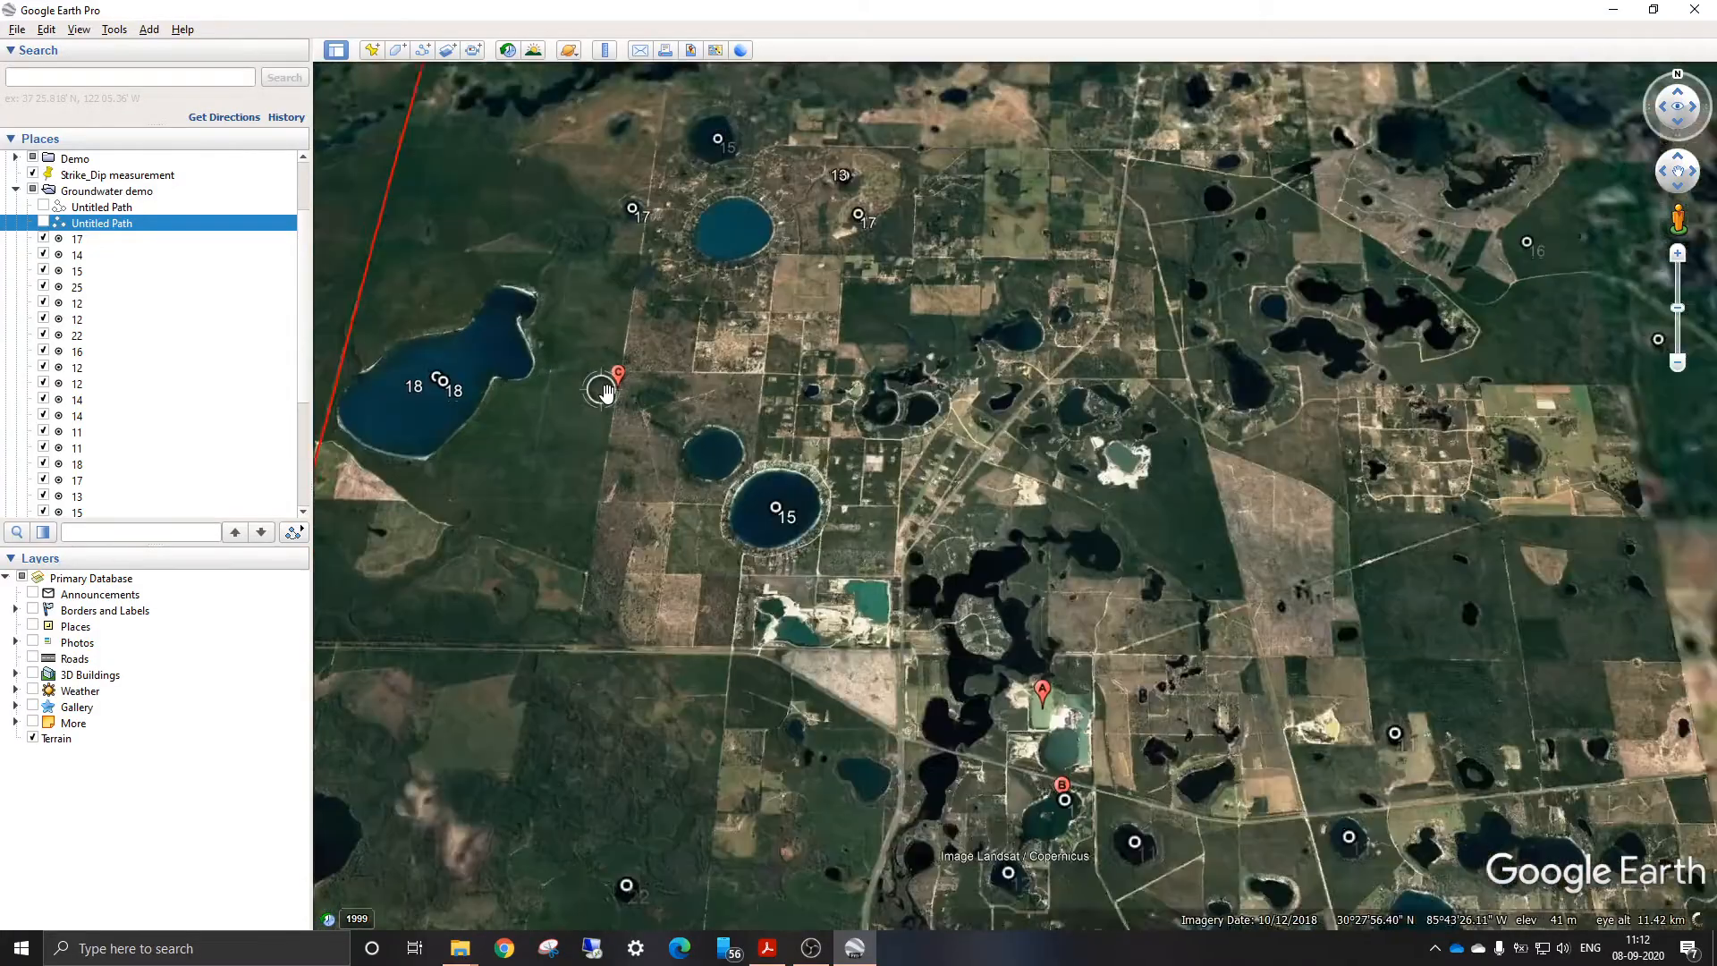
pyautogui.scroll(-2, 601, 391)
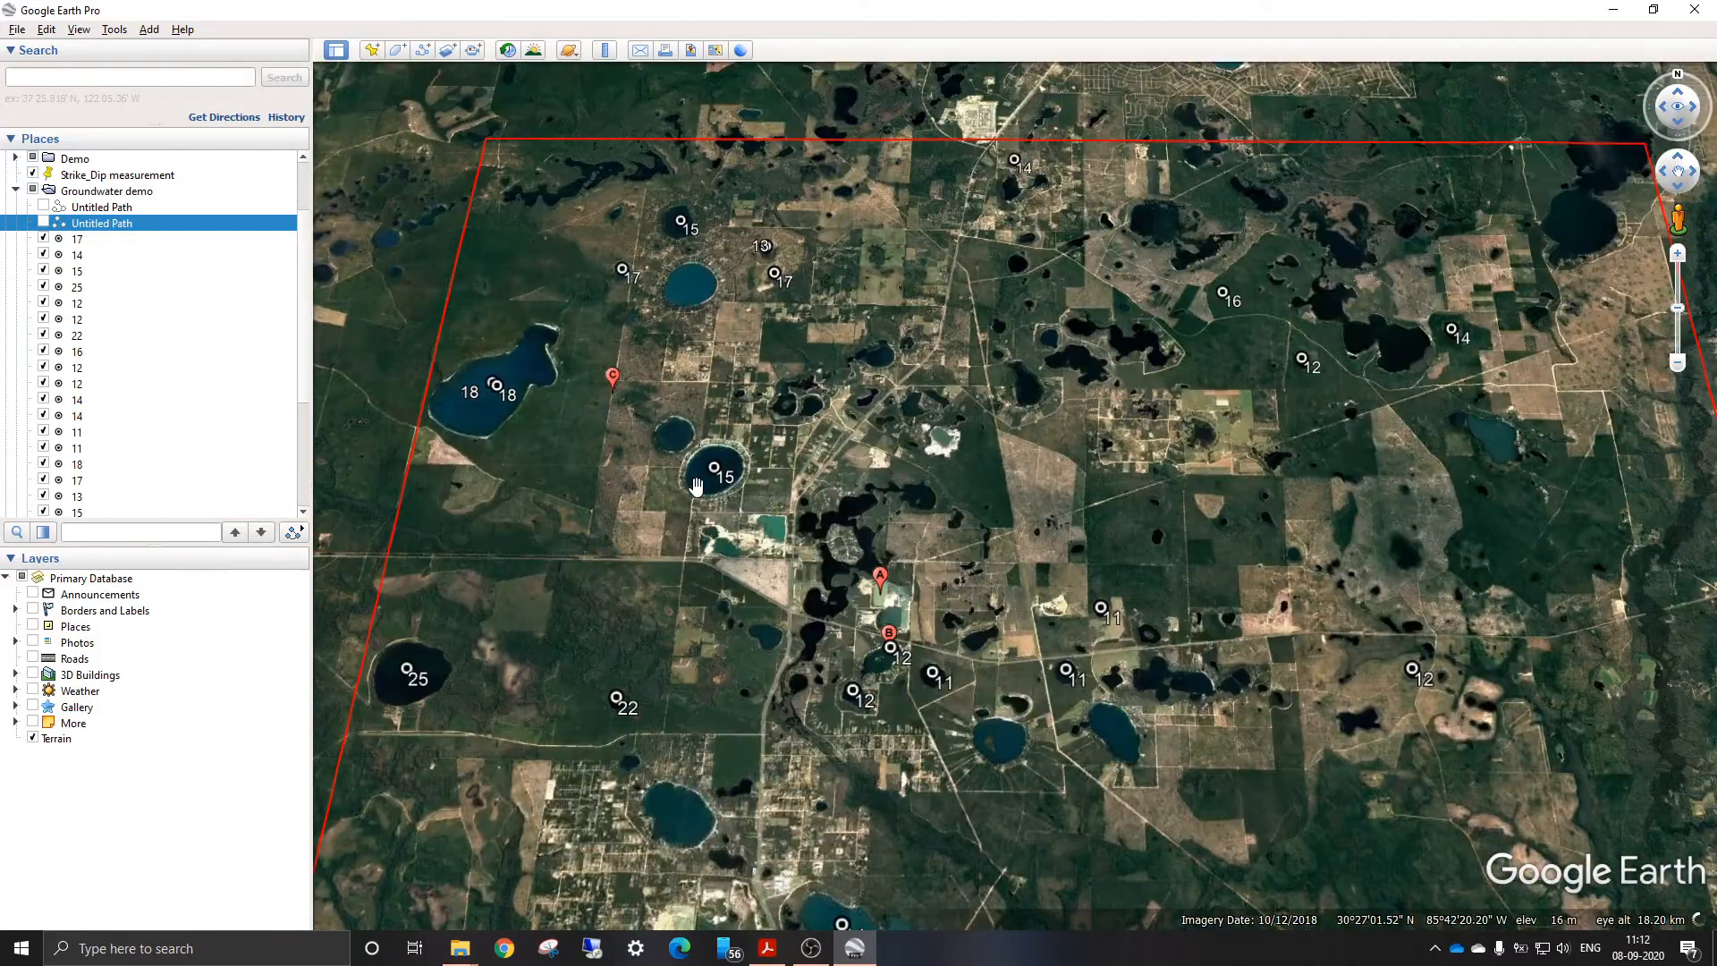
pyautogui.scroll(2, 695, 485)
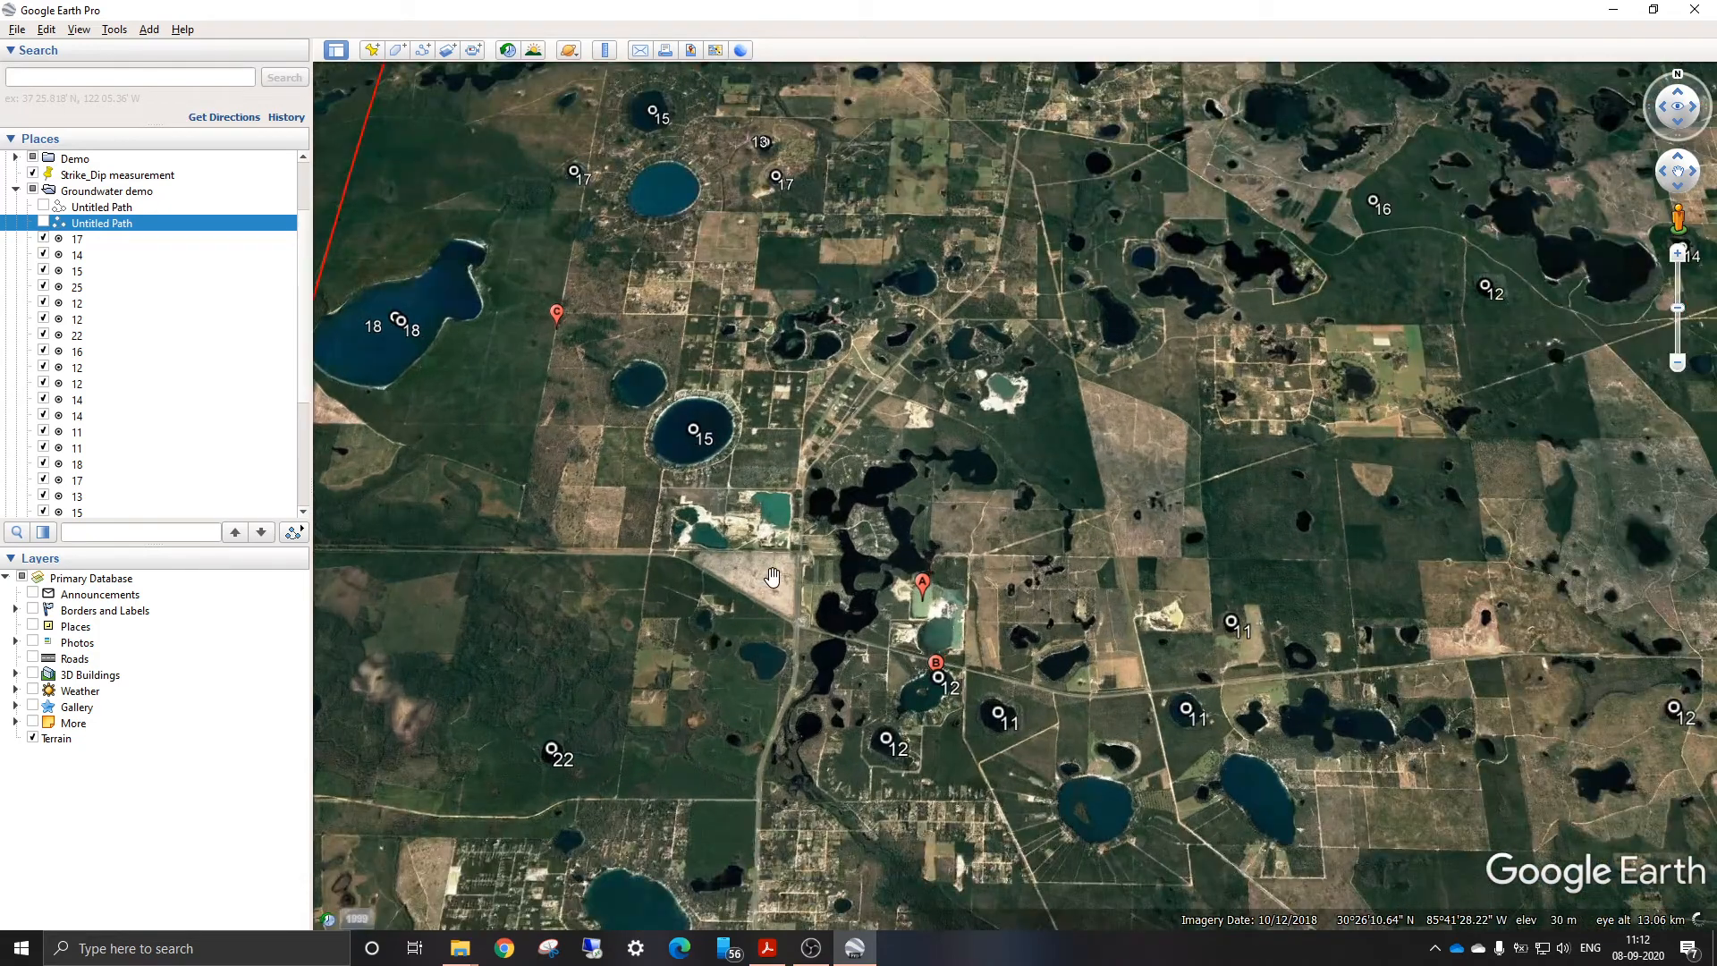
pyautogui.scroll(-2, 771, 577)
pyautogui.scroll(5, 594, 382)
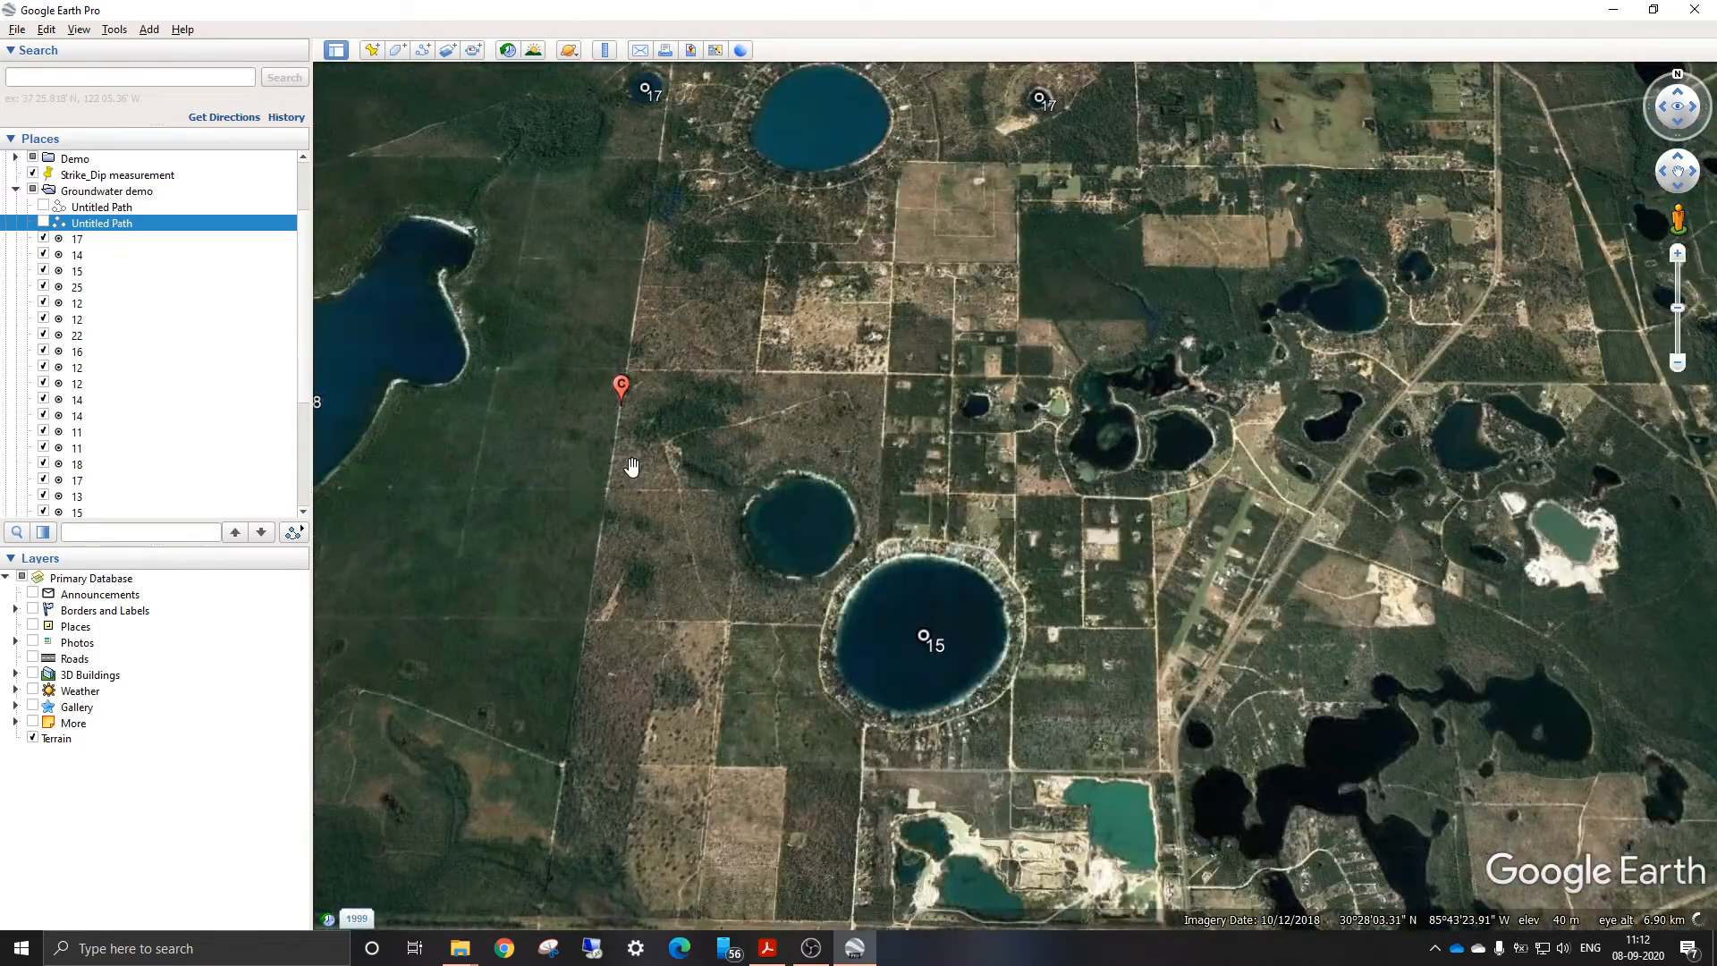
pyautogui.scroll(-3, 612, 340)
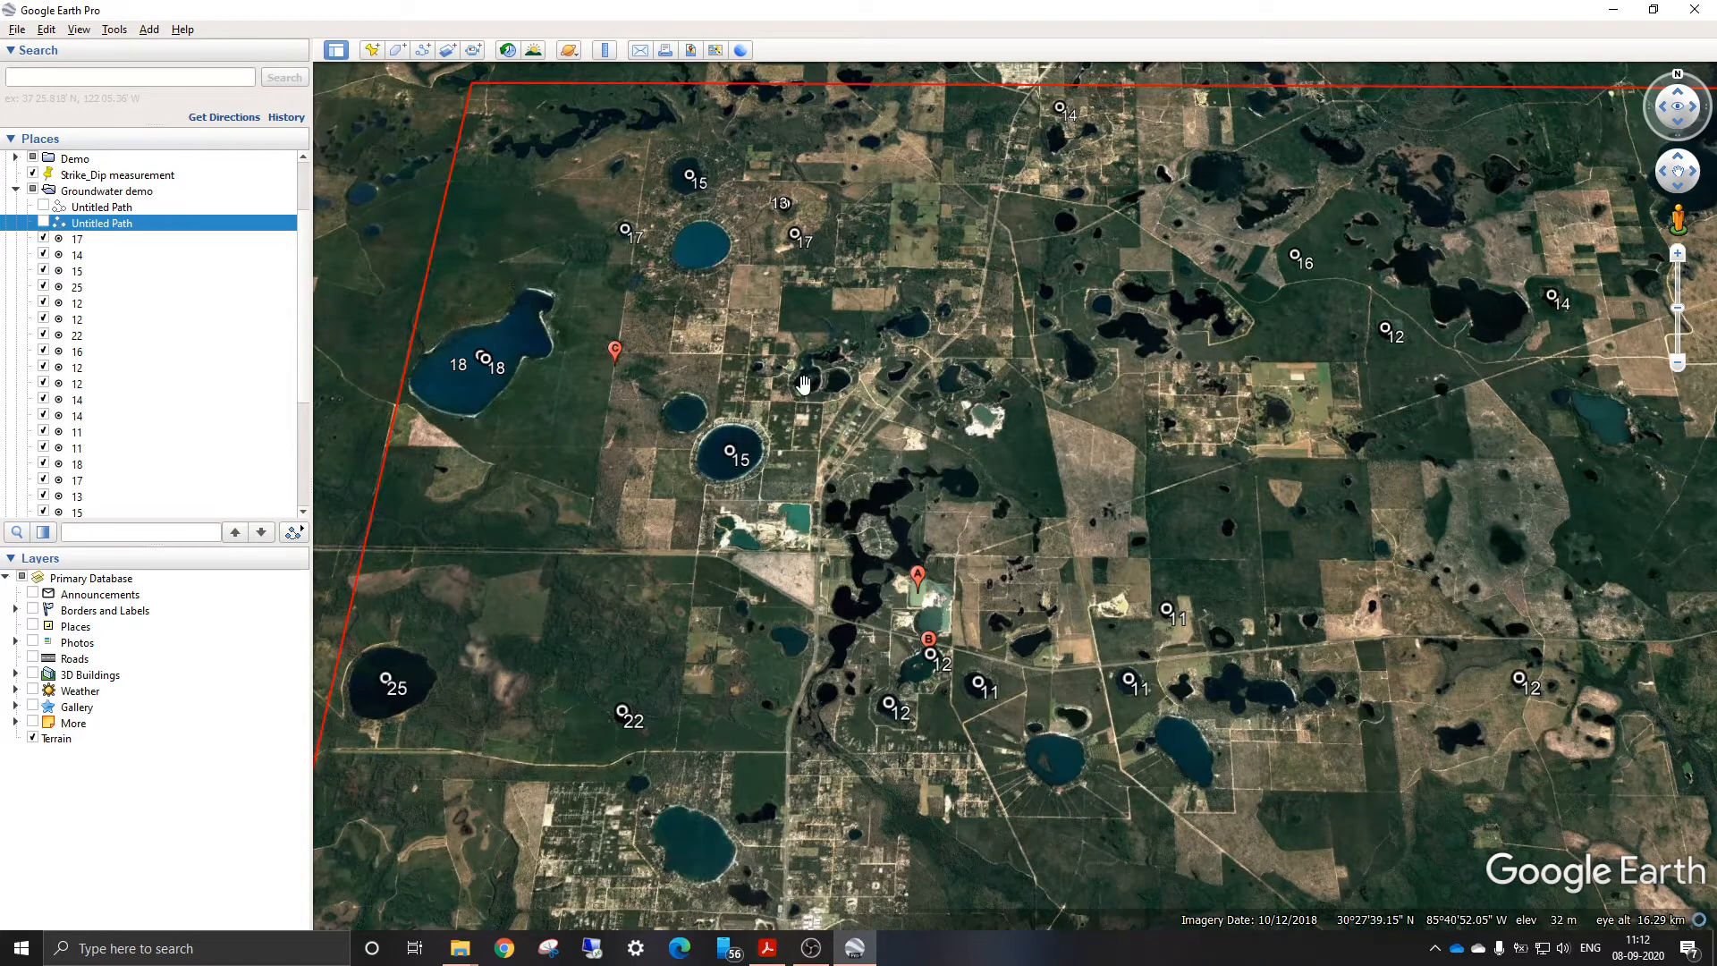
pyautogui.scroll(-3, 802, 385)
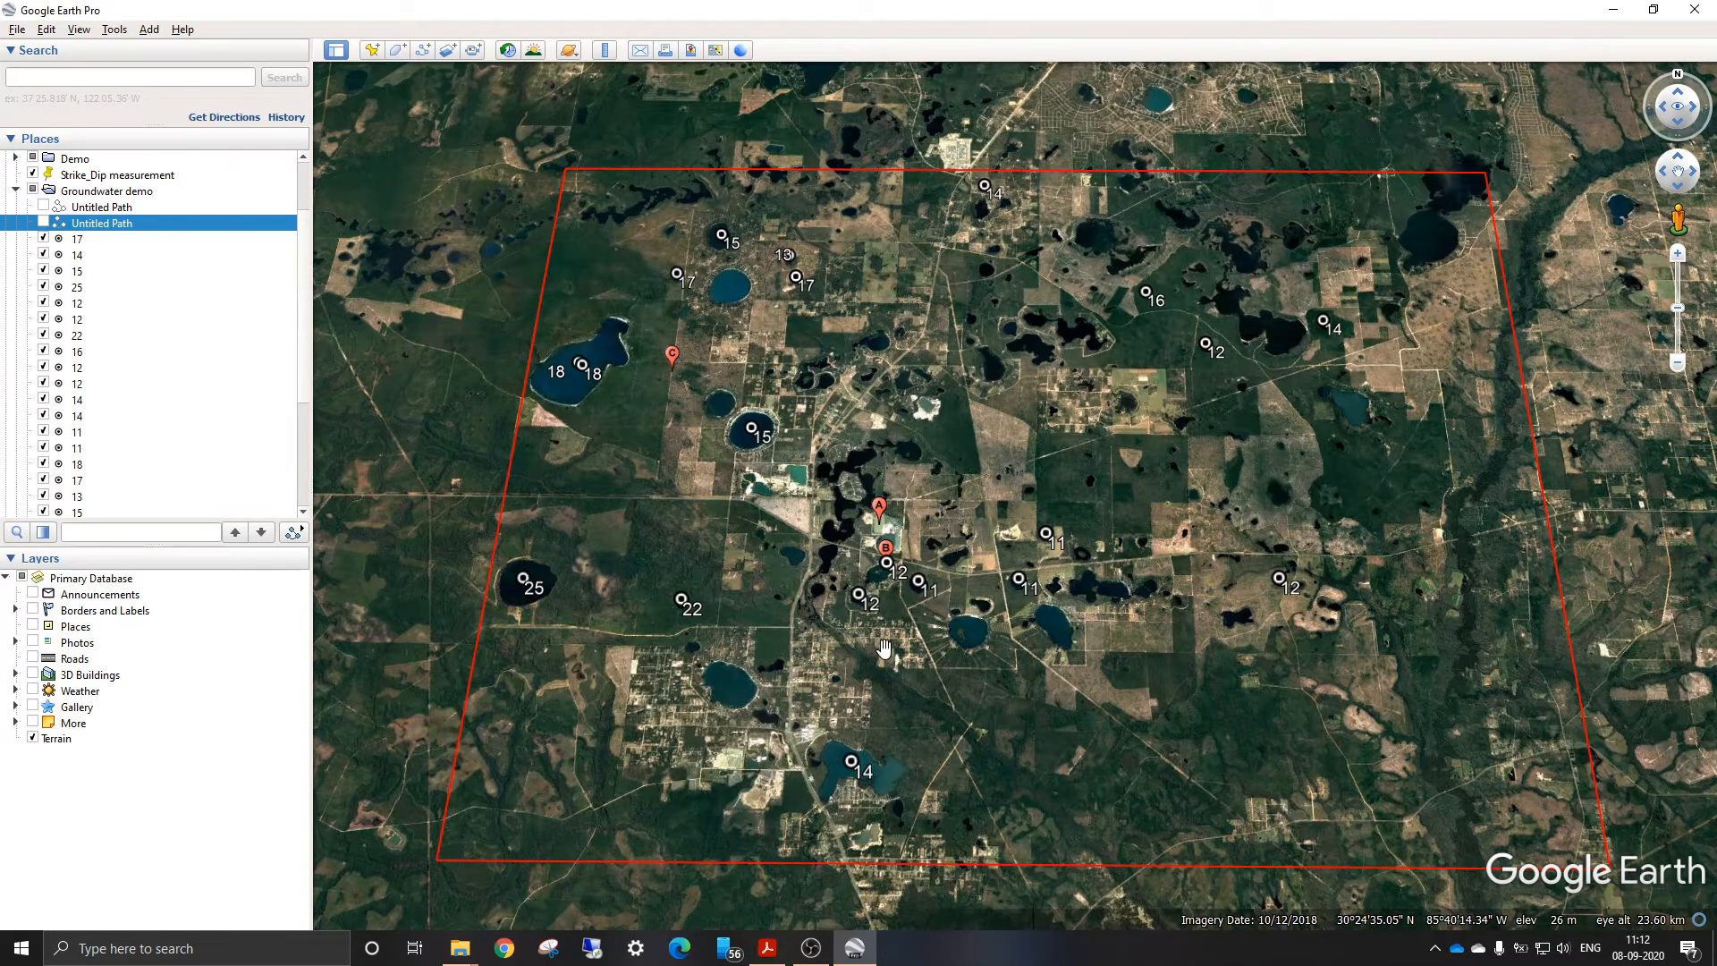
# Reset the tilted view to a north-up, straight-down view framing the whole red study area outline
pyautogui.press('r')
pyautogui.moveTo(1183, 745); pyautogui.dragTo(1141, 738)
pyautogui.scroll(-2, 755, 617)
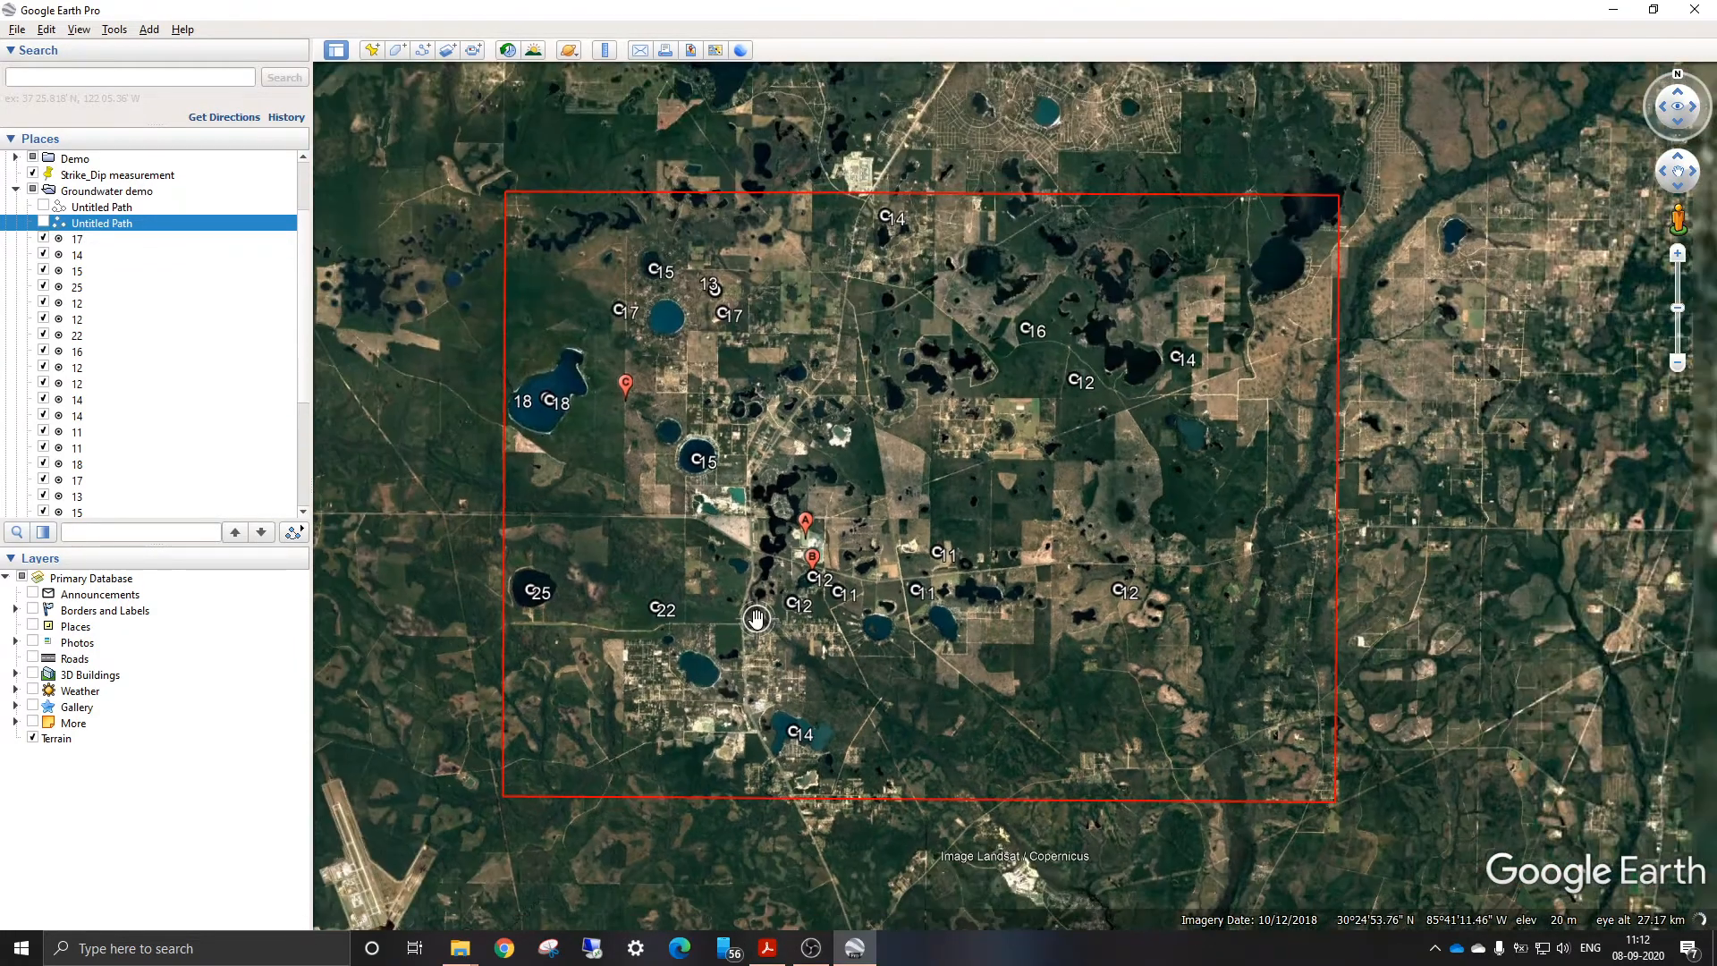
pyautogui.scroll(2, 747, 618)
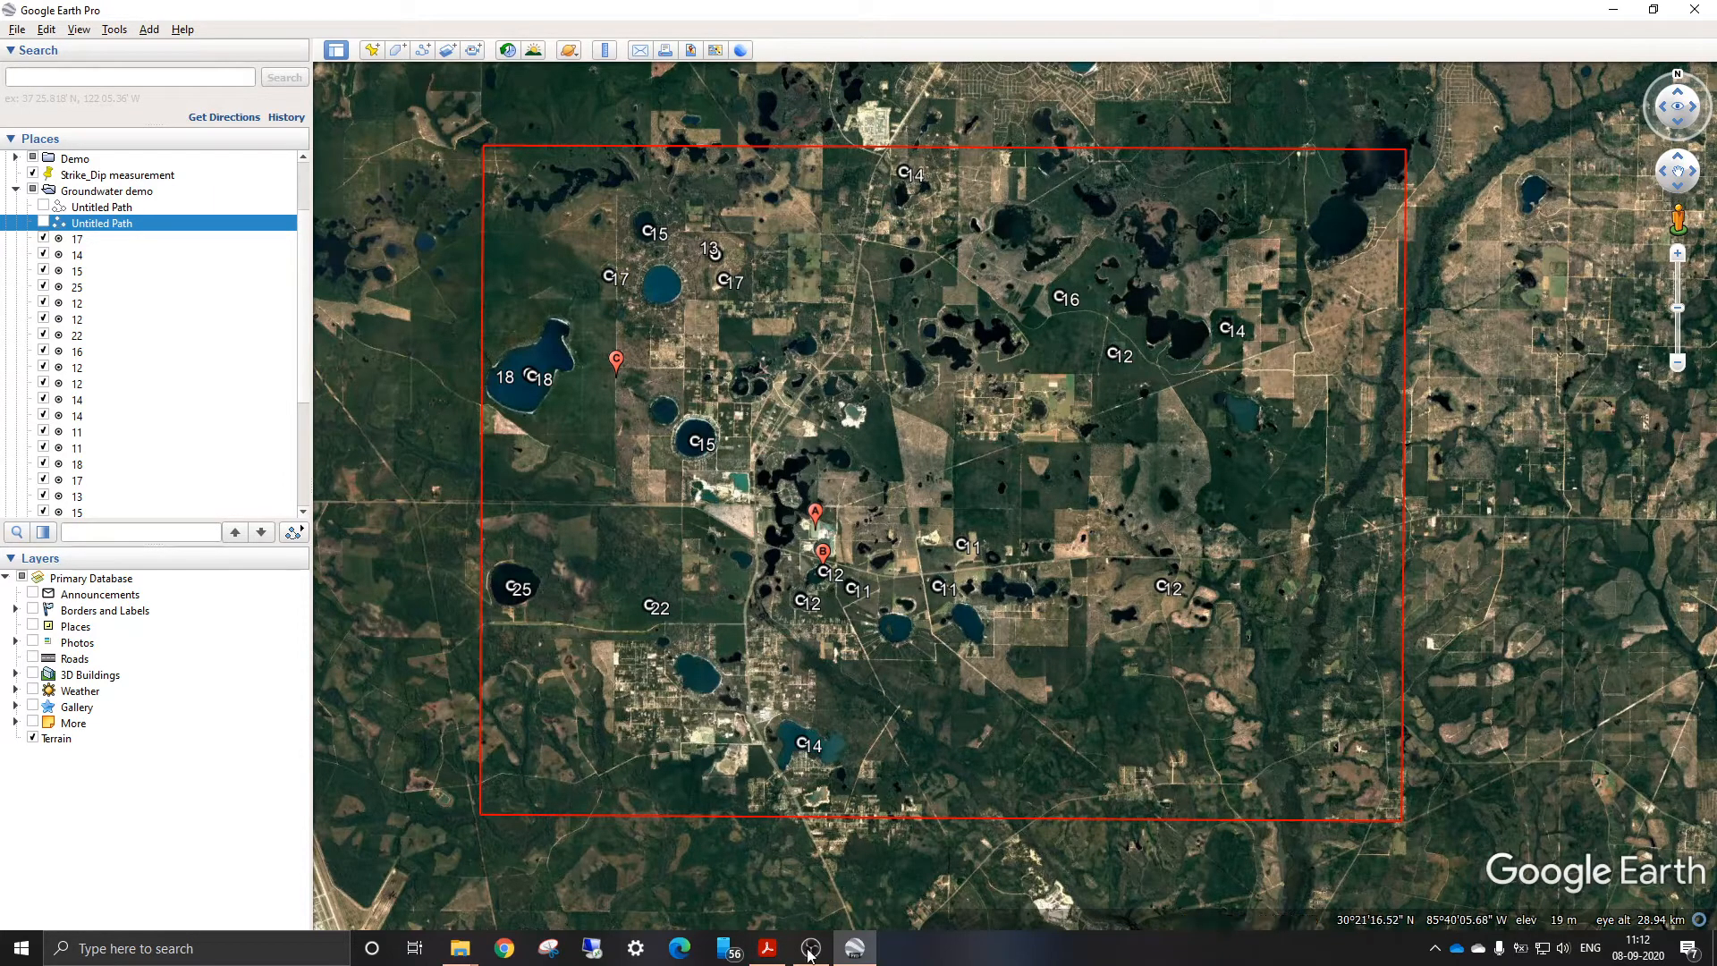
# Review Chapter_06.pdf back to the Karst Study Area Map in Acrobat Reader, and return to Google Earth Pro
pyautogui.click(767, 949)
pyautogui.scroll(12, 905, 685)
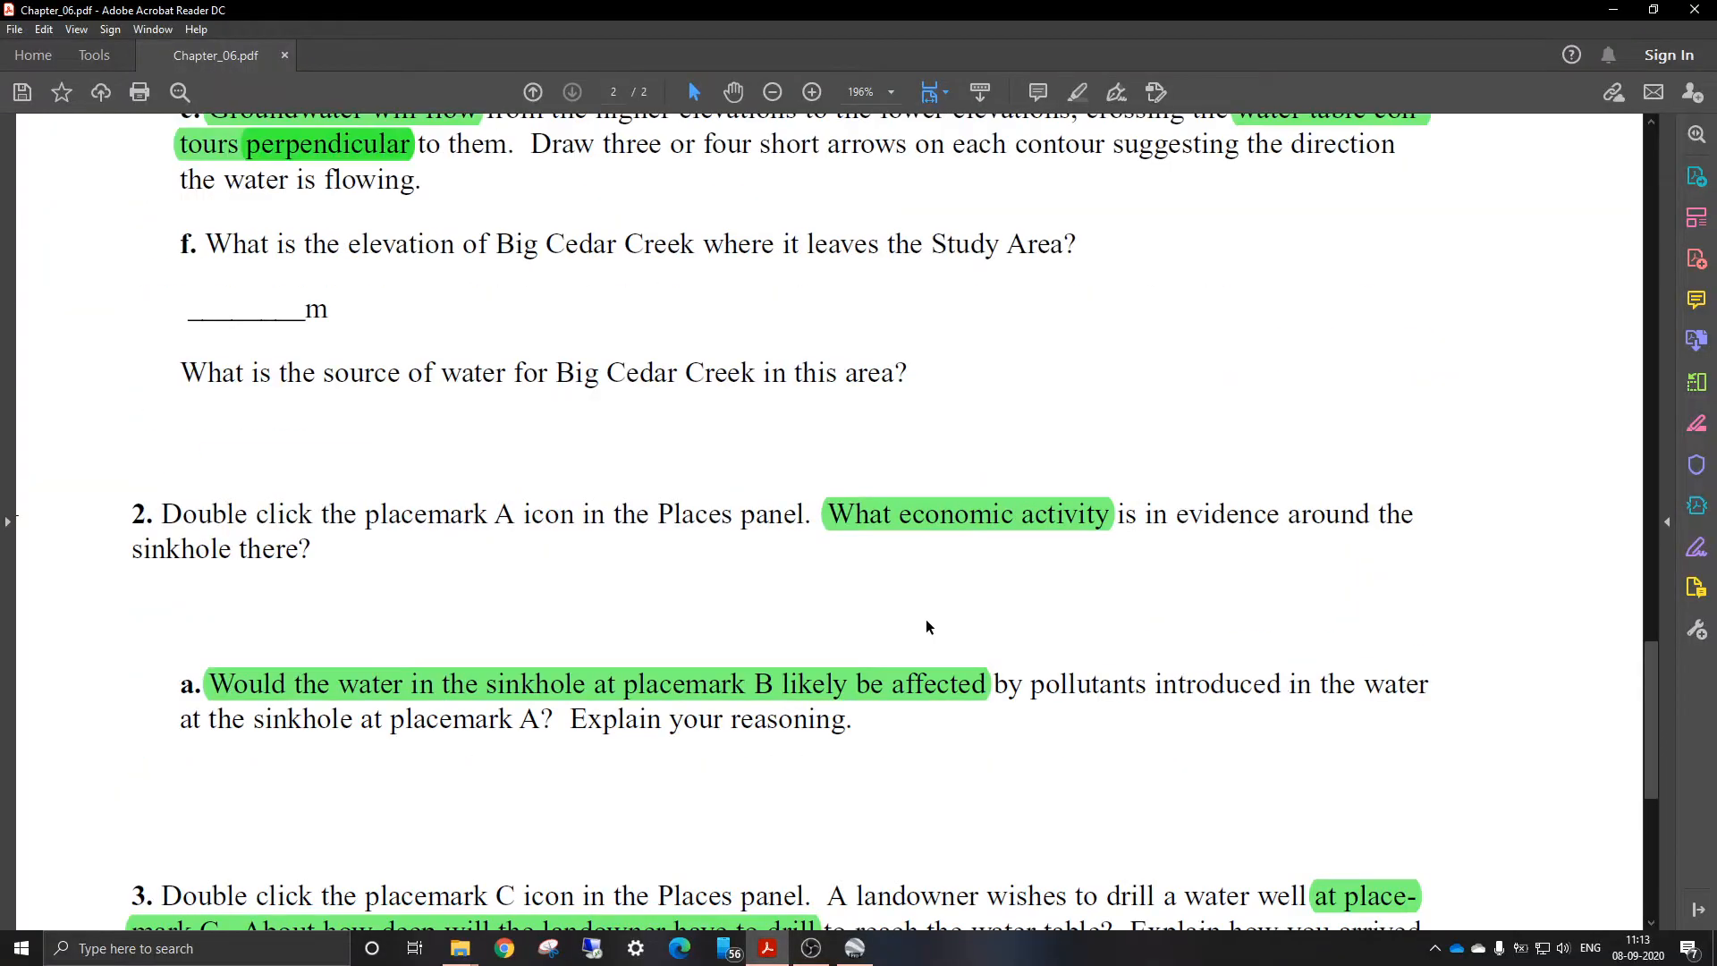
pyautogui.scroll(6, 935, 600)
pyautogui.hotkey('alt', 'Tab')
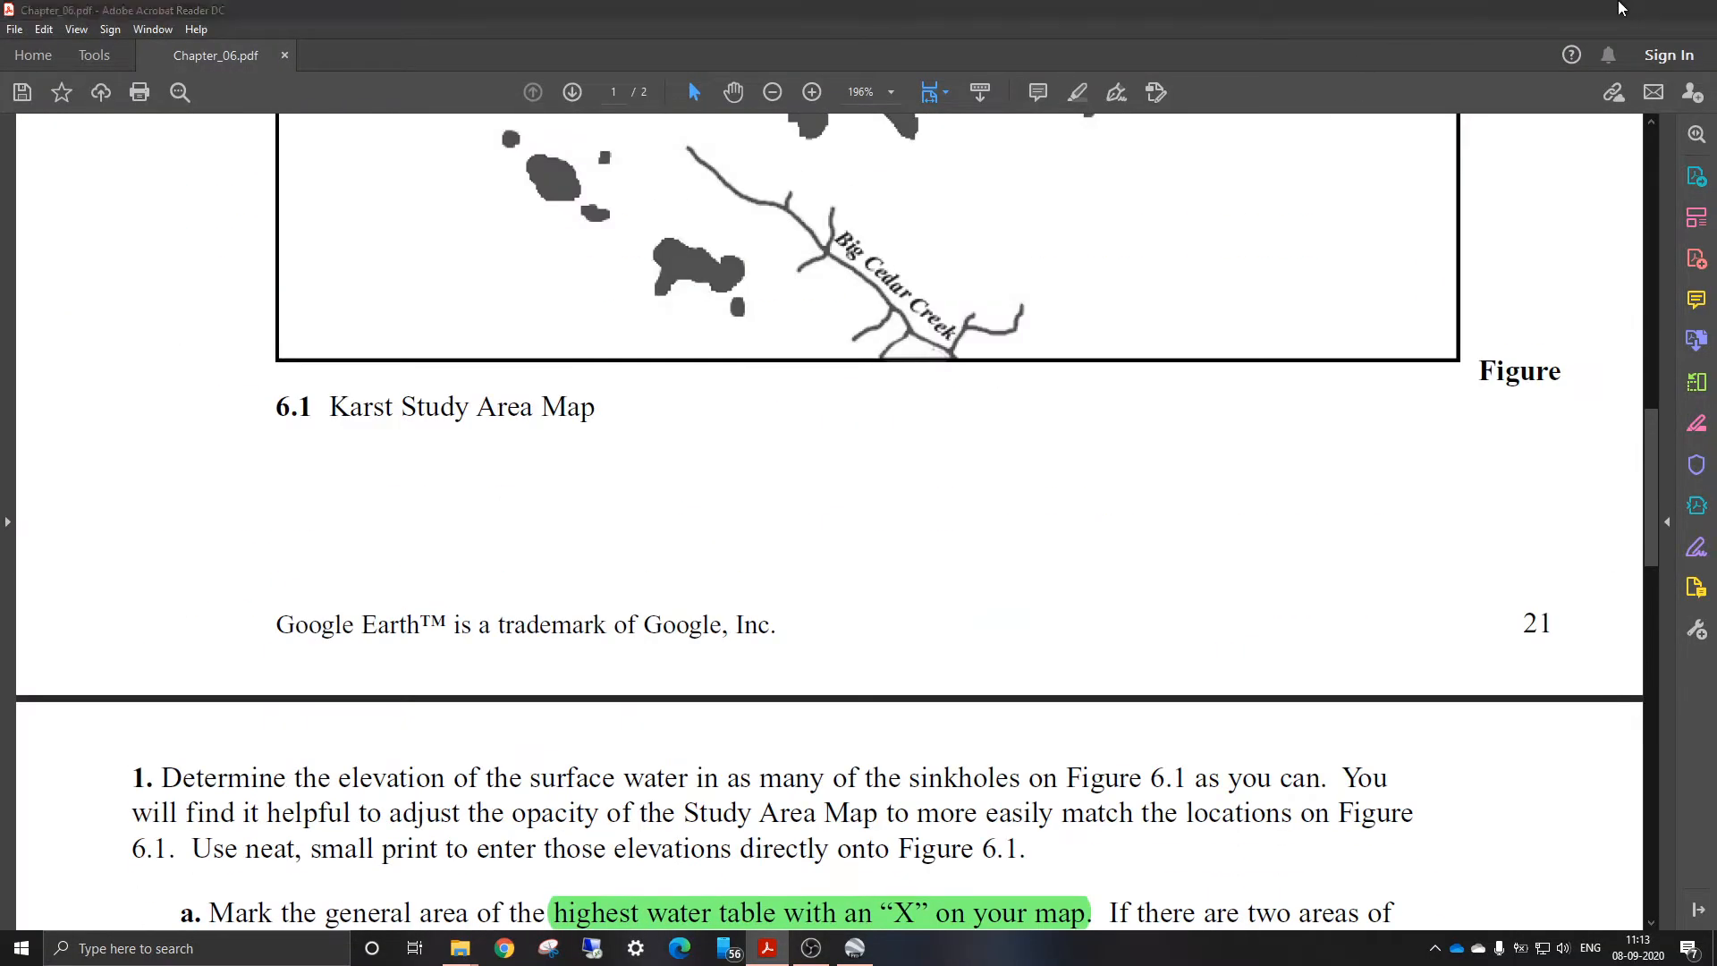
pyautogui.moveTo(636, 510); pyautogui.dragTo(594, 548)
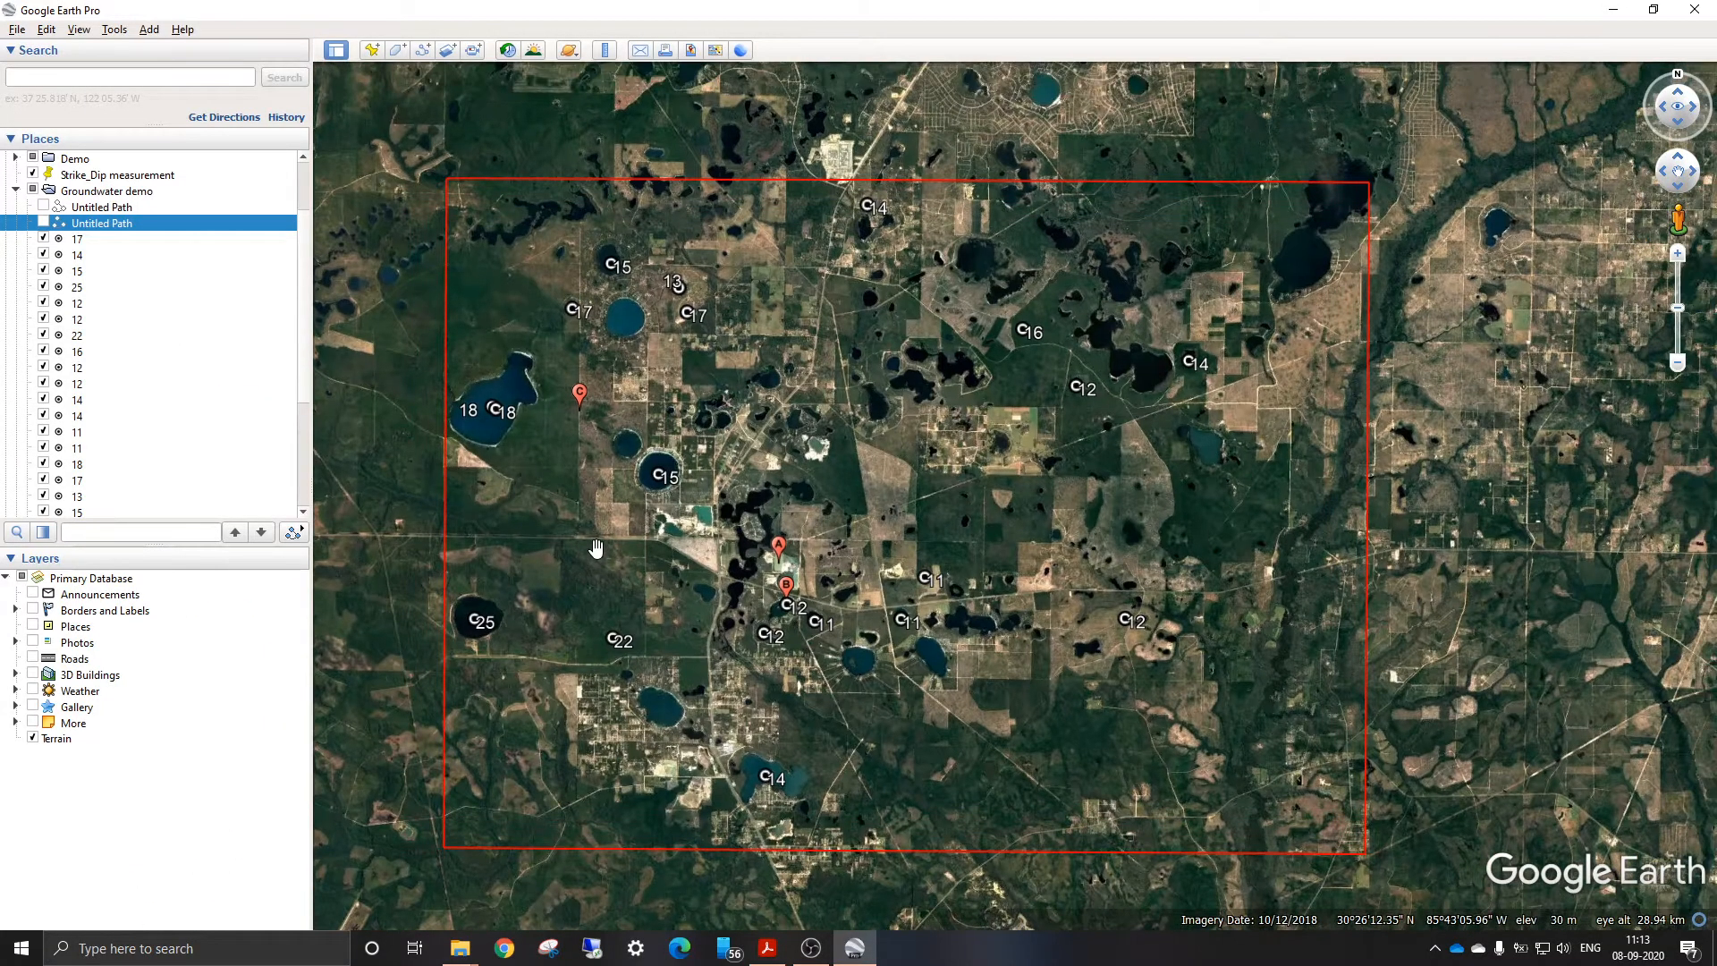
# Hide everything in the Groundwater demo folder, and view the study area with only its outline and placemarks A–C
pyautogui.click(32, 192)
pyautogui.scroll(-2, 711, 634)
pyautogui.scroll(4, 711, 634)
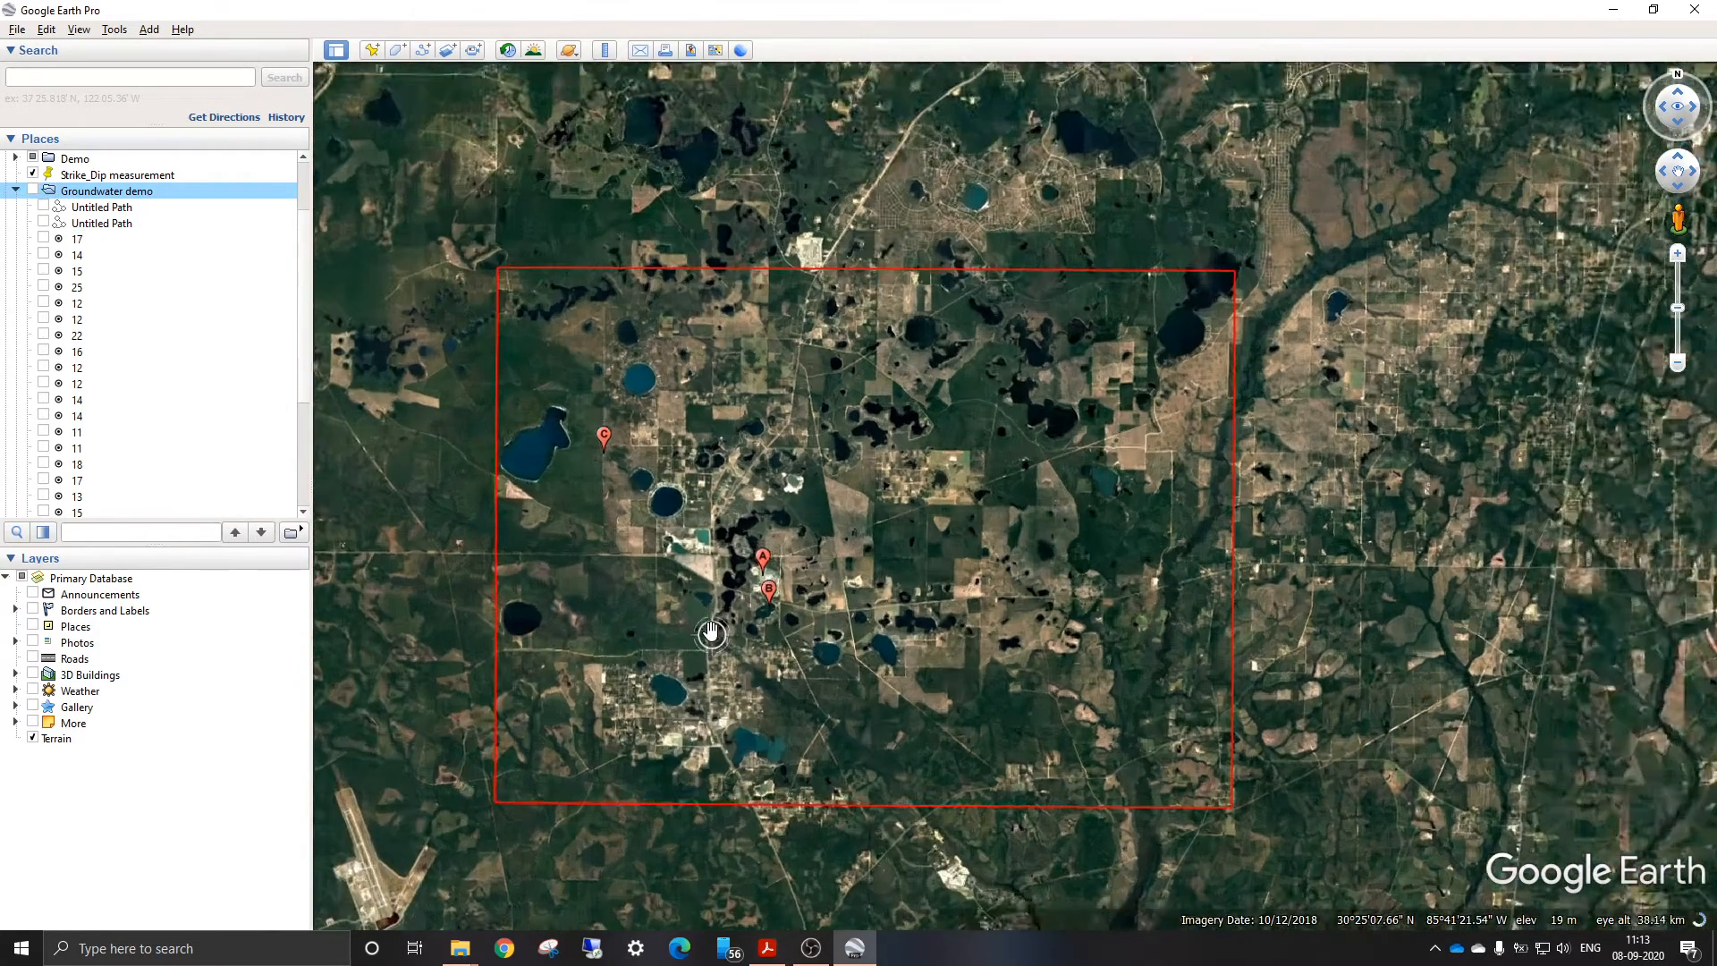
pyautogui.scroll(-2, 886, 452)
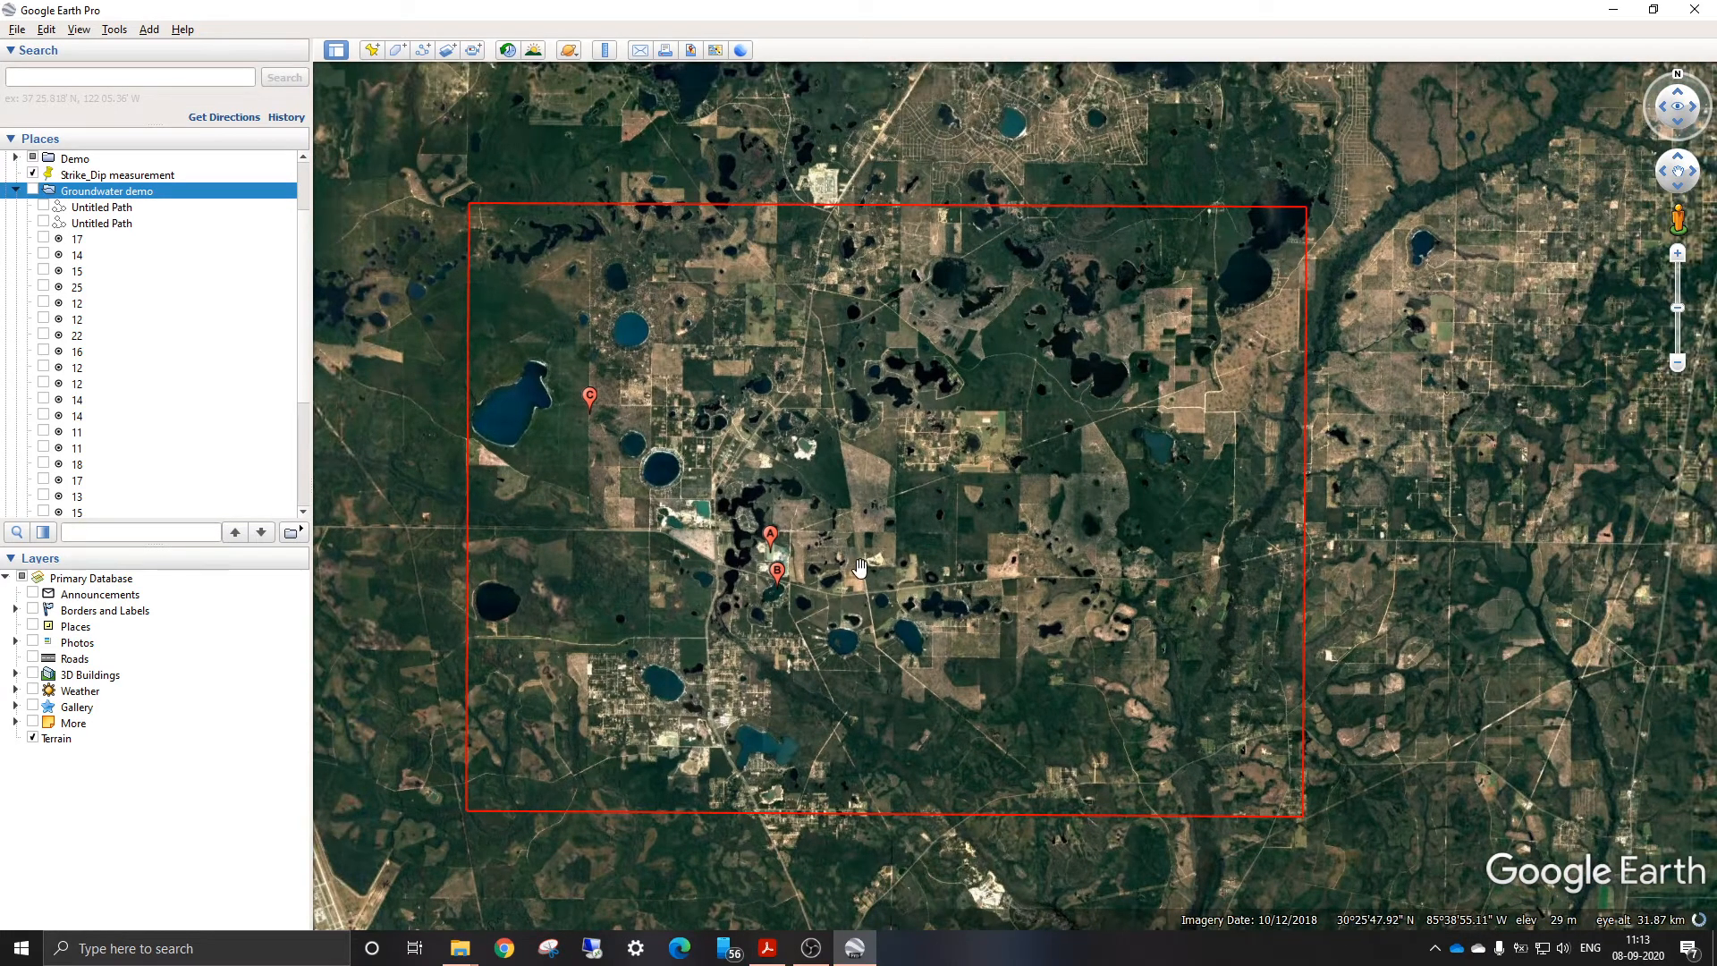
pyautogui.click(811, 948)
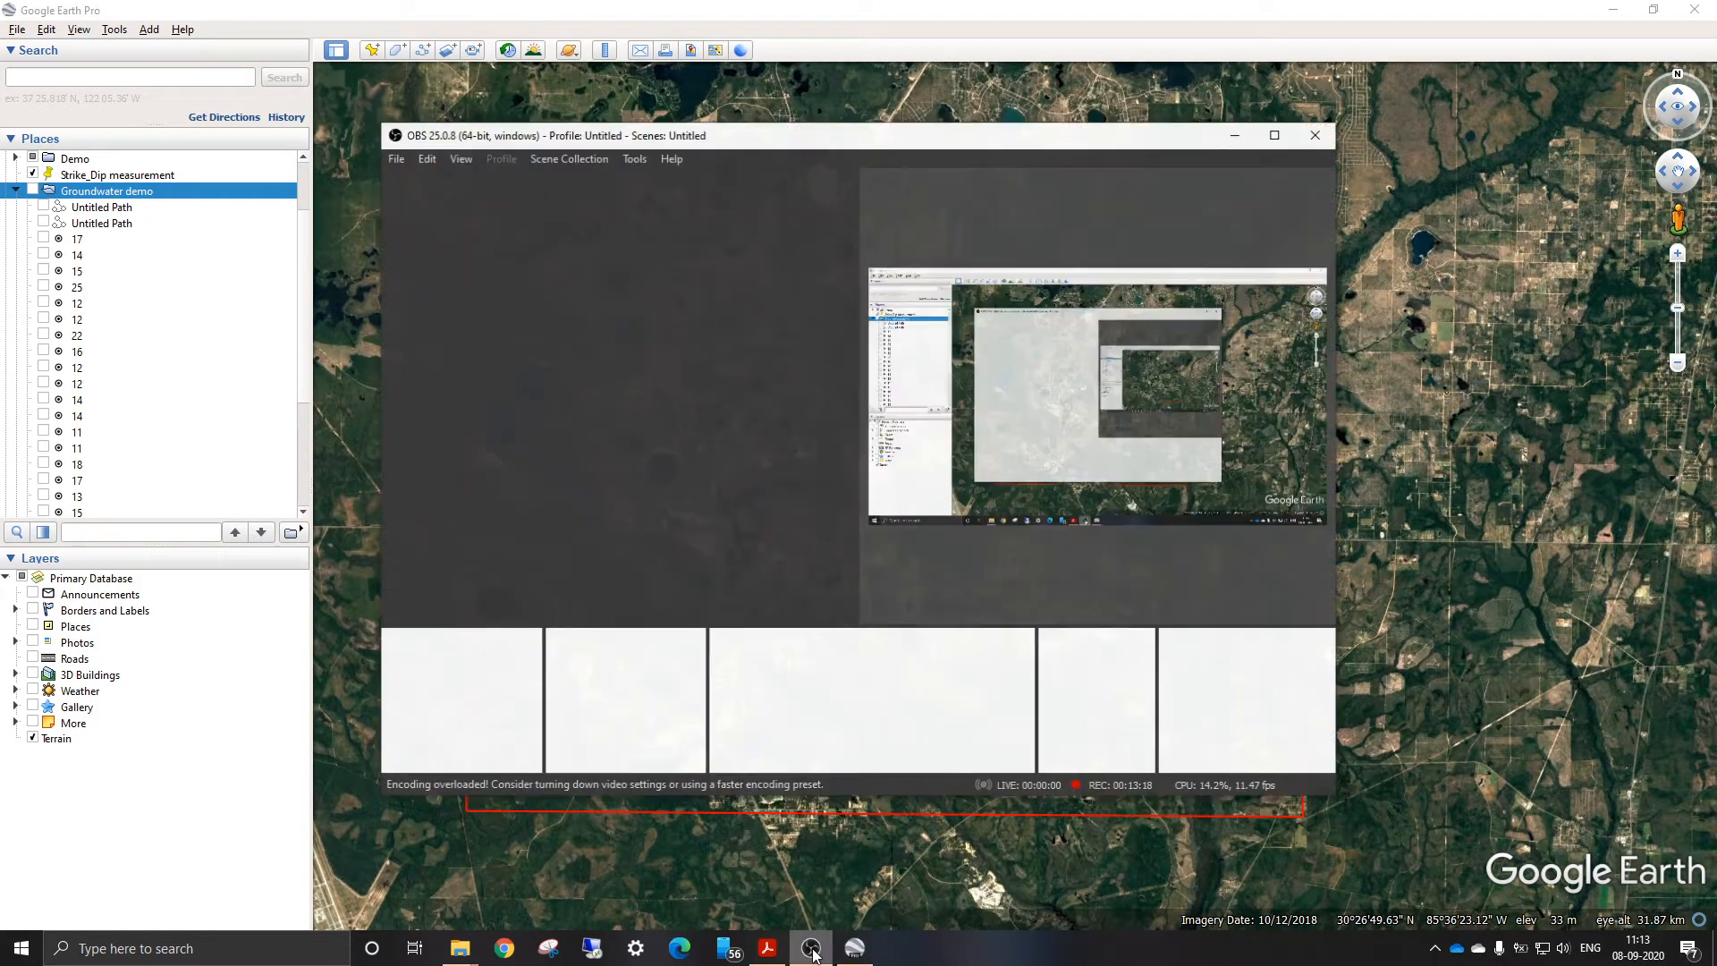